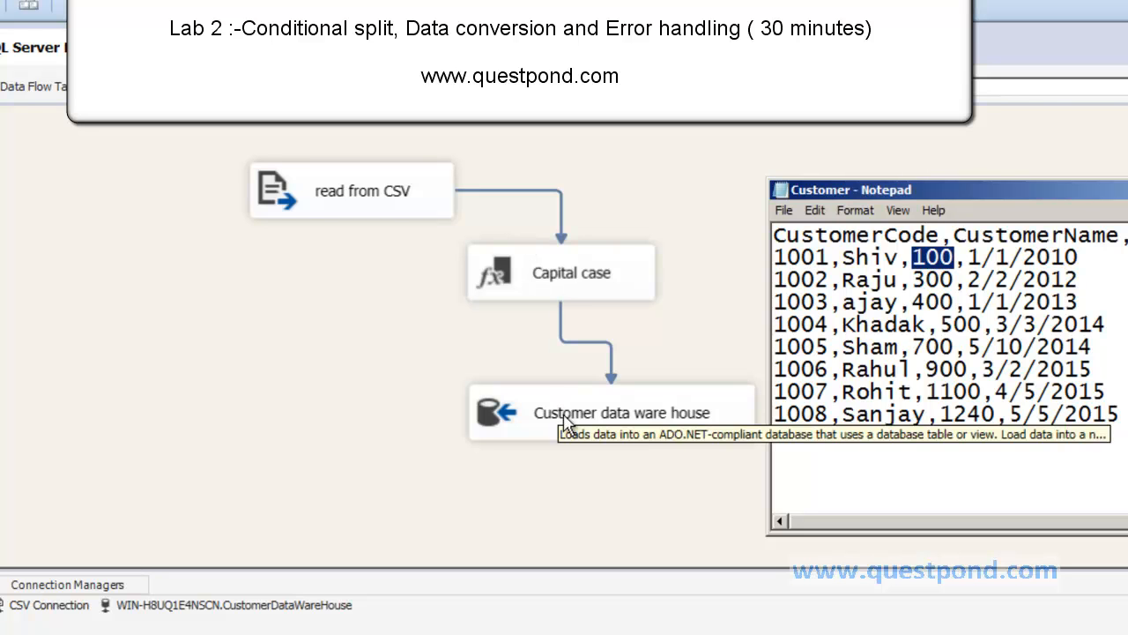
- Review the Customer CSV file, the data flow and the tblCustomer rows in SQL Server Management Studio
{"action": "left_click_drag", "start_coordinate": [1001, 187], "coordinate": [580, 167]}
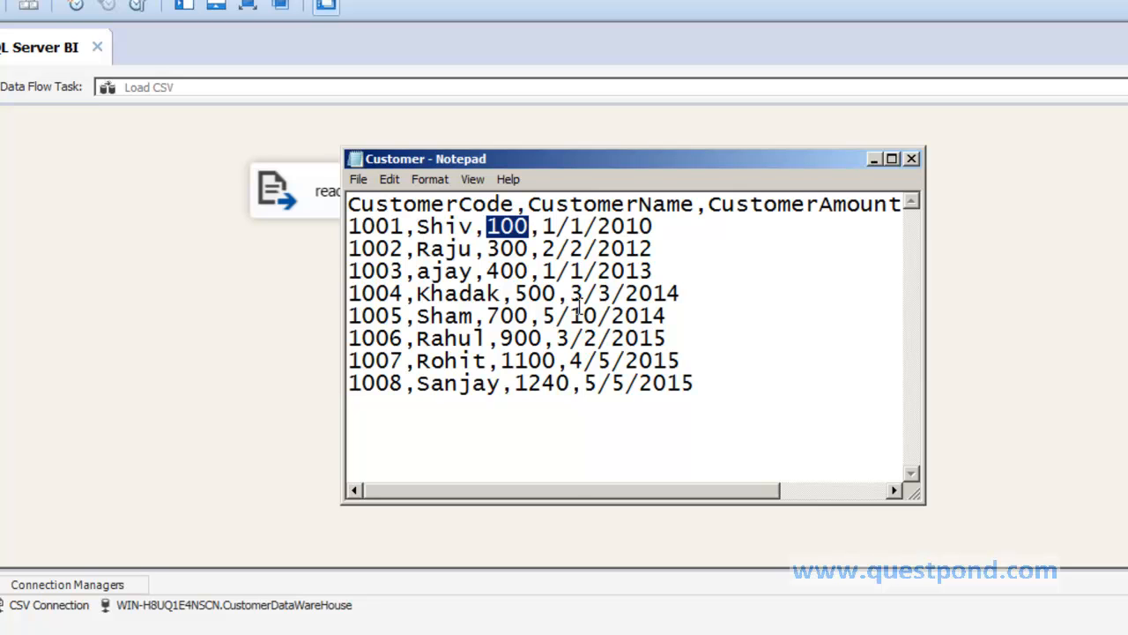
{"action": "left_click", "coordinate": [236, 333]}
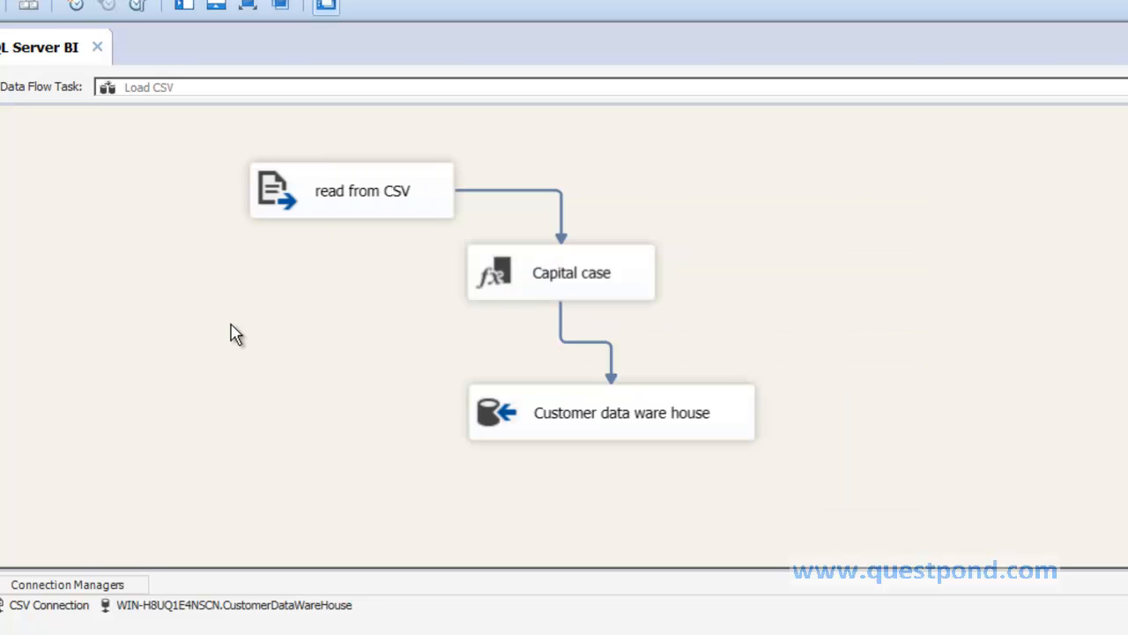
{"action": "key", "text": "alt+Tab"}
{"action": "key", "text": "alt+Tab"}
{"action": "key", "text": "alt+Tab"}
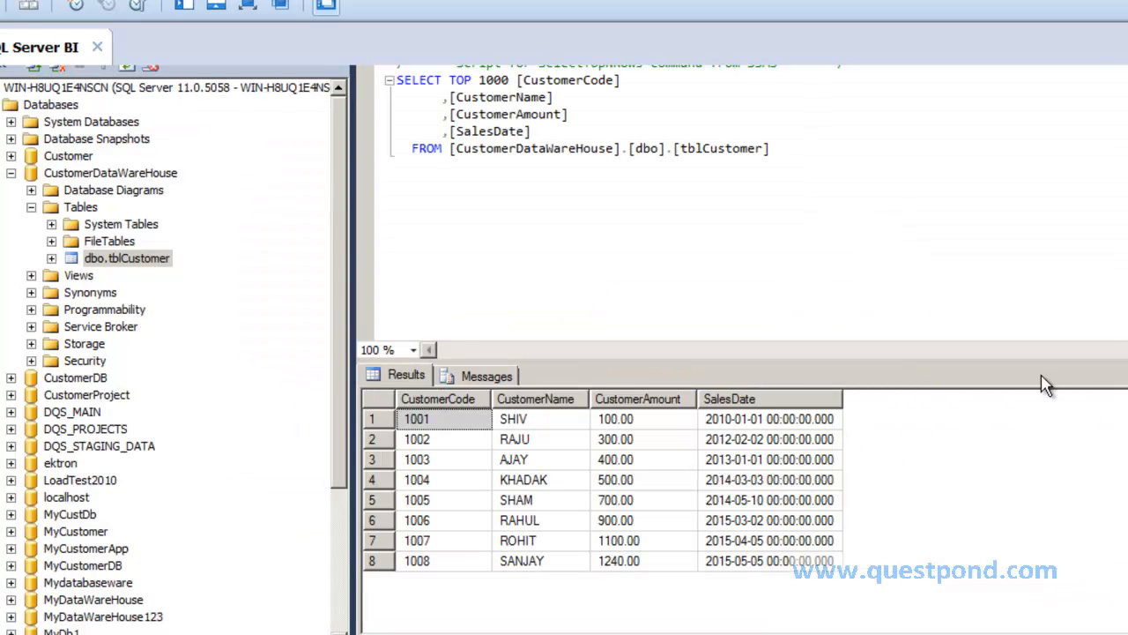
- Rewrite the query as a delete from CustomerDataWareHouse.dbo.tblCustomer and execute it to empty the table
{"action": "left_click_drag", "start_coordinate": [1026, 361], "coordinate": [1027, 243]}
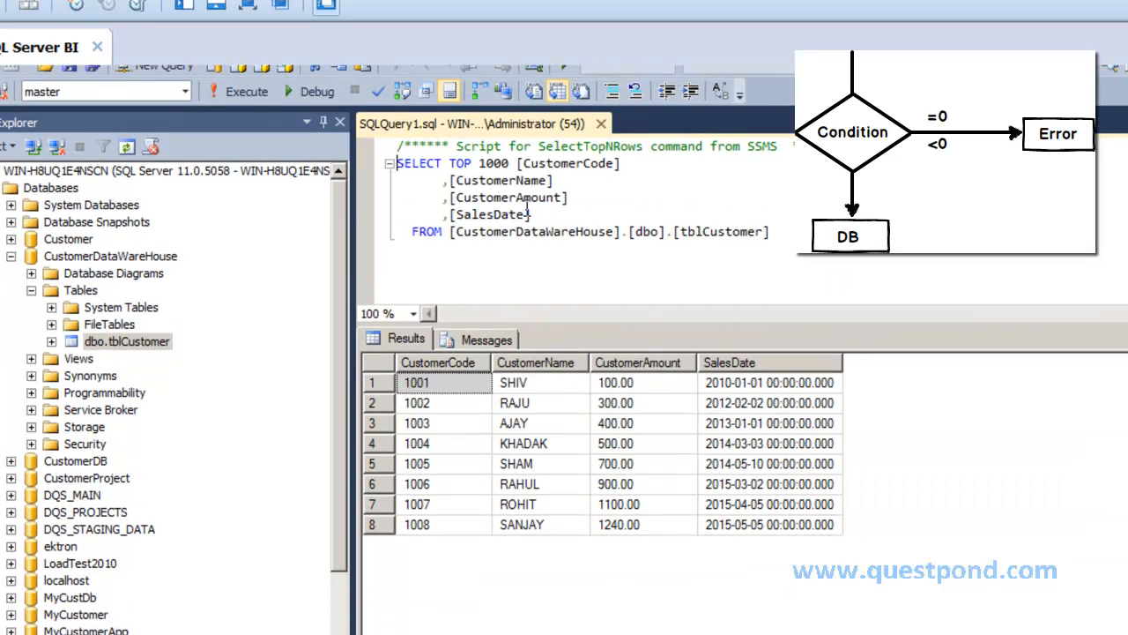
{"action": "left_click_drag", "start_coordinate": [397, 163], "coordinate": [538, 217]}
{"action": "type", "text": "delete"}
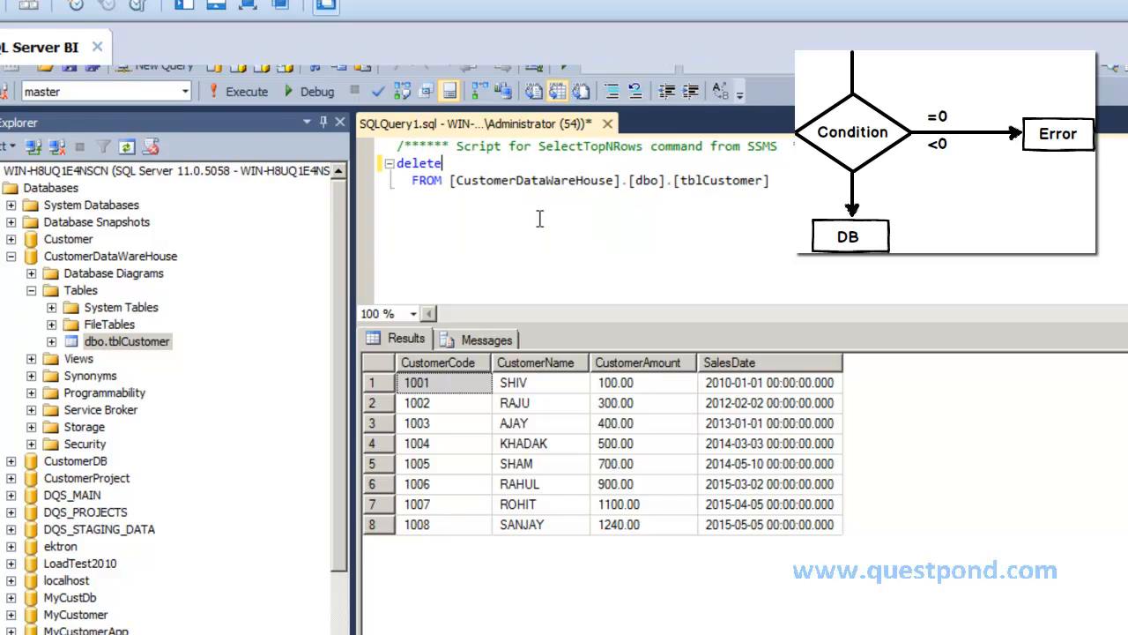
{"action": "left_click", "coordinate": [237, 98]}
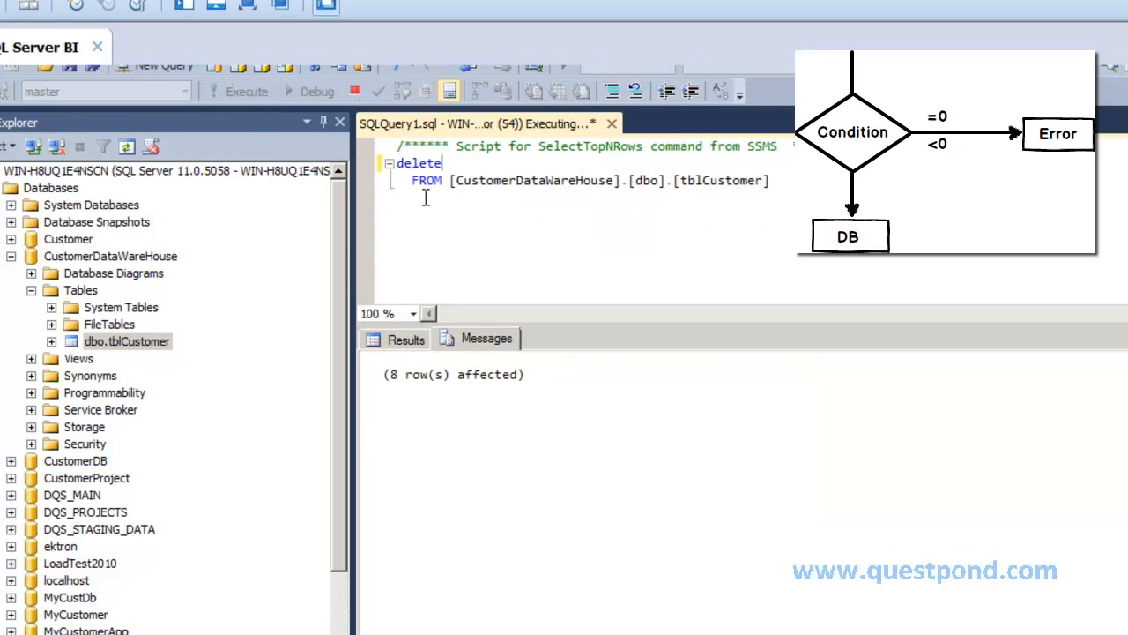
- Switch to the Customer file in Notepad and set the sixth record's CustomerAmount to -100
{"action": "key", "text": "alt+Tab"}
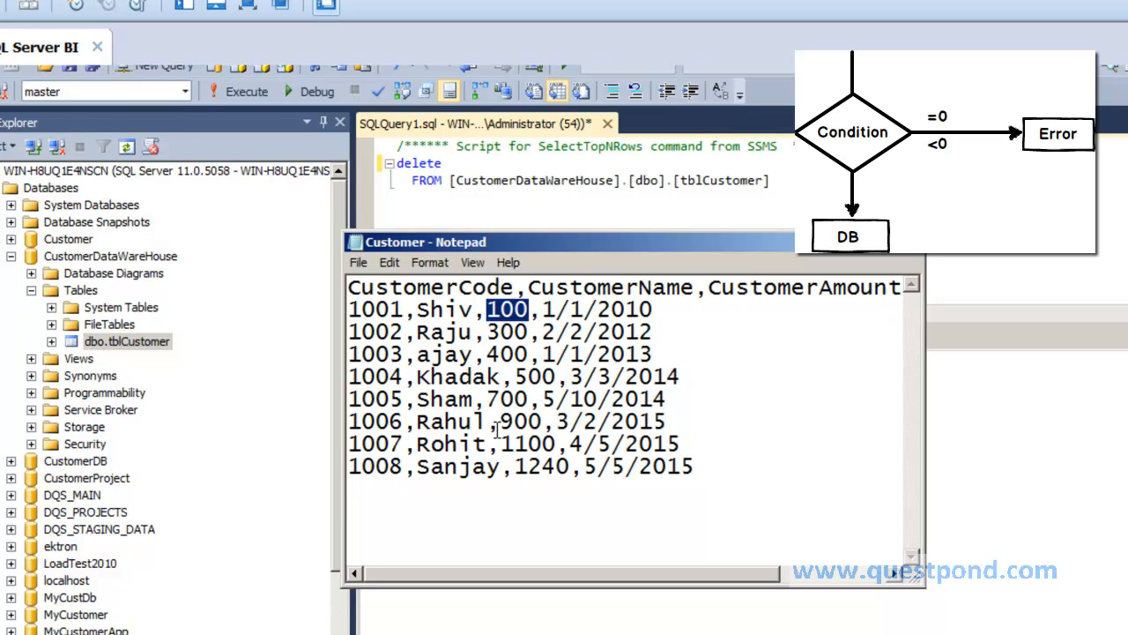
{"action": "left_click_drag", "start_coordinate": [500, 421], "coordinate": [542, 421]}
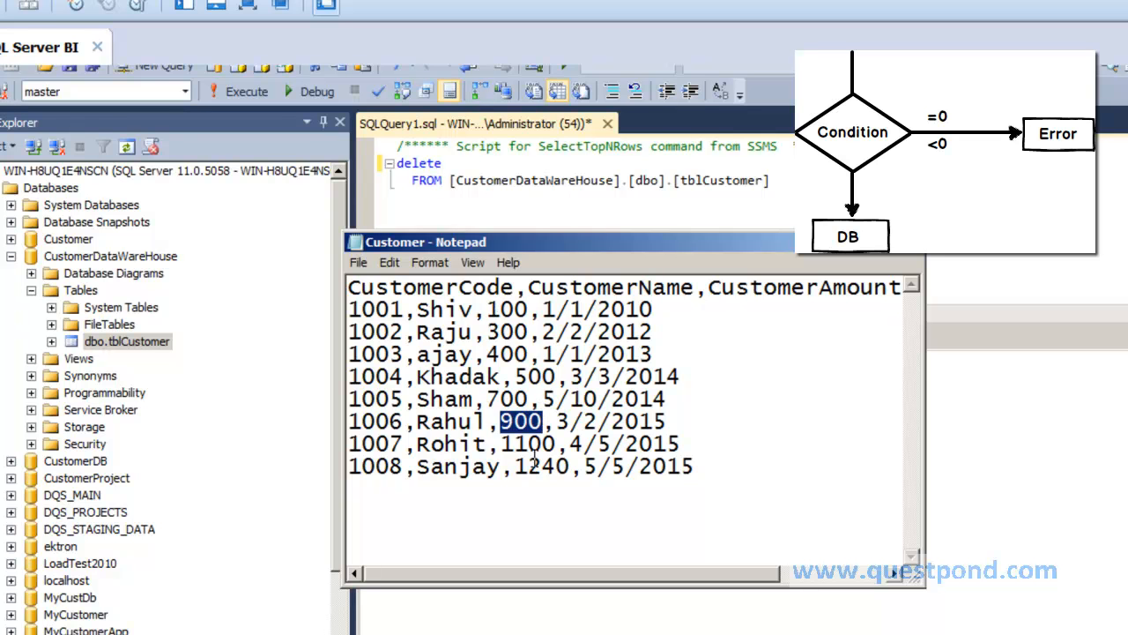
{"action": "type", "text": "-"}
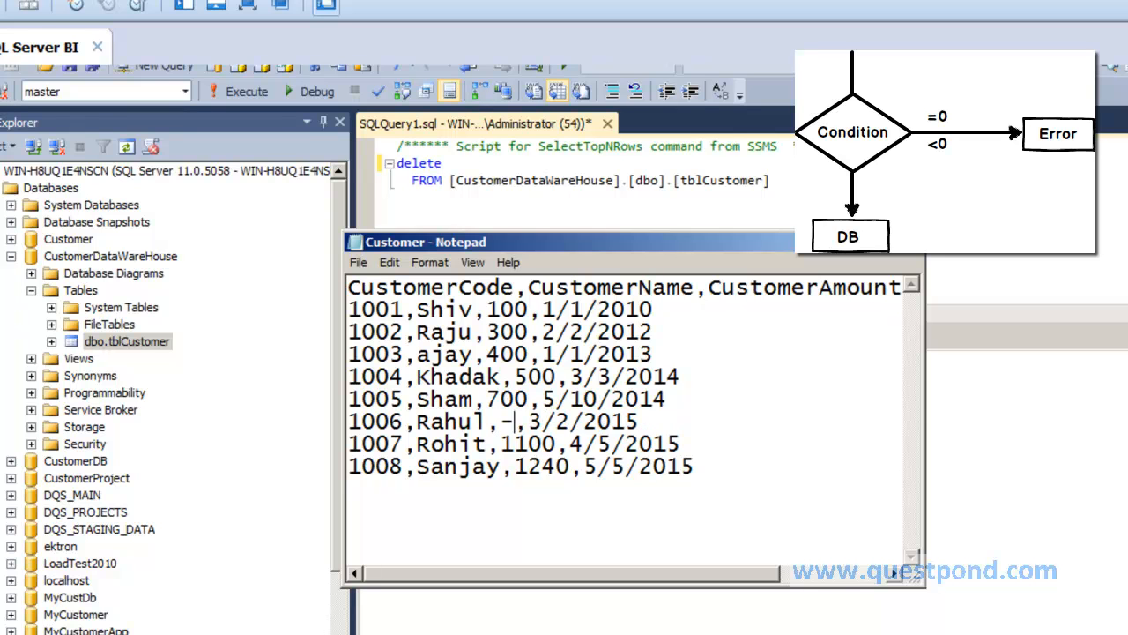
{"action": "type", "text": "100"}
- Set the seventh record's CustomerAmount to 0 and save the Customer file
{"action": "key", "text": "Down"}
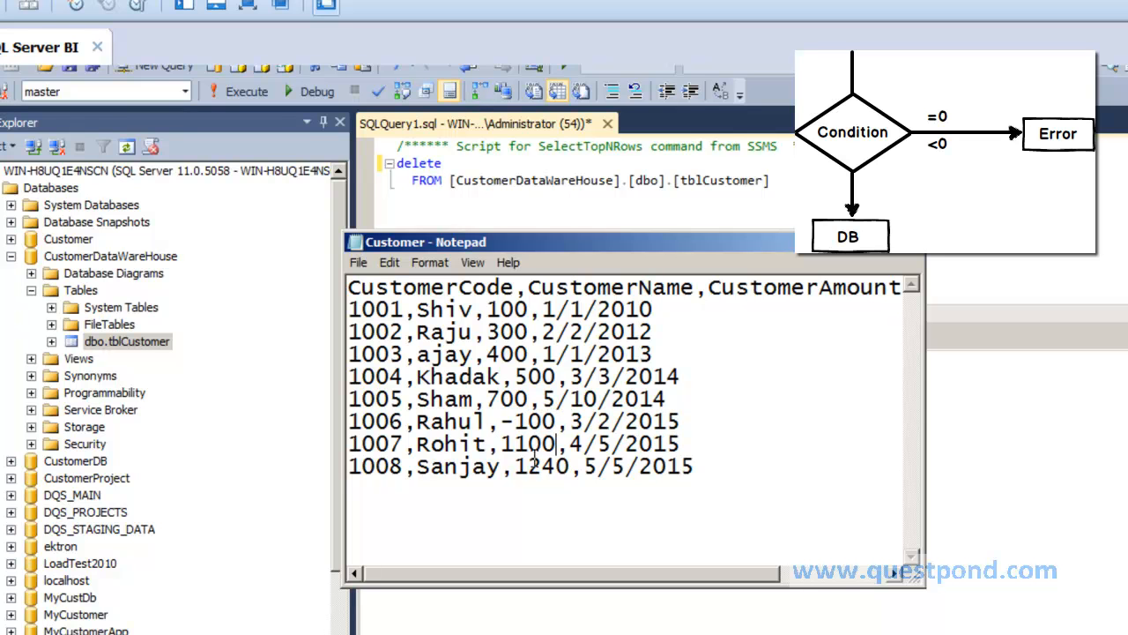
{"action": "key", "text": "BackSpace"}
{"action": "key", "text": "BackSpace"}
{"action": "key", "text": "BackSpace"}
{"action": "key", "text": "BackSpace"}
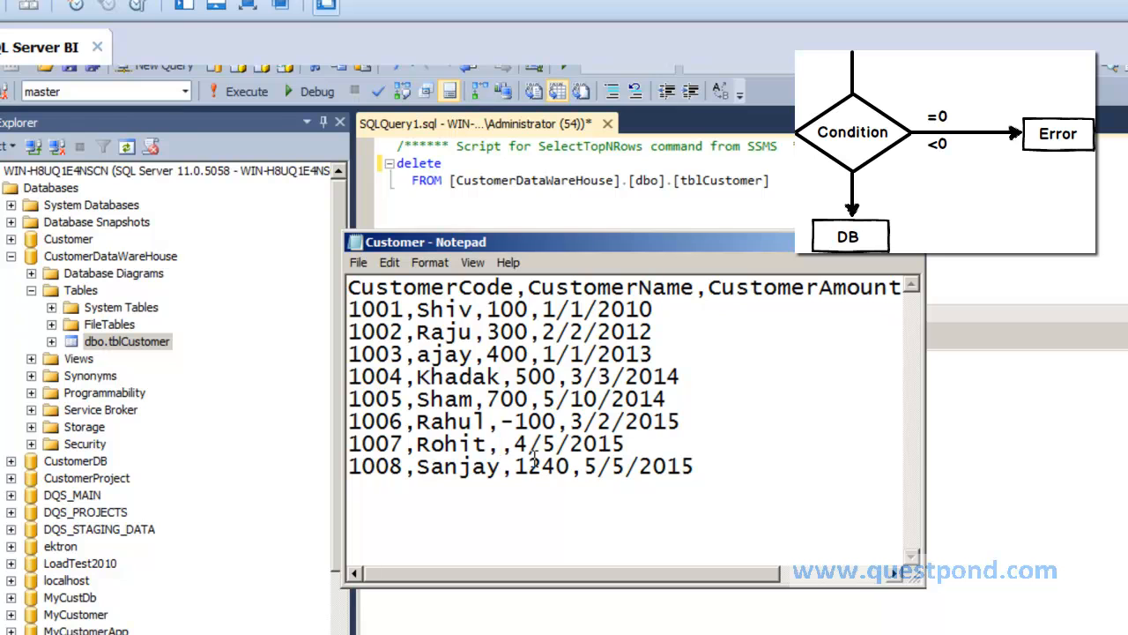
{"action": "type", "text": "0"}
{"action": "key", "text": "alt+f"}
{"action": "key", "text": "s"}
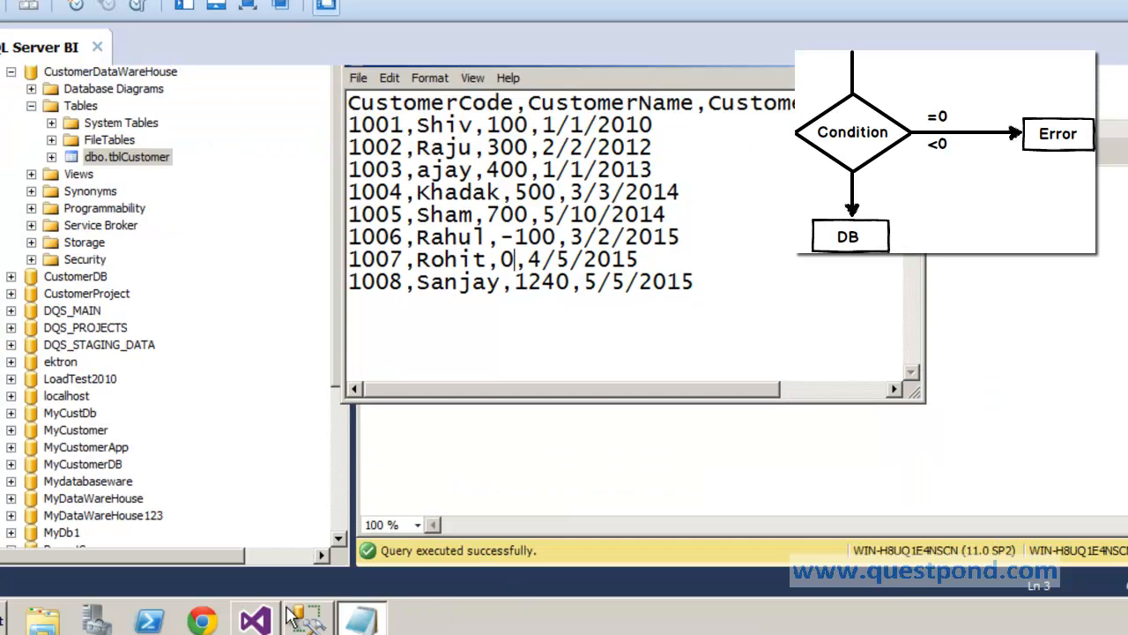
- Switch to the SSISCustomer package in Visual Studio and show the SSIS Toolbox beside the Load CSV data flow
{"action": "left_click", "coordinate": [268, 622]}
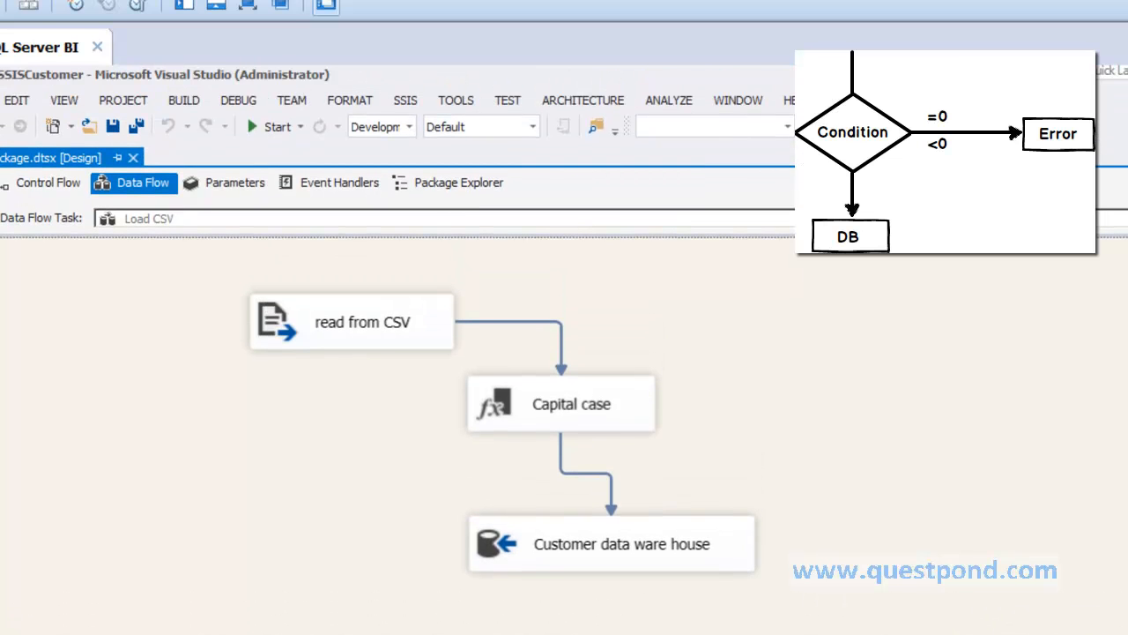
{"action": "left_click", "coordinate": [410, 101]}
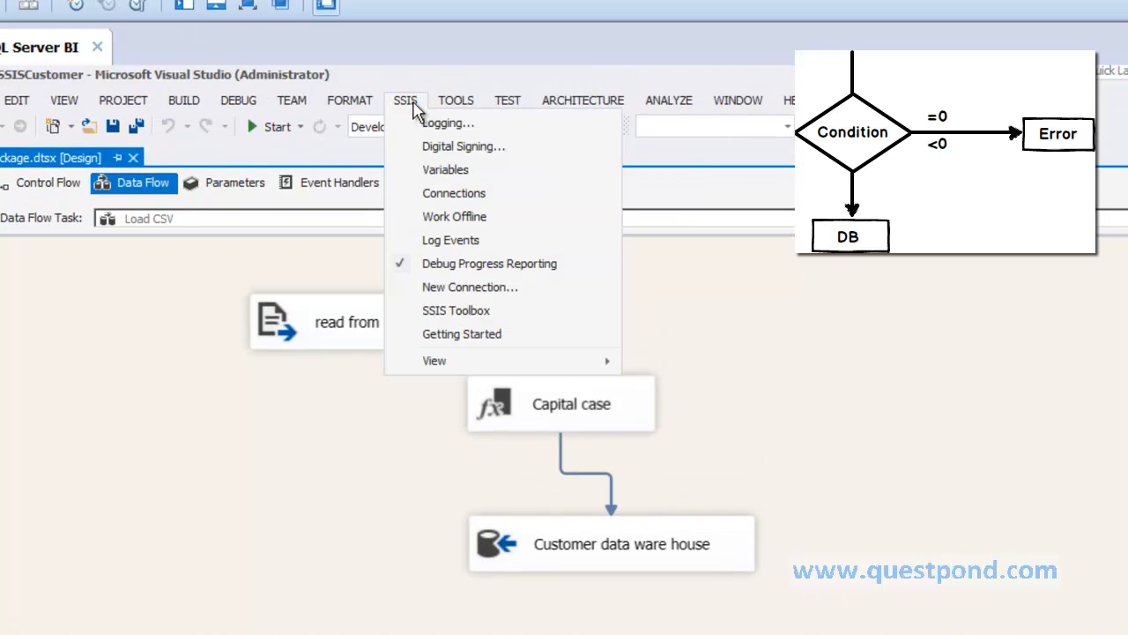
{"action": "left_click", "coordinate": [464, 319]}
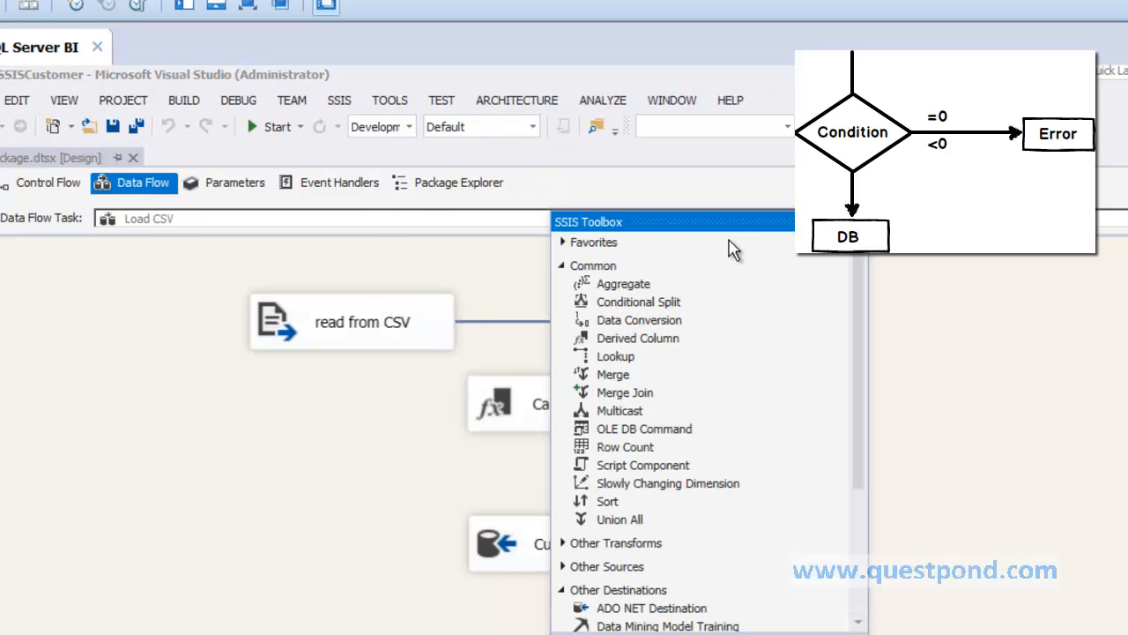
{"action": "left_click_drag", "start_coordinate": [710, 221], "coordinate": [612, 202]}
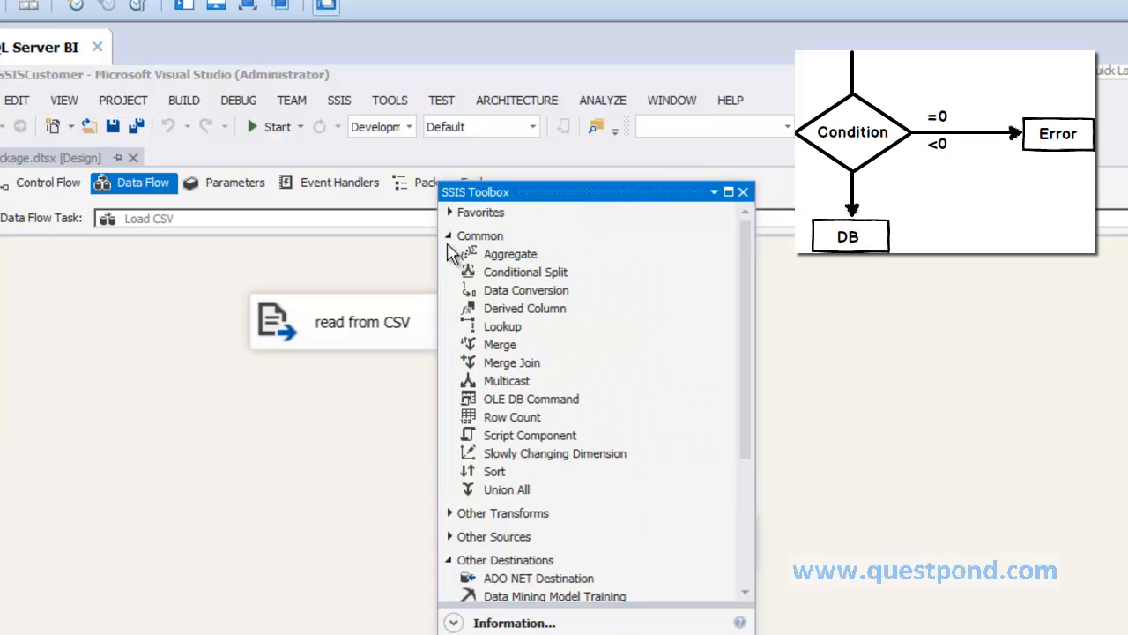
{"action": "left_click", "coordinate": [525, 273]}
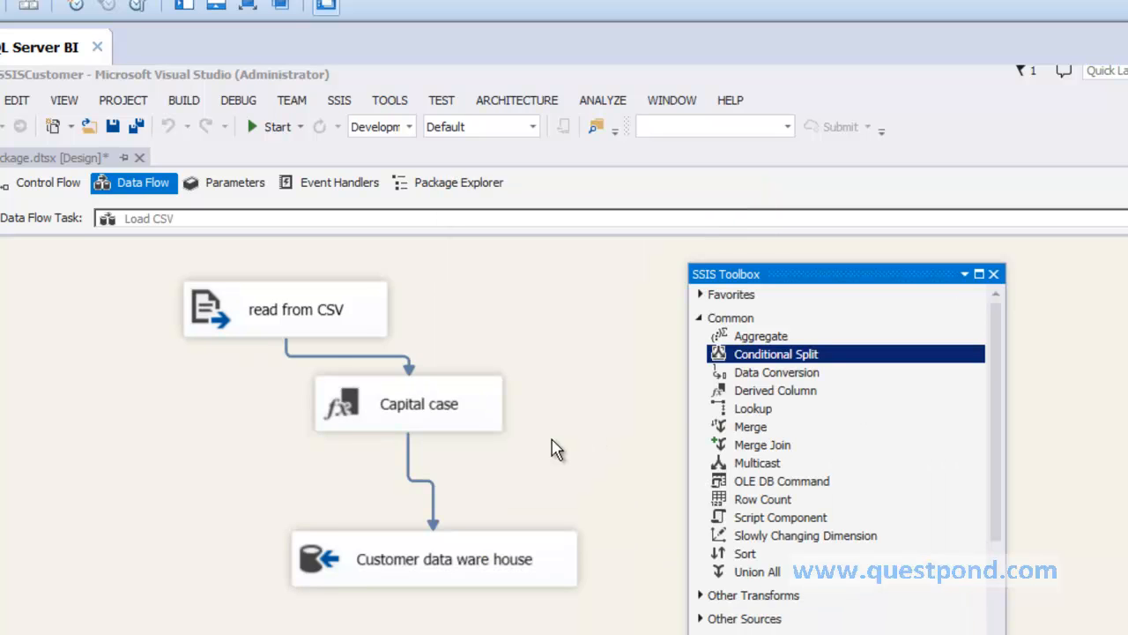
- Reposition the Capital case transformation and delete the path linking it to Customer data ware house
{"action": "left_click_drag", "start_coordinate": [440, 387], "coordinate": [455, 376]}
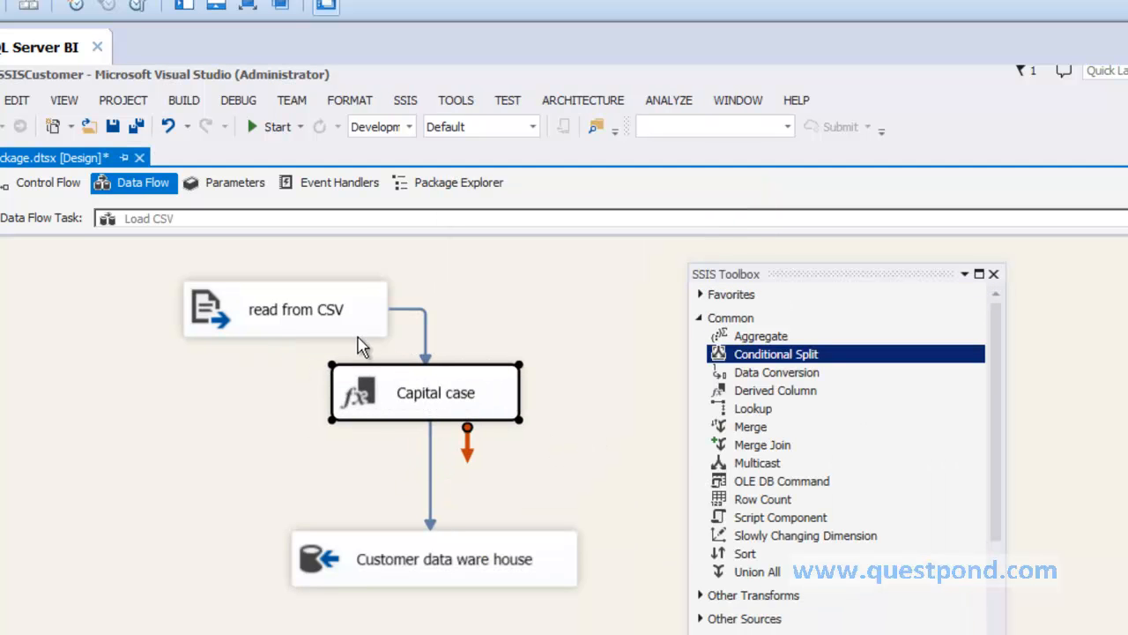
{"action": "left_click", "coordinate": [429, 459]}
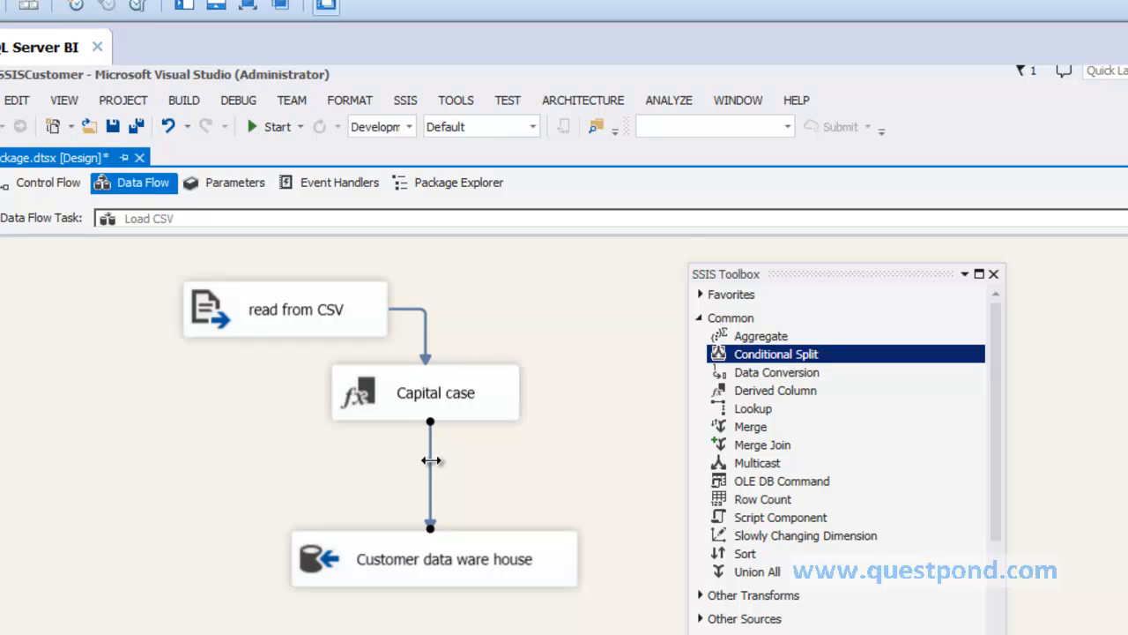
{"action": "key", "text": "Delete"}
- Add a Conditional Split below Capital case and connect Capital case's regular output to it
{"action": "left_click_drag", "start_coordinate": [779, 363], "coordinate": [566, 450]}
{"action": "left_click_drag", "start_coordinate": [481, 453], "coordinate": [480, 453]}
{"action": "left_click_drag", "start_coordinate": [813, 278], "coordinate": [990, 294]}
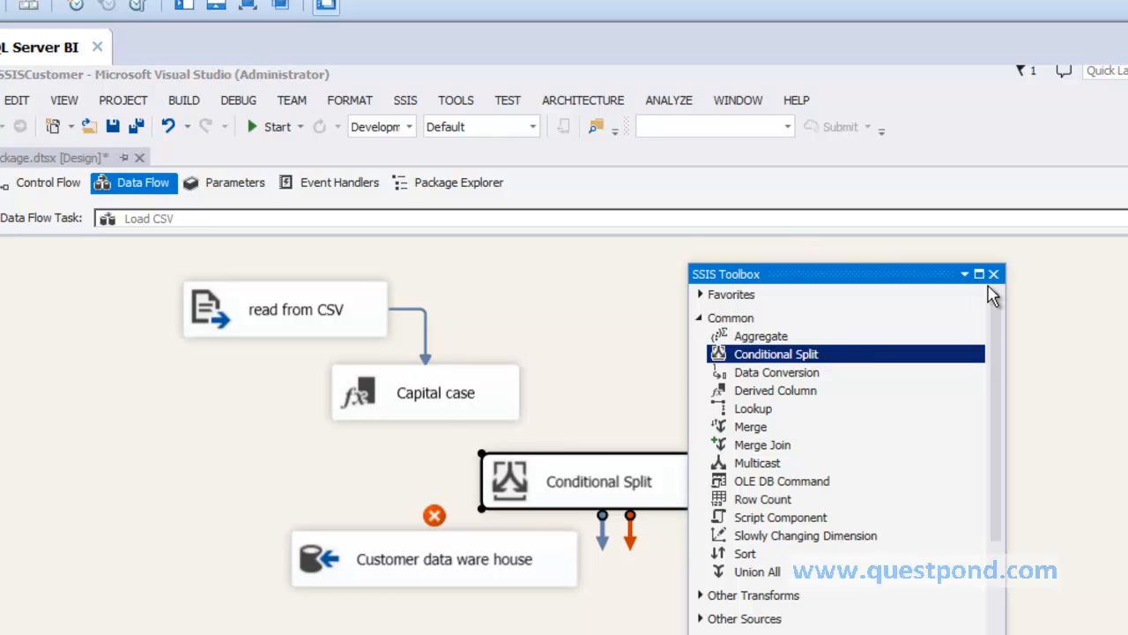
{"action": "left_click", "coordinate": [413, 420]}
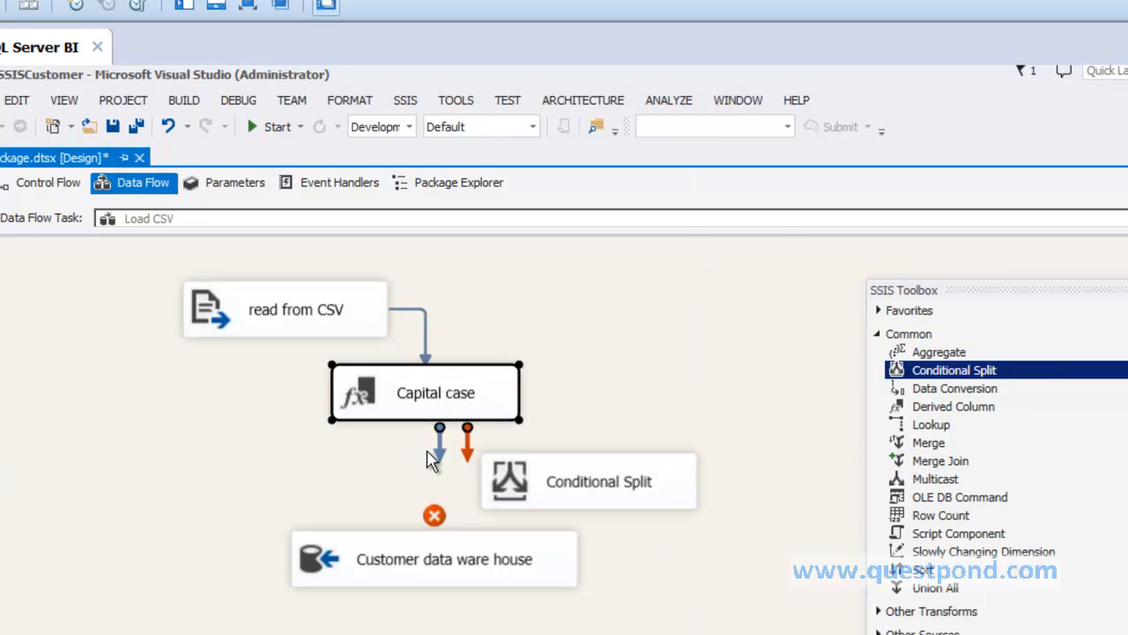
{"action": "left_click_drag", "start_coordinate": [443, 463], "coordinate": [574, 465]}
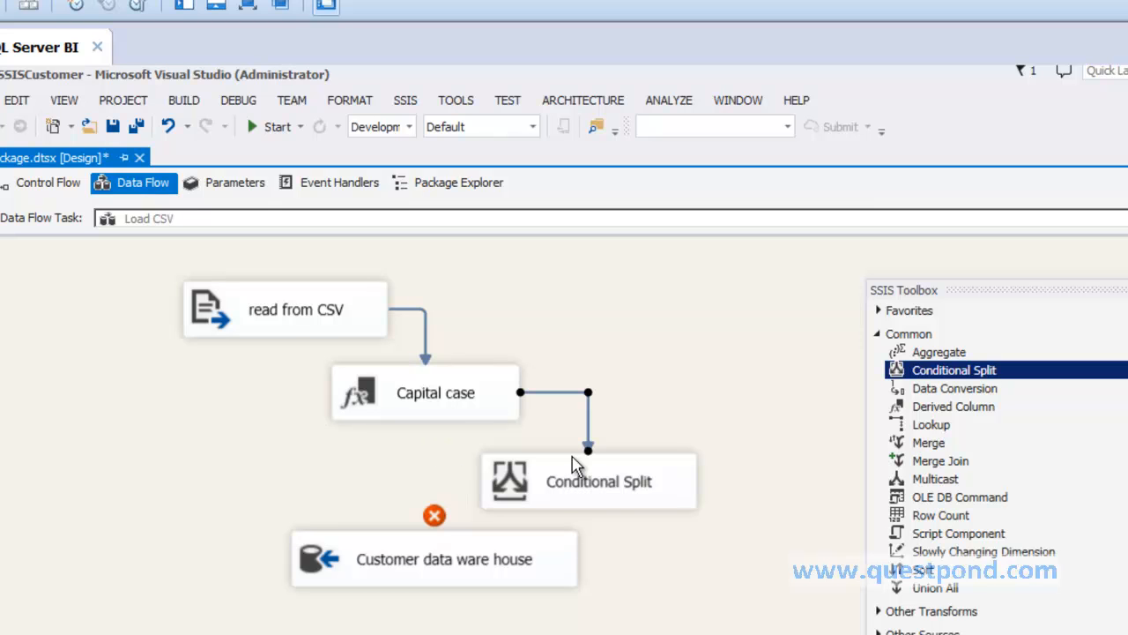
- Open the Conditional Split for editing and expand its list of available columns
{"action": "left_click", "coordinate": [614, 485]}
{"action": "right_click", "coordinate": [613, 485]}
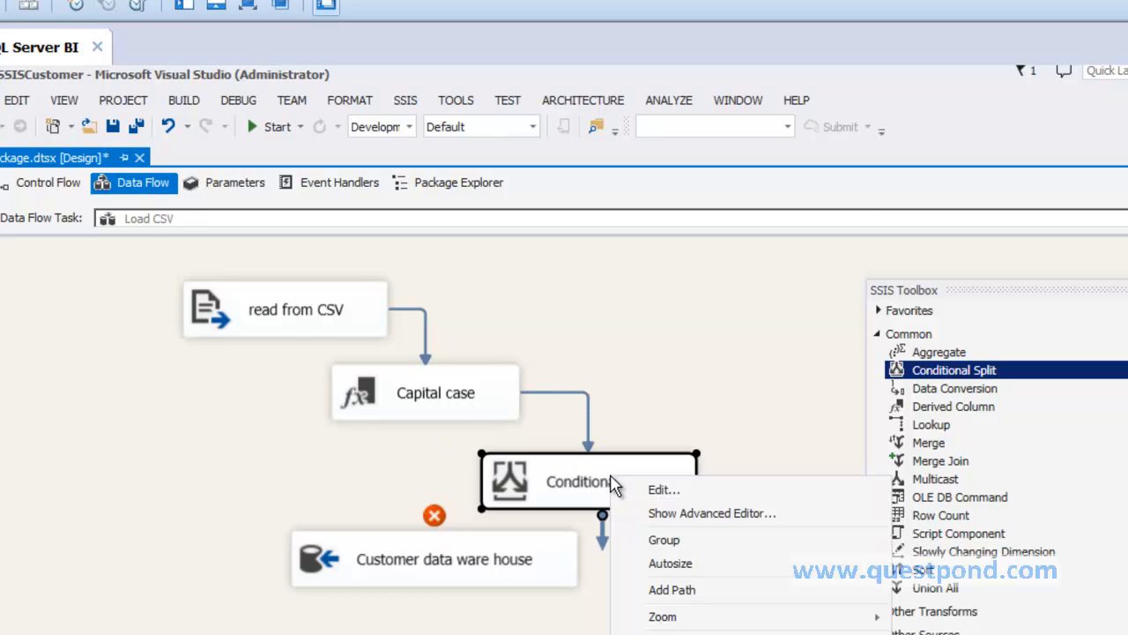
{"action": "left_click", "coordinate": [664, 490]}
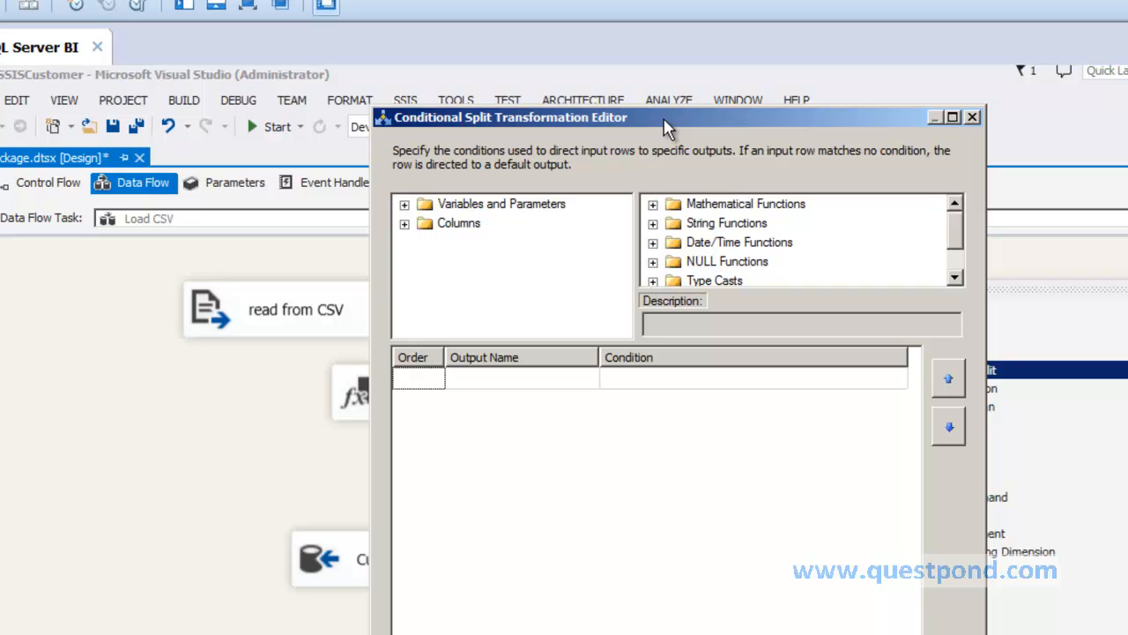
{"action": "left_click_drag", "start_coordinate": [665, 128], "coordinate": [631, 152]}
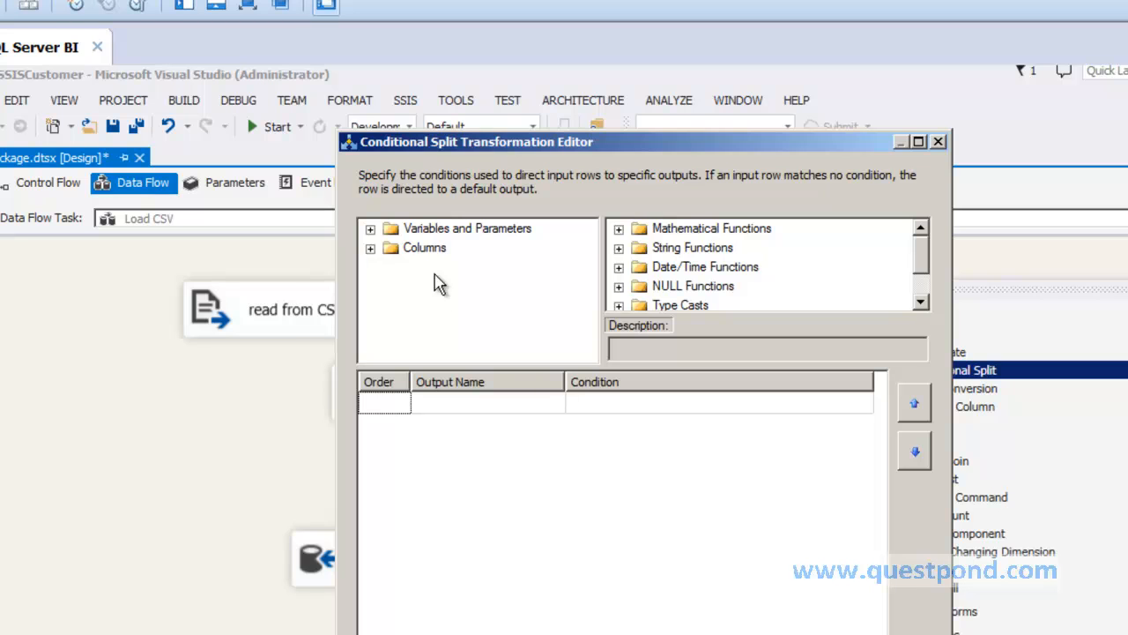
{"action": "left_click", "coordinate": [410, 249]}
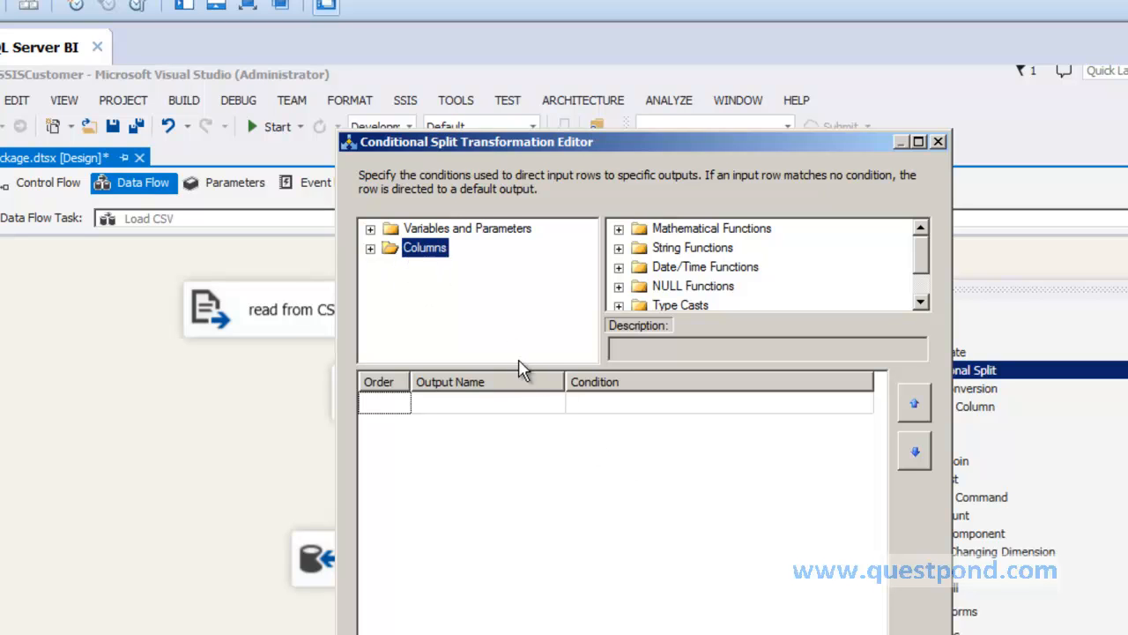
{"action": "left_click", "coordinate": [371, 249]}
{"action": "left_click_drag", "start_coordinate": [558, 147], "coordinate": [669, 164]}
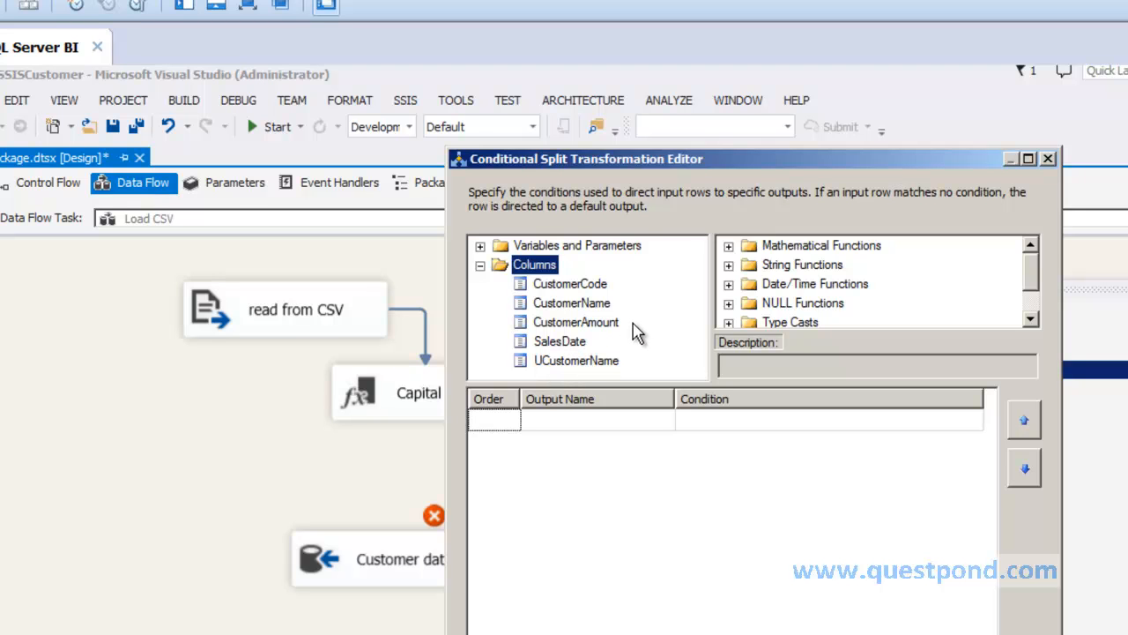
- Examine the input columns and the function categories available for building the split conditions
{"action": "left_click", "coordinate": [592, 286]}
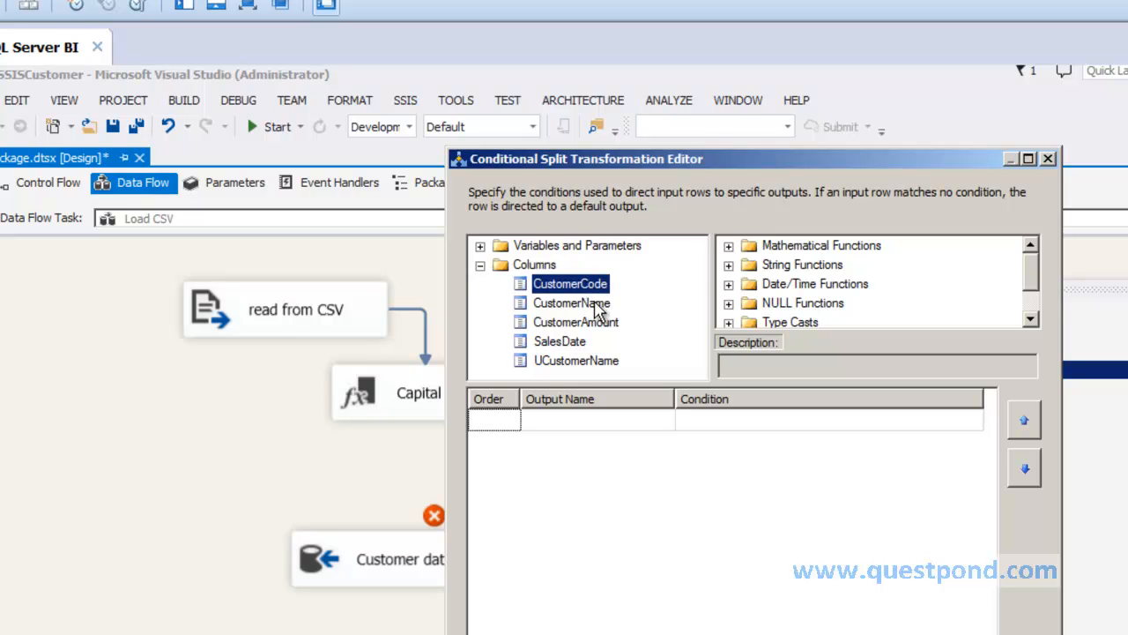
{"action": "left_click", "coordinate": [599, 304]}
{"action": "left_click", "coordinate": [586, 323]}
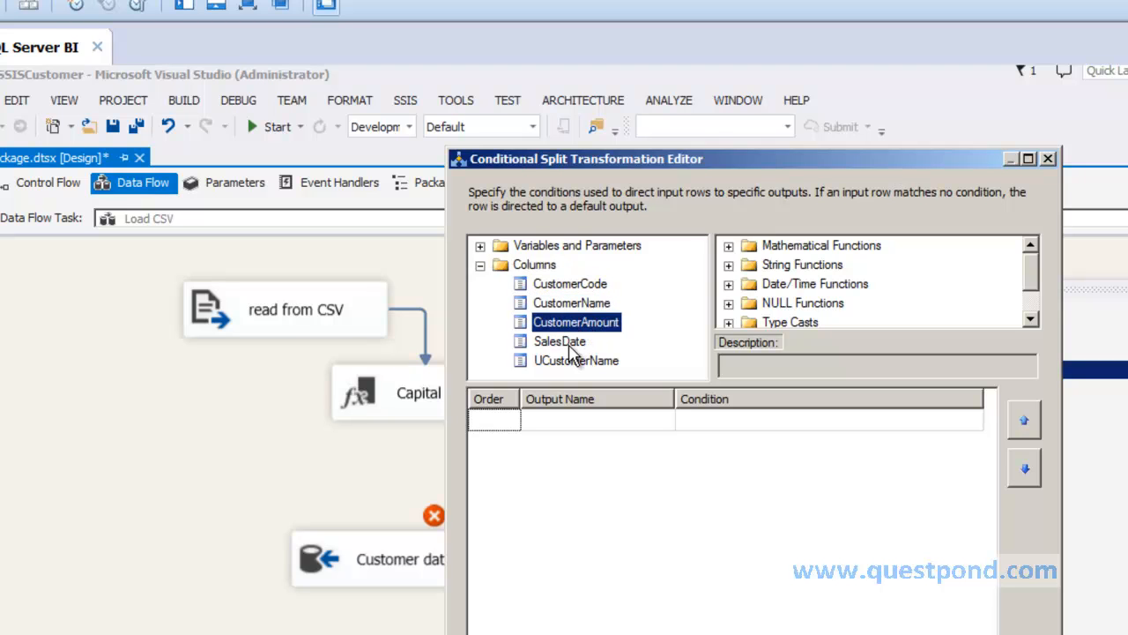
{"action": "left_click", "coordinate": [577, 347]}
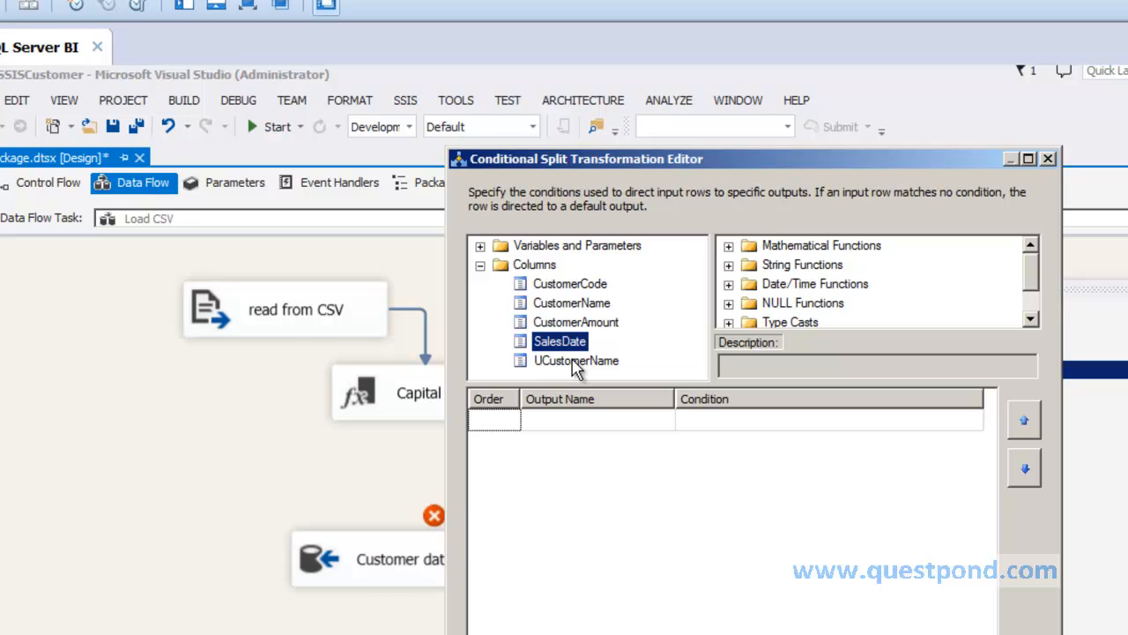
{"action": "left_click", "coordinate": [574, 361]}
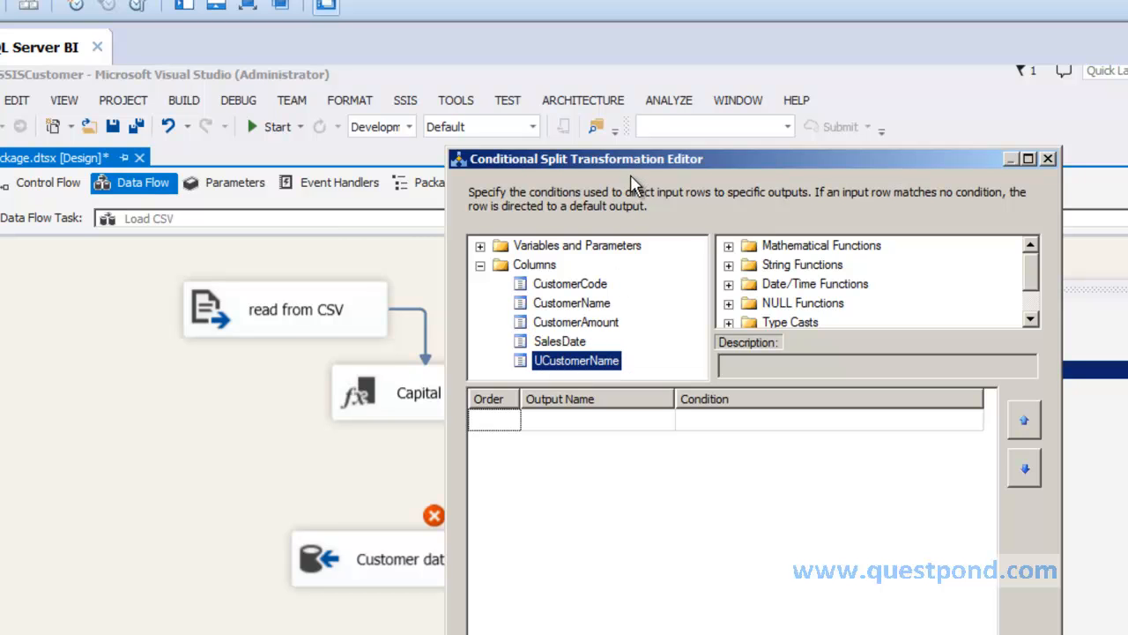
{"action": "left_click_drag", "start_coordinate": [596, 168], "coordinate": [646, 198]}
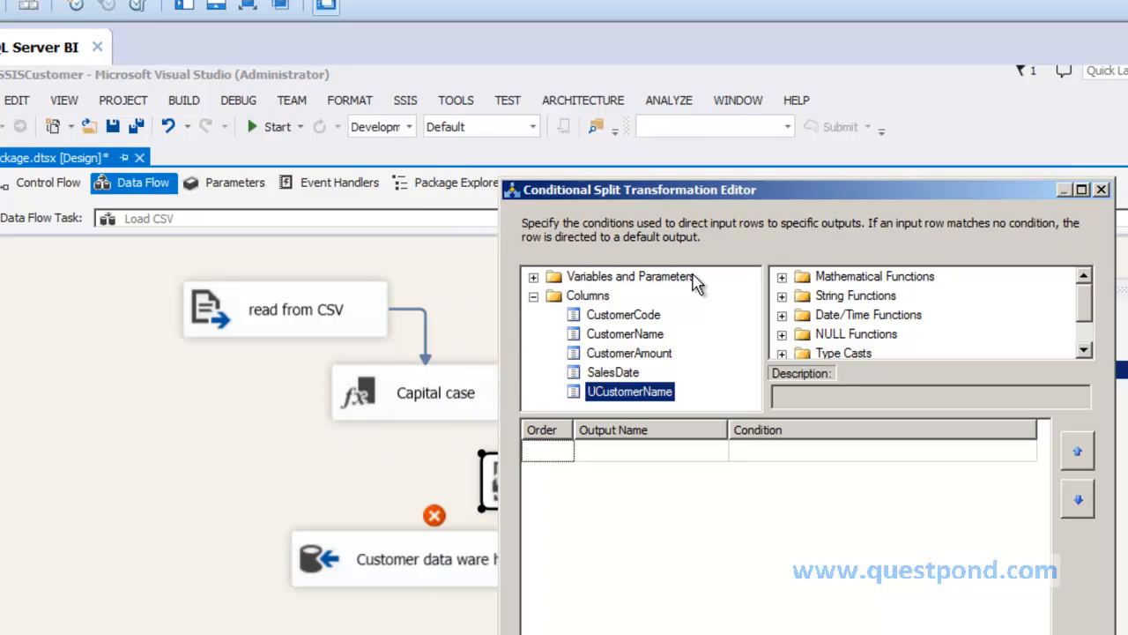
{"action": "left_click_drag", "start_coordinate": [705, 189], "coordinate": [588, 151]}
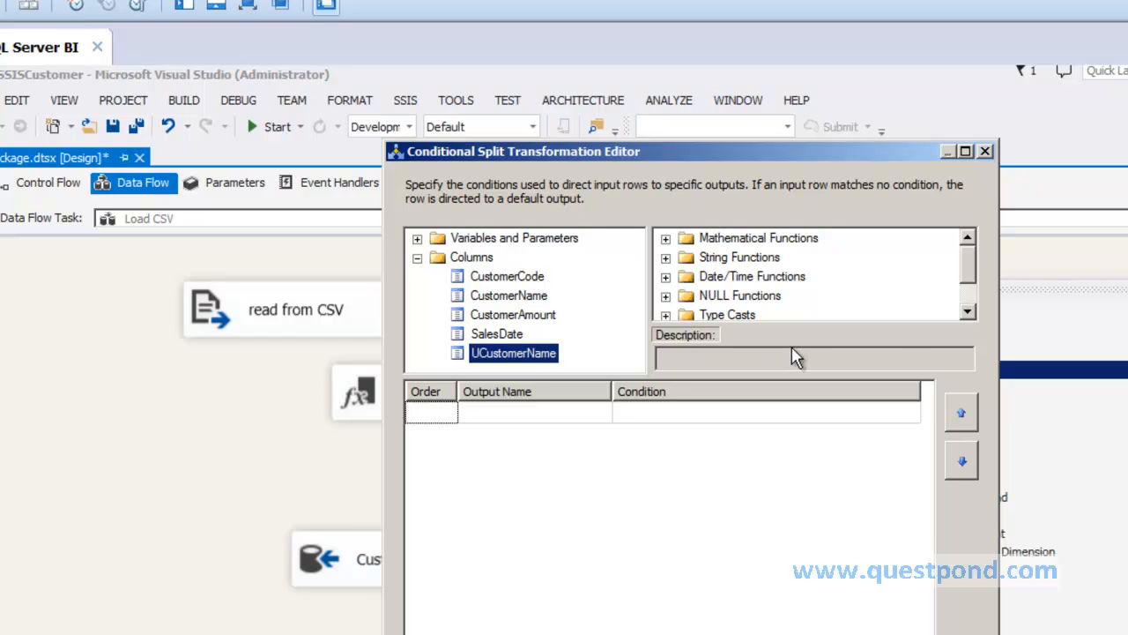
{"action": "mouse_move", "coordinate": [969, 270]}
{"action": "left_mouse_down"}
{"action": "mouse_move", "coordinate": [979, 296]}
{"action": "mouse_move", "coordinate": [987, 264]}
{"action": "left_mouse_up"}
{"action": "left_click", "coordinate": [666, 259]}
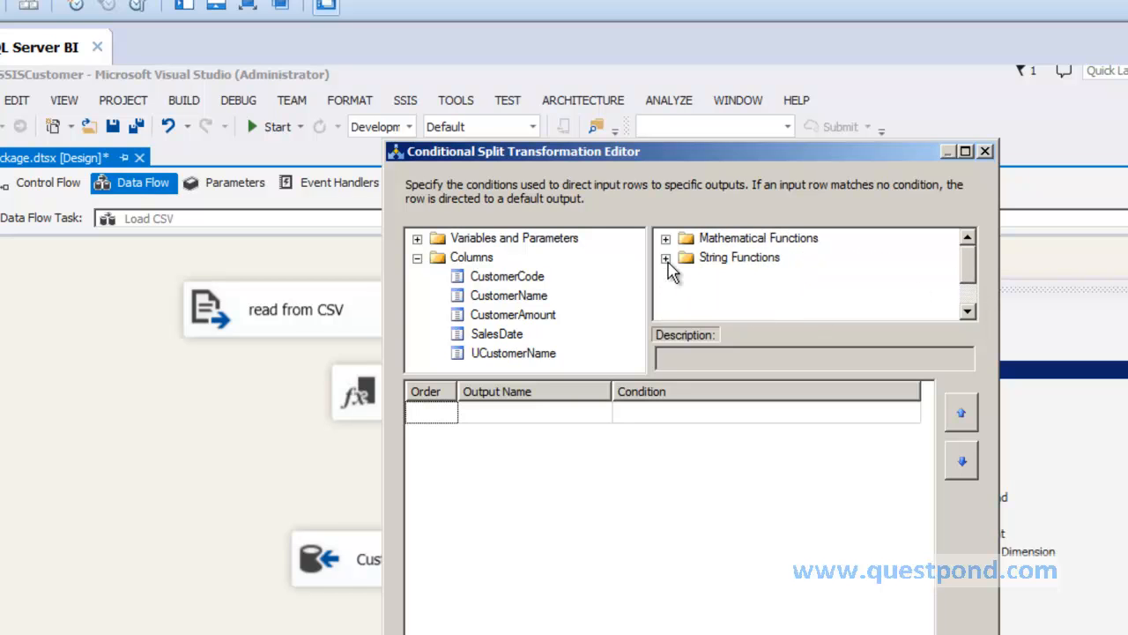
{"action": "left_click", "coordinate": [666, 239]}
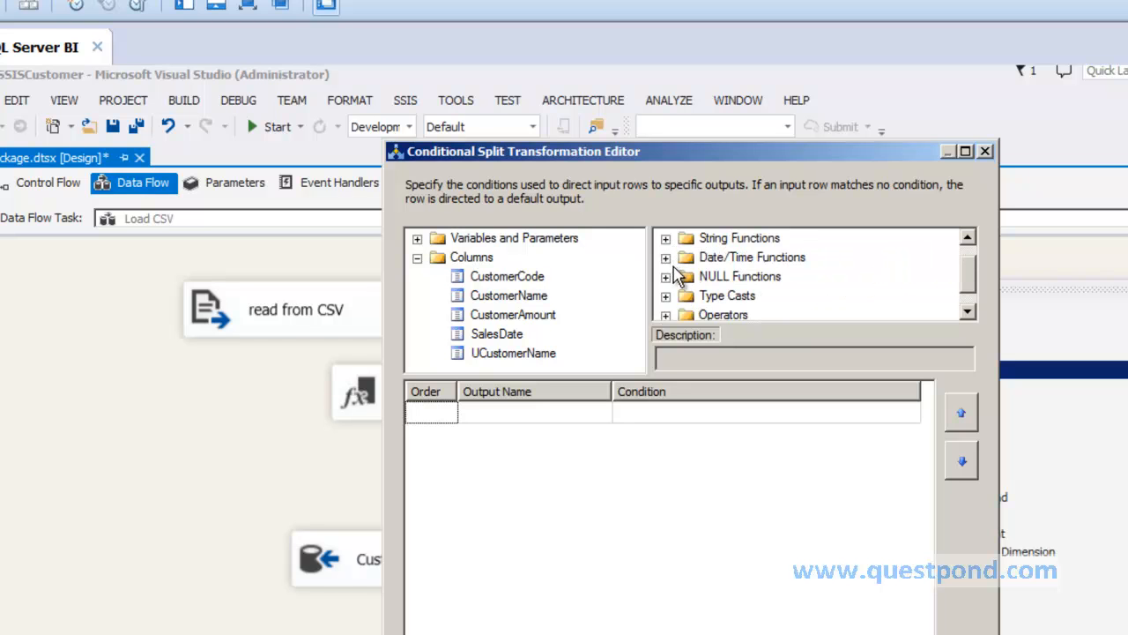
- Expand the Operators category and examine the arithmetic and comparison operators available for the split condition
{"action": "left_click", "coordinate": [665, 257]}
{"action": "left_click", "coordinate": [665, 239]}
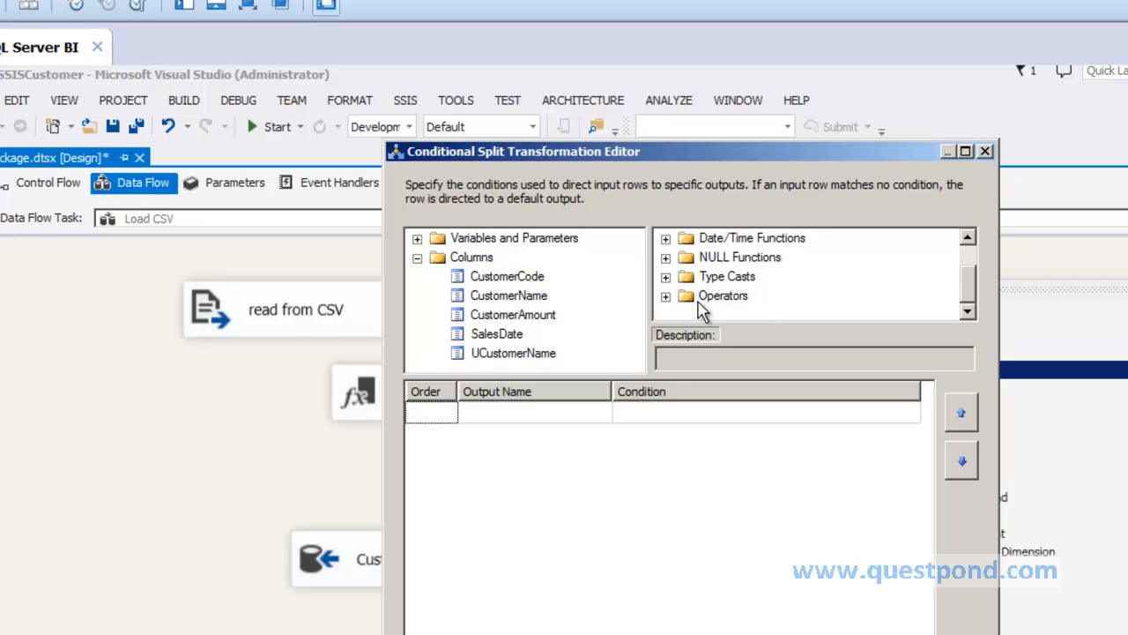
{"action": "left_click", "coordinate": [665, 296]}
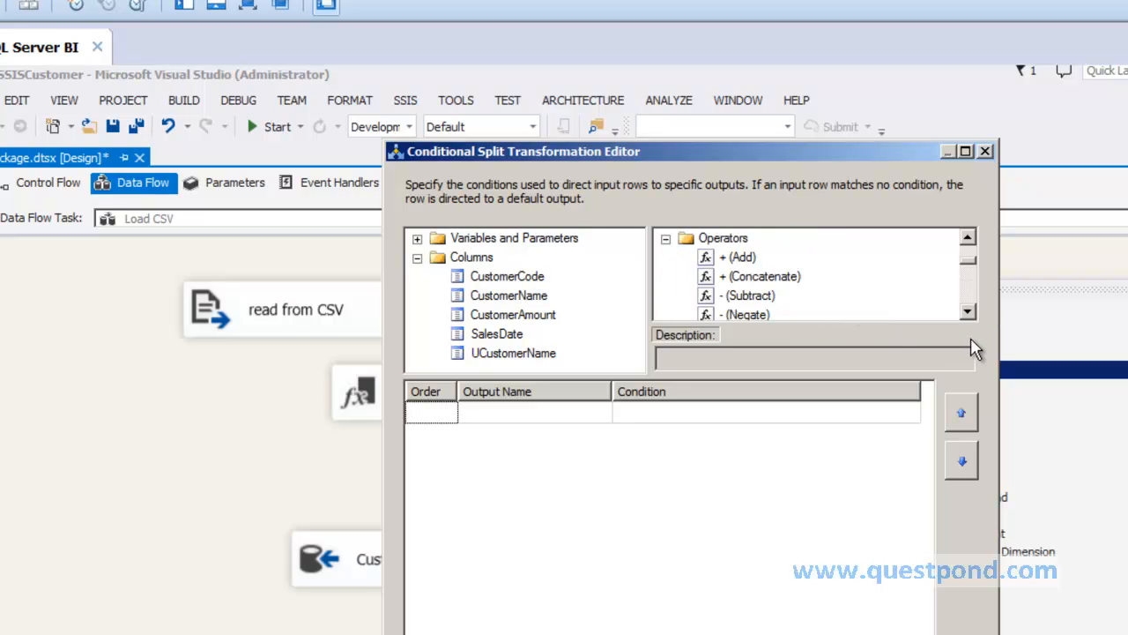
{"action": "left_click", "coordinate": [968, 313]}
{"action": "left_click", "coordinate": [968, 312]}
{"action": "left_click", "coordinate": [968, 312]}
{"action": "left_click", "coordinate": [968, 313]}
{"action": "left_click", "coordinate": [968, 313]}
{"action": "left_click", "coordinate": [968, 313]}
{"action": "left_click", "coordinate": [968, 313]}
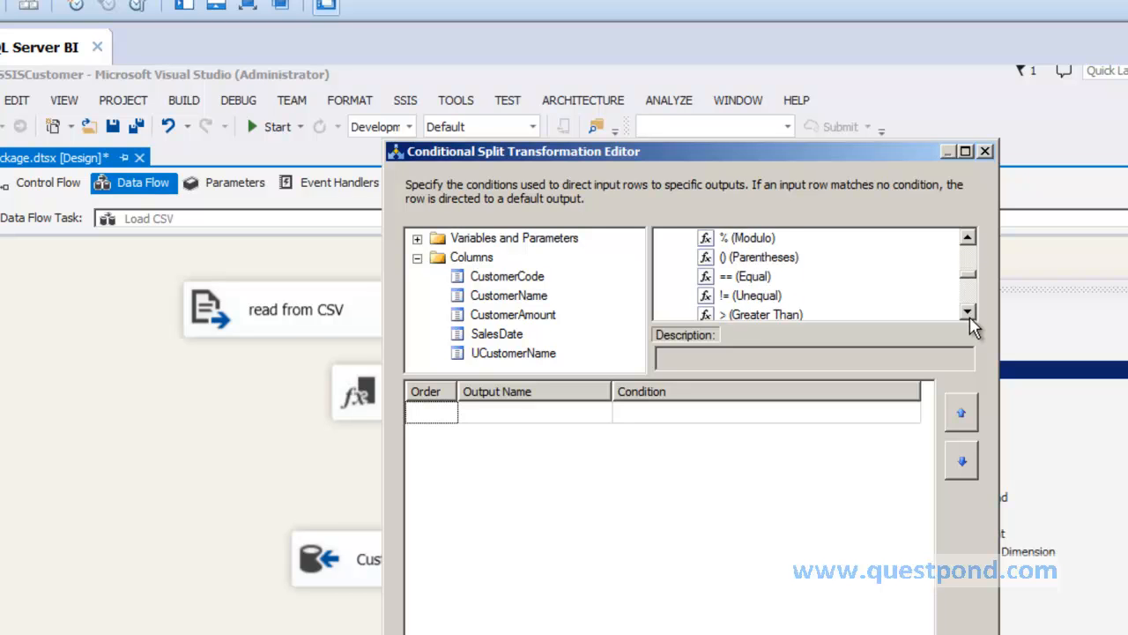
- Name the first Conditional Split output Error
{"action": "left_click", "coordinate": [490, 409]}
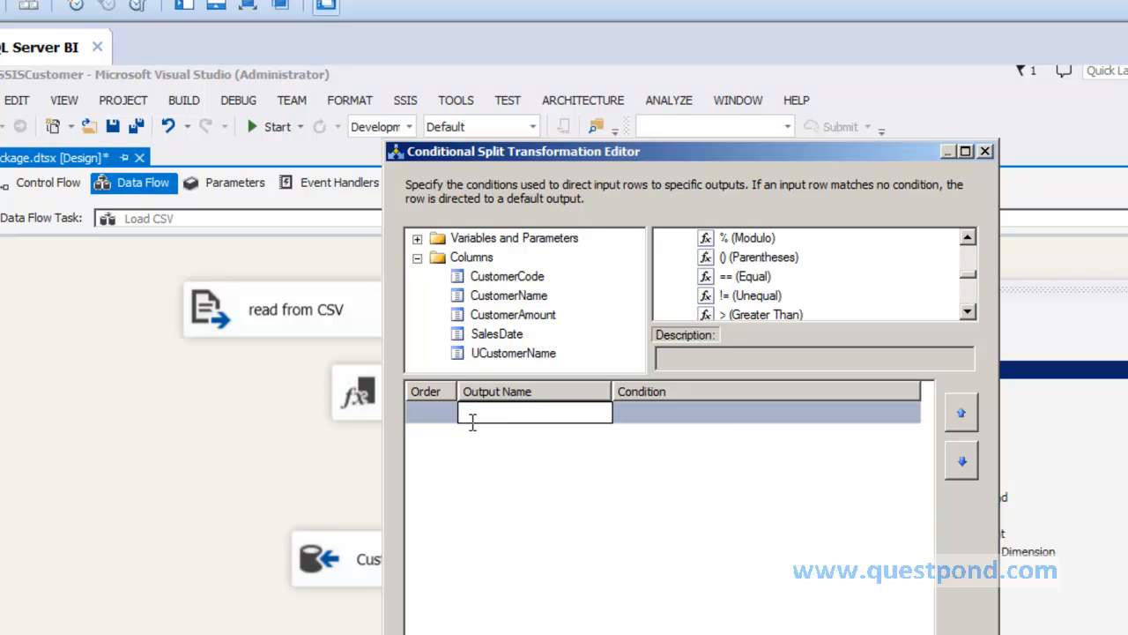
{"action": "type", "text": "Error1"}
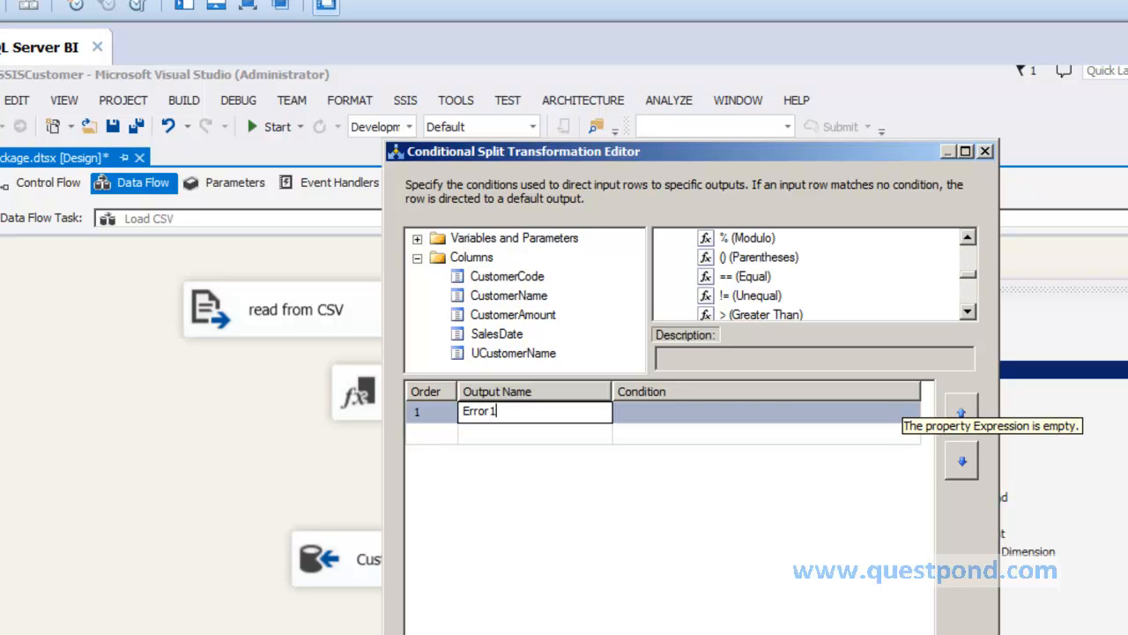
{"action": "key", "text": "BackSpace"}
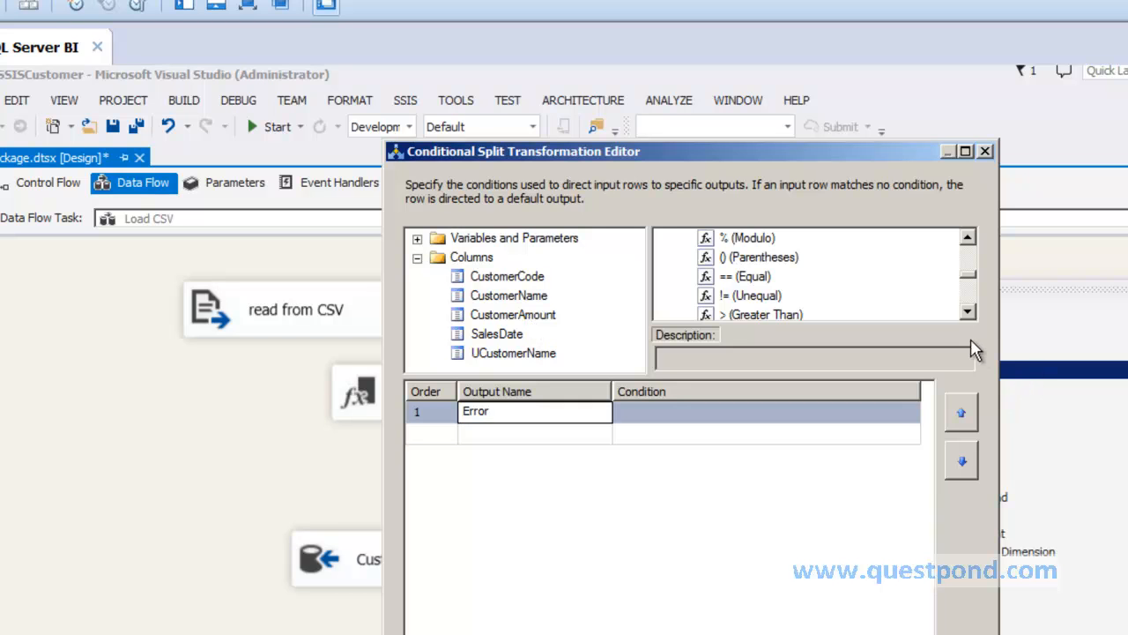
- Set the Error output's condition to ([CustomerAmount] <0), using the CustomerAmount column
{"action": "left_click", "coordinate": [967, 314]}
{"action": "left_click_drag", "start_coordinate": [514, 353], "coordinate": [625, 411]}
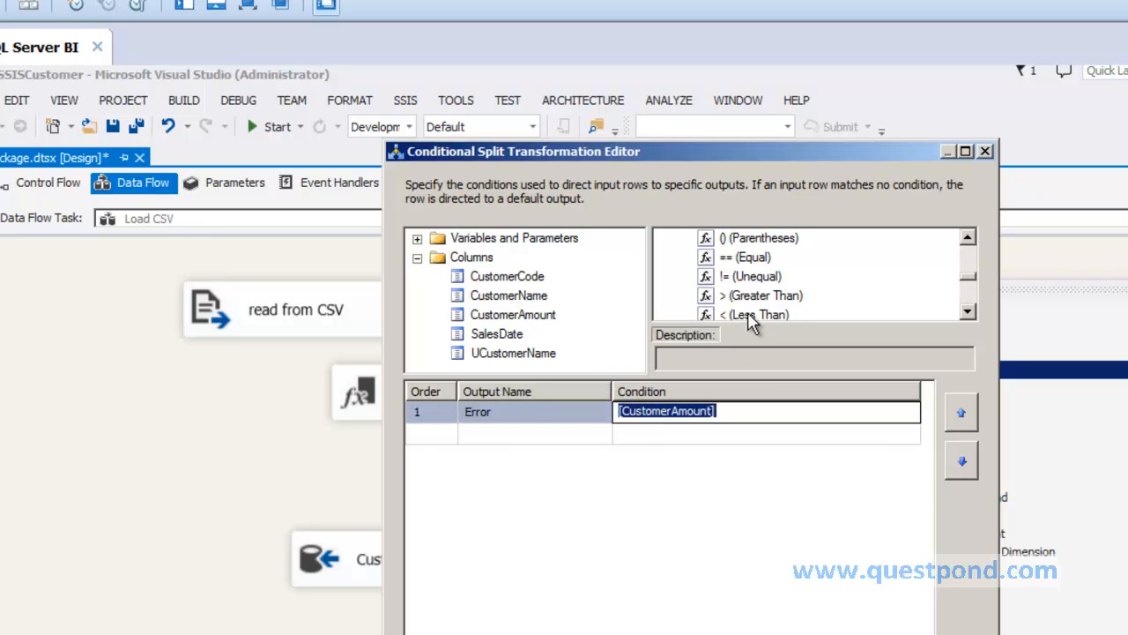
{"action": "type", "text": "<"}
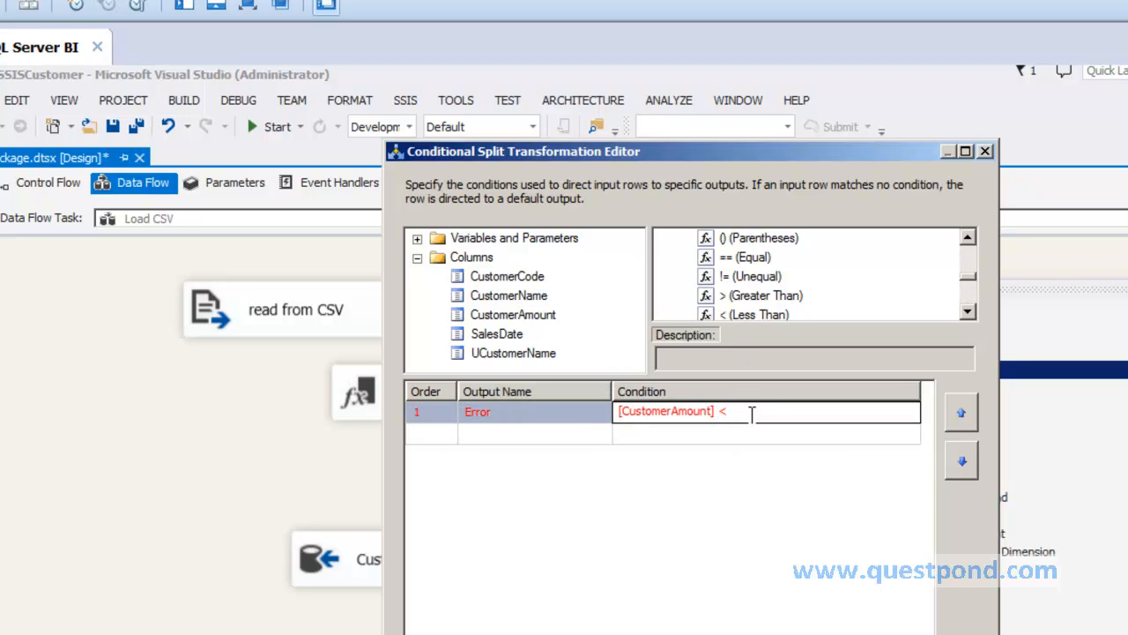
{"action": "type", "text": "0"}
{"action": "type", "text": ")"}
{"action": "type", "text": "("}
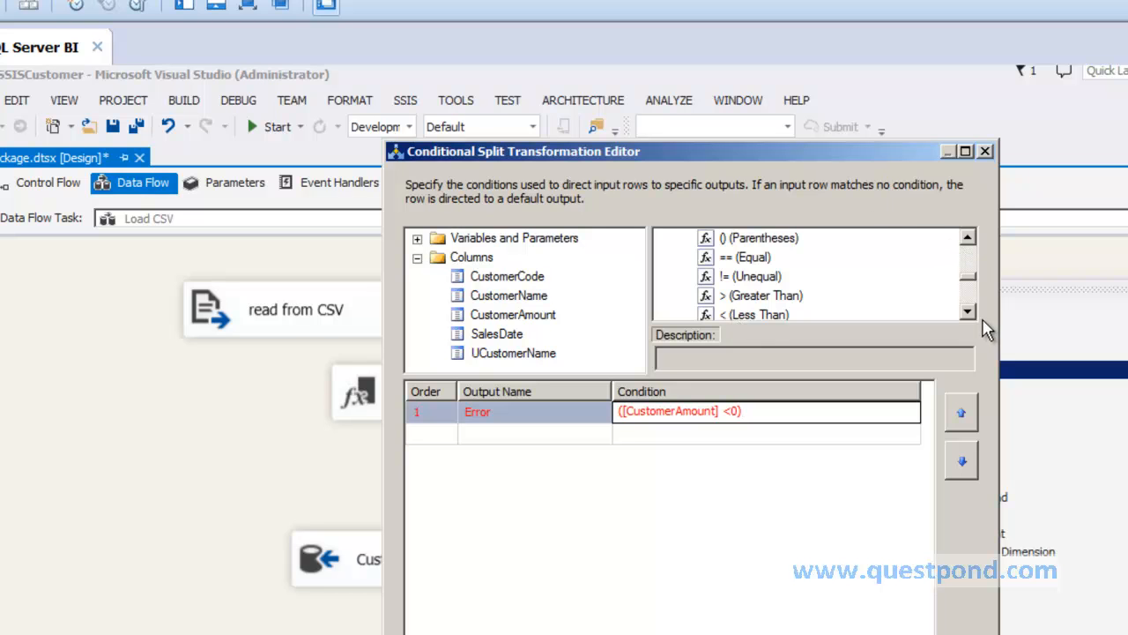
- Append a logical OR (||) to the Error condition, followed by an opening parenthesis and the CustomerAmount column
{"action": "scroll", "coordinate": [970, 320], "scroll_direction": "down", "scroll_amount": 4}
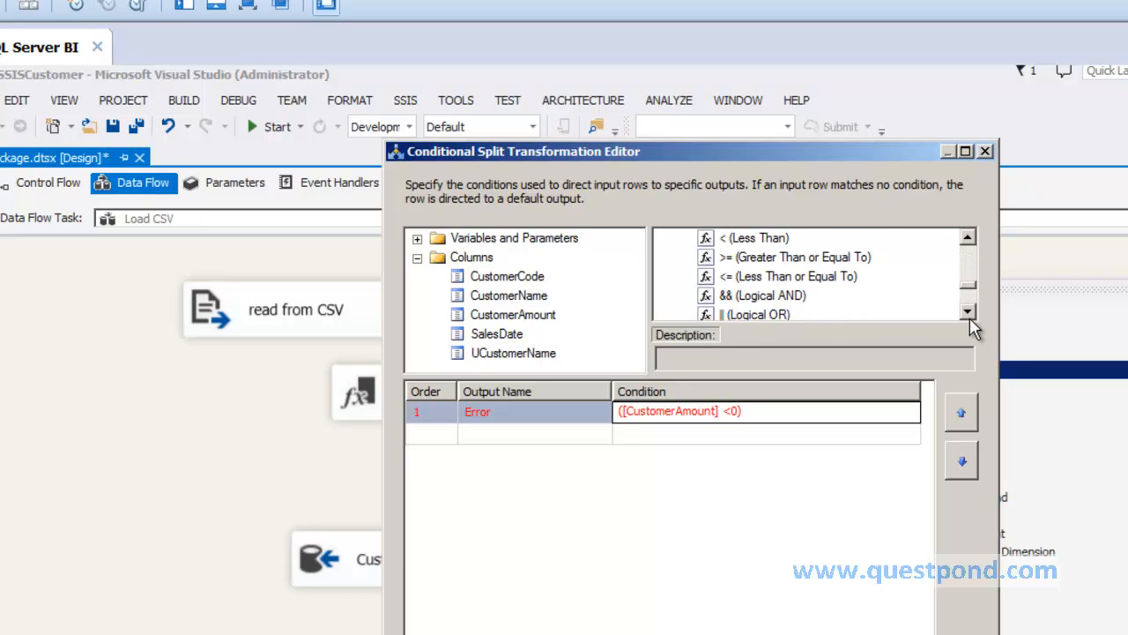
{"action": "left_click", "coordinate": [968, 315]}
{"action": "left_click_drag", "start_coordinate": [755, 297], "coordinate": [767, 415]}
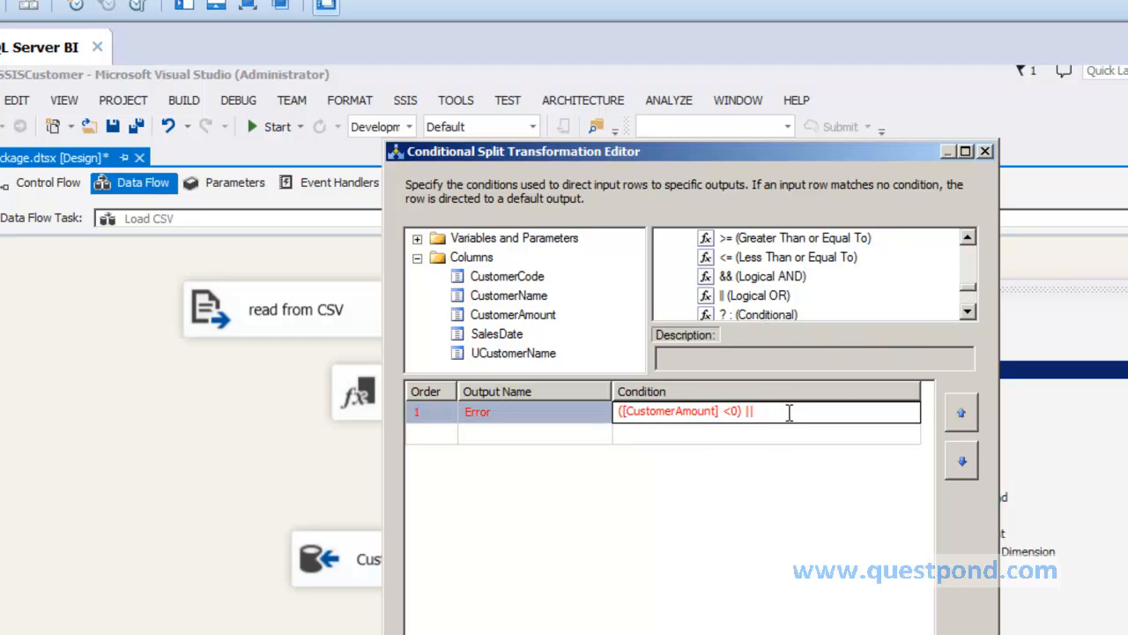
{"action": "type", "text": "("}
{"action": "left_click_drag", "start_coordinate": [523, 319], "coordinate": [765, 439]}
- Finish the second comparison with ==0 and enclose the whole Error condition in an outer pair of parentheses
{"action": "left_click", "coordinate": [967, 238]}
{"action": "left_click", "coordinate": [968, 238]}
{"action": "left_click", "coordinate": [968, 238]}
{"action": "left_click", "coordinate": [968, 238]}
{"action": "left_click", "coordinate": [967, 238]}
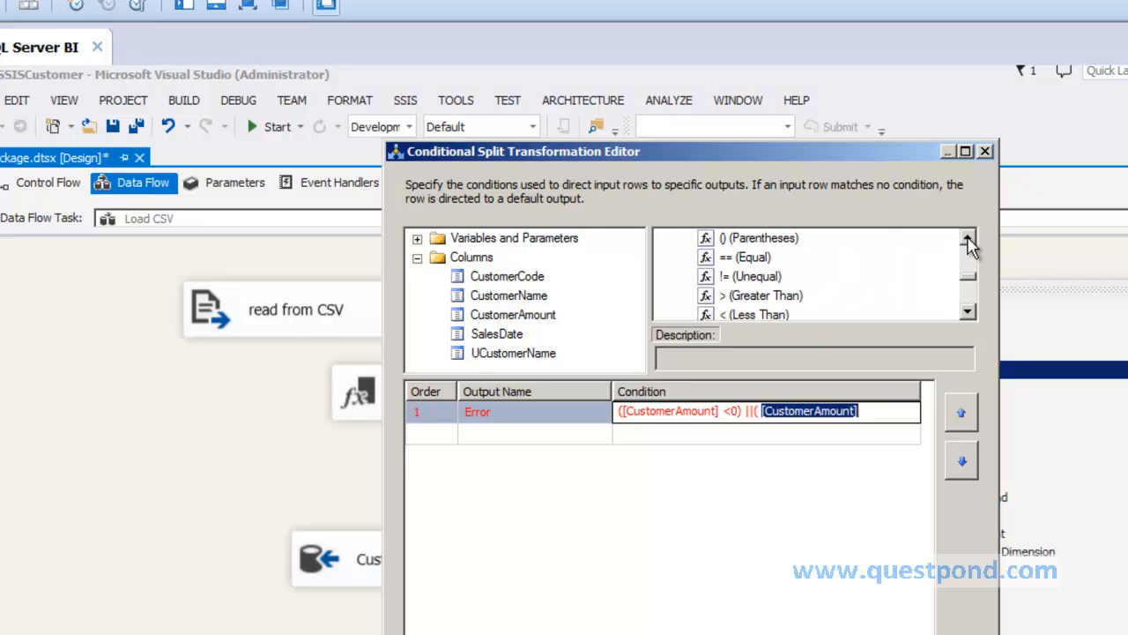
{"action": "left_click_drag", "start_coordinate": [754, 269], "coordinate": [867, 409]}
{"action": "key", "text": "End"}
{"action": "type", "text": "0))"}
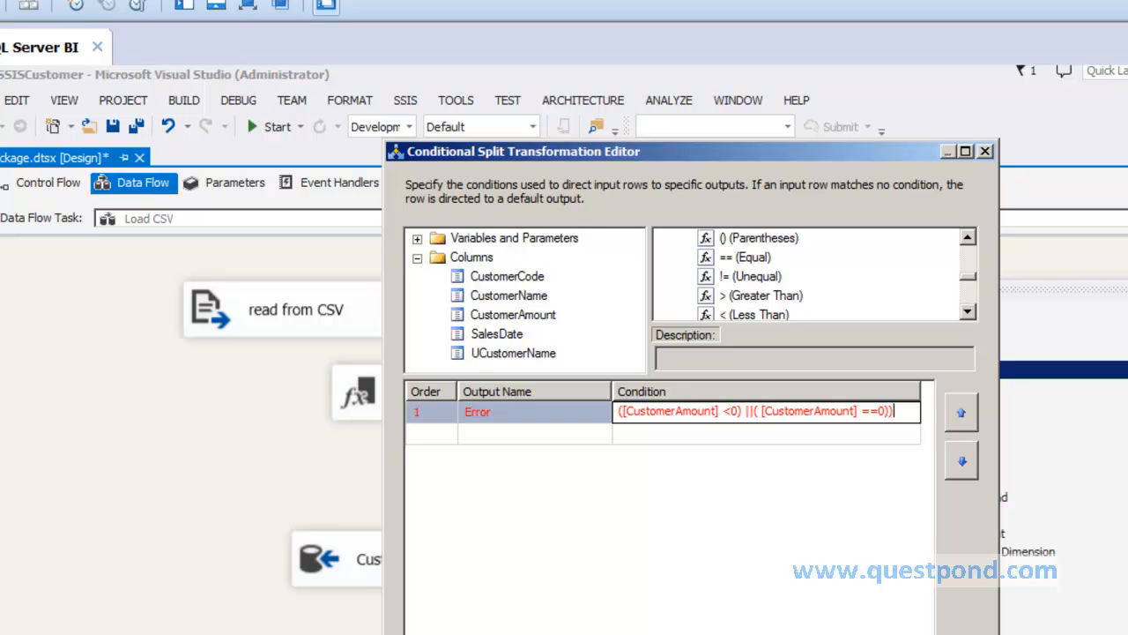
{"action": "key", "text": "Home"}
{"action": "type", "text": "("}
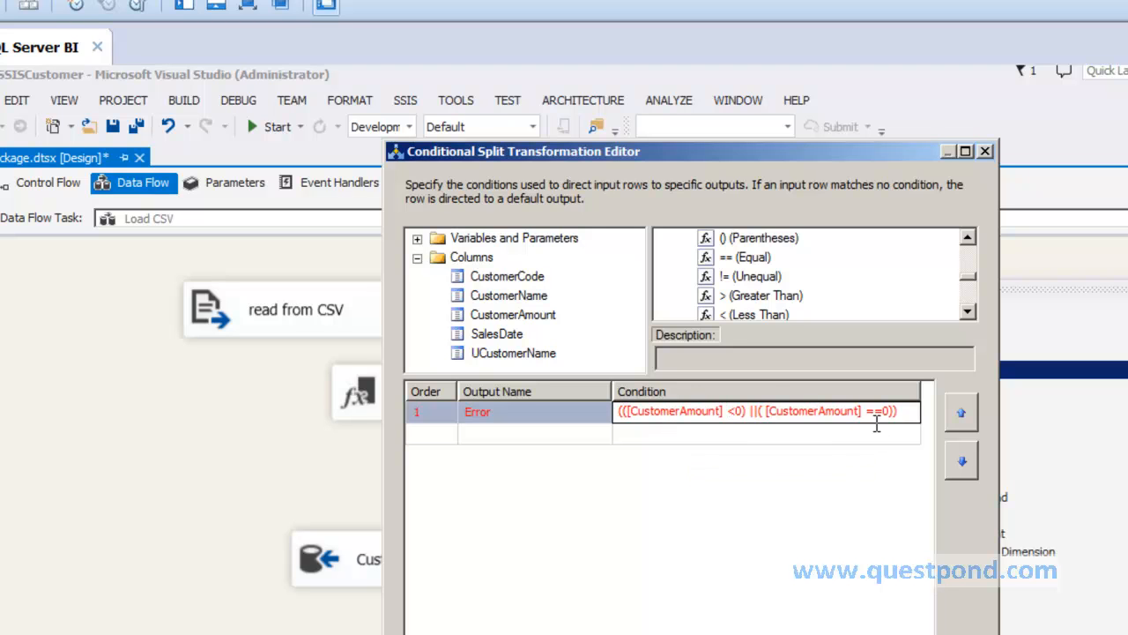
- Leave the Error condition and close the Conditional Split editor without applying the changes
{"action": "left_click", "coordinate": [598, 432]}
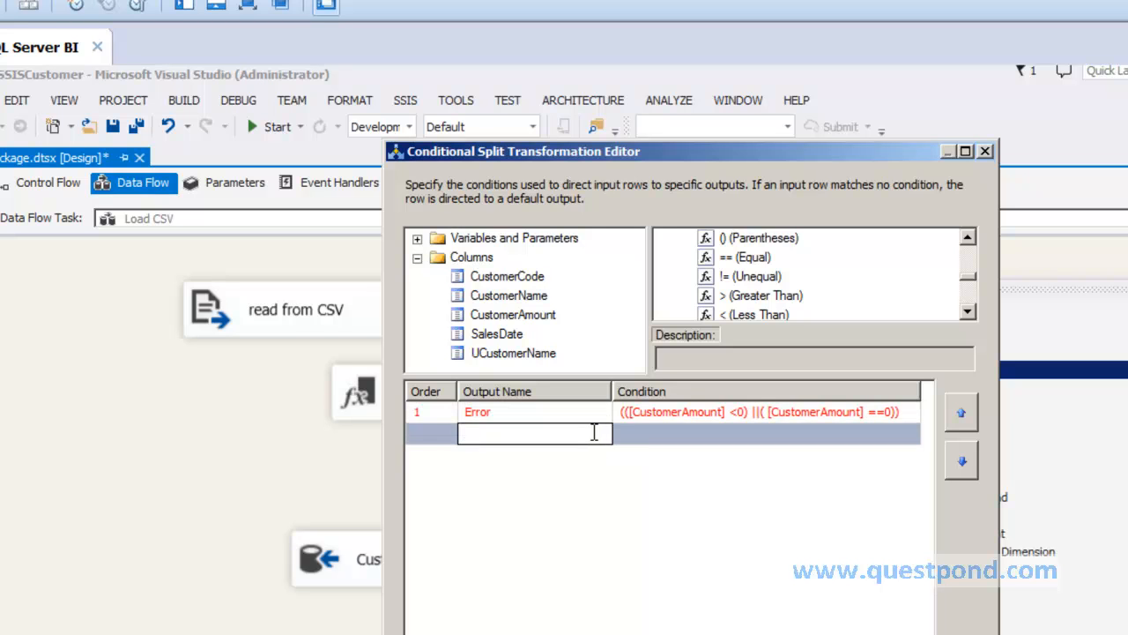
{"action": "left_click", "coordinate": [590, 412]}
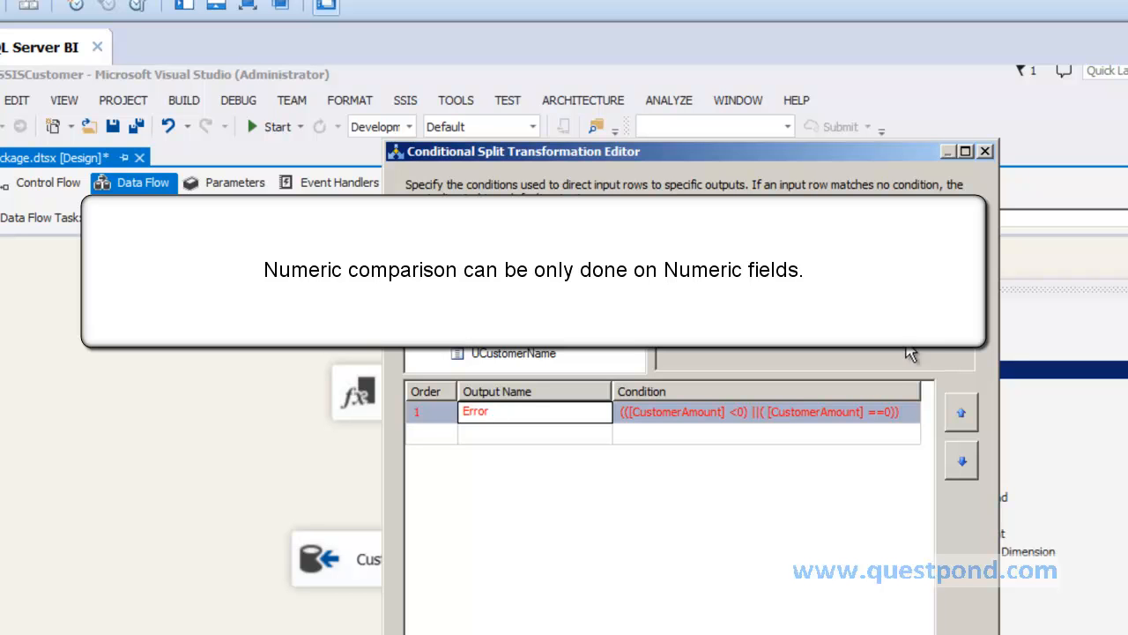
{"action": "left_click", "coordinate": [986, 151]}
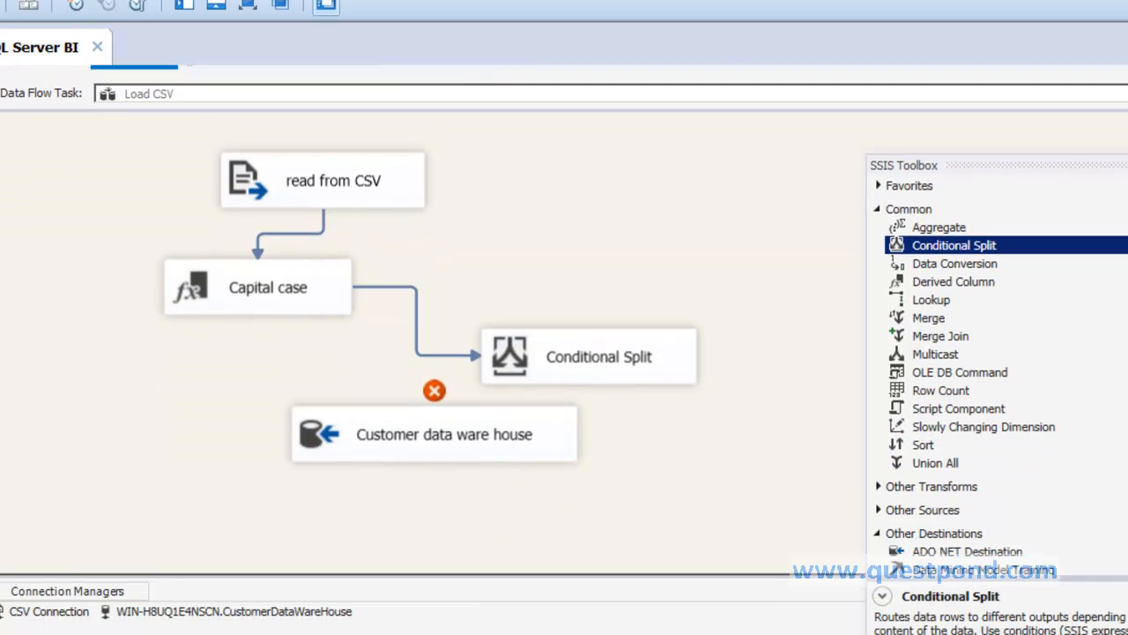
- Enlarge the Connection Managers area and inspect the settings of CSV Connection and the CustomerDataWareHouse connection, cancelling both
{"action": "left_click_drag", "start_coordinate": [429, 570], "coordinate": [491, 290]}
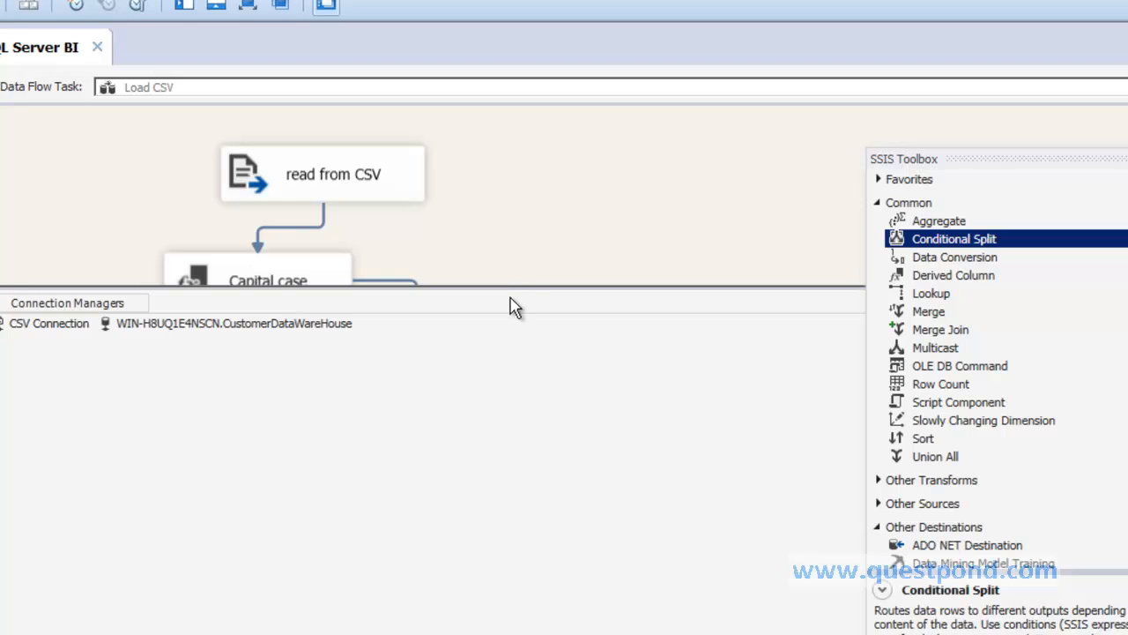
{"action": "left_click_drag", "start_coordinate": [511, 288], "coordinate": [519, 405]}
{"action": "left_click", "coordinate": [49, 443]}
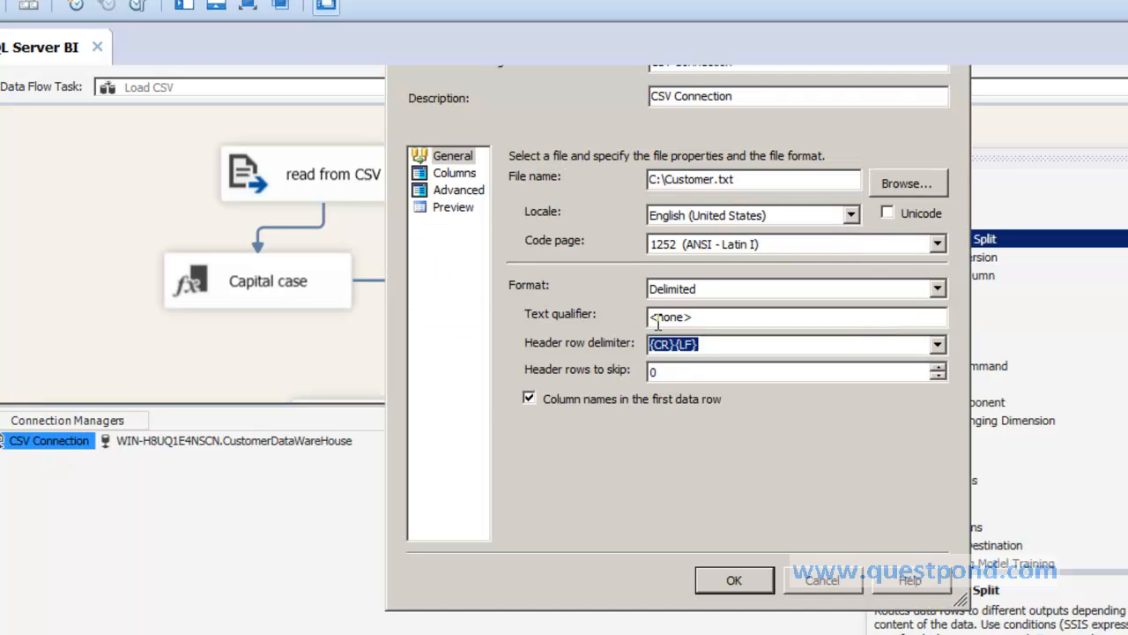
{"action": "left_click_drag", "start_coordinate": [747, 179], "coordinate": [636, 177]}
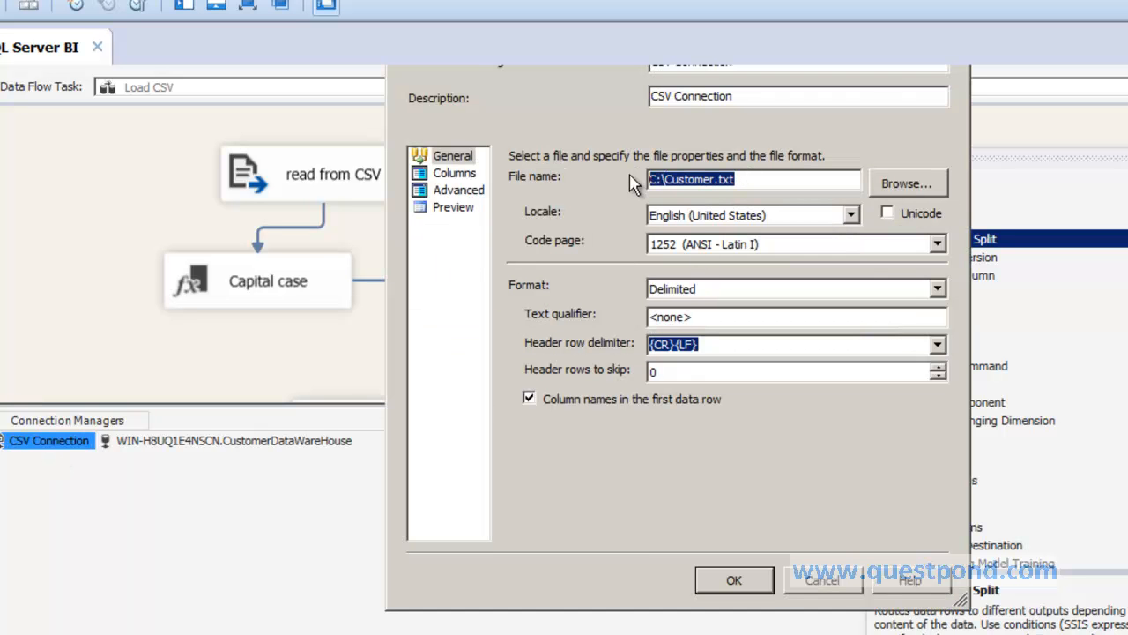
{"action": "left_click", "coordinate": [832, 581]}
{"action": "left_click", "coordinate": [336, 451]}
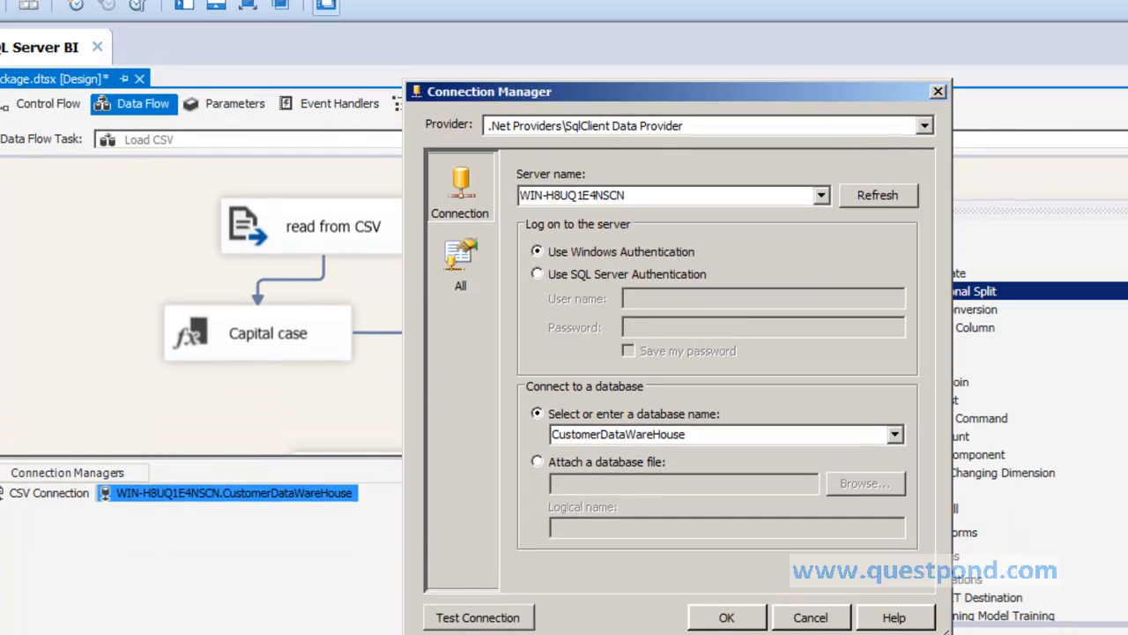
{"action": "left_click", "coordinate": [810, 617]}
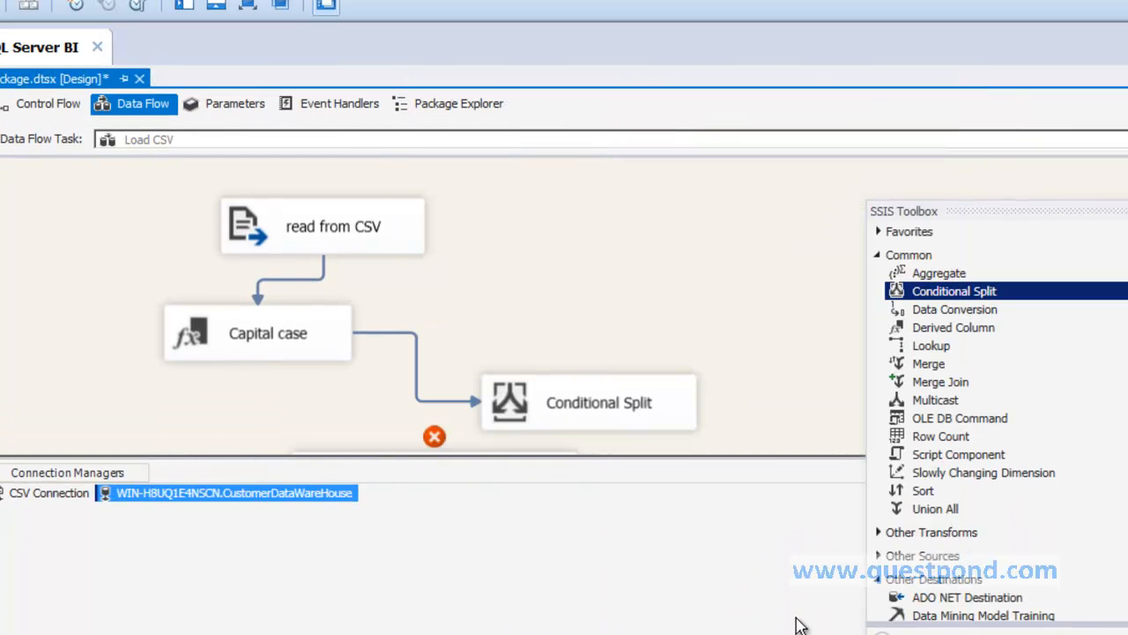
- Open CSV Connection, look at its advanced column properties, and cancel the editor
{"action": "left_click", "coordinate": [66, 494]}
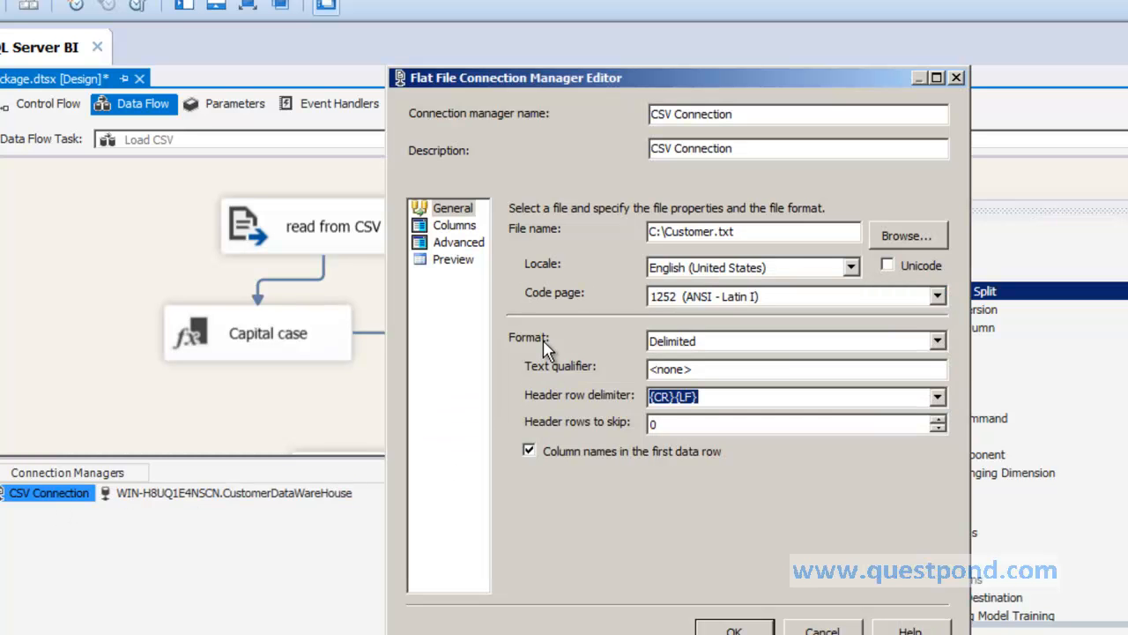
{"action": "left_click", "coordinate": [469, 249]}
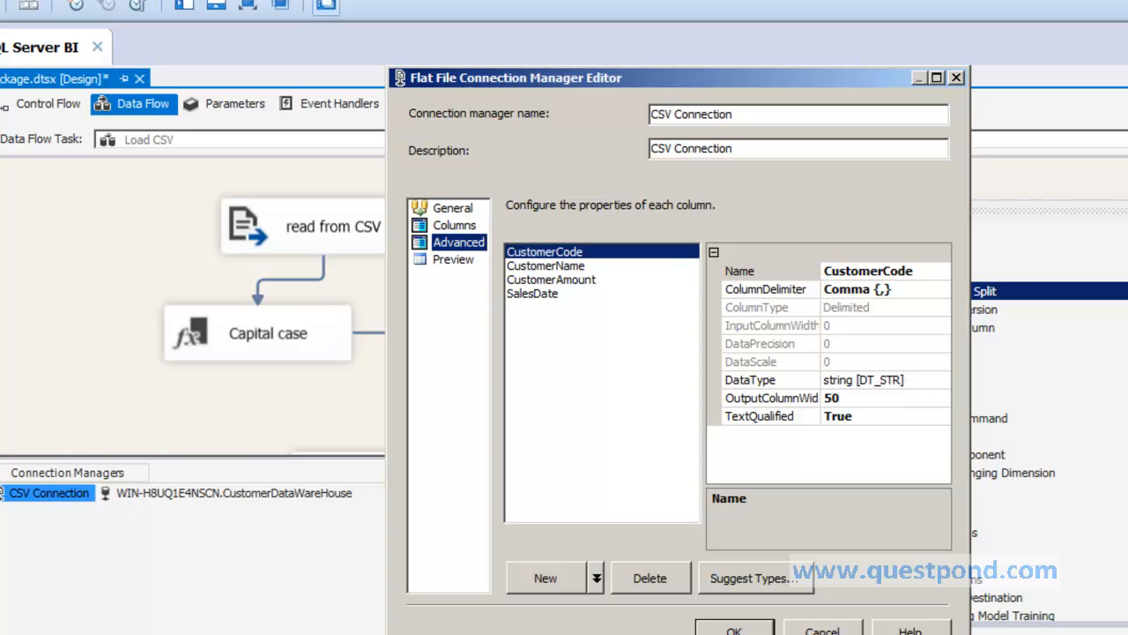
{"action": "key", "text": "F9"}
{"action": "left_click_drag", "start_coordinate": [620, 73], "coordinate": [605, 68]}
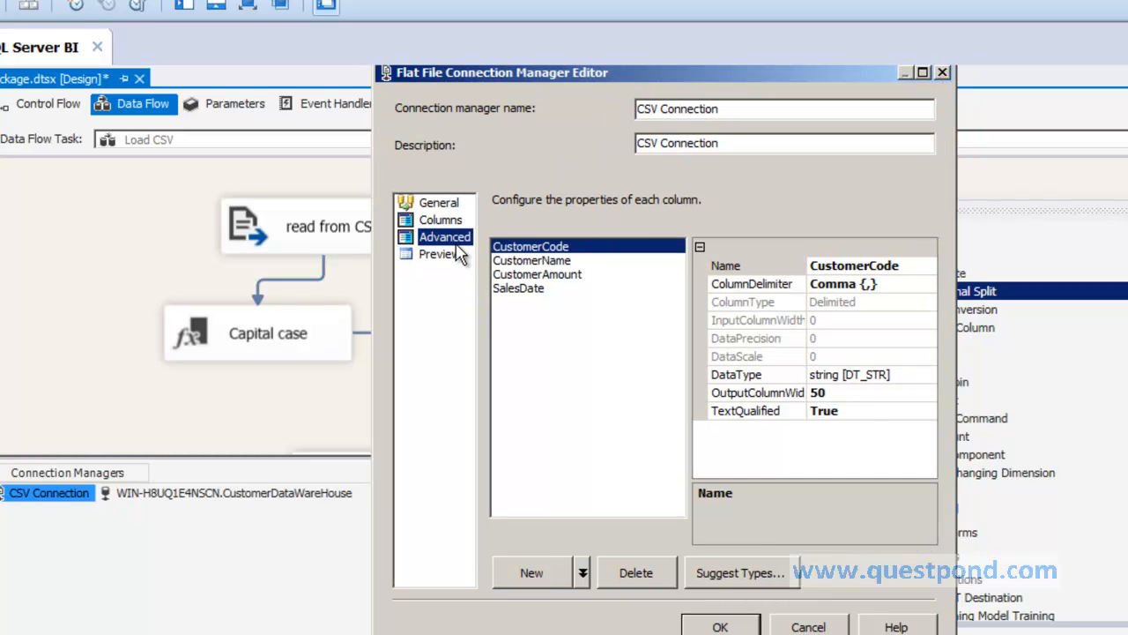
{"action": "left_click", "coordinate": [808, 627]}
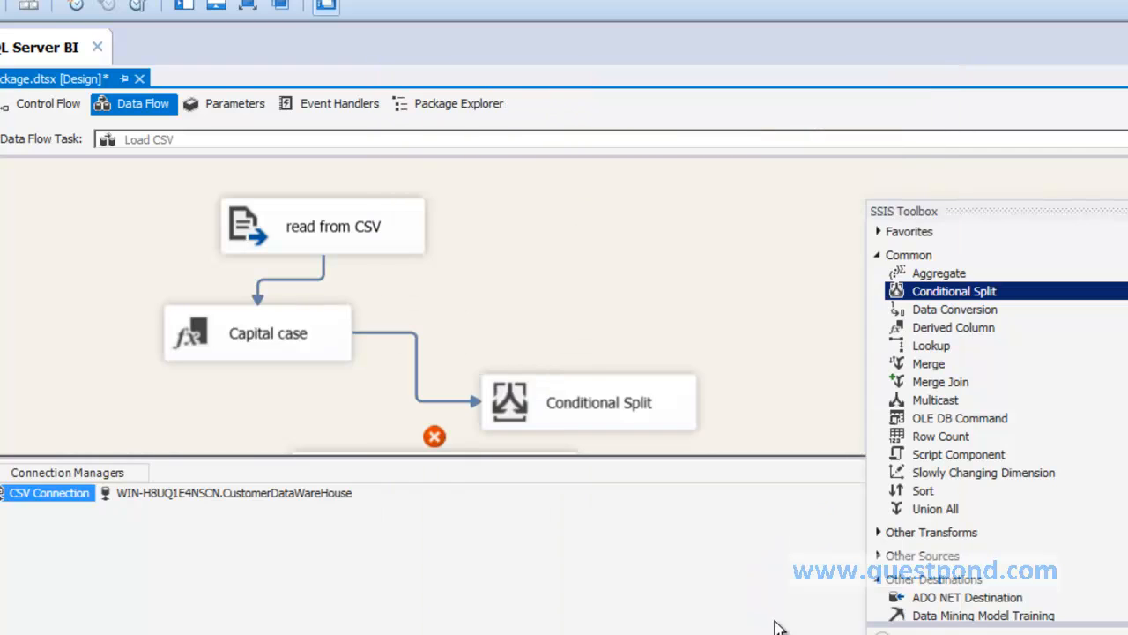
- Reopen CSV Connection's advanced column properties and check the data types of CustomerCode and CustomerName
{"action": "double_click", "coordinate": [50, 493]}
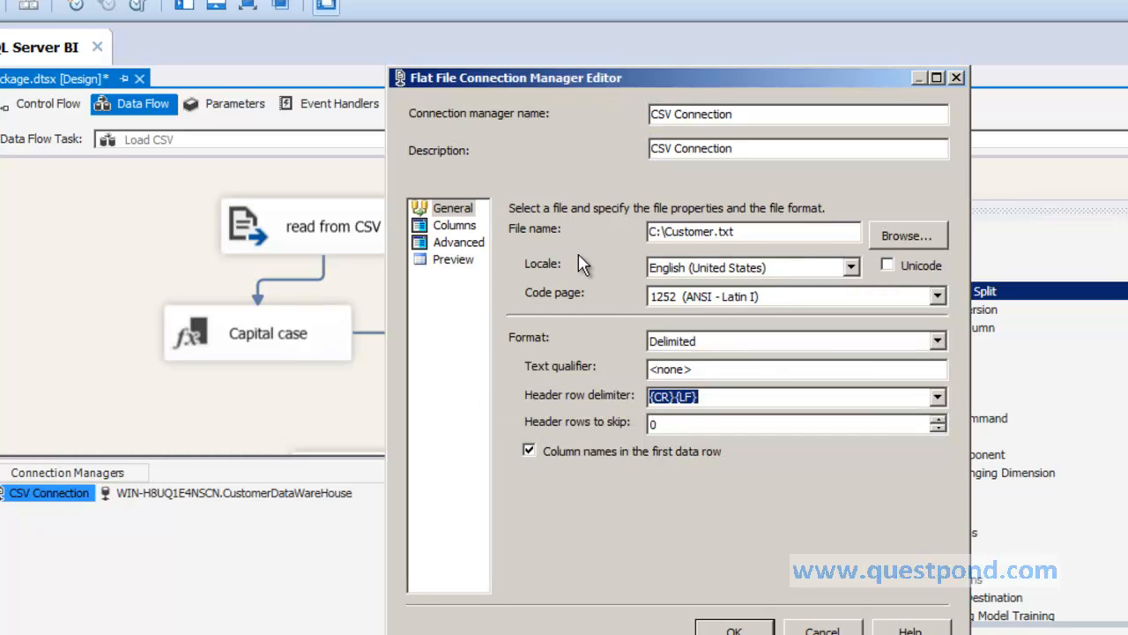
{"action": "left_click", "coordinate": [458, 242]}
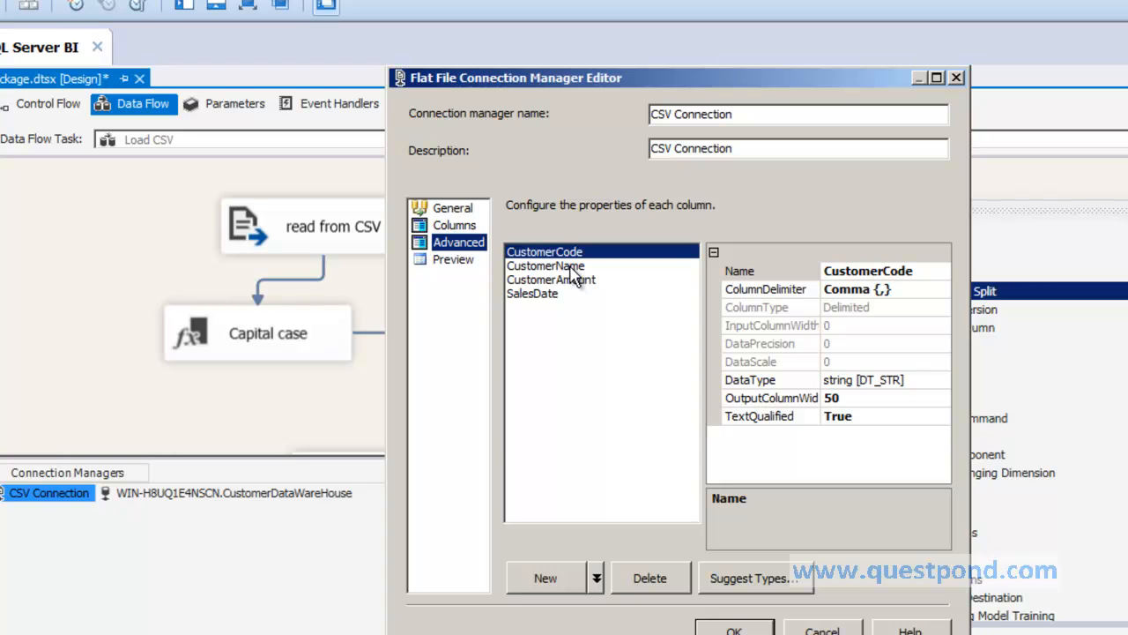
{"action": "left_click", "coordinate": [888, 381]}
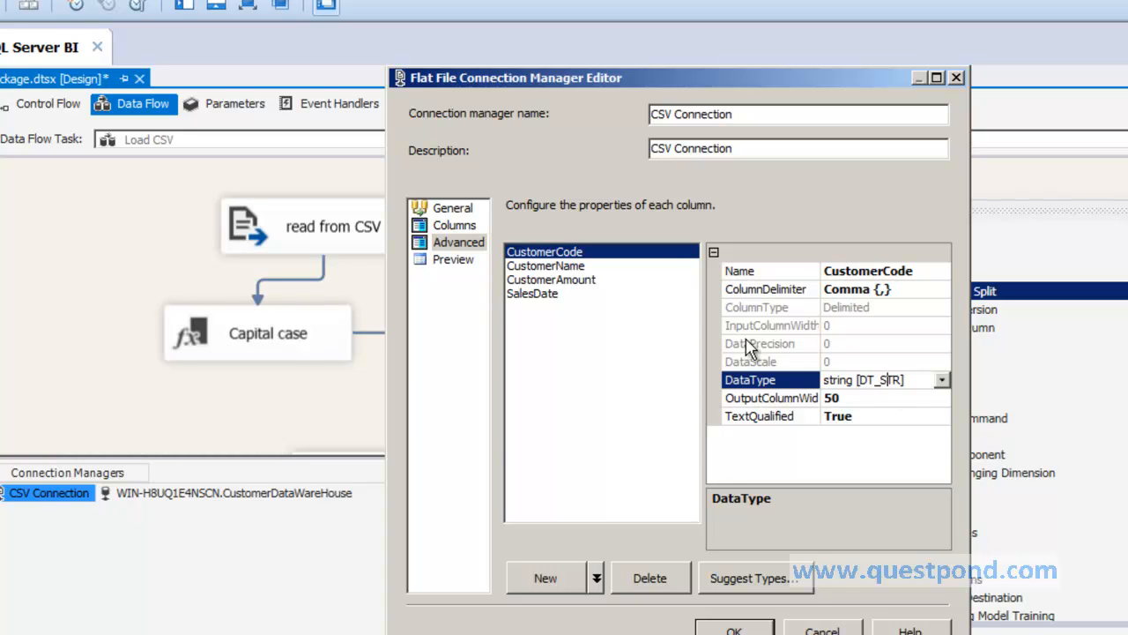
{"action": "left_click", "coordinate": [577, 267]}
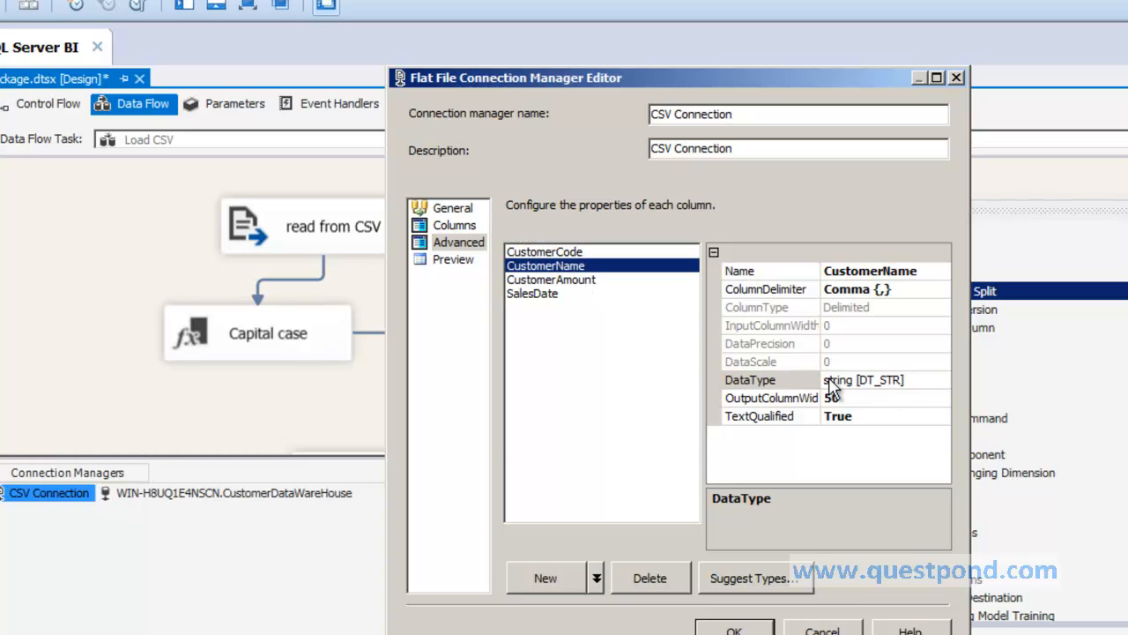
{"action": "left_click", "coordinate": [857, 380]}
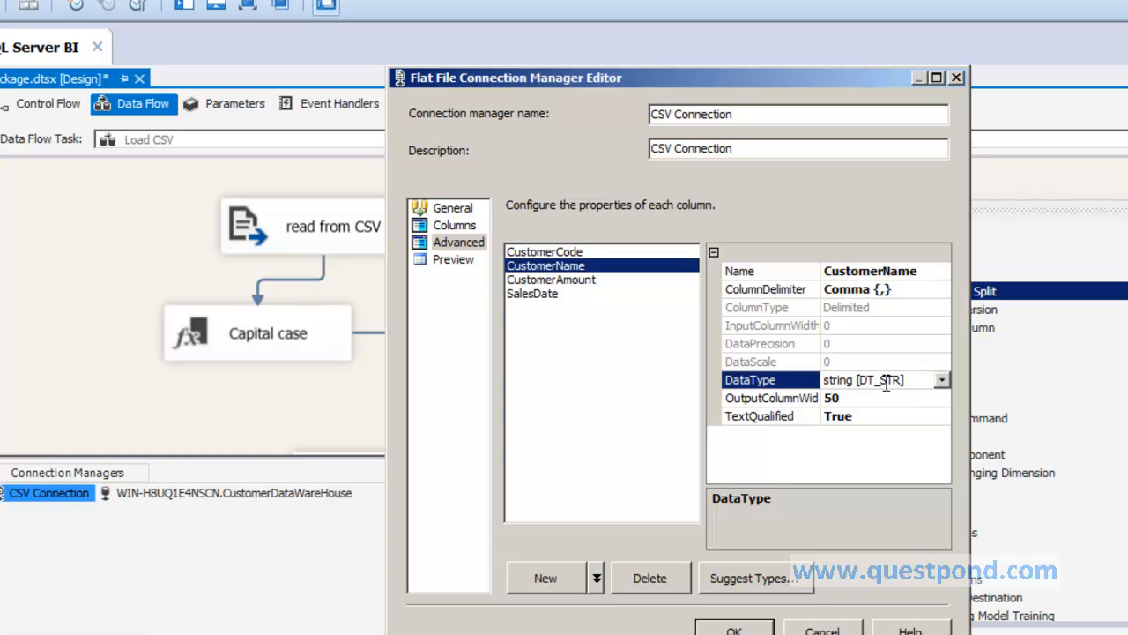
- Review the data type options for the CustomerAmount column and keep string [DT_STR] selected
{"action": "left_click", "coordinate": [569, 281]}
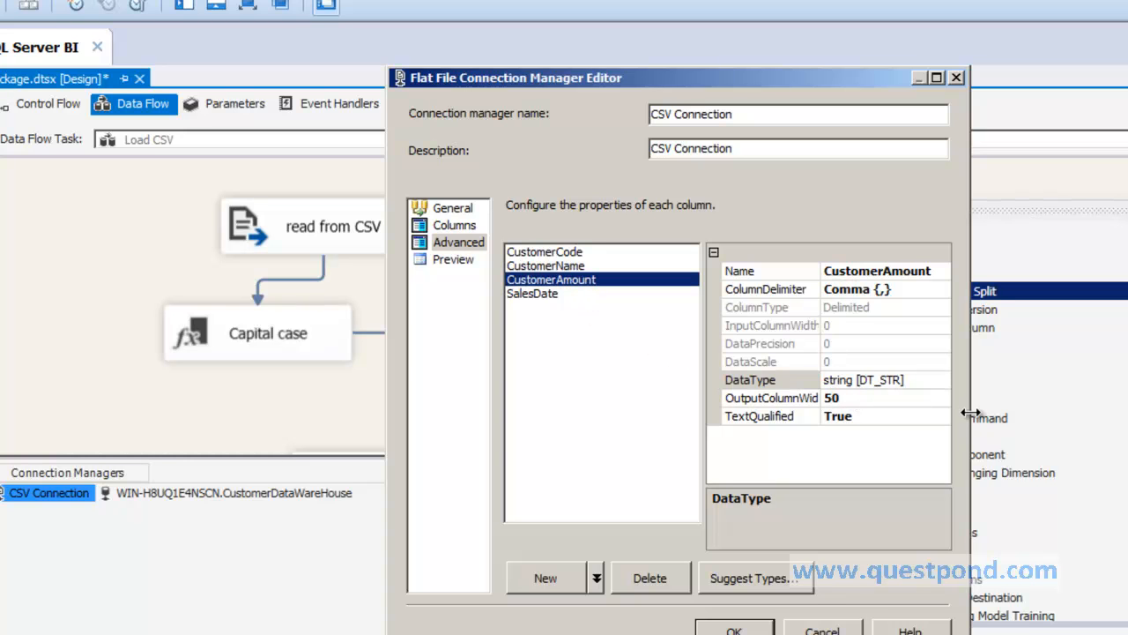
{"action": "left_click", "coordinate": [948, 386]}
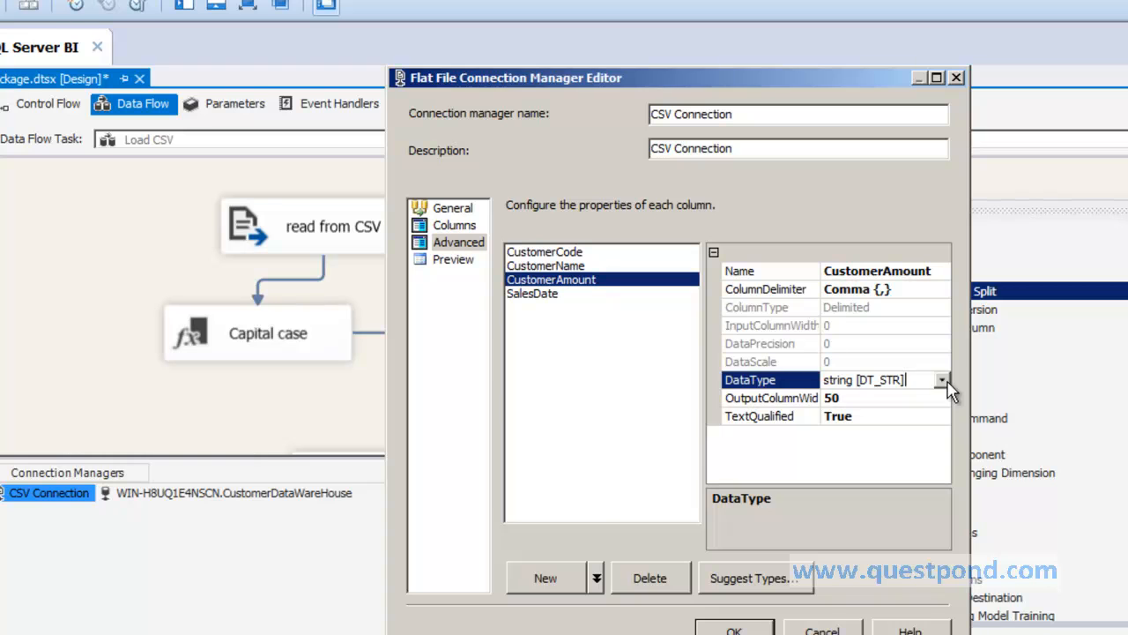
{"action": "left_click", "coordinate": [942, 381]}
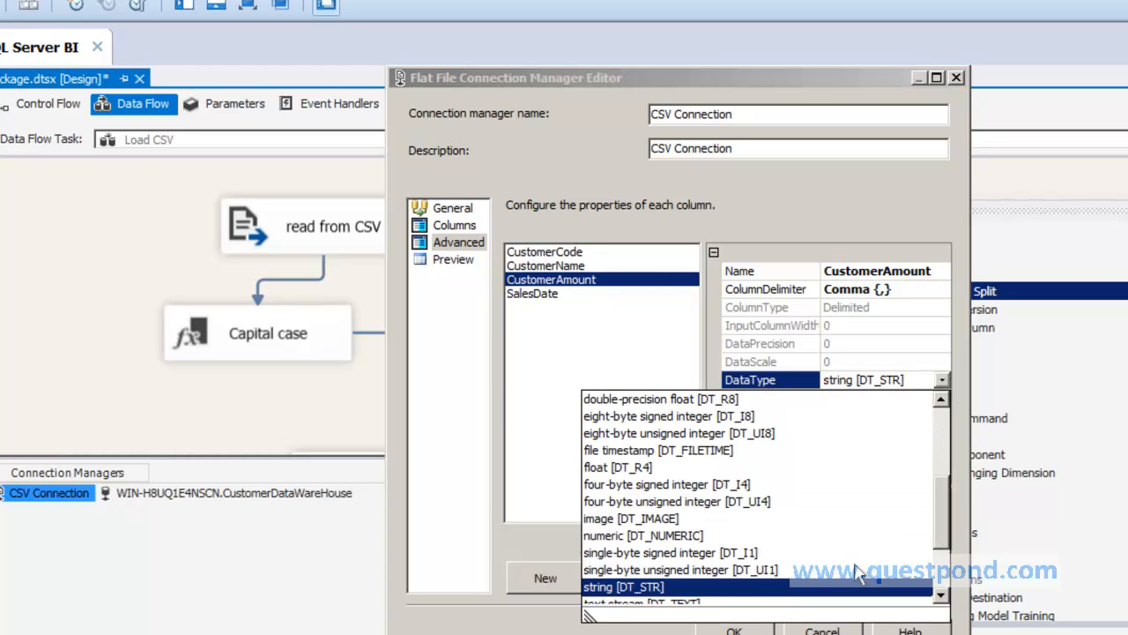
{"action": "left_click", "coordinate": [650, 587]}
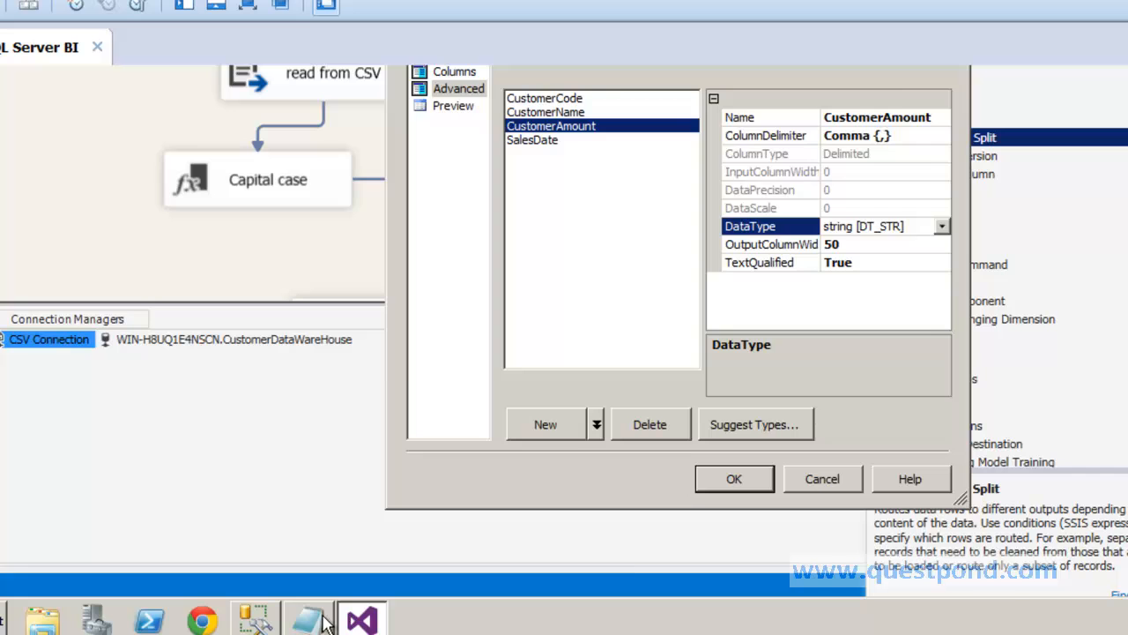
- Switch to the Customer file in Notepad, insert asdsd before the first row's amount, remove it, and close the CSV Connection editor in Visual Studio
{"action": "left_click", "coordinate": [307, 621]}
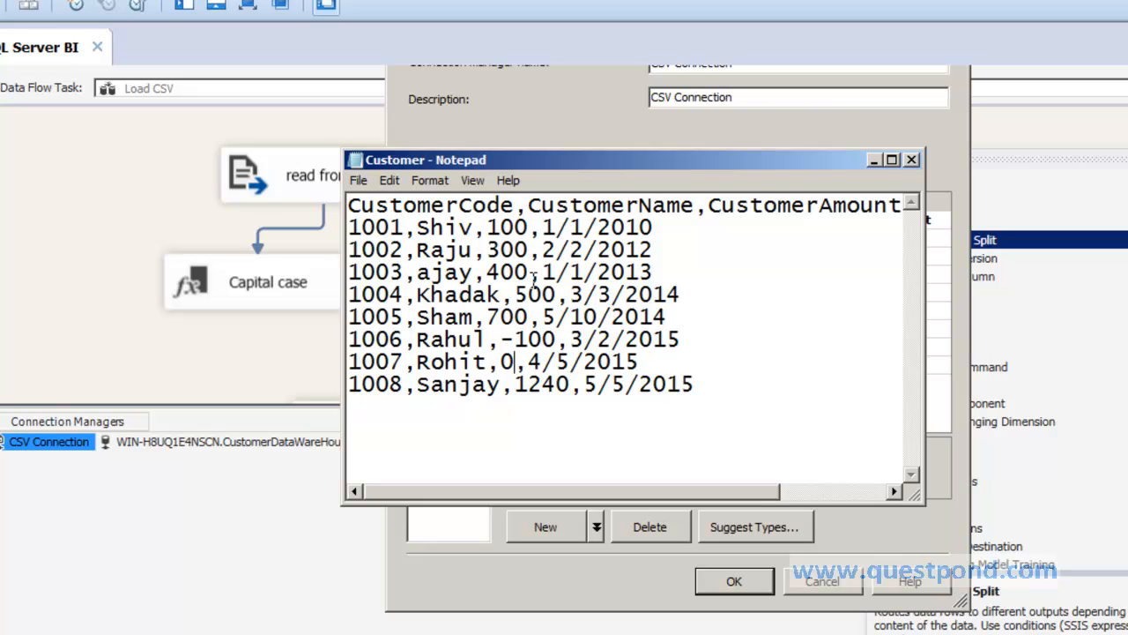
{"action": "left_click", "coordinate": [485, 227]}
{"action": "type", "text": "asdsd"}
{"action": "key", "text": "BackSpace"}
{"action": "key", "text": "BackSpace"}
{"action": "key", "text": "BackSpace"}
{"action": "key", "text": "BackSpace"}
{"action": "key", "text": "BackSpace"}
{"action": "left_click", "coordinate": [873, 160]}
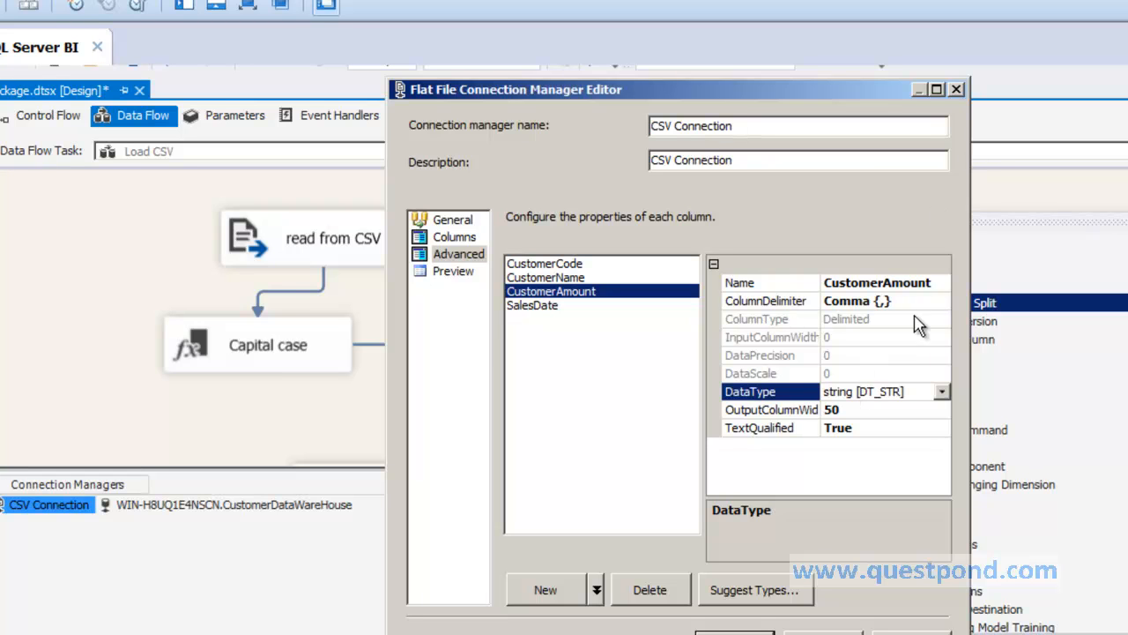
{"action": "left_click", "coordinate": [959, 99]}
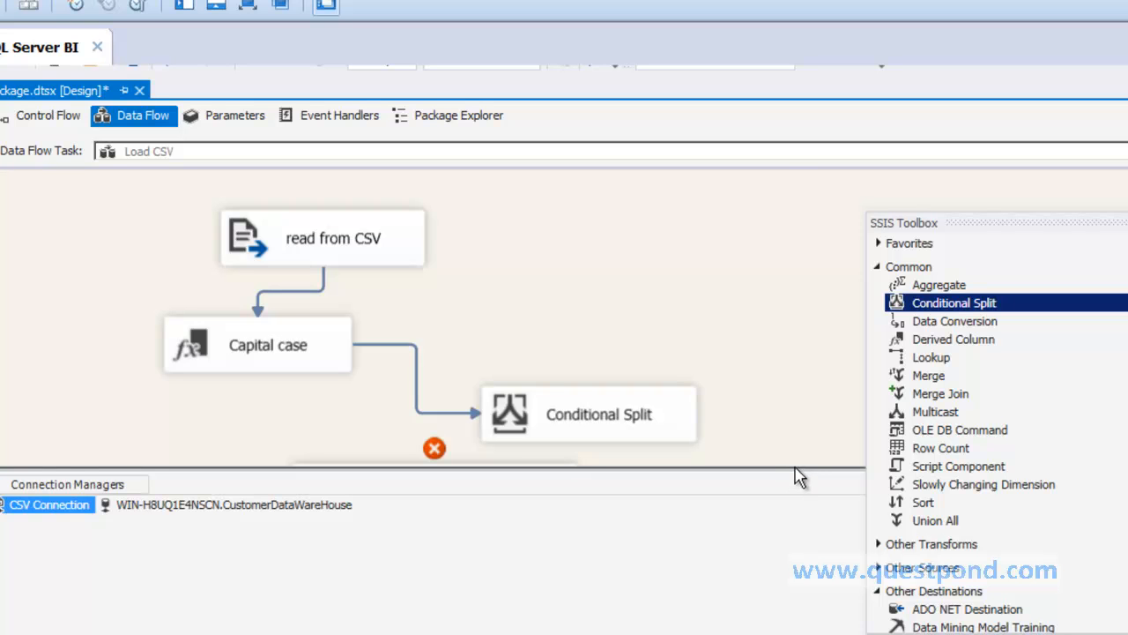
- Shrink the Connection Managers area and move the Conditional Split up, clear of the Customer data ware house destination
{"action": "left_click_drag", "start_coordinate": [800, 470], "coordinate": [762, 633]}
{"action": "left_click_drag", "start_coordinate": [603, 437], "coordinate": [552, 294]}
- Try to define the Conditional Split output Case 1 with the condition [CustomerAmount]>0 and close its editor
{"action": "right_click", "coordinate": [552, 295]}
{"action": "left_click", "coordinate": [599, 295]}
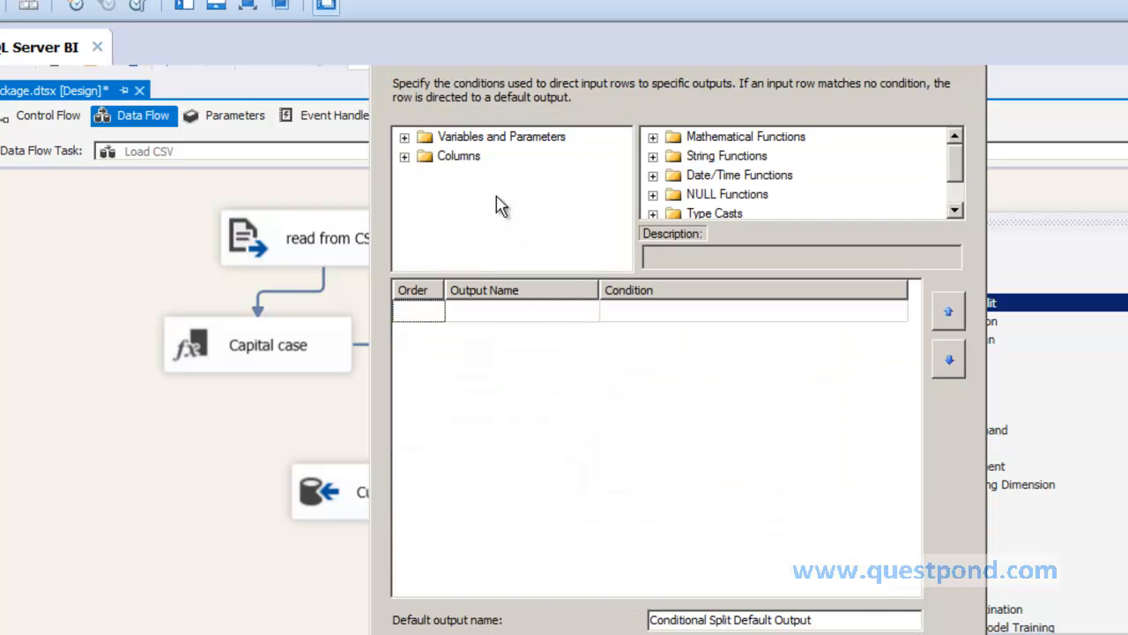
{"action": "left_click", "coordinate": [404, 156]}
{"action": "left_click_drag", "start_coordinate": [532, 229], "coordinate": [643, 312]}
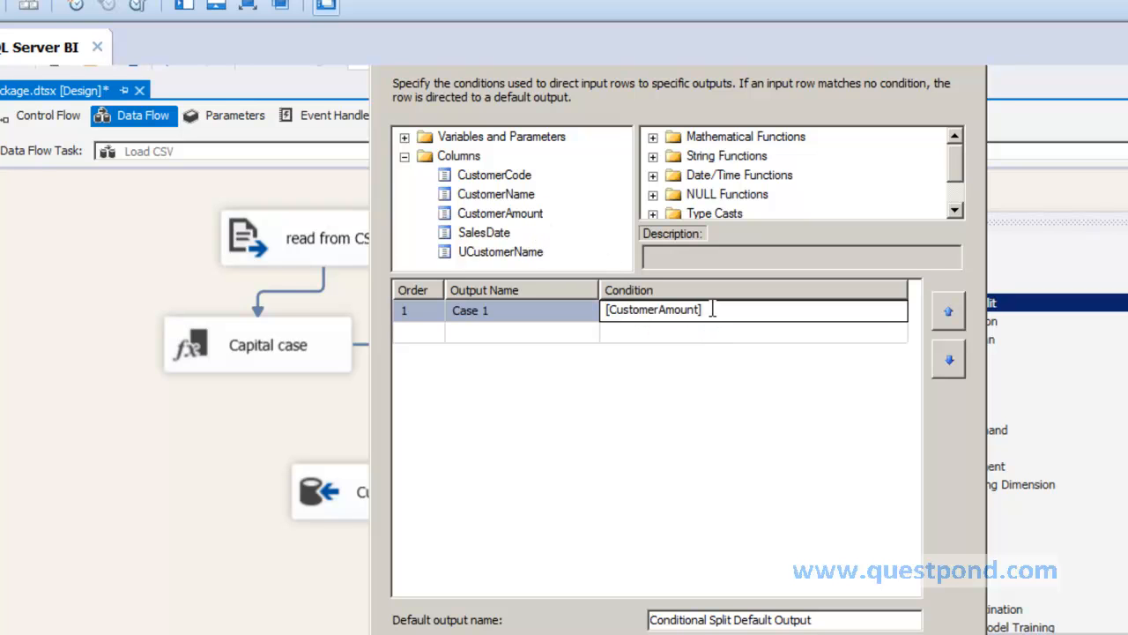
{"action": "key", "text": "Return"}
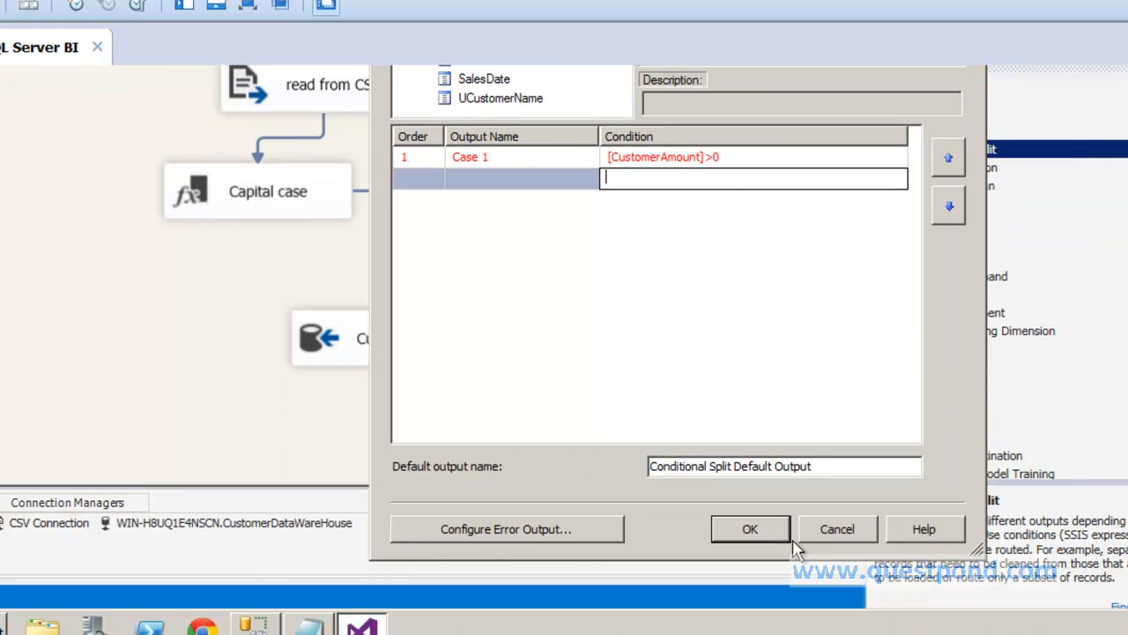
{"action": "left_click", "coordinate": [767, 526]}
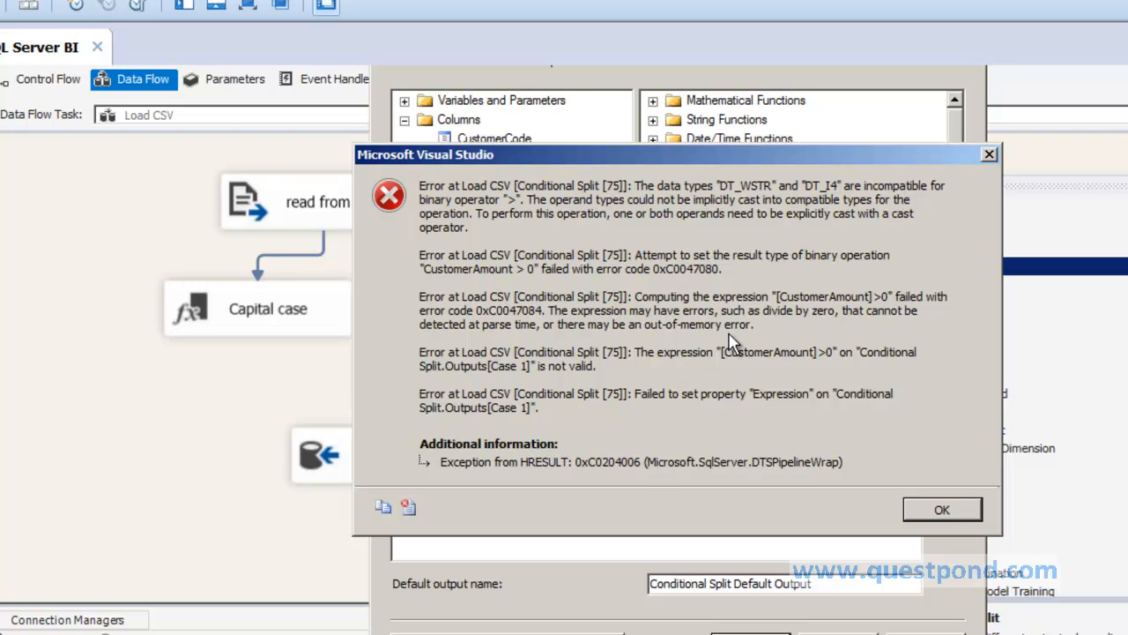
{"action": "left_click", "coordinate": [991, 156]}
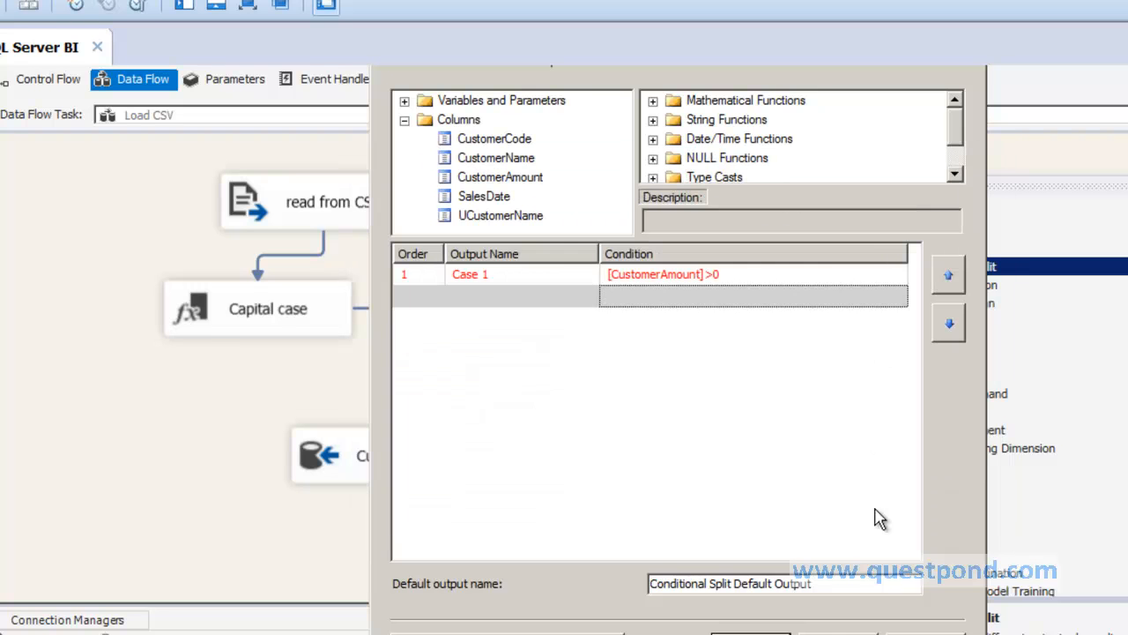
{"action": "left_click", "coordinate": [751, 633]}
- Move the Conditional Split farther from Capital case, bring the SSIS Toolbox closer, and delete the path linking the two components
{"action": "left_click_drag", "start_coordinate": [580, 265], "coordinate": [661, 365]}
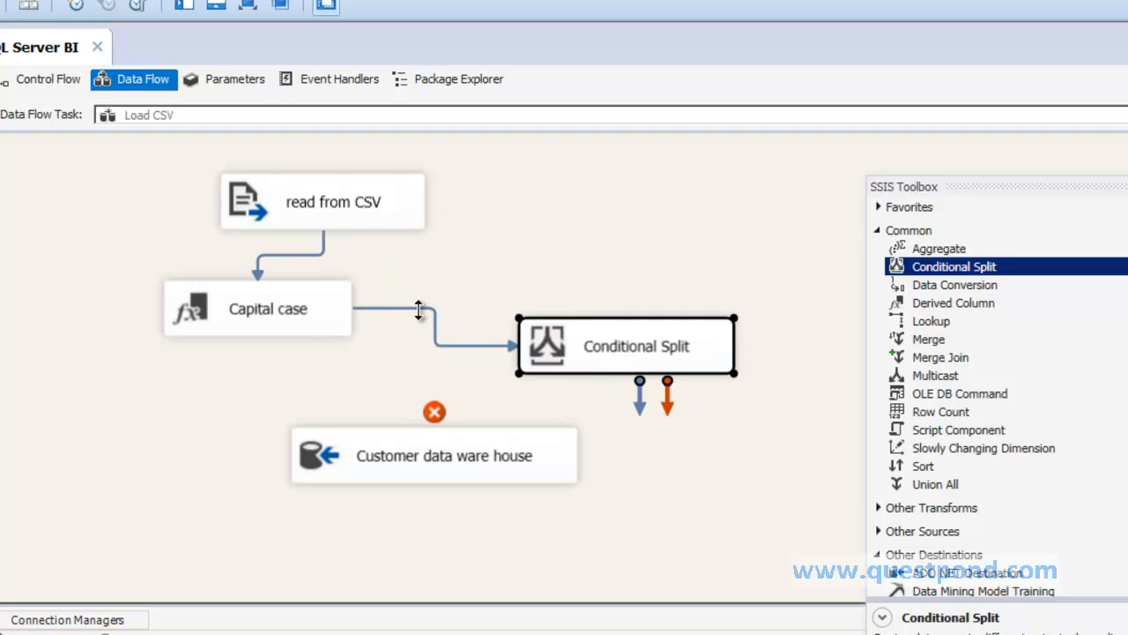
{"action": "right_click", "coordinate": [328, 325]}
{"action": "left_click", "coordinate": [496, 252]}
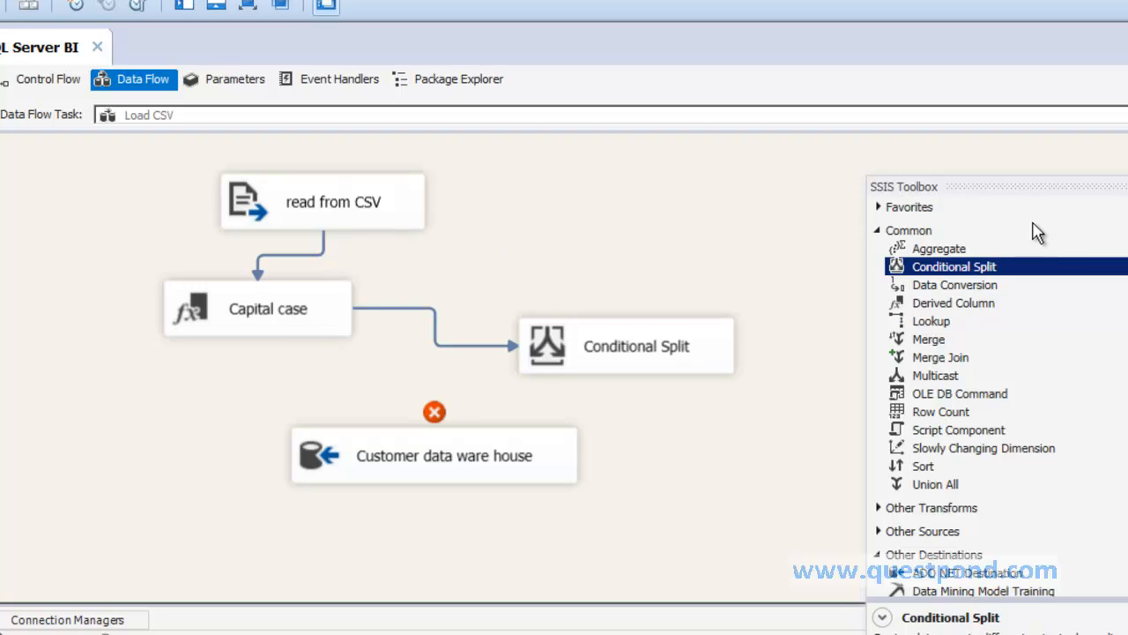
{"action": "left_click_drag", "start_coordinate": [1005, 183], "coordinate": [879, 183]}
{"action": "left_click", "coordinate": [824, 283]}
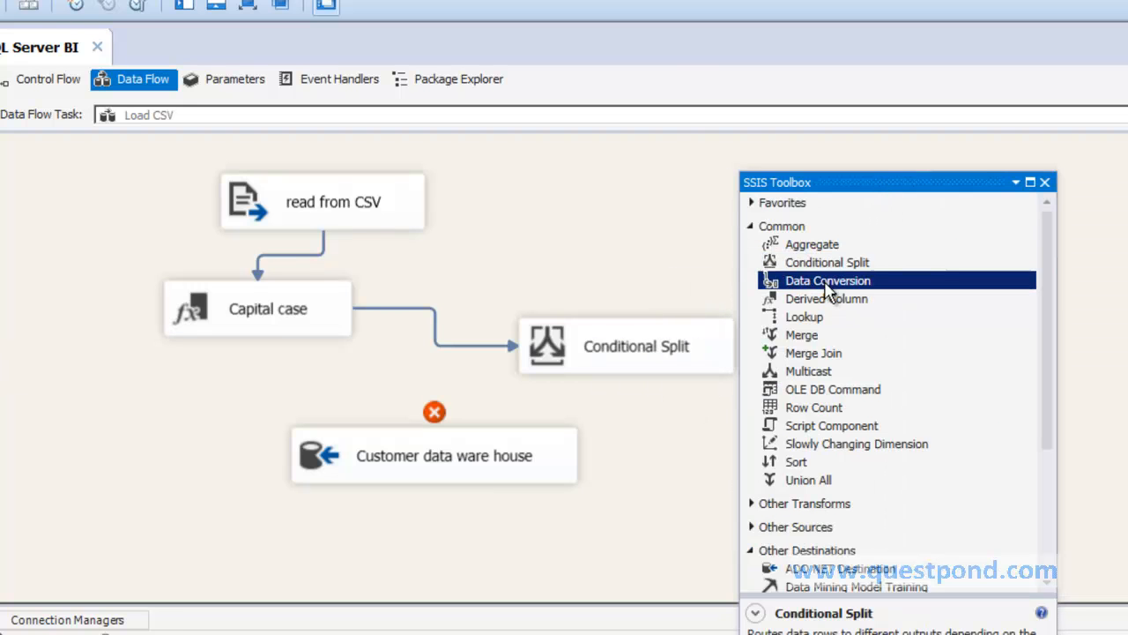
{"action": "left_click", "coordinate": [414, 315]}
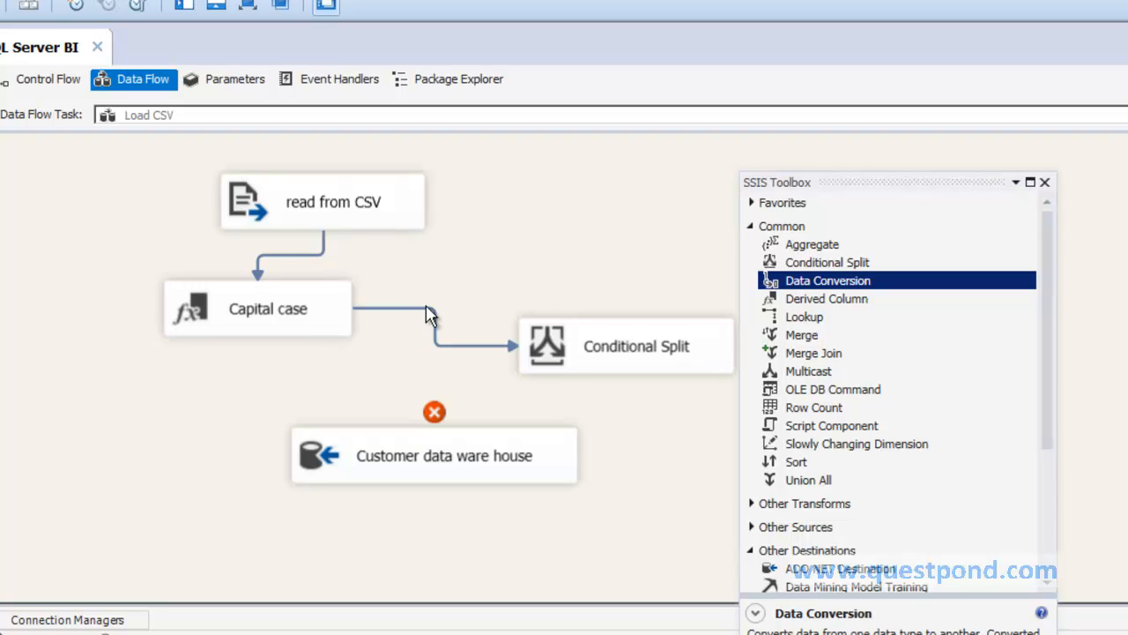
{"action": "left_click", "coordinate": [434, 330]}
{"action": "key", "text": "Delete"}
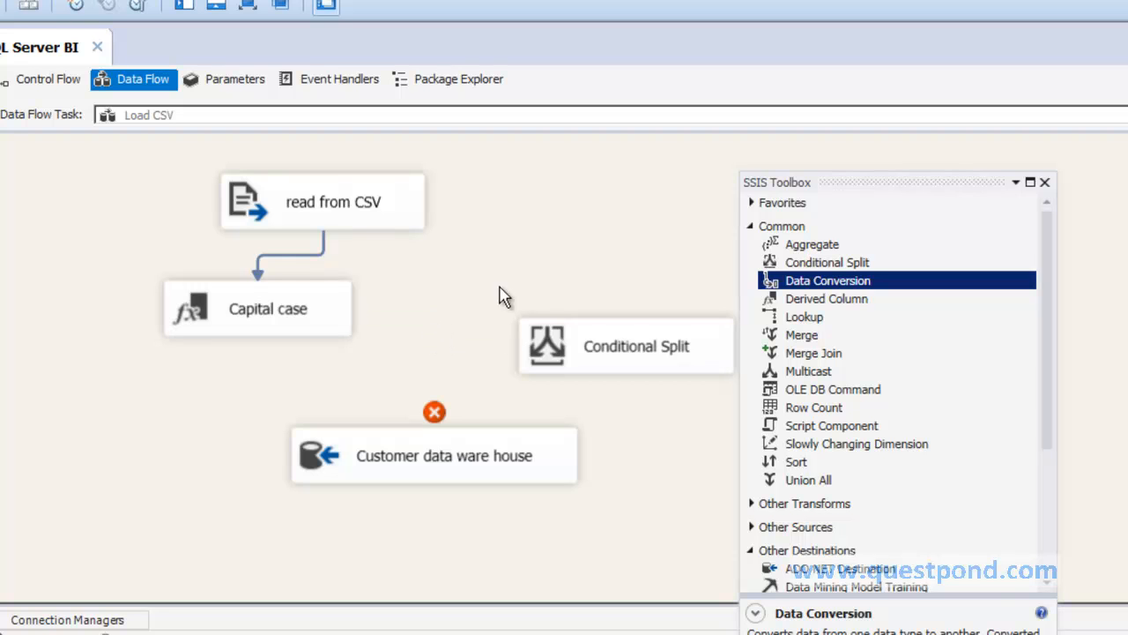
- Add a Data Conversion transformation to the data flow and space it apart from the Conditional Split
{"action": "left_click_drag", "start_coordinate": [807, 286], "coordinate": [435, 256]}
{"action": "left_click", "coordinate": [621, 357]}
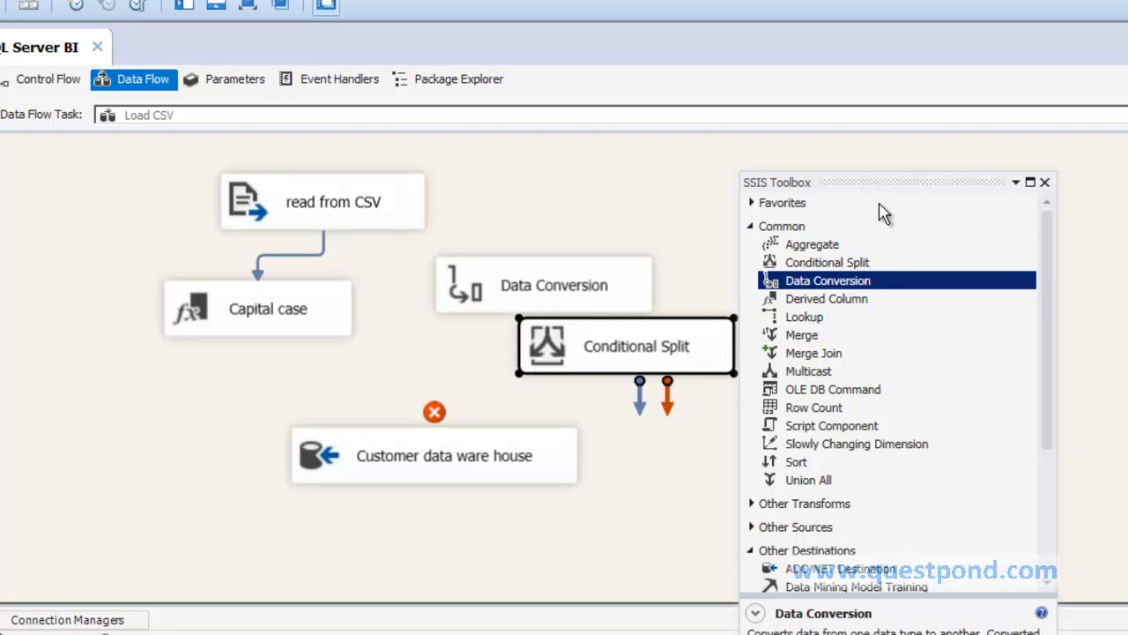
{"action": "left_click_drag", "start_coordinate": [887, 181], "coordinate": [1022, 234]}
{"action": "left_click_drag", "start_coordinate": [576, 271], "coordinate": [578, 241]}
{"action": "left_click_drag", "start_coordinate": [607, 359], "coordinate": [648, 373]}
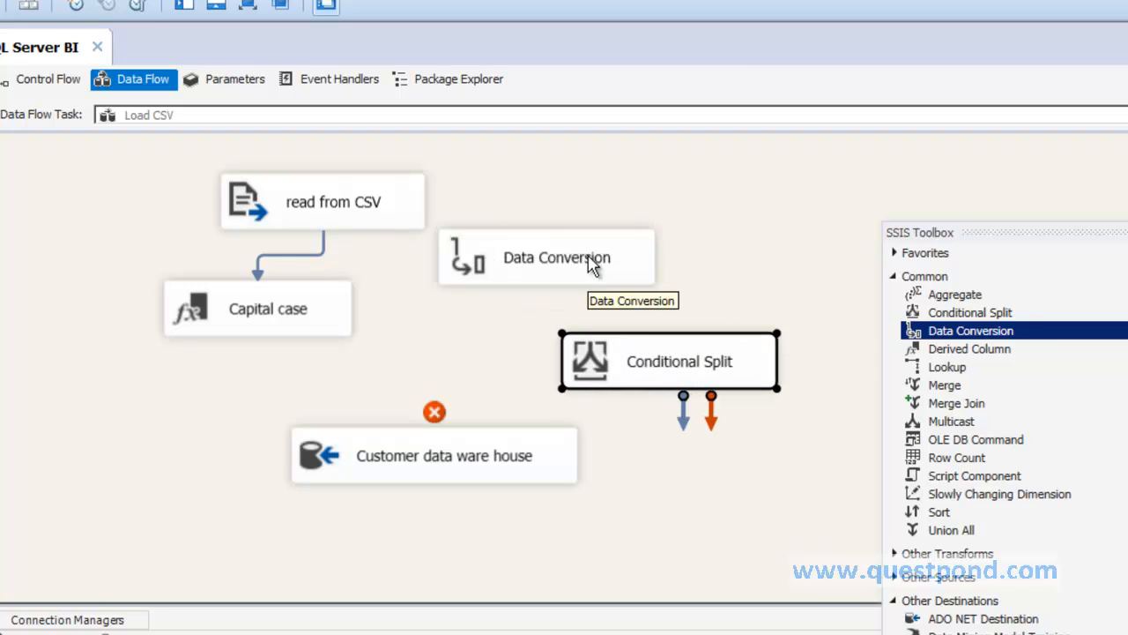
- Rename the Data Conversion as Customer amount conv and connect the Capital case output to it
{"action": "left_click", "coordinate": [581, 269]}
{"action": "left_click", "coordinate": [579, 265]}
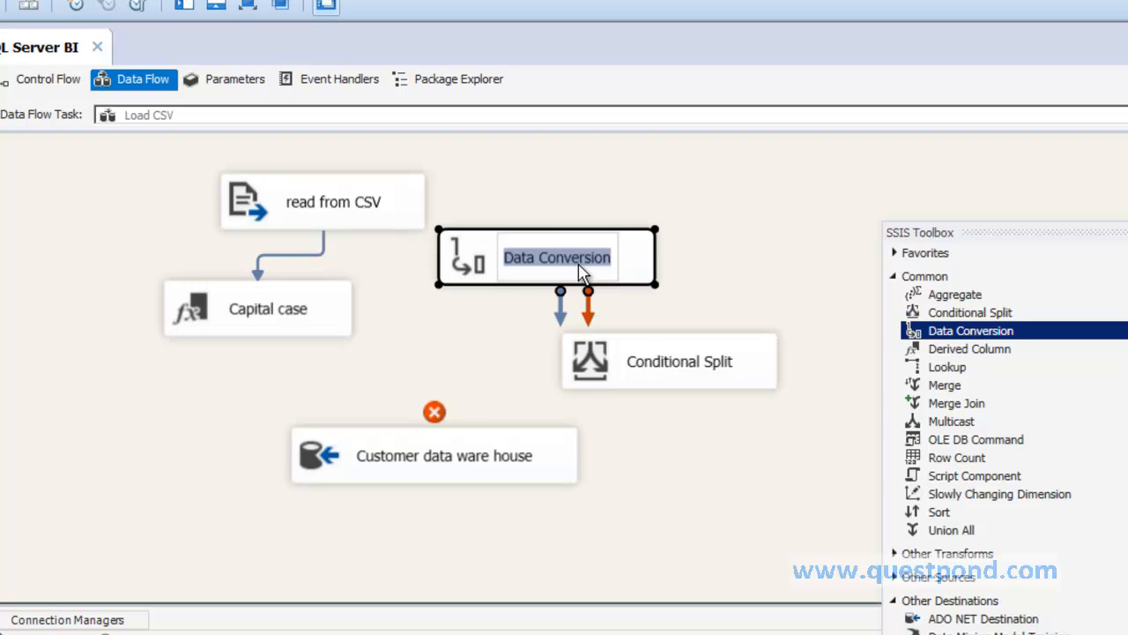
{"action": "type", "text": "Customer amount "}
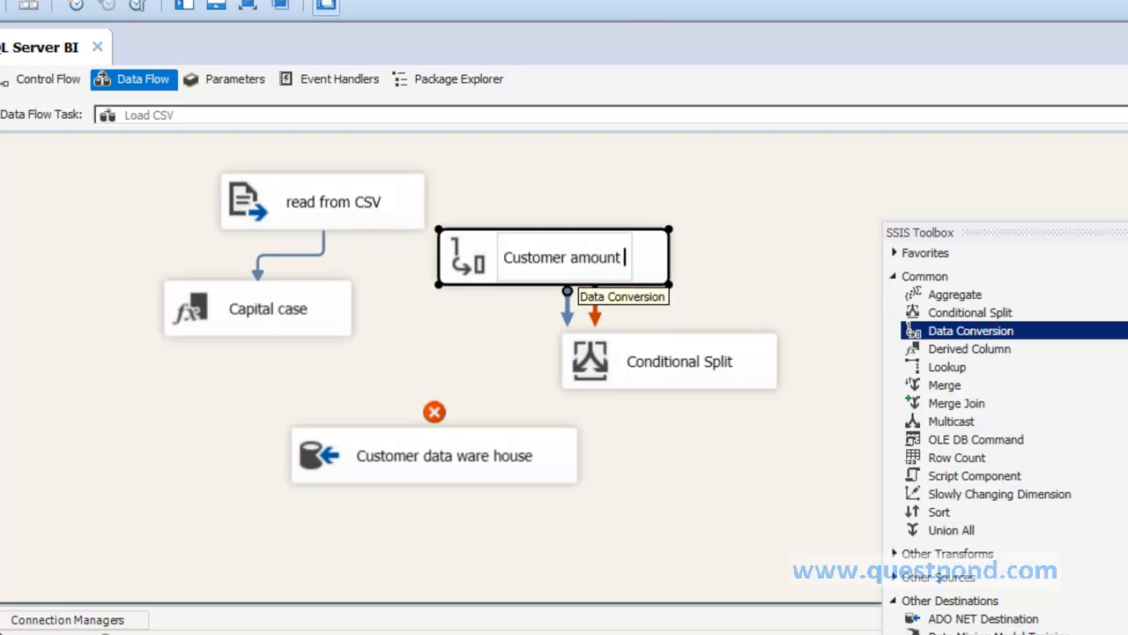
{"action": "type", "text": "conv"}
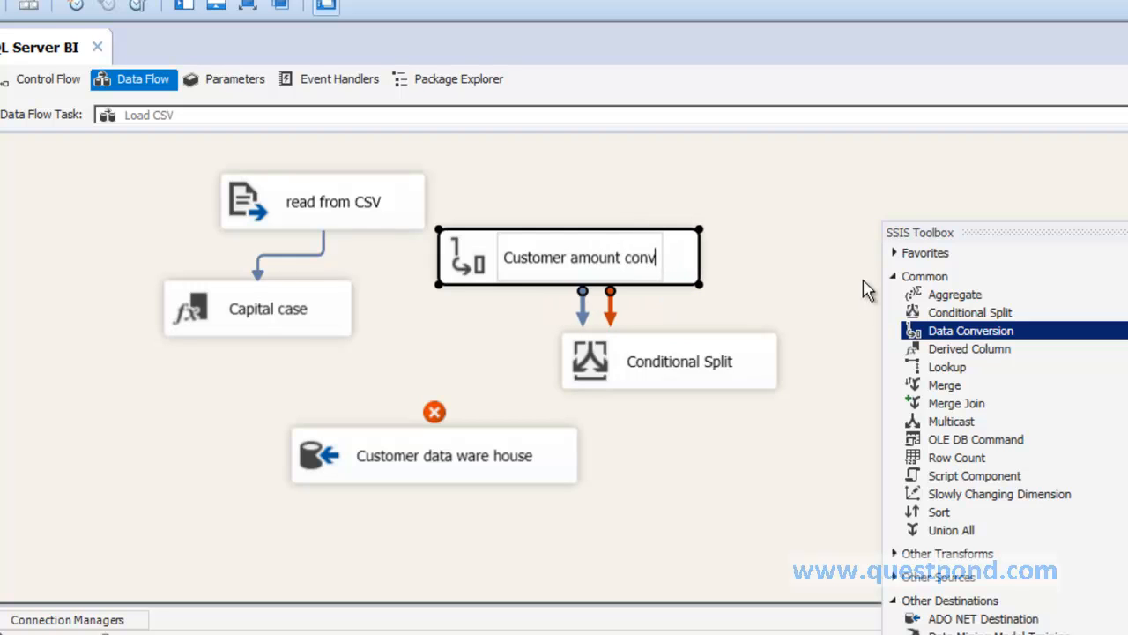
{"action": "left_click", "coordinate": [737, 255]}
{"action": "left_click", "coordinate": [293, 328]}
{"action": "left_click_drag", "start_coordinate": [271, 363], "coordinate": [477, 272]}
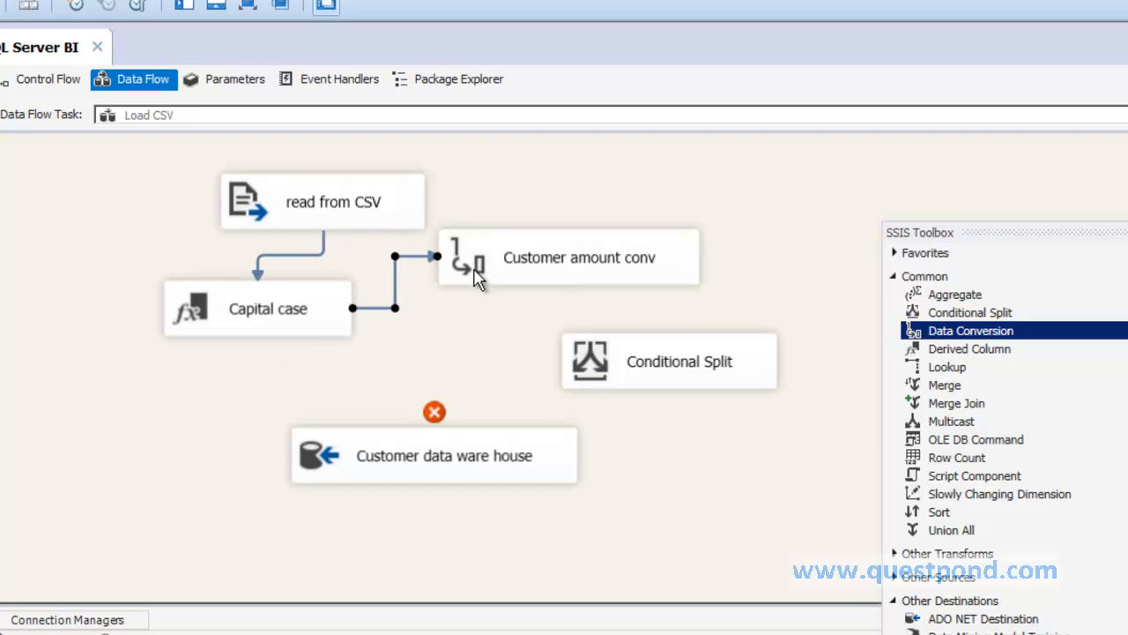
- Include CustomerAmount as the input column in the Customer amount conv editor and open its data type choices
{"action": "right_click", "coordinate": [583, 265]}
{"action": "left_click", "coordinate": [594, 274]}
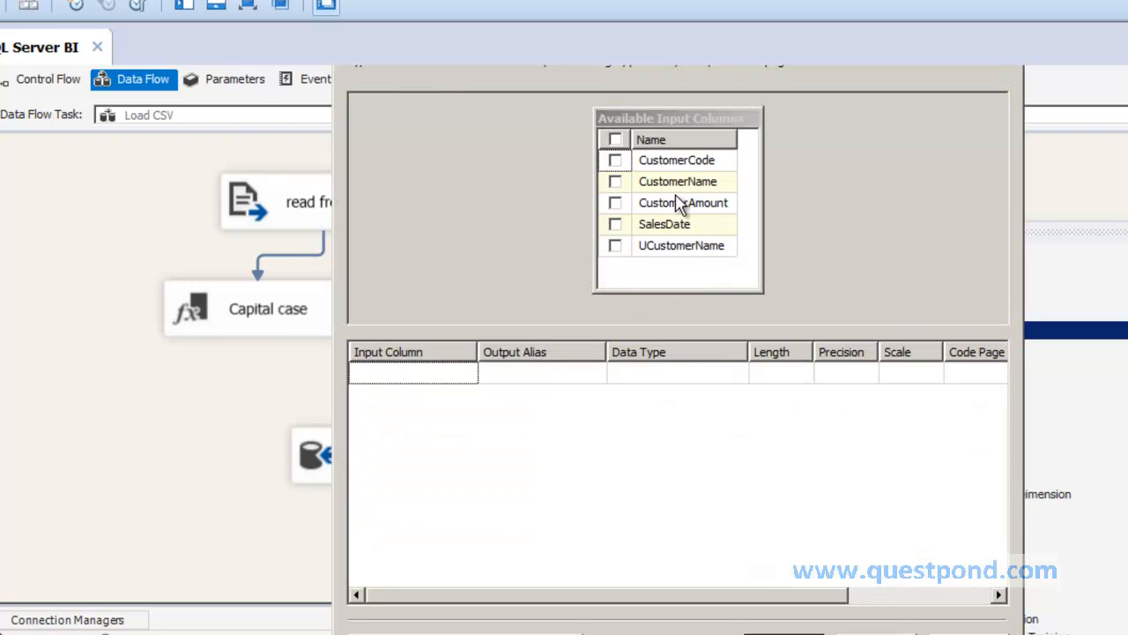
{"action": "left_click", "coordinate": [615, 205]}
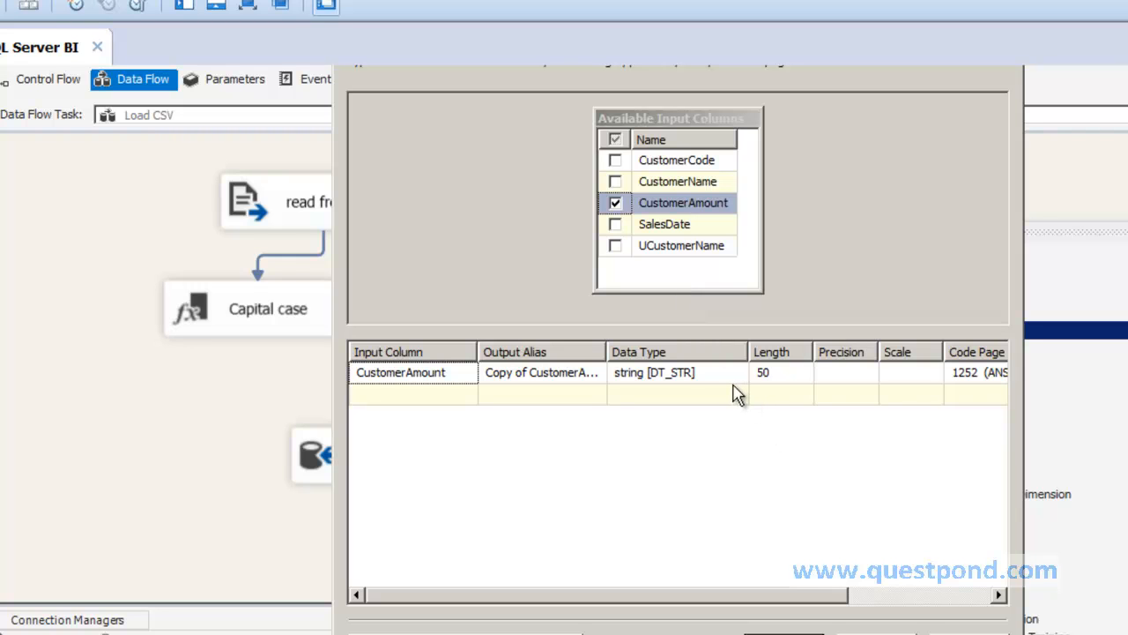
{"action": "left_click", "coordinate": [696, 374]}
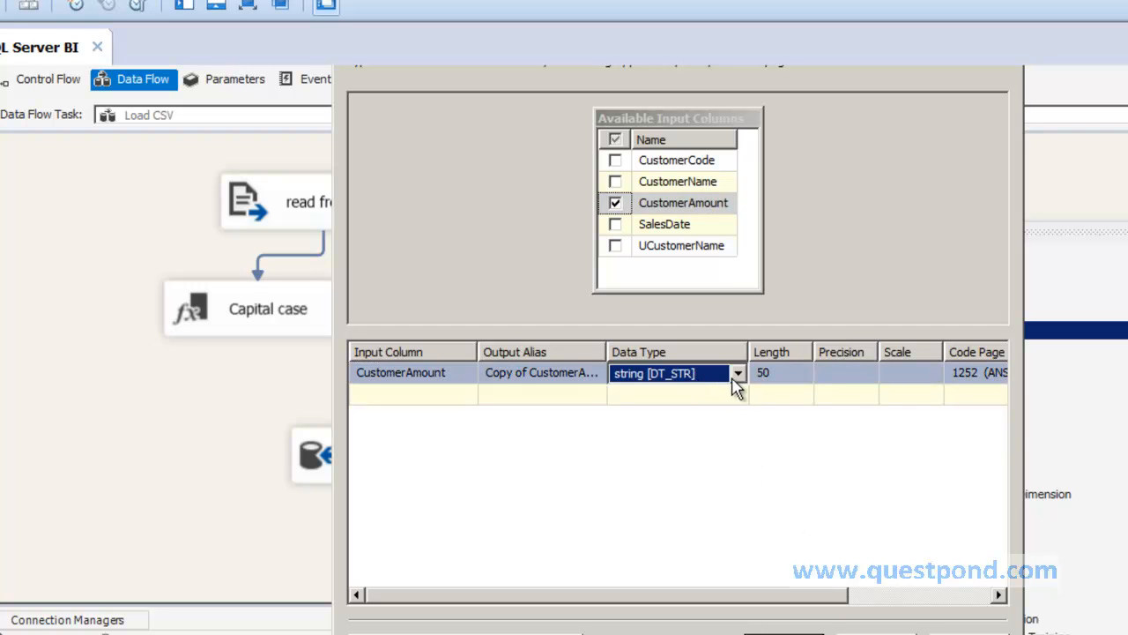
{"action": "left_click", "coordinate": [737, 374]}
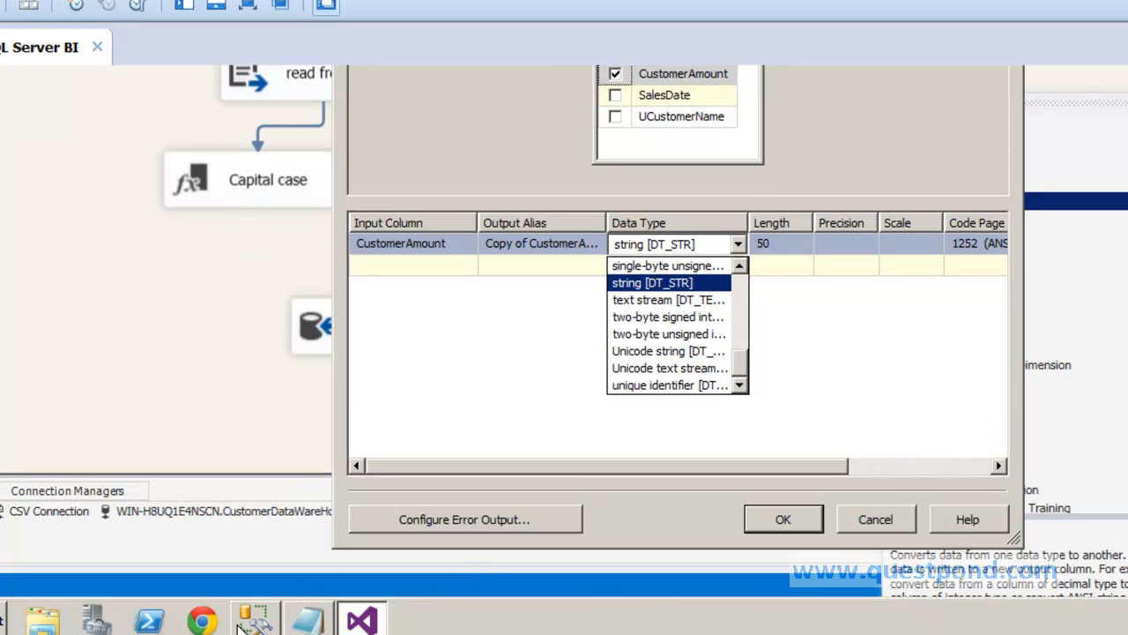
- Switch to SQL Server Management Studio and check the CustomerAmount data type in the design of dbo.tblCustomer
{"action": "left_click", "coordinate": [250, 627]}
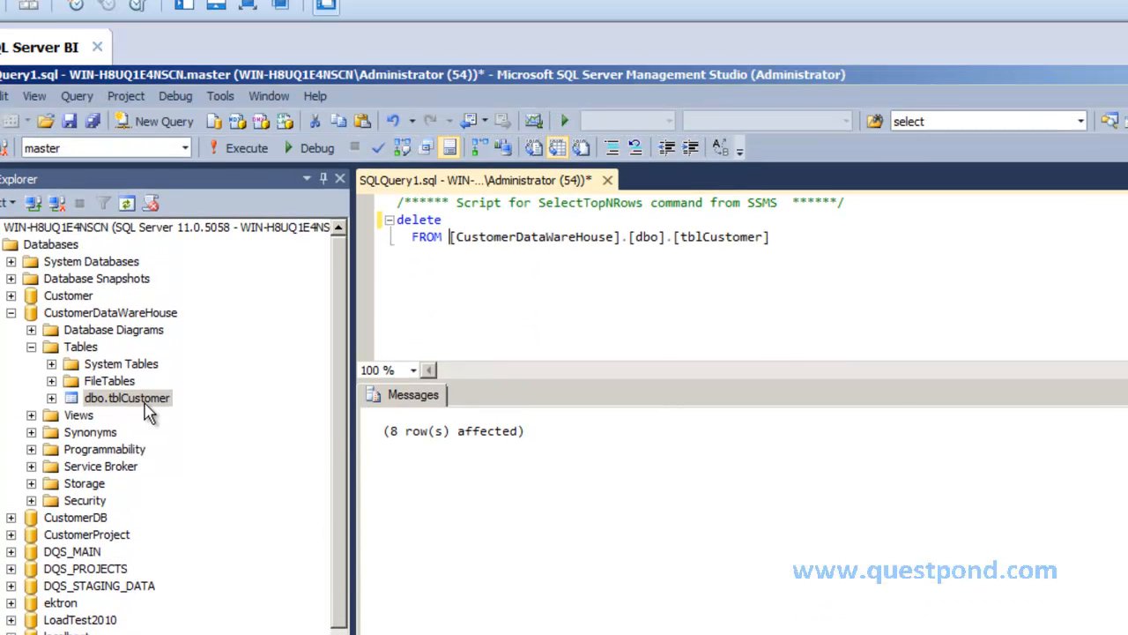
{"action": "right_click", "coordinate": [145, 394]}
{"action": "left_click", "coordinate": [197, 426]}
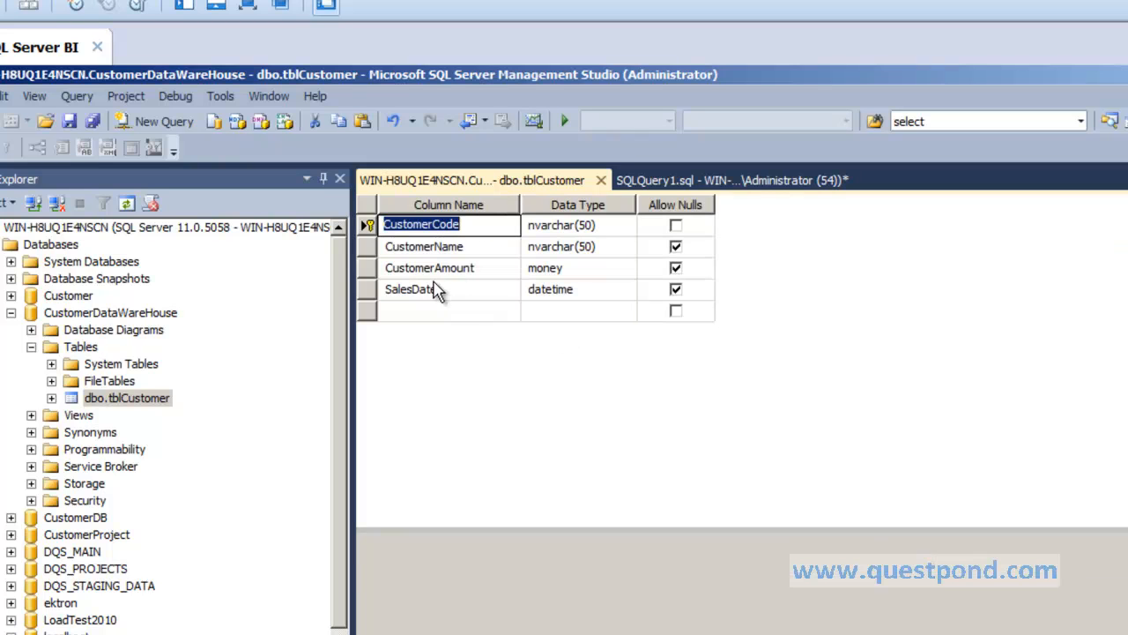
{"action": "left_click", "coordinate": [472, 268]}
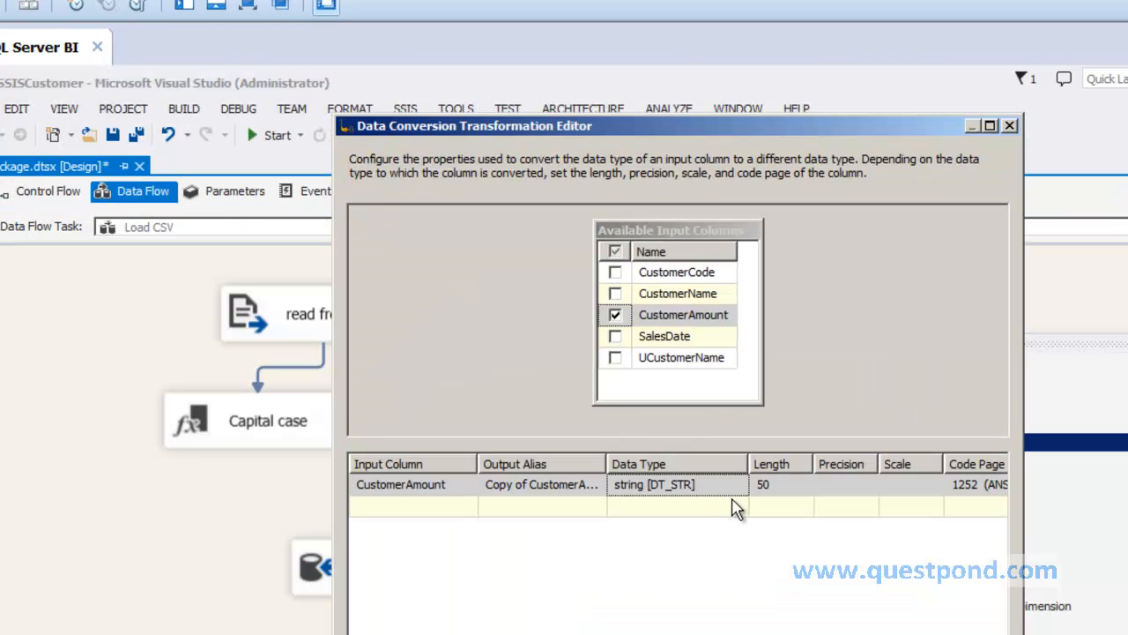
- Look through the conversion's data type choices in Visual Studio and recheck the CustomerAmount column type in SQL Server Management Studio
{"action": "left_click", "coordinate": [736, 491]}
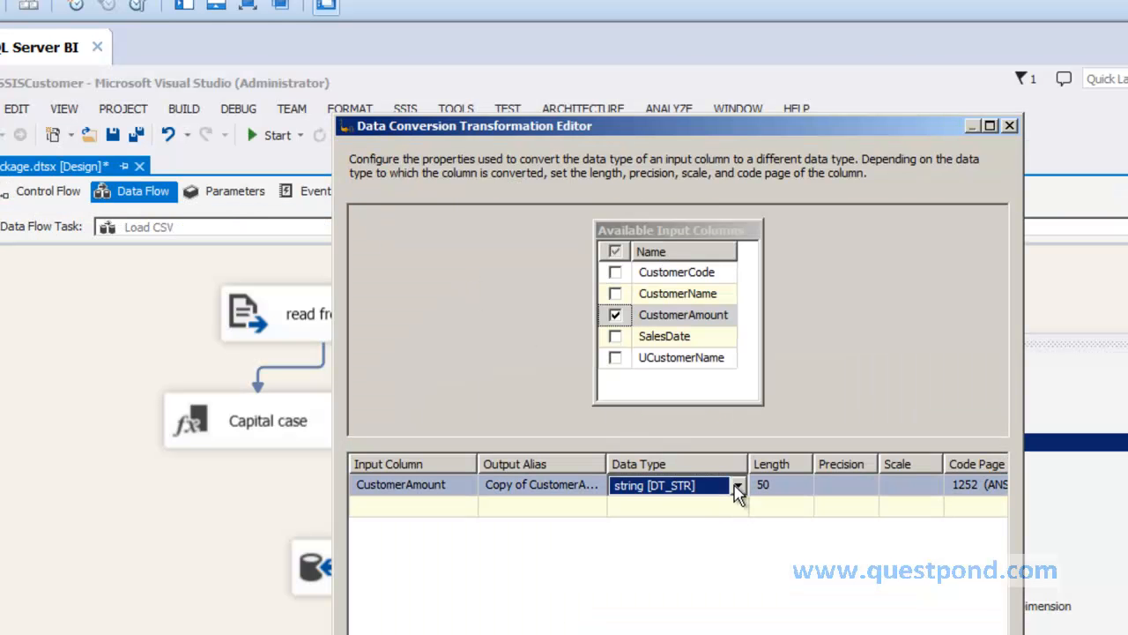
{"action": "left_click", "coordinate": [737, 487]}
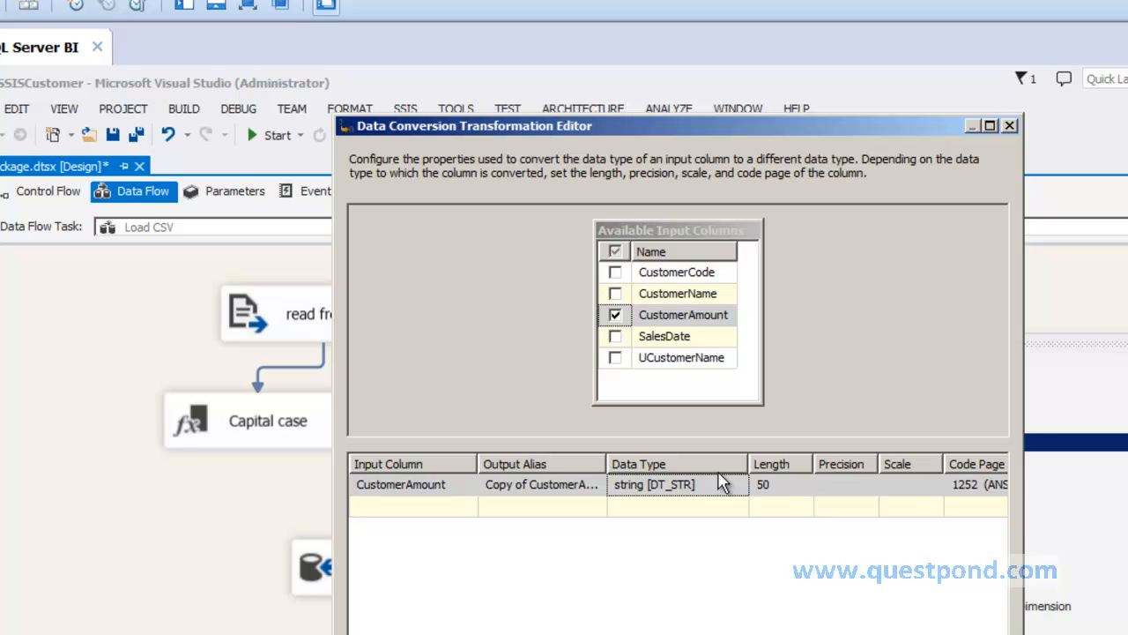
{"action": "key", "text": "alt+Tab"}
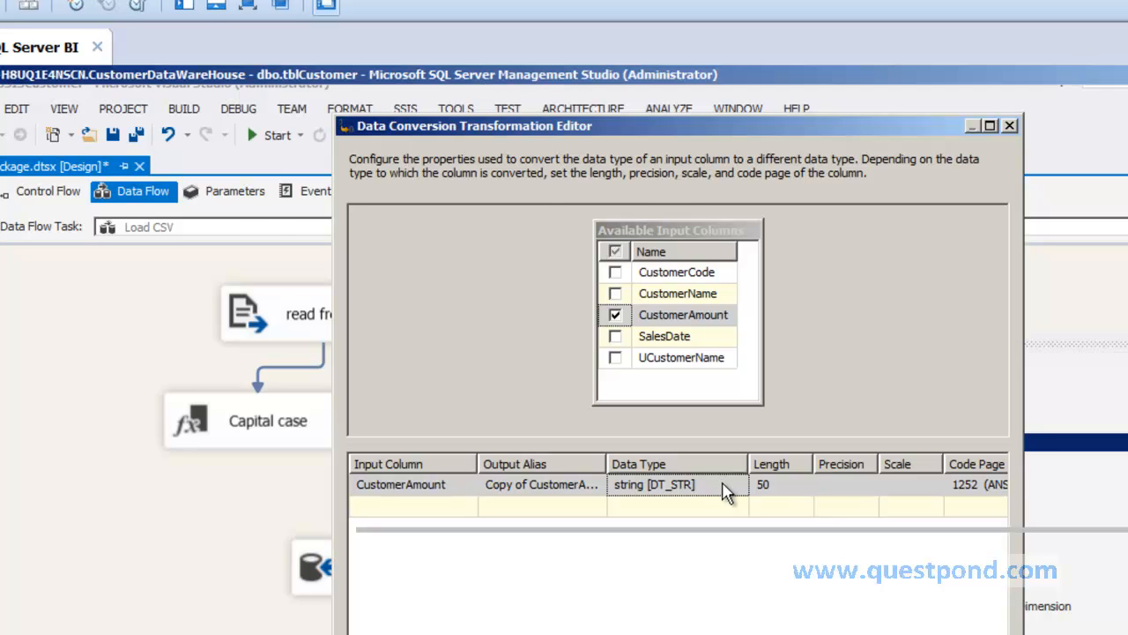
{"action": "left_click", "coordinate": [588, 267]}
- Return to Visual Studio, widen the Data Type column, and set the CustomerAmount conversion to currency [DT_CY]
{"action": "key", "text": "alt+Tab"}
{"action": "left_click", "coordinate": [669, 484]}
{"action": "left_click", "coordinate": [737, 485]}
{"action": "left_click_drag", "start_coordinate": [745, 608], "coordinate": [749, 522]}
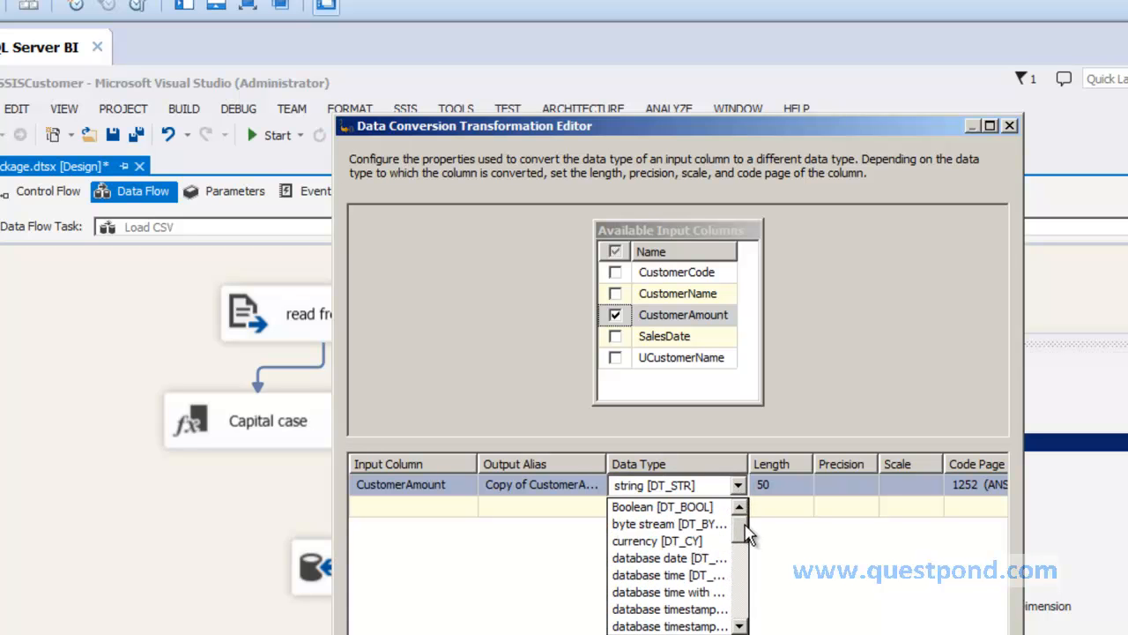
{"action": "left_click", "coordinate": [752, 460]}
{"action": "left_click_drag", "start_coordinate": [749, 460], "coordinate": [803, 460]}
{"action": "left_click", "coordinate": [793, 486]}
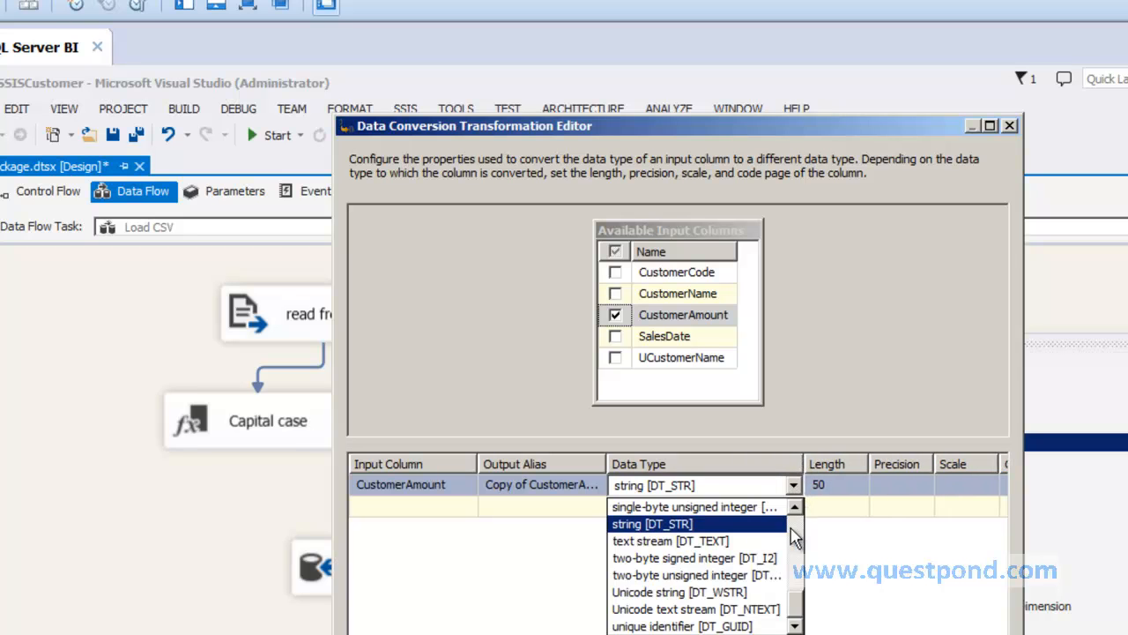
{"action": "left_click", "coordinate": [796, 534]}
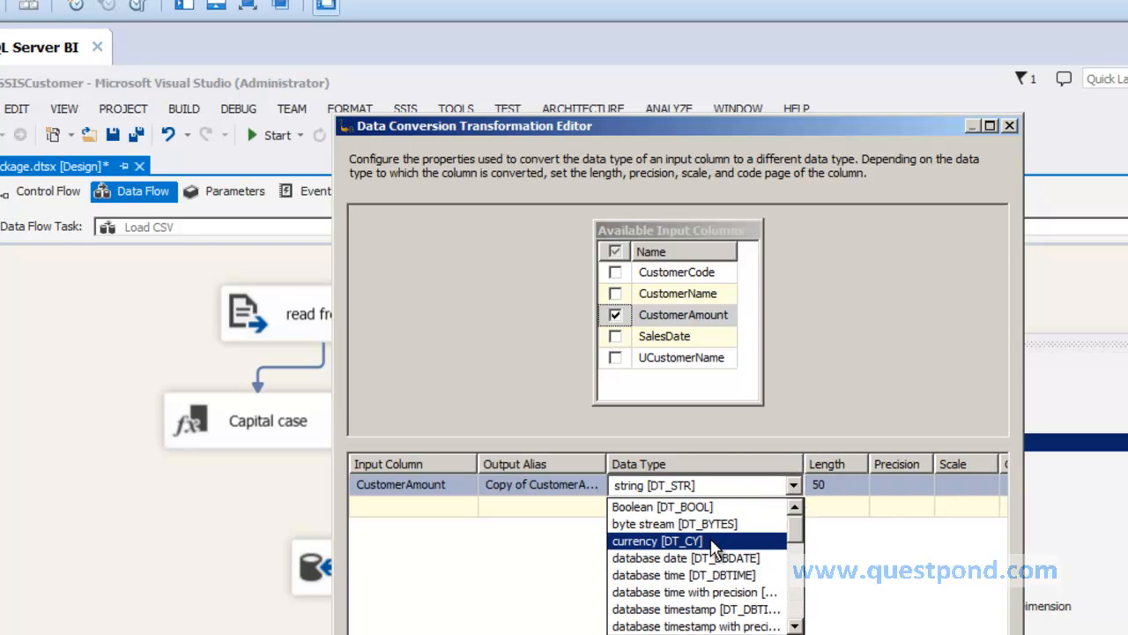
{"action": "left_click", "coordinate": [714, 541]}
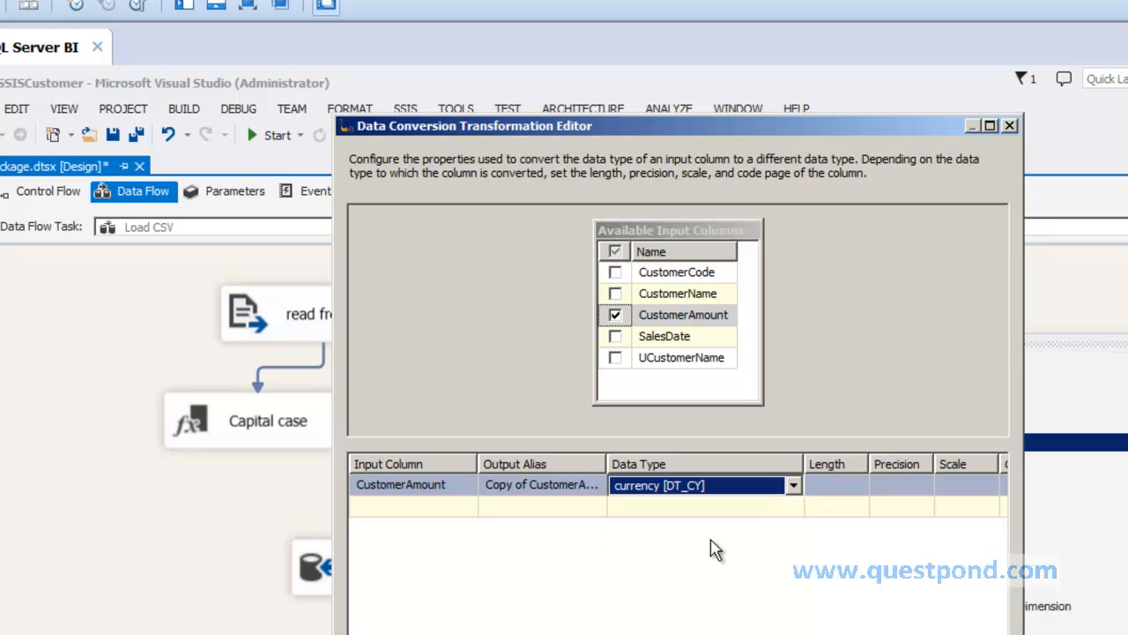
- Rename the converted CustomerAmount column's output alias to CustomerAmountCY and accept the data conversion settings
{"action": "left_click", "coordinate": [553, 480]}
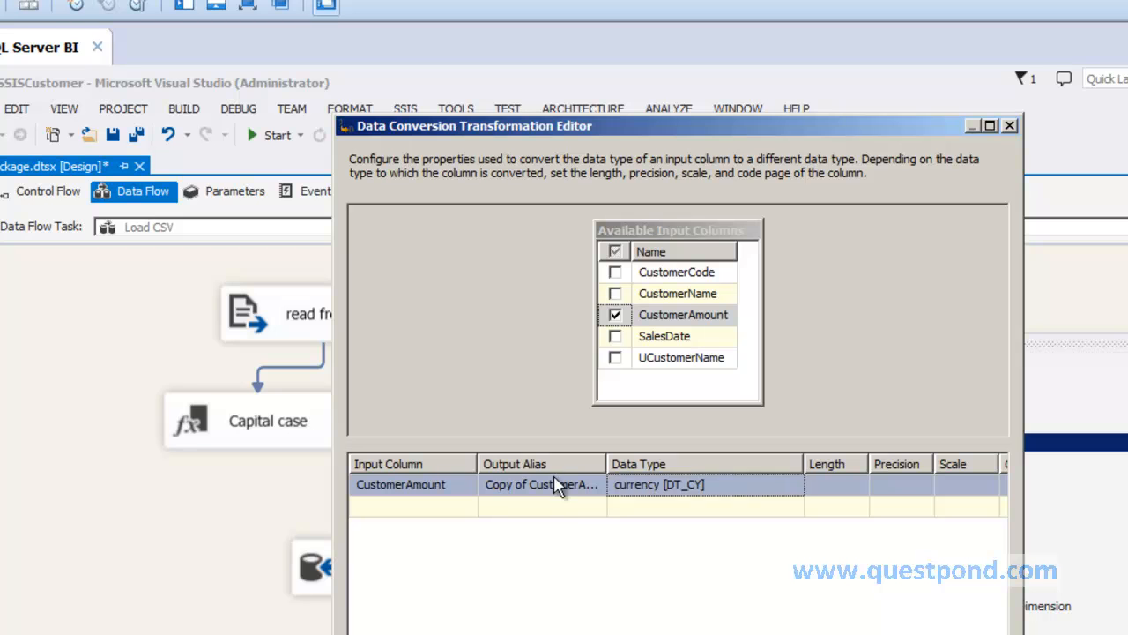
{"action": "left_click", "coordinate": [381, 490]}
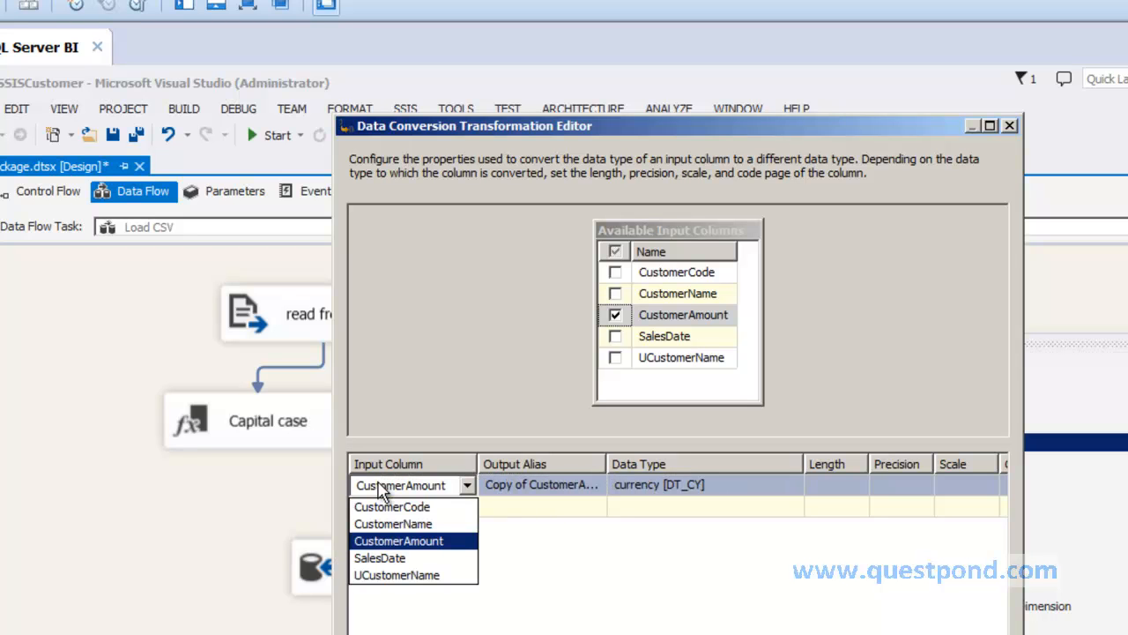
{"action": "left_click", "coordinate": [381, 490]}
{"action": "left_click", "coordinate": [455, 491]}
{"action": "left_click", "coordinate": [452, 496]}
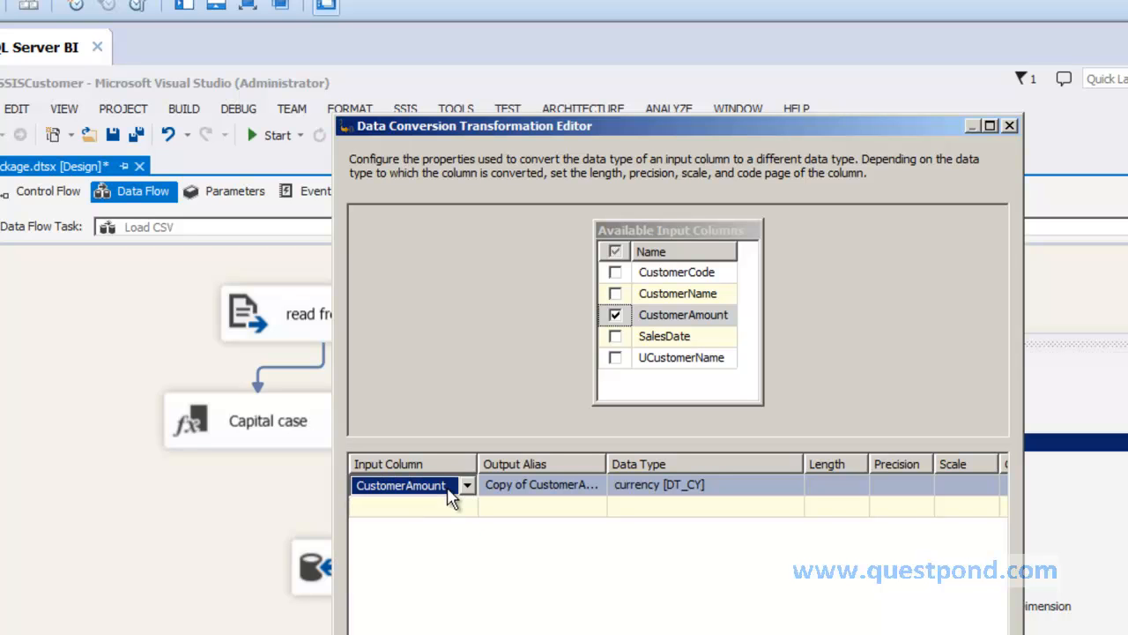
{"action": "left_click", "coordinate": [537, 484]}
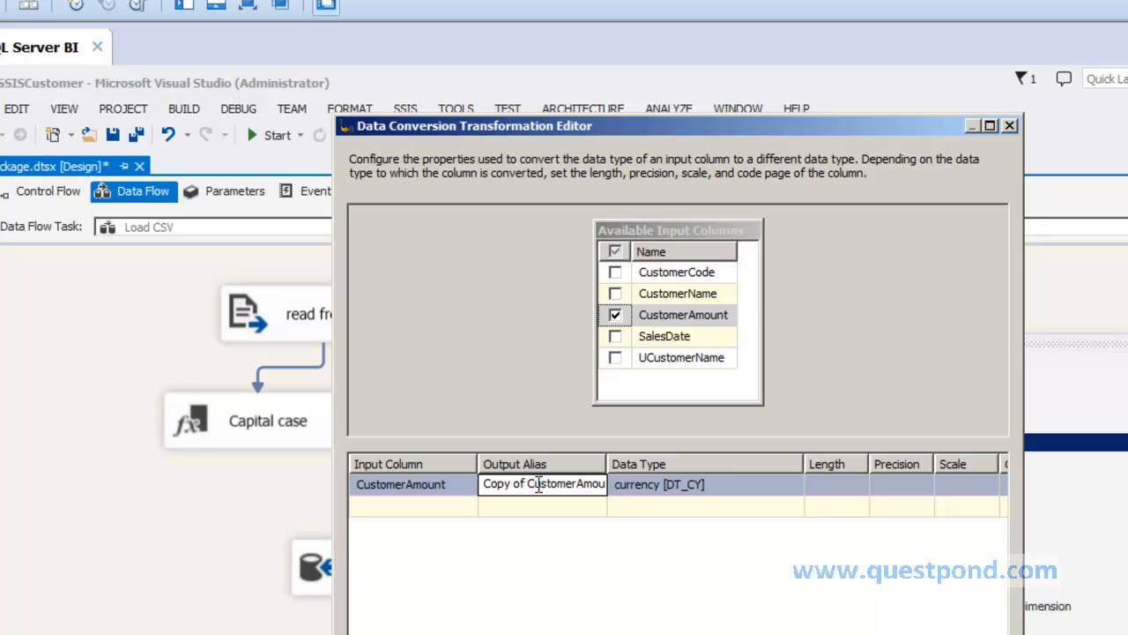
{"action": "left_click_drag", "start_coordinate": [485, 484], "coordinate": [621, 484]}
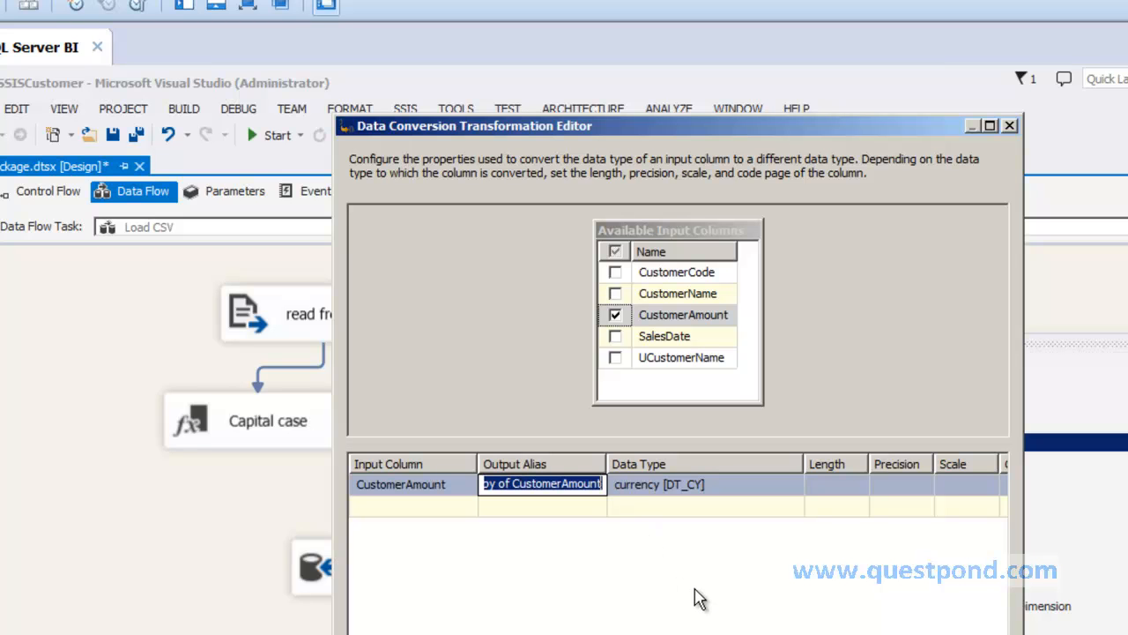
{"action": "type", "text": "CustomerAmountCY"}
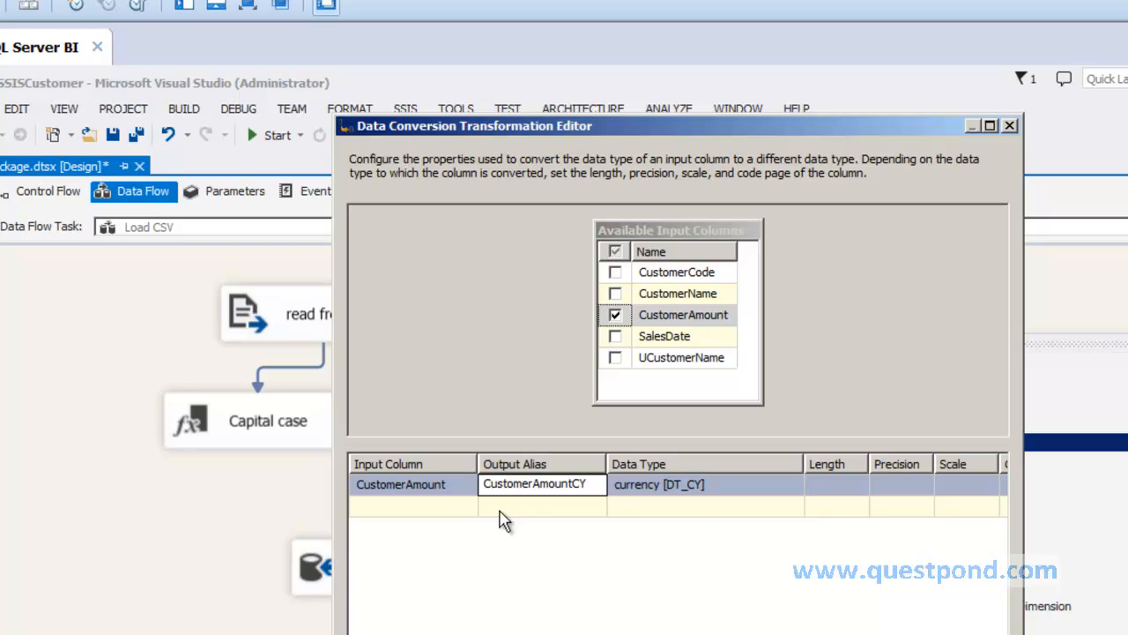
{"action": "left_click", "coordinate": [793, 491]}
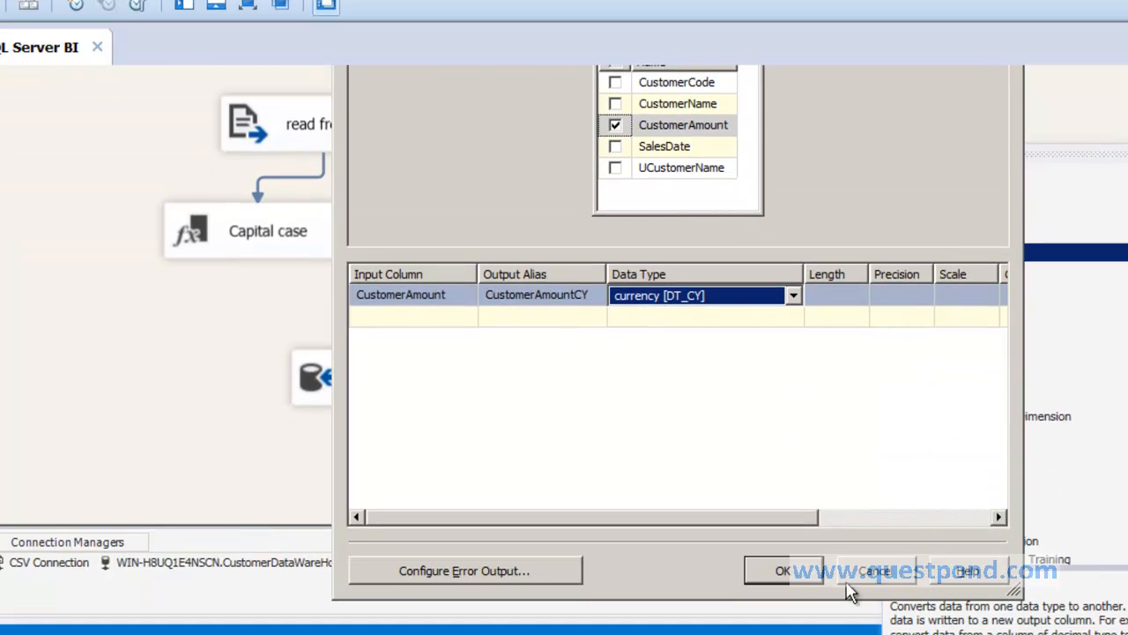
{"action": "left_click", "coordinate": [782, 570]}
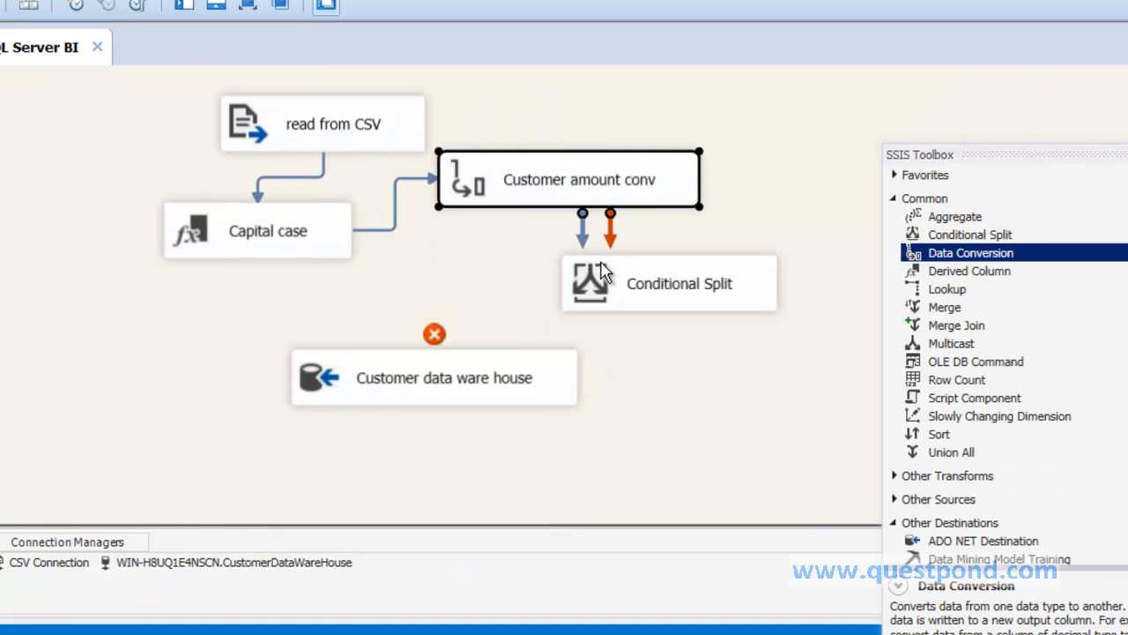
- Connect Customer amount conv to the Conditional Split, then open the split's editor and expand its available columns
{"action": "left_click_drag", "start_coordinate": [583, 224], "coordinate": [616, 282]}
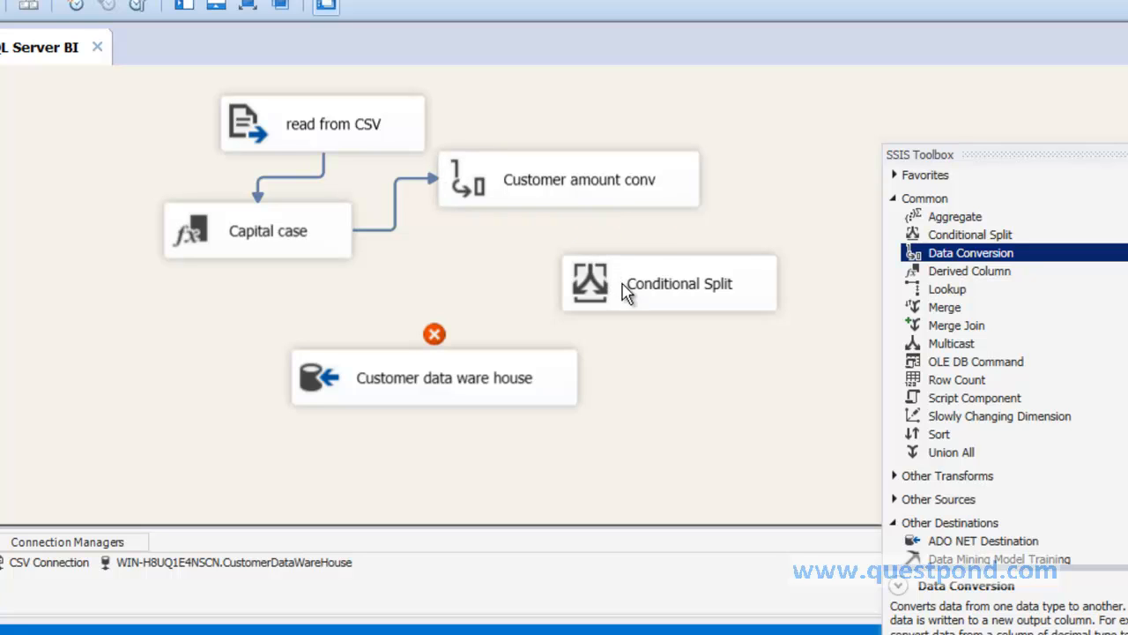
{"action": "right_click", "coordinate": [731, 285]}
{"action": "left_click", "coordinate": [735, 297]}
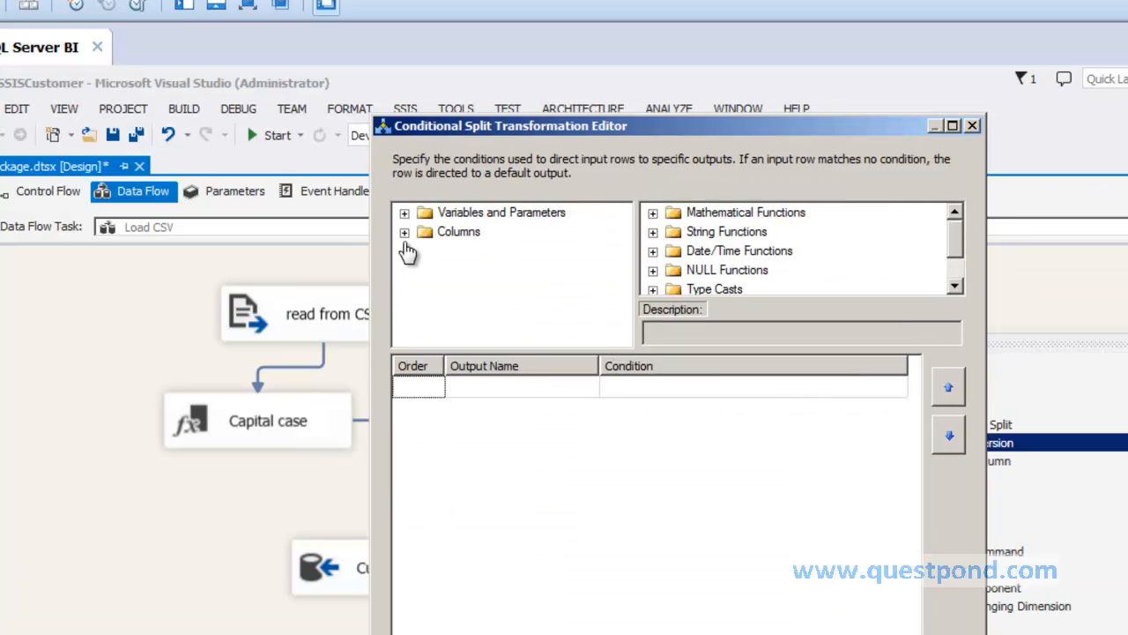
{"action": "left_click", "coordinate": [404, 232]}
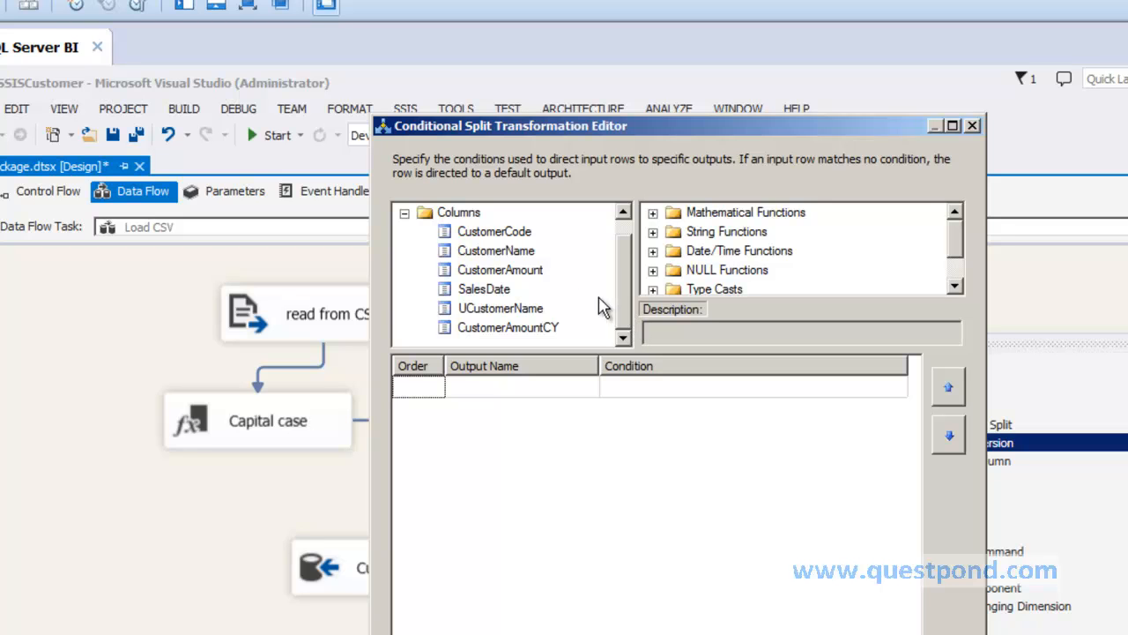
{"action": "left_click", "coordinate": [544, 279]}
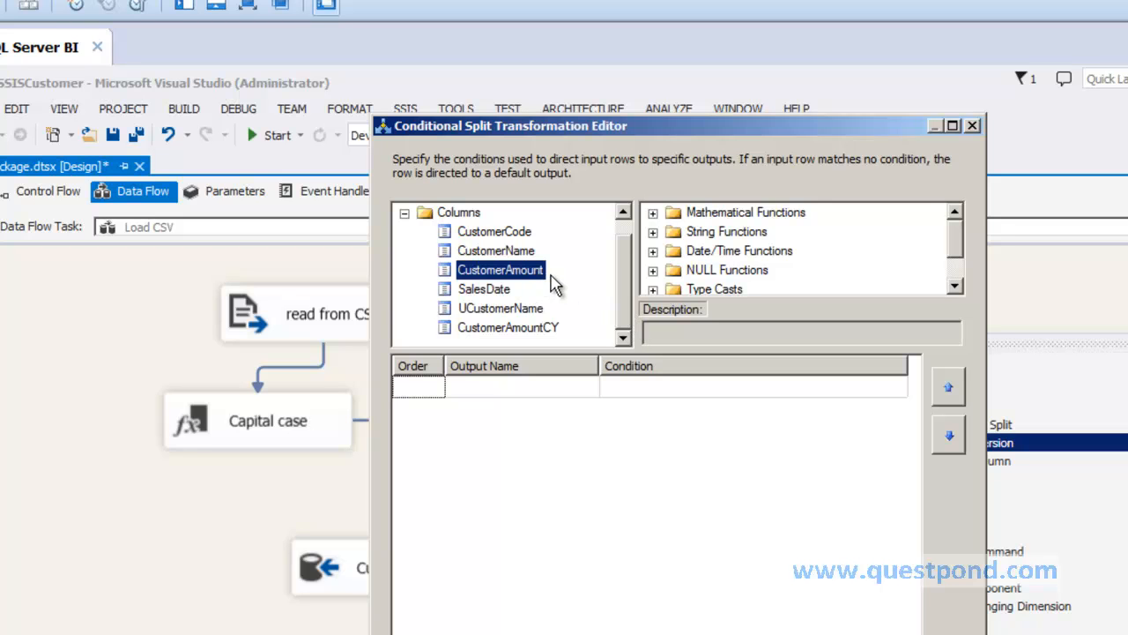
{"action": "left_click", "coordinate": [544, 333]}
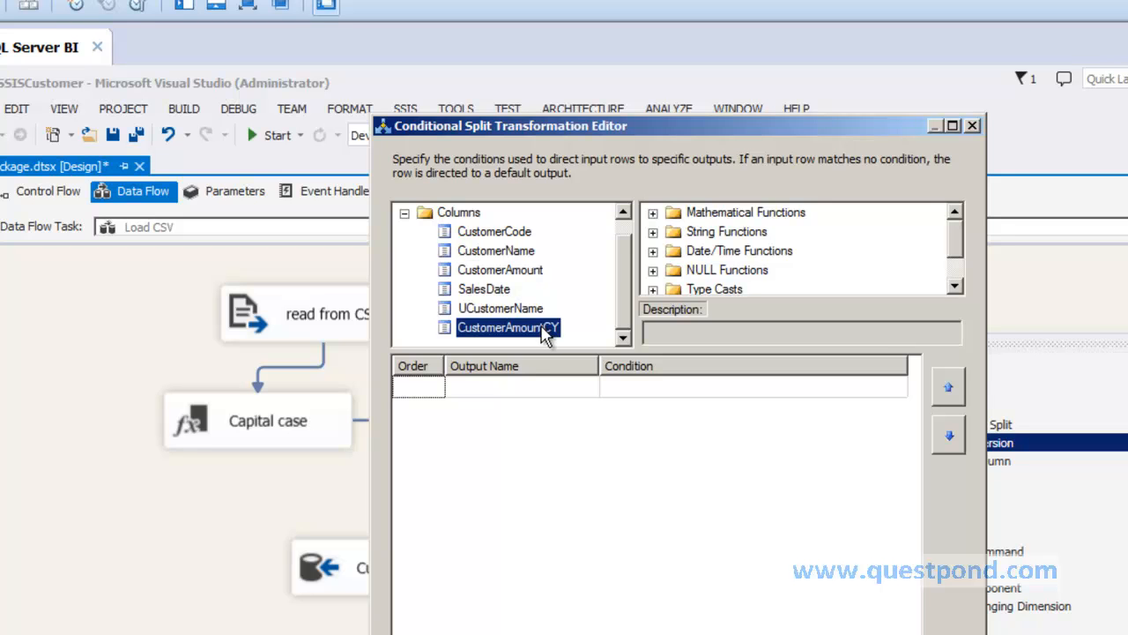
- Add a split output named Error with the condition ([CustomerAmountCY]<0)
{"action": "left_click", "coordinate": [522, 388]}
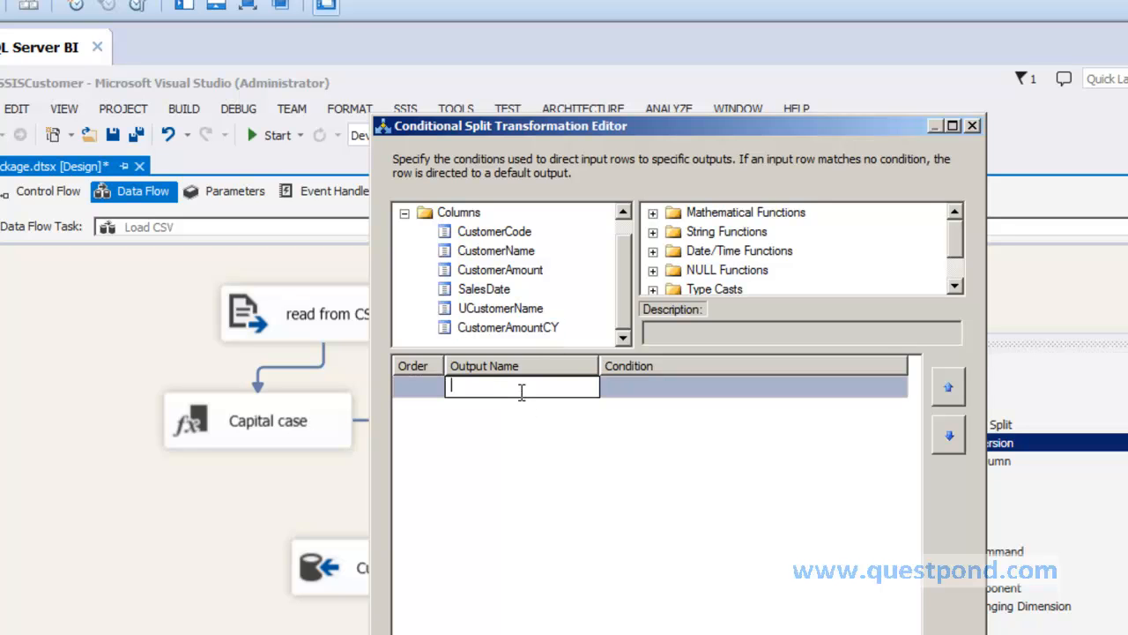
{"action": "type", "text": "Error"}
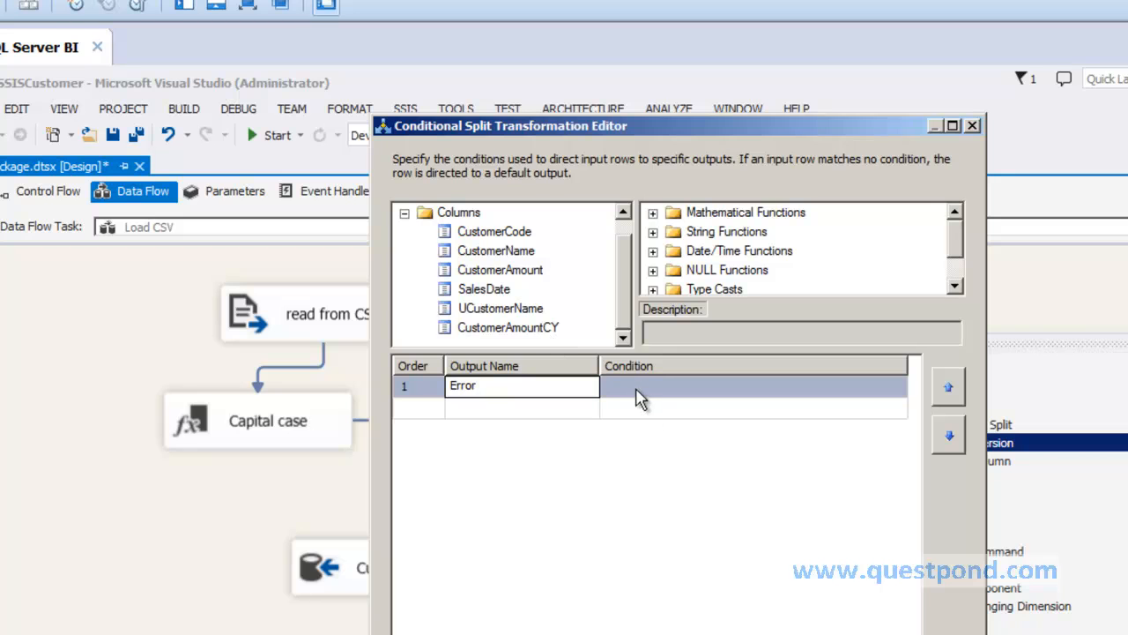
{"action": "left_click_drag", "start_coordinate": [552, 329], "coordinate": [609, 398]}
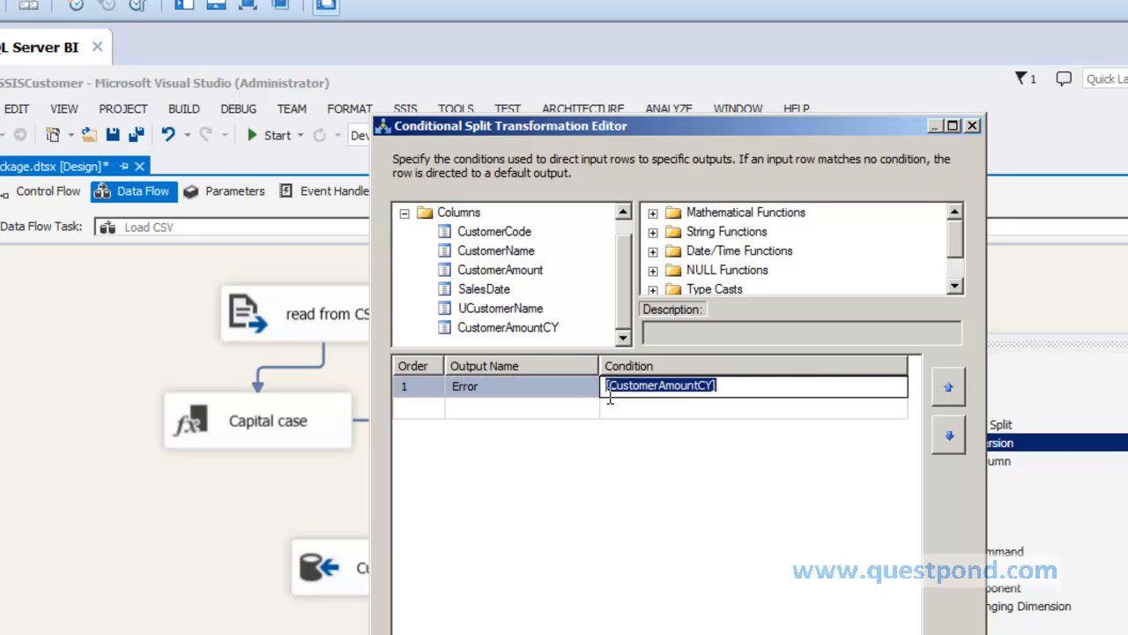
{"action": "left_click", "coordinate": [619, 396]}
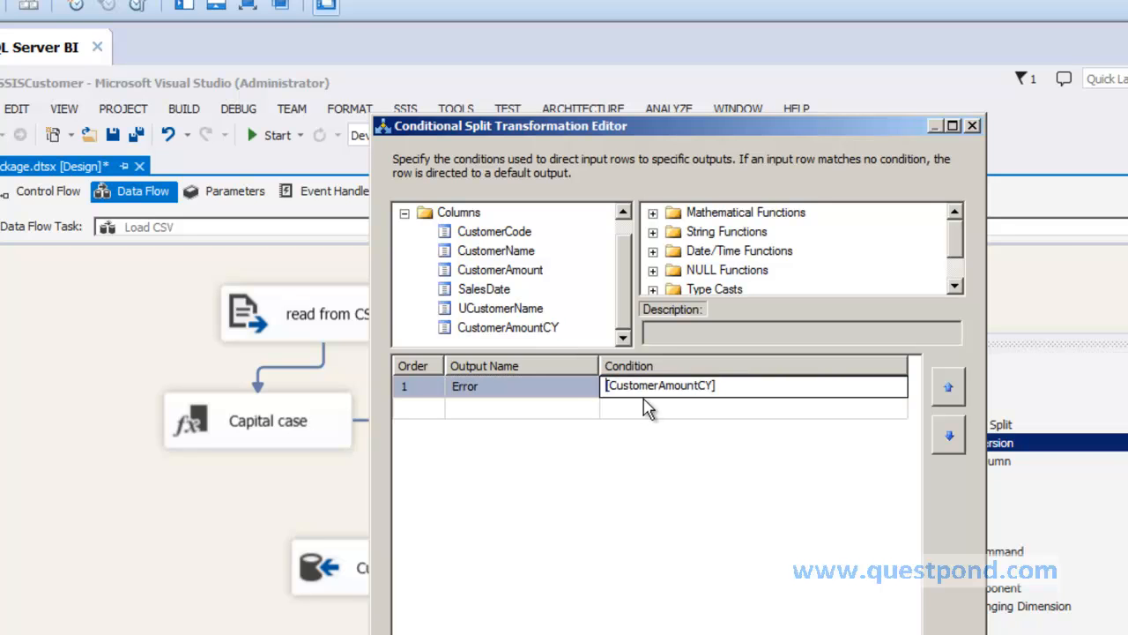
{"action": "type", "text": "("}
{"action": "type", "text": " <"}
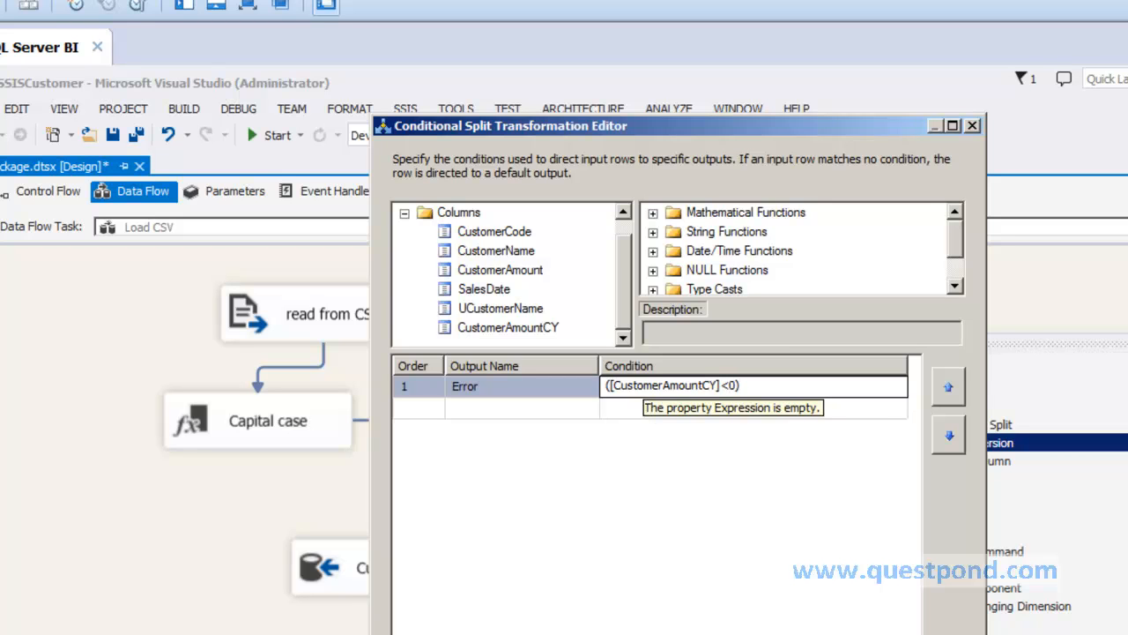
{"action": "type", "text": "0) |"}
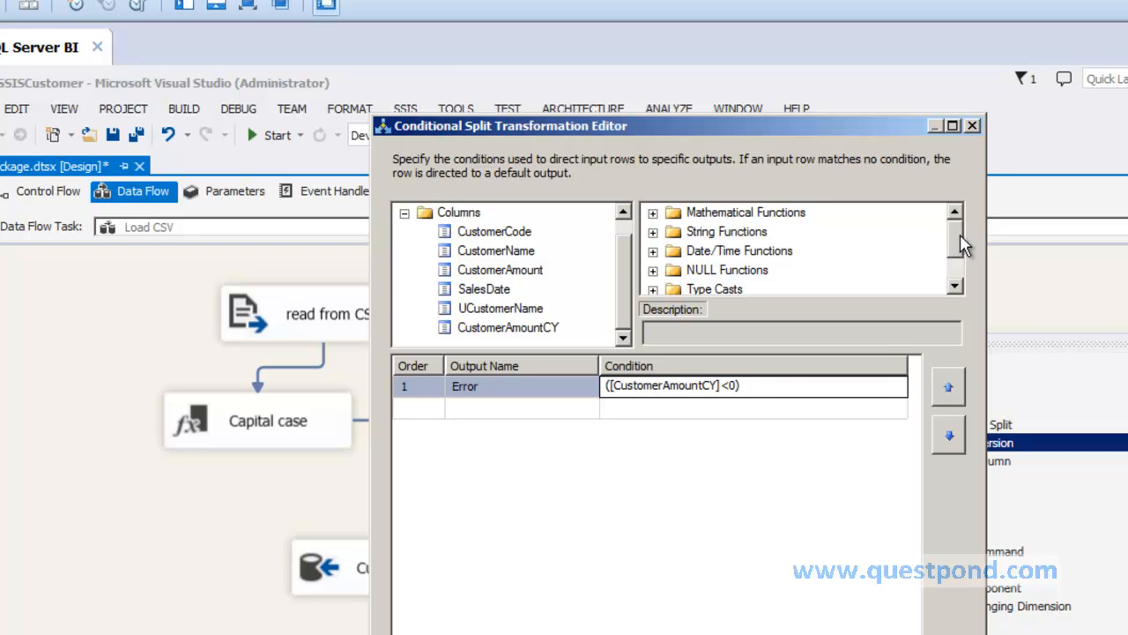
- Append the || (Logical OR) operator from the operators list to the Error condition
{"action": "left_click_drag", "start_coordinate": [959, 244], "coordinate": [958, 269]}
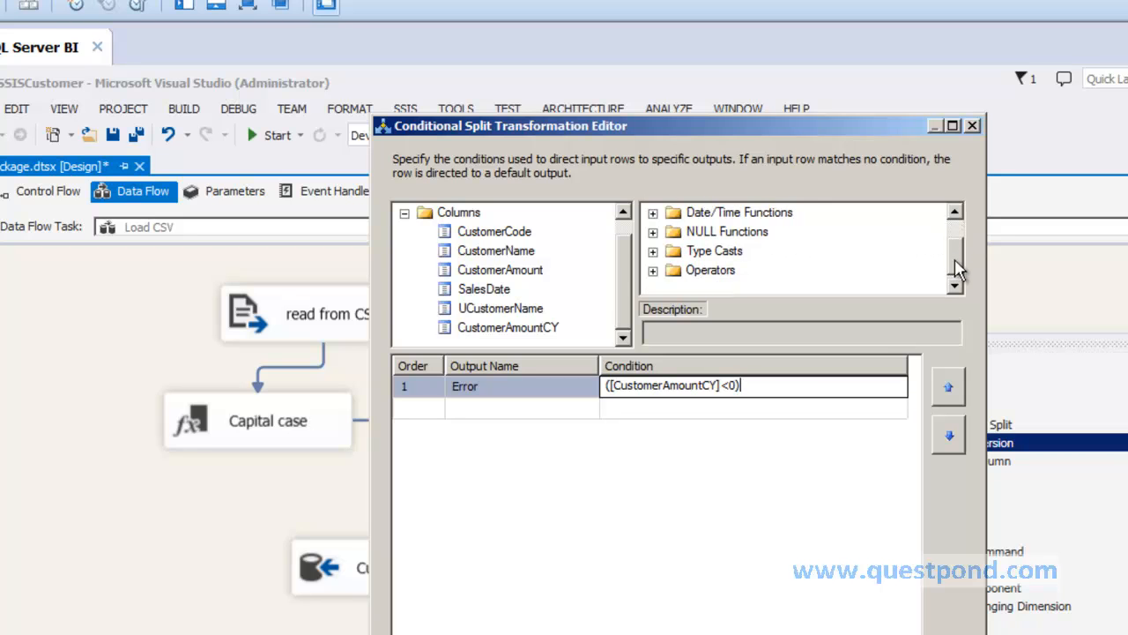
{"action": "left_click", "coordinate": [652, 269]}
{"action": "scroll", "coordinate": [959, 276], "scroll_direction": "down", "scroll_amount": 2}
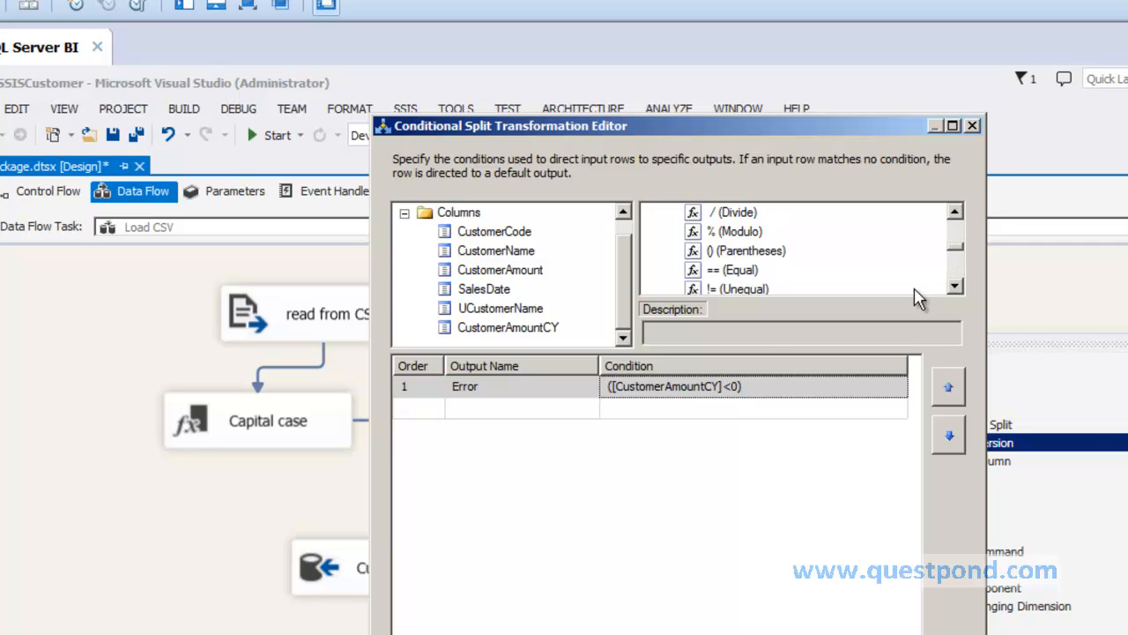
{"action": "left_click", "coordinate": [955, 288]}
{"action": "left_click", "coordinate": [956, 288]}
{"action": "left_click", "coordinate": [955, 289]}
{"action": "left_click", "coordinate": [955, 288]}
{"action": "left_click", "coordinate": [955, 288]}
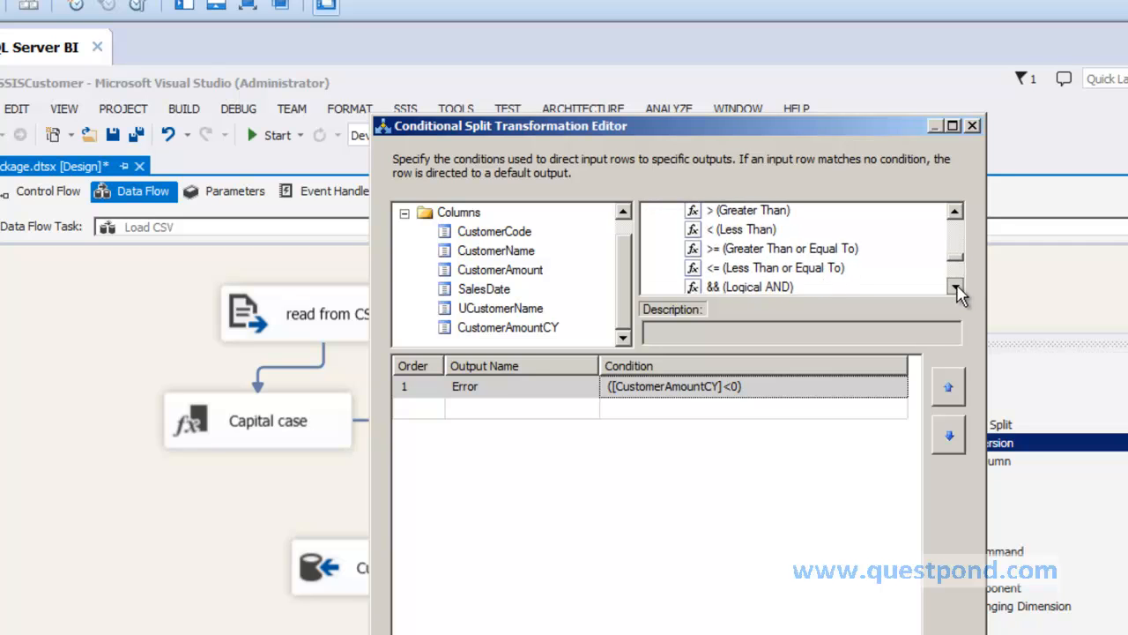
{"action": "left_click", "coordinate": [955, 288]}
{"action": "left_click", "coordinate": [956, 289]}
{"action": "left_click", "coordinate": [955, 288]}
{"action": "left_click_drag", "start_coordinate": [705, 251], "coordinate": [769, 387]}
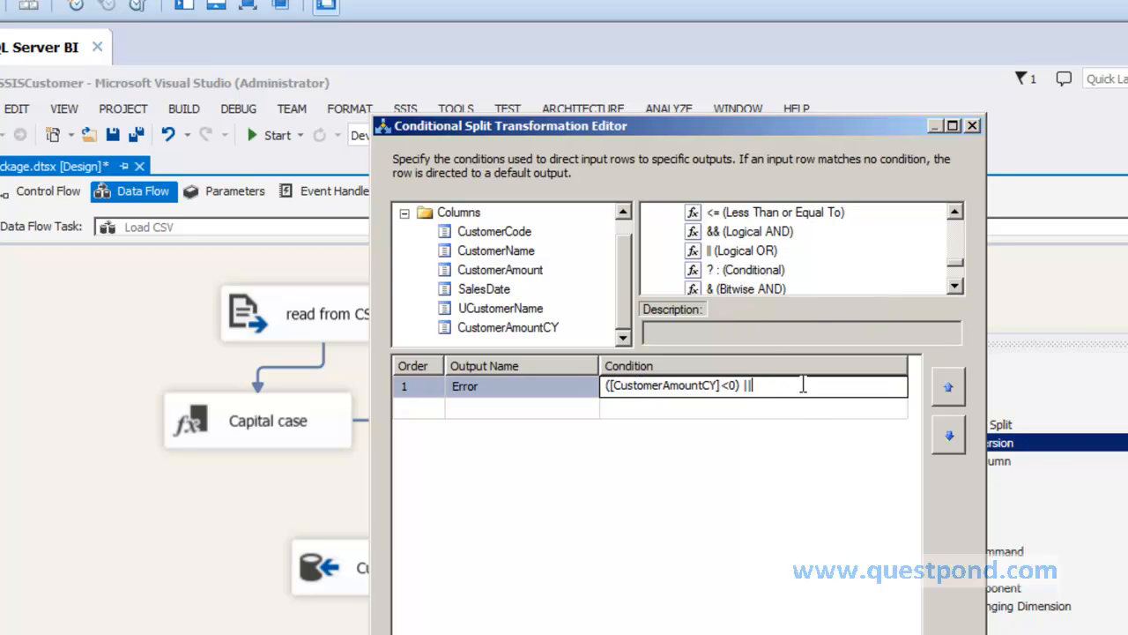
- Complete the Error condition with ([CustomerAmountCY]==0) after the OR and enclose the whole expression in outer parentheses
{"action": "type", "text": "("}
{"action": "left_click_drag", "start_coordinate": [540, 340], "coordinate": [766, 390]}
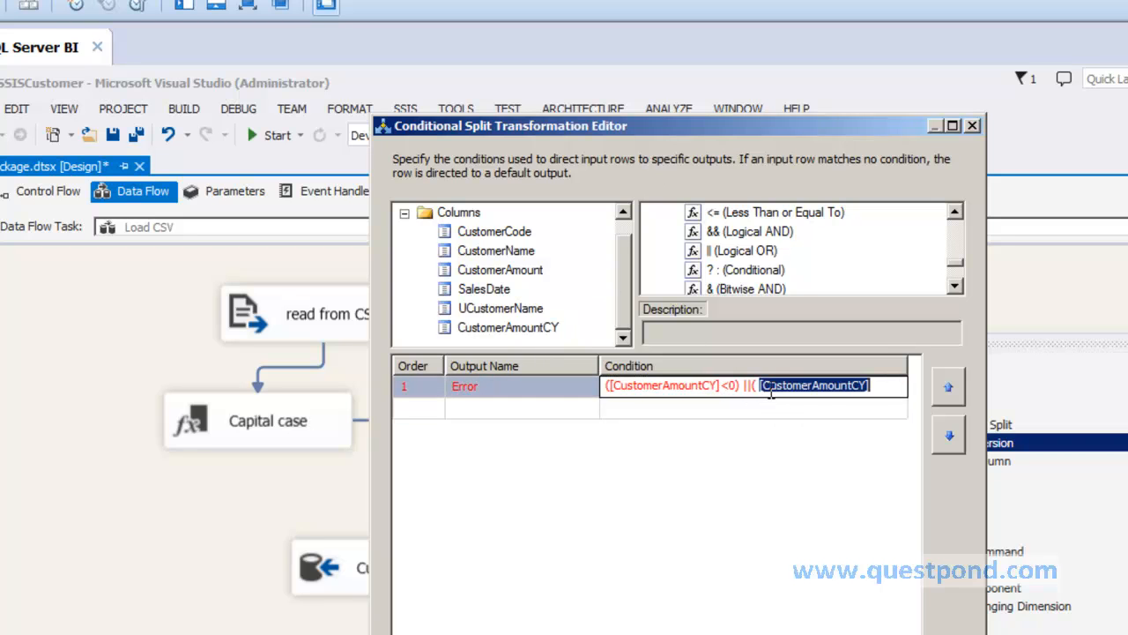
{"action": "key", "text": "End"}
{"action": "type", "text": "=="}
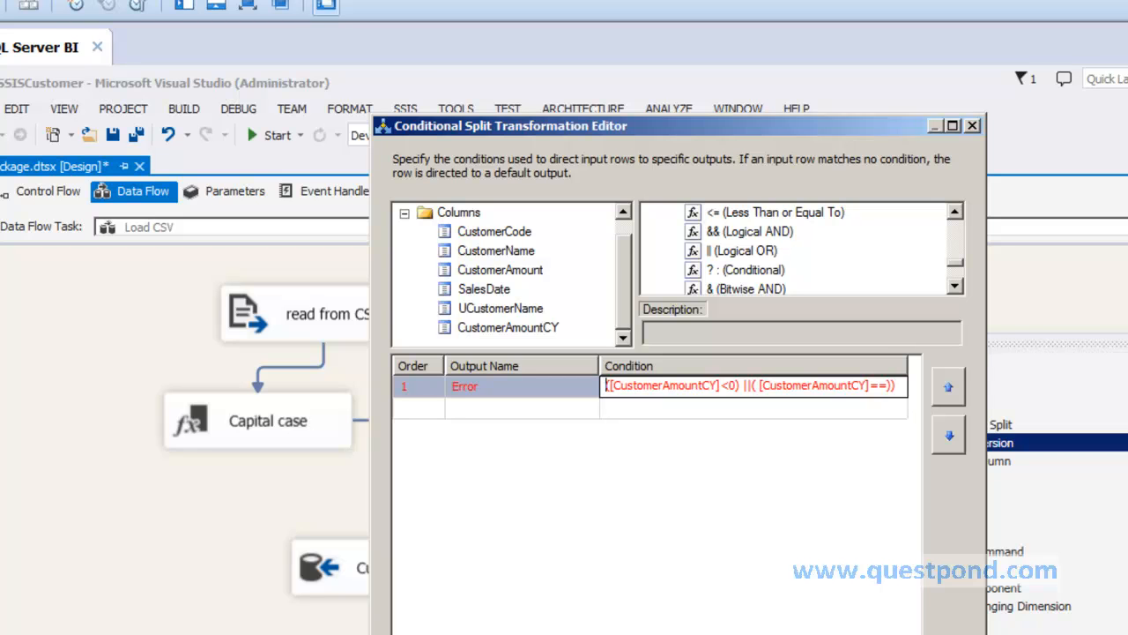
{"action": "key", "text": "Home"}
{"action": "type", "text": "("}
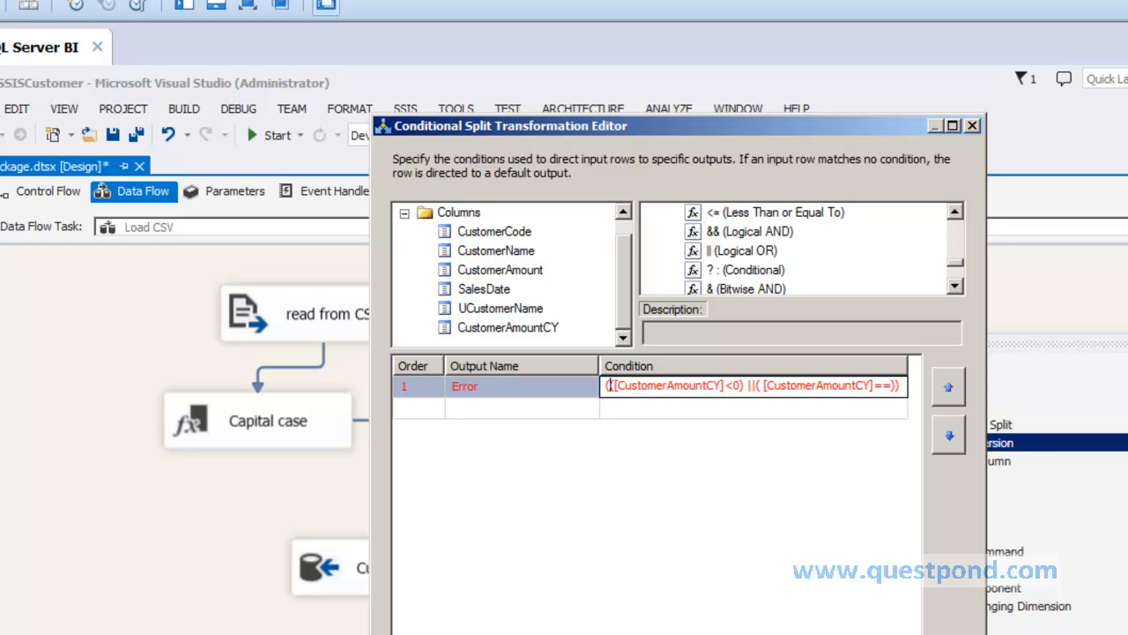
{"action": "left_click", "coordinate": [890, 385]}
{"action": "type", "text": "0"}
{"action": "left_click", "coordinate": [758, 407]}
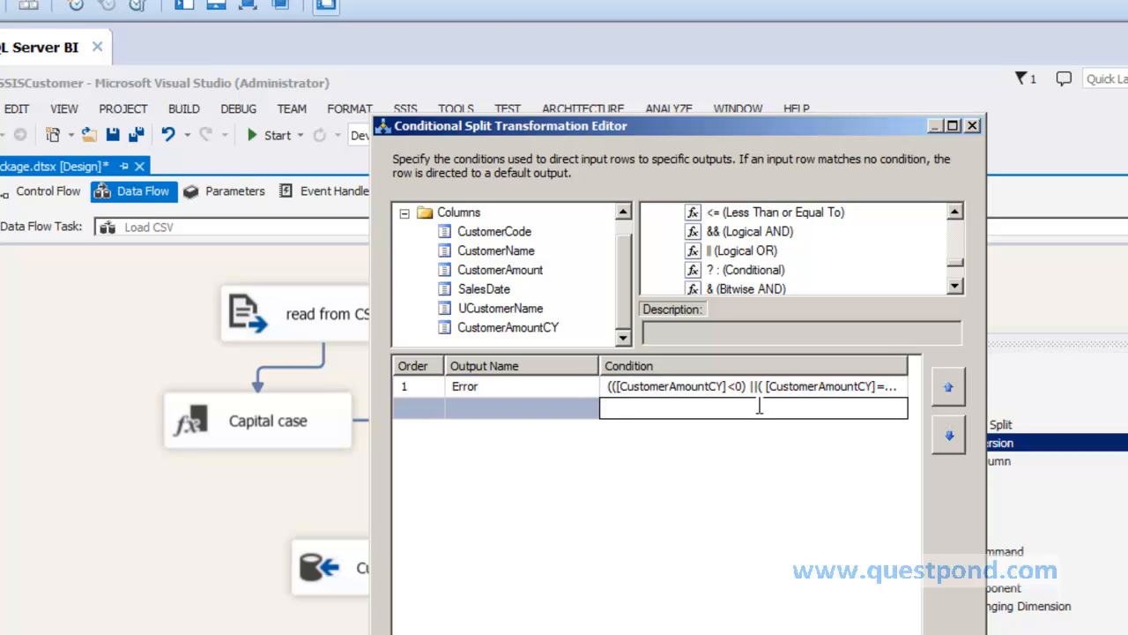
- Recheck the Error condition and accept the Conditional Split settings
{"action": "left_click", "coordinate": [768, 388]}
{"action": "left_click", "coordinate": [763, 405]}
{"action": "left_click", "coordinate": [762, 388]}
{"action": "left_click", "coordinate": [760, 407]}
{"action": "left_click", "coordinate": [757, 390]}
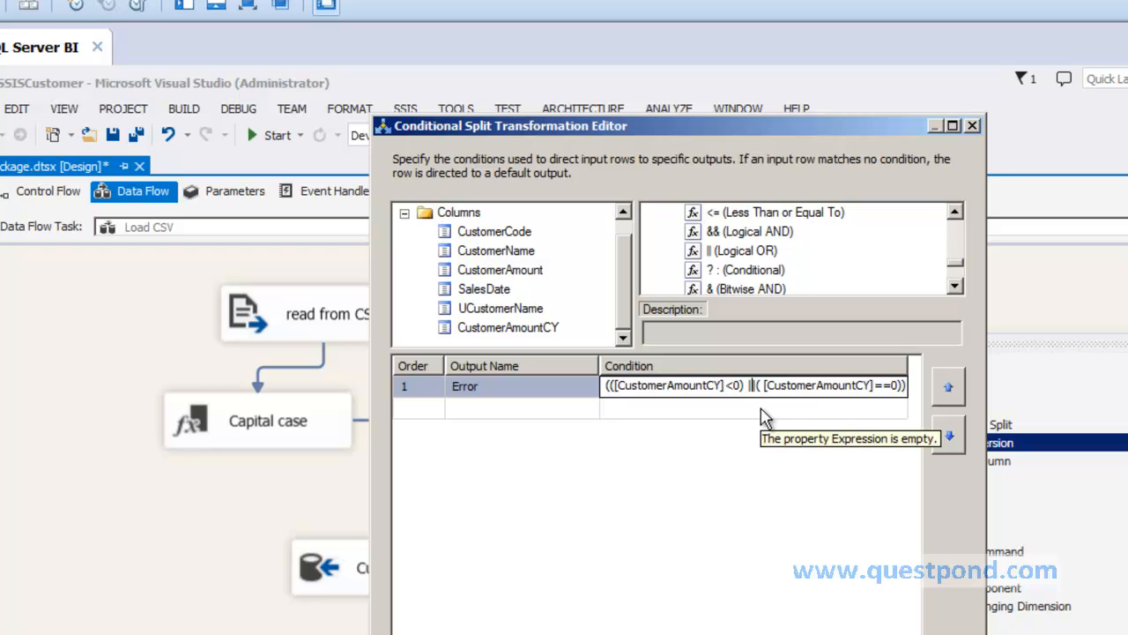
{"action": "left_click_drag", "start_coordinate": [665, 129], "coordinate": [659, 106]}
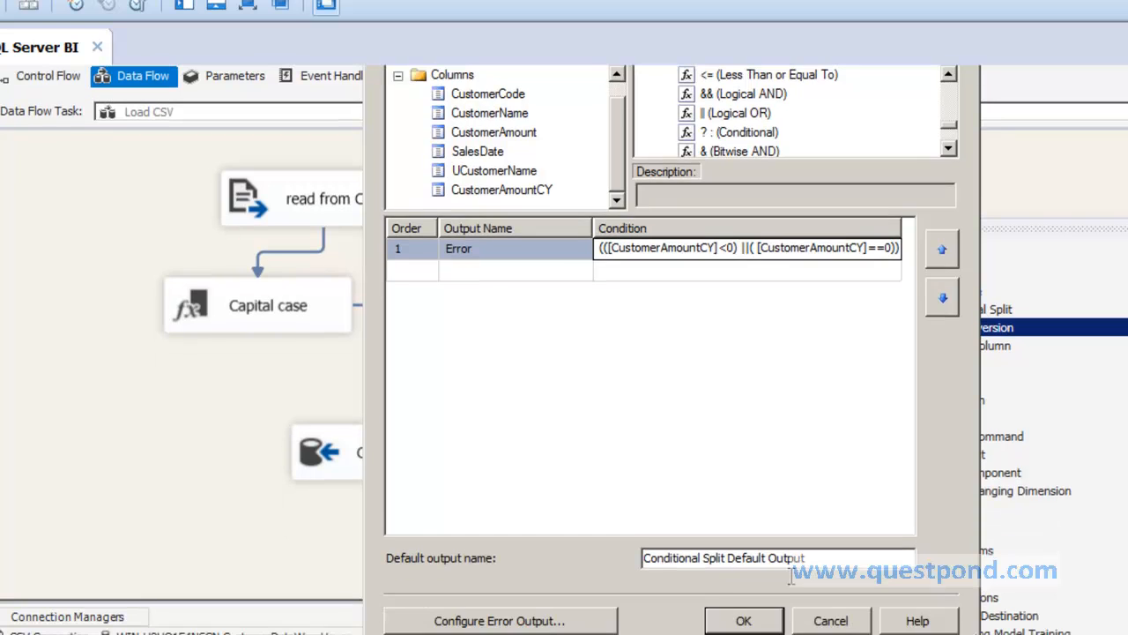
{"action": "left_click", "coordinate": [772, 623]}
{"action": "left_click", "coordinate": [744, 484]}
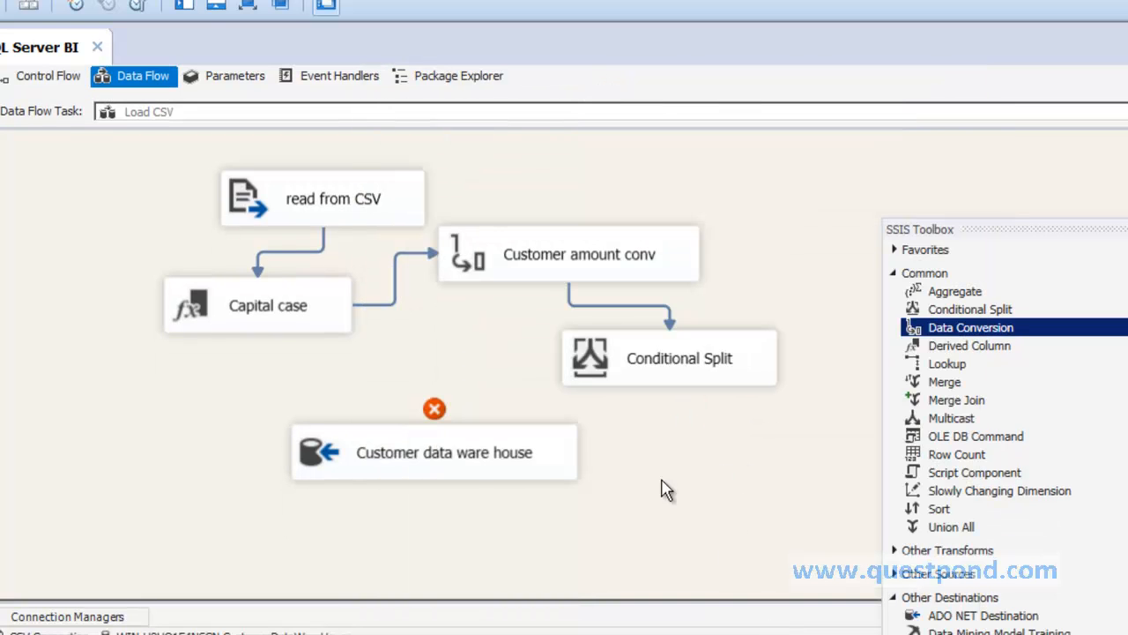
- Shift the Customer data ware house destination slightly, check which Conditional Split outputs can feed it, and cancel the connection
{"action": "left_click_drag", "start_coordinate": [509, 452], "coordinate": [492, 469]}
{"action": "left_click", "coordinate": [654, 377]}
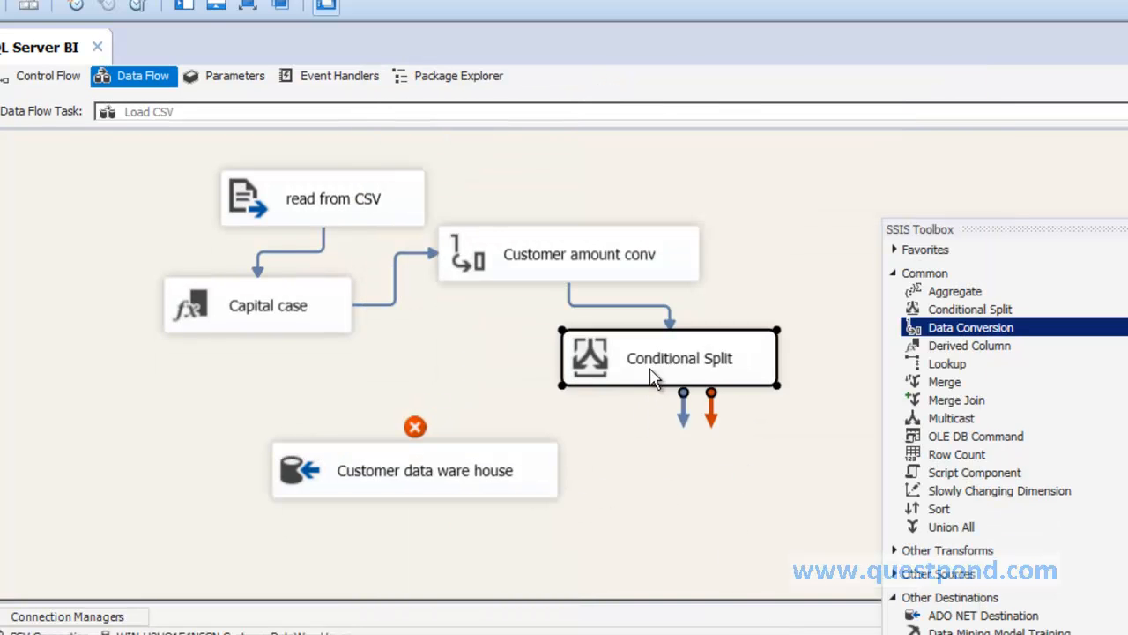
{"action": "left_click_drag", "start_coordinate": [687, 427], "coordinate": [500, 471]}
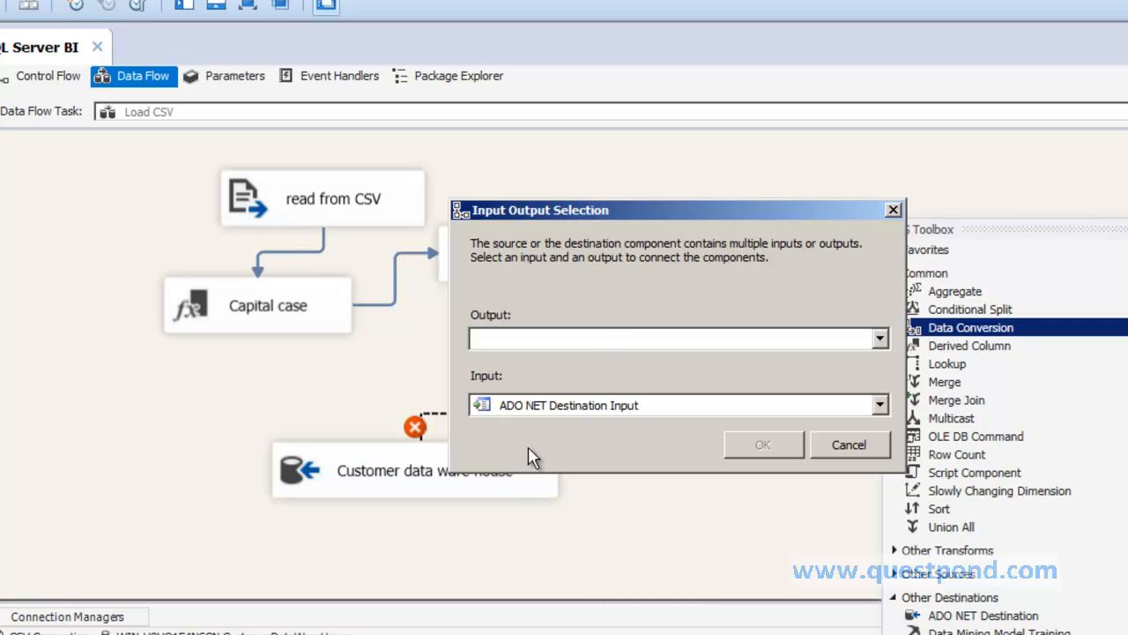
{"action": "left_click_drag", "start_coordinate": [619, 211], "coordinate": [713, 209]}
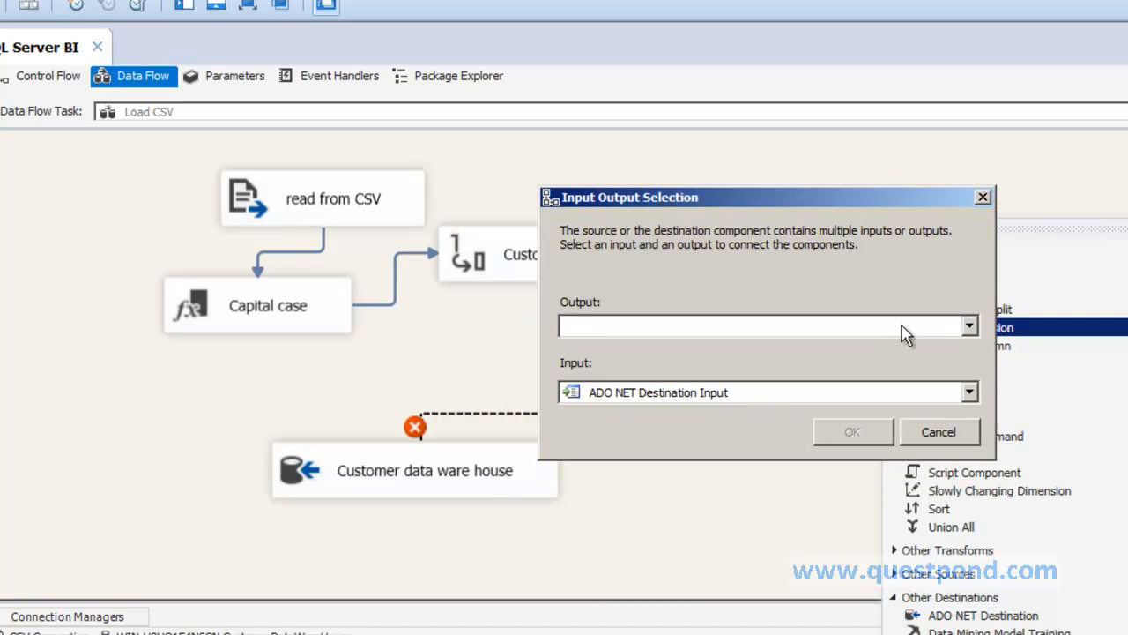
{"action": "left_click", "coordinate": [970, 327]}
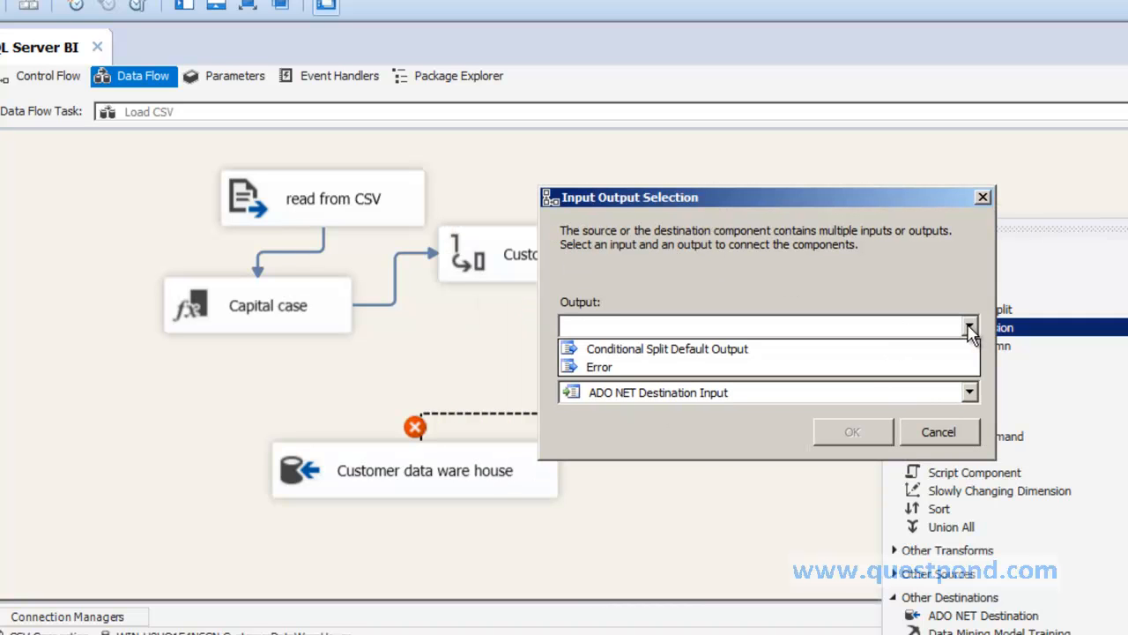
{"action": "left_click", "coordinate": [930, 430]}
{"action": "left_click", "coordinate": [932, 432]}
- Reopen the Conditional Split settings to review the Error output's condition, and close them without changes
{"action": "left_click", "coordinate": [731, 379]}
{"action": "right_click", "coordinate": [730, 372]}
{"action": "left_click", "coordinate": [751, 382]}
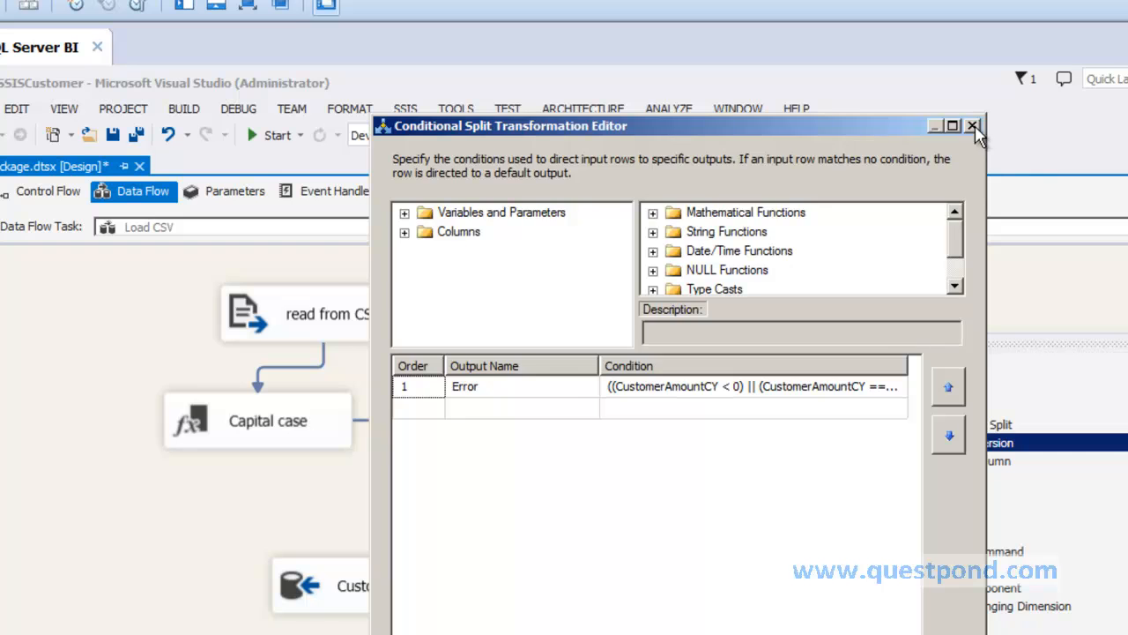
{"action": "left_click", "coordinate": [975, 124]}
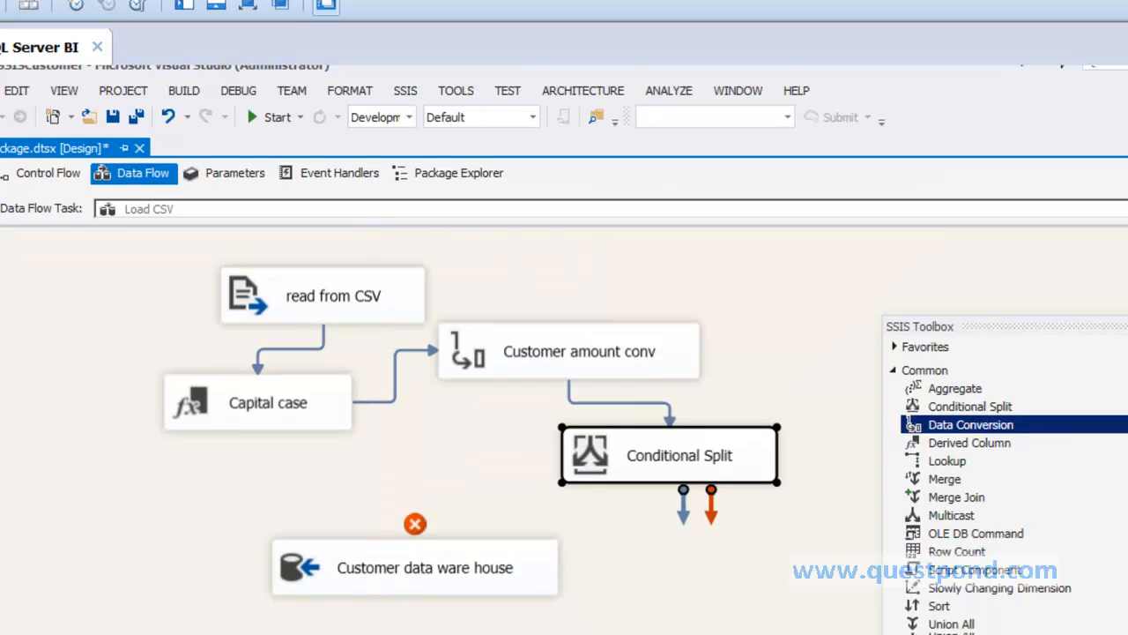
- Connect the Conditional Split Default Output to the Customer data ware house destination and shift that destination slightly left
{"action": "left_click_drag", "start_coordinate": [680, 423], "coordinate": [452, 463]}
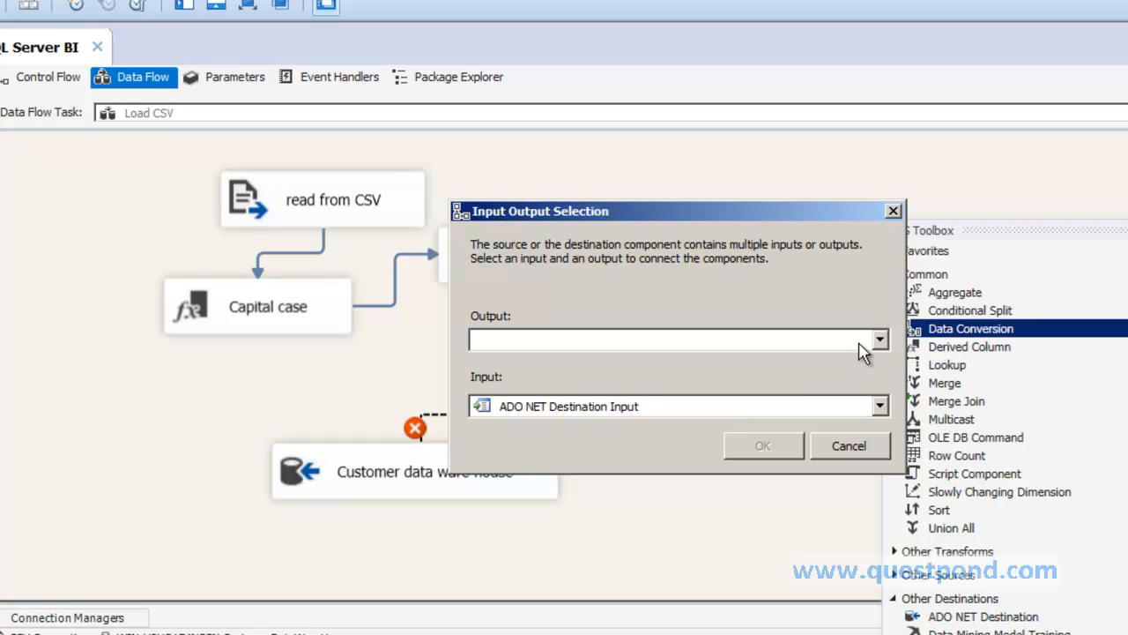
{"action": "left_click", "coordinate": [880, 340]}
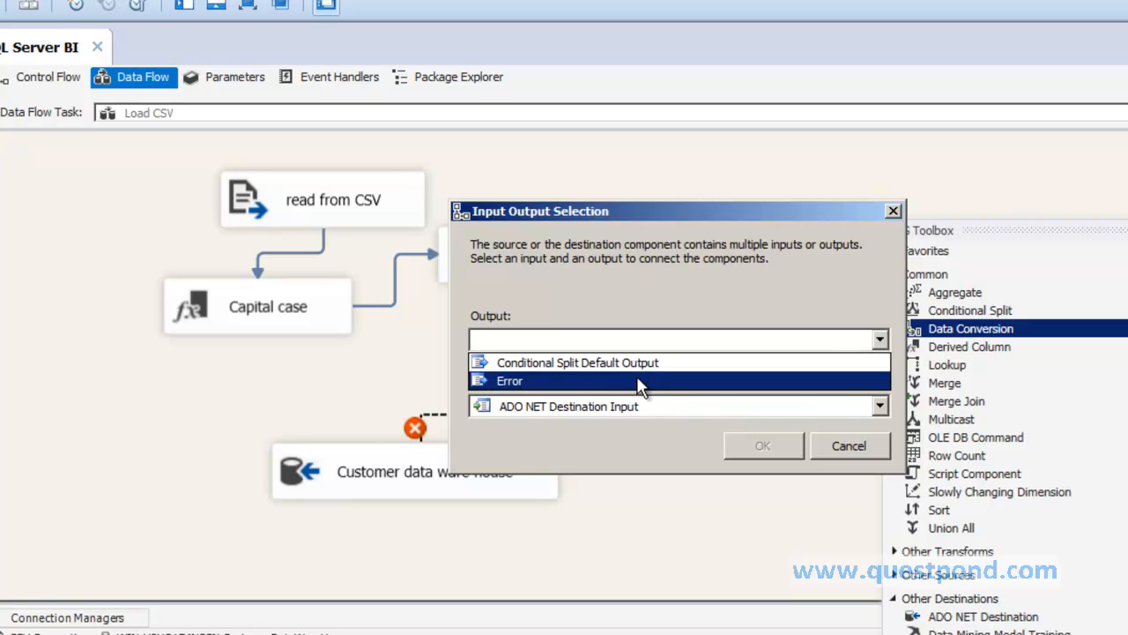
{"action": "left_click", "coordinate": [584, 364]}
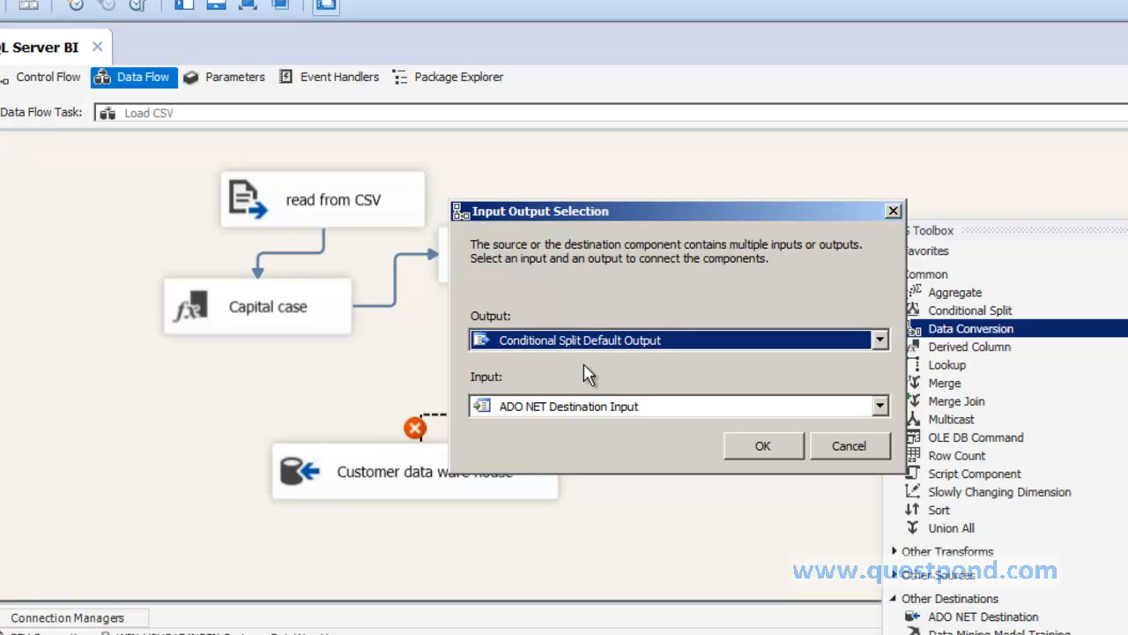
{"action": "left_click", "coordinate": [761, 447]}
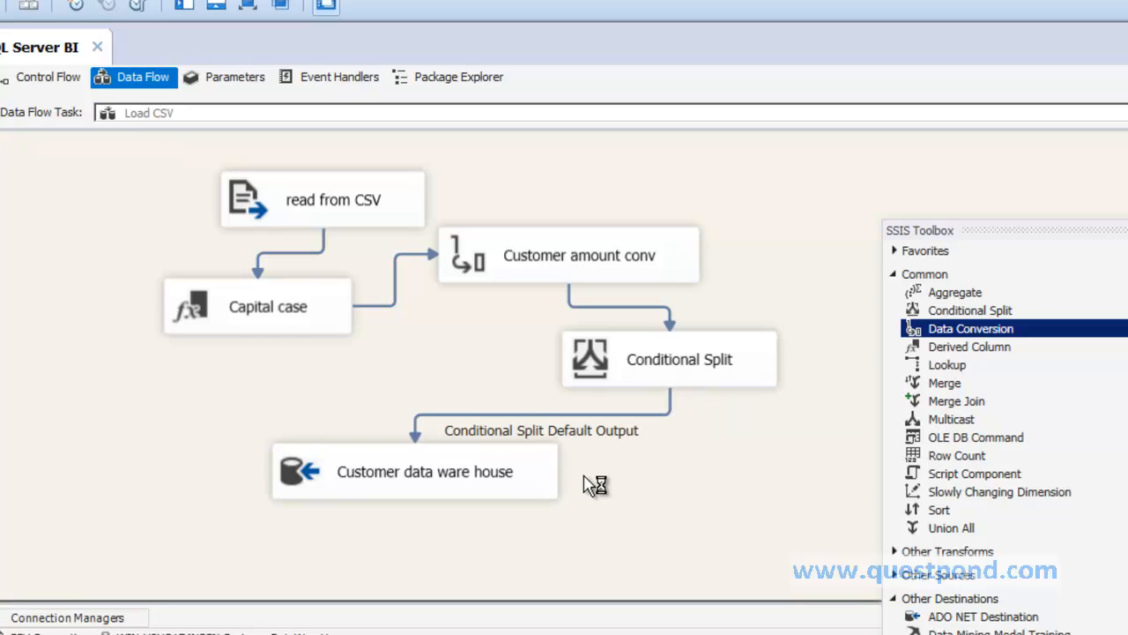
{"action": "left_click_drag", "start_coordinate": [507, 476], "coordinate": [453, 478]}
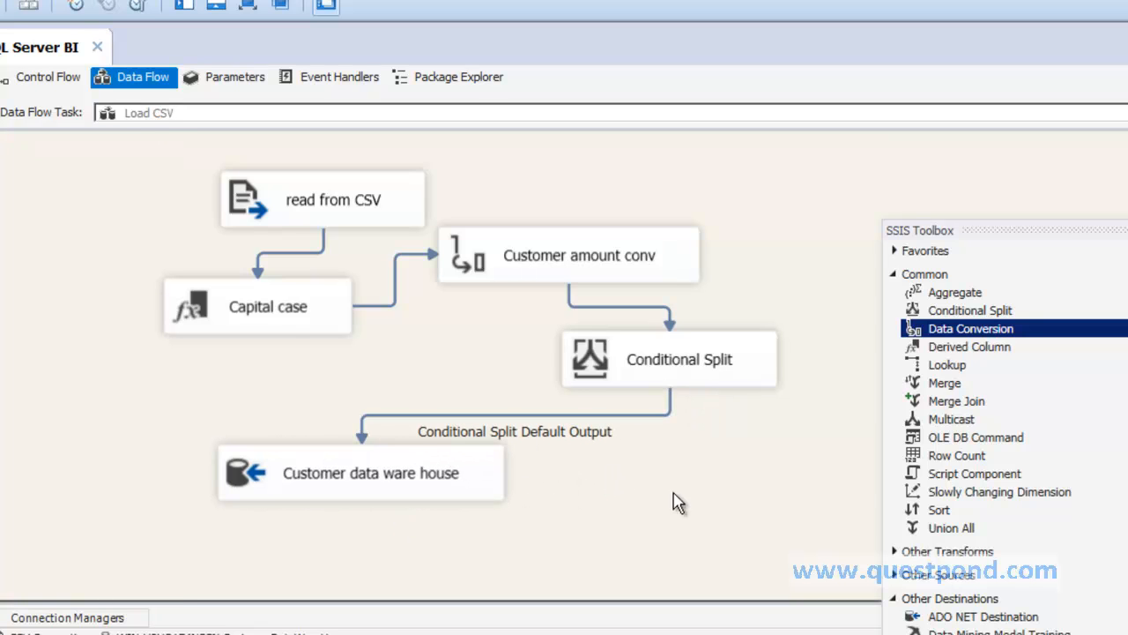
- Add a Flat File Destination to the data flow and connect the Conditional Split's Error output to it
{"action": "left_click", "coordinate": [893, 274]}
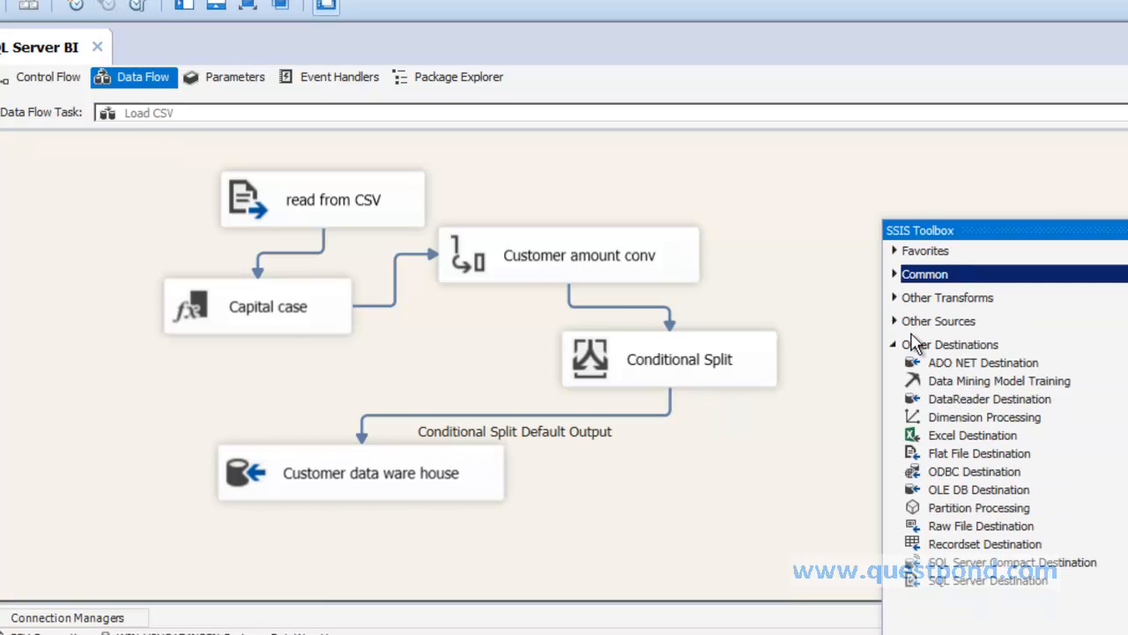
{"action": "left_click_drag", "start_coordinate": [951, 460], "coordinate": [724, 470]}
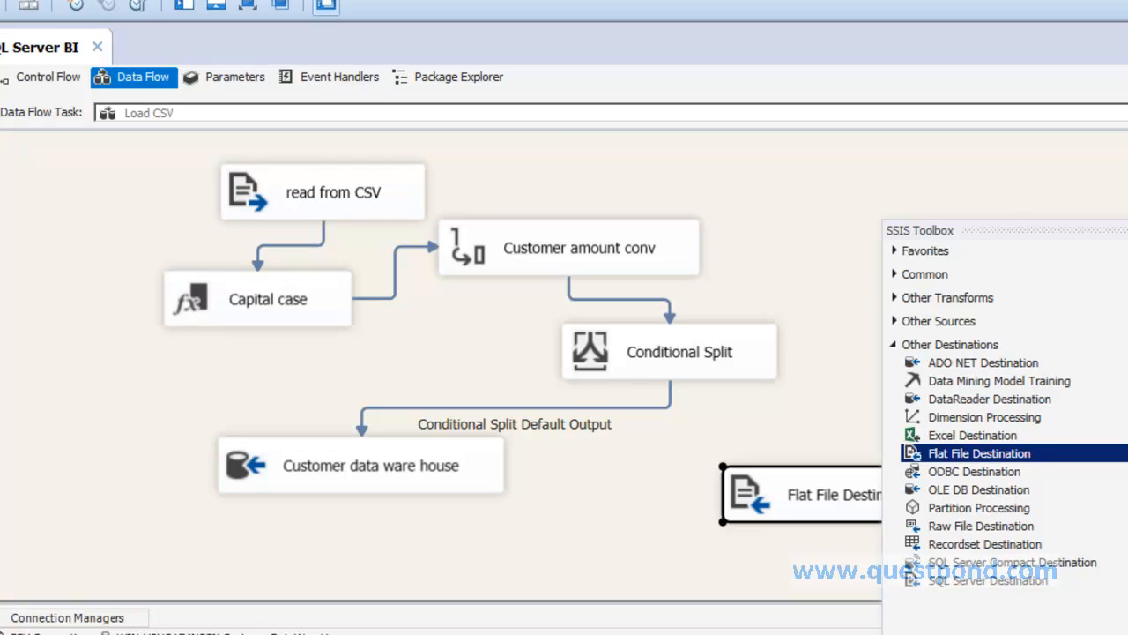
{"action": "left_click", "coordinate": [705, 370]}
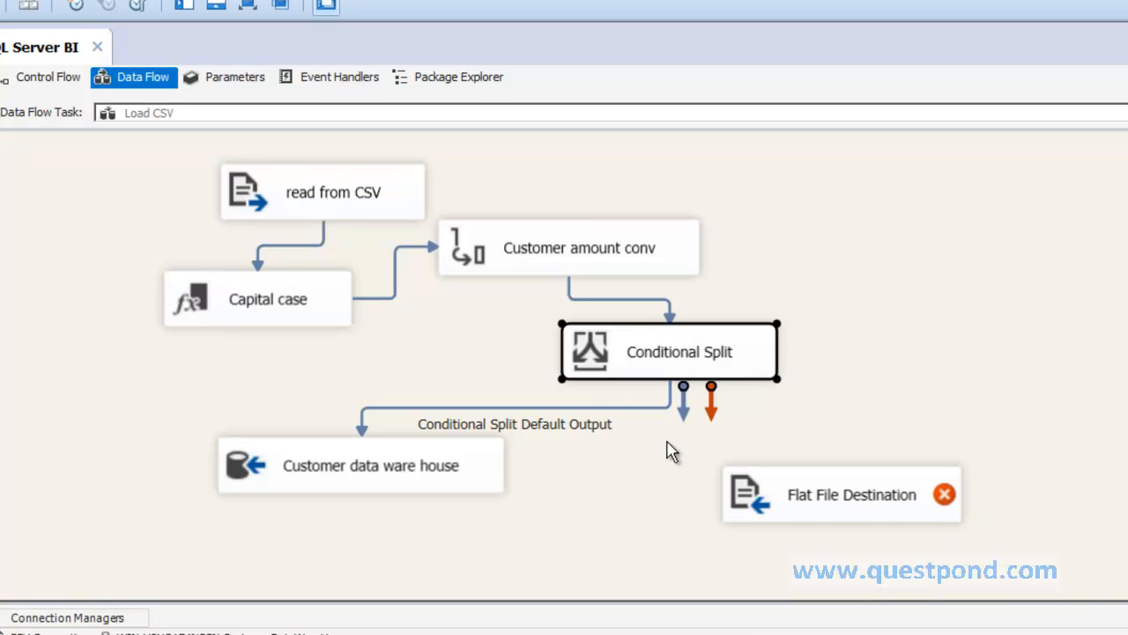
{"action": "left_click_drag", "start_coordinate": [684, 410], "coordinate": [811, 496]}
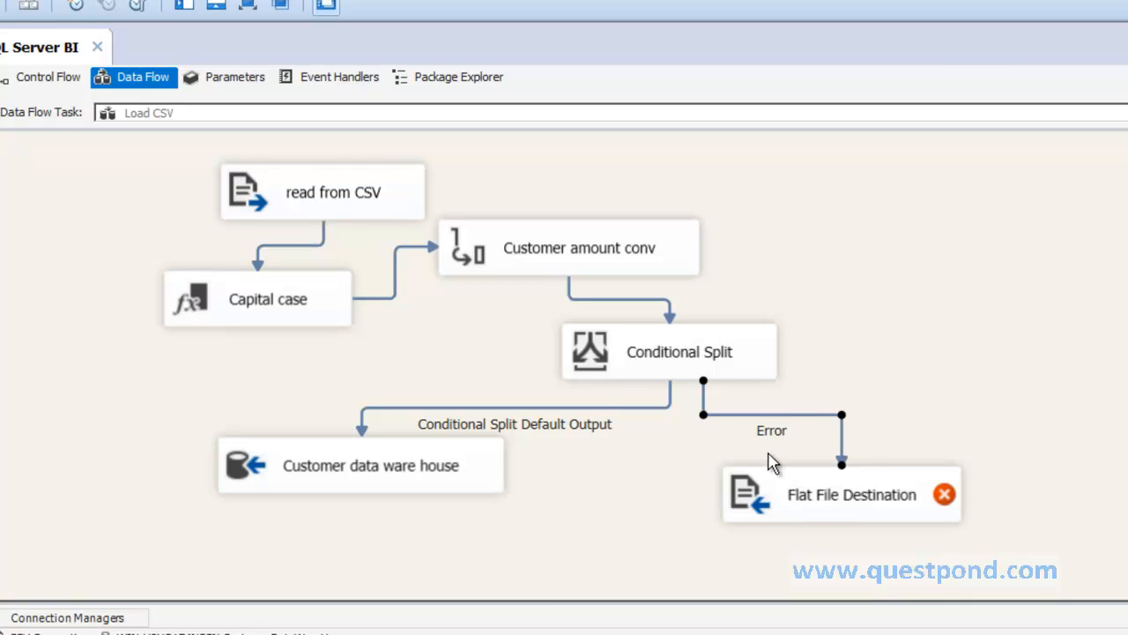
- Create a new Delimited connection manager named ErrorConnection for the Flat File Destination
{"action": "right_click", "coordinate": [816, 500]}
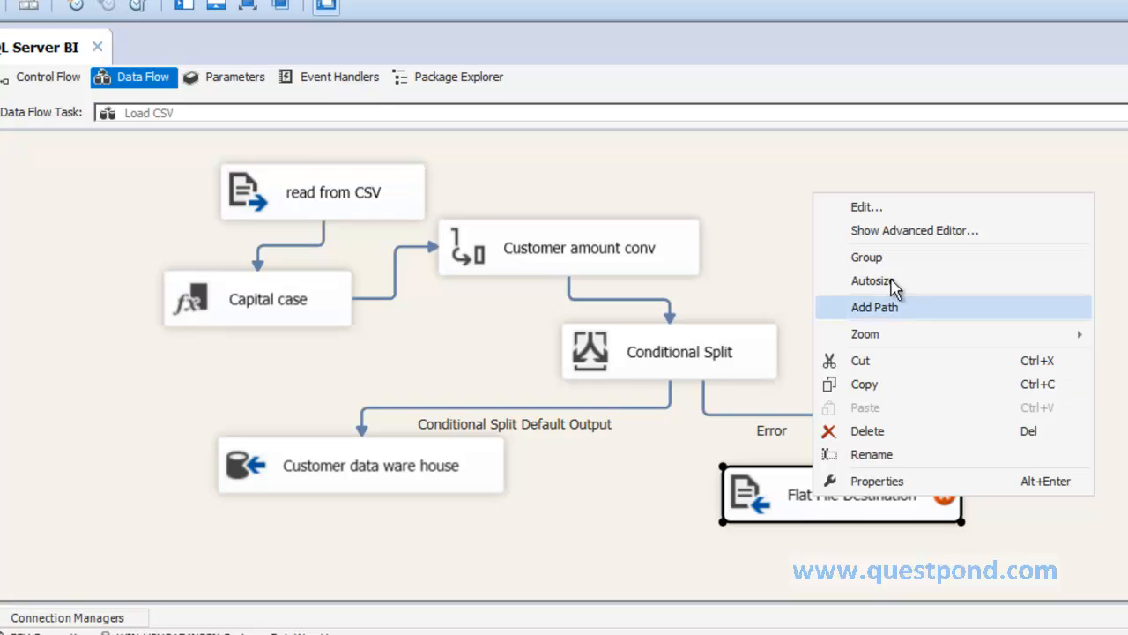
{"action": "left_click", "coordinate": [869, 208]}
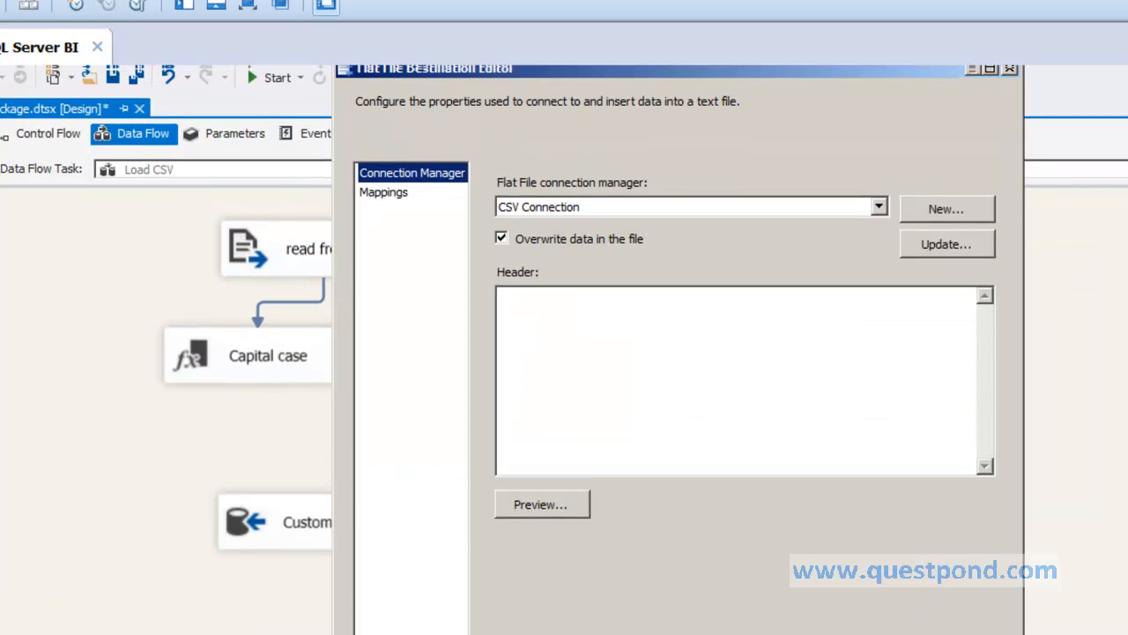
{"action": "left_click", "coordinate": [973, 231]}
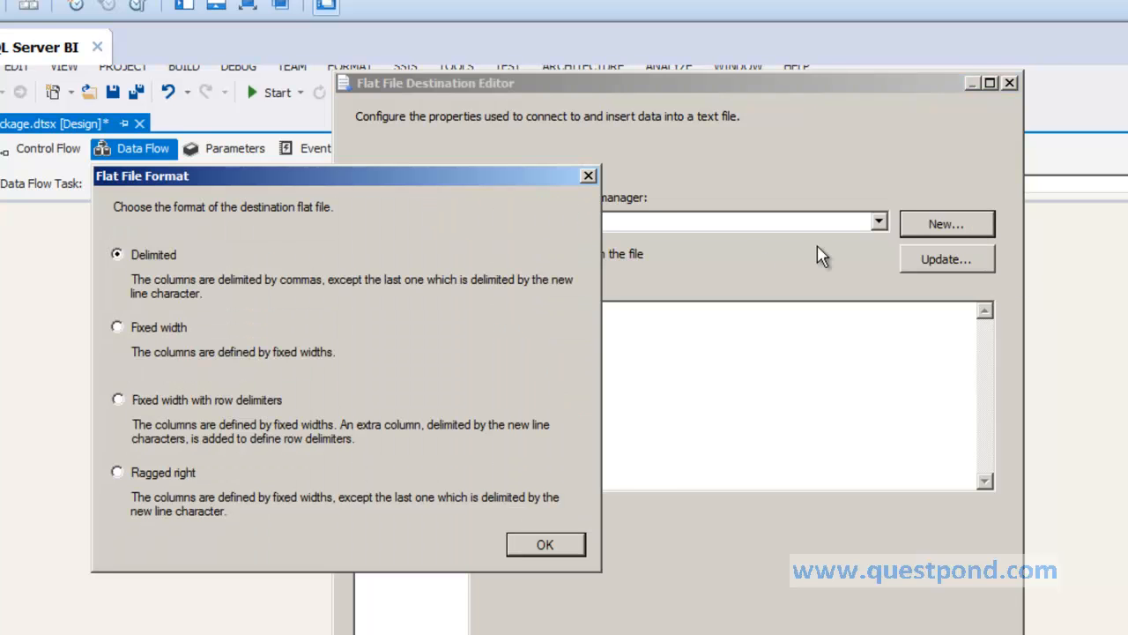
{"action": "left_click", "coordinate": [546, 542]}
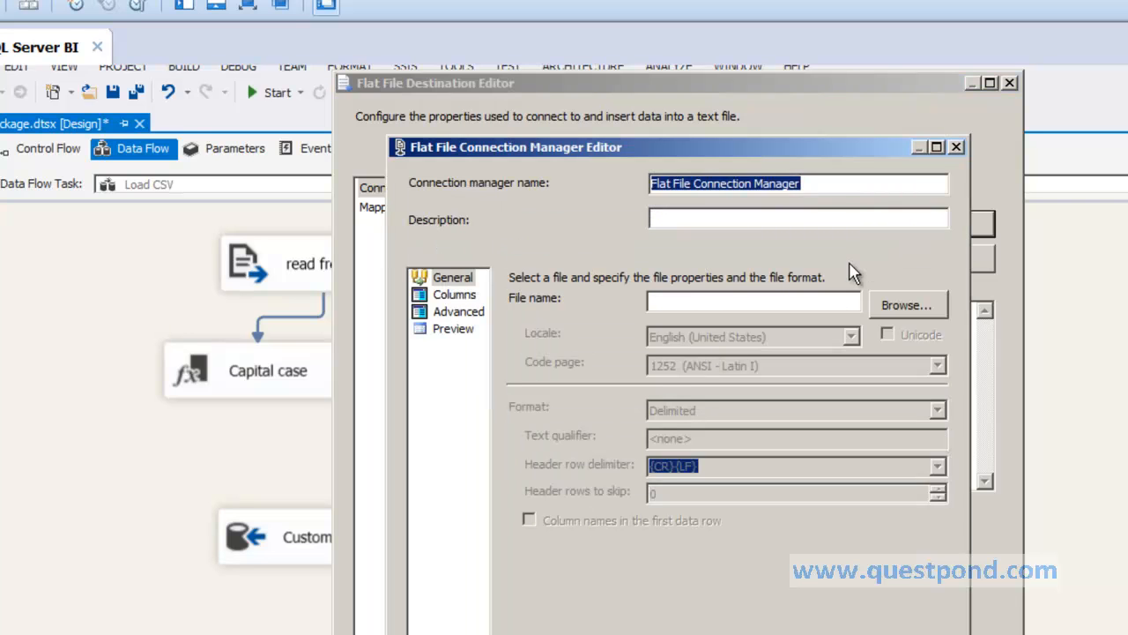
{"action": "type", "text": "ErrorConnection"}
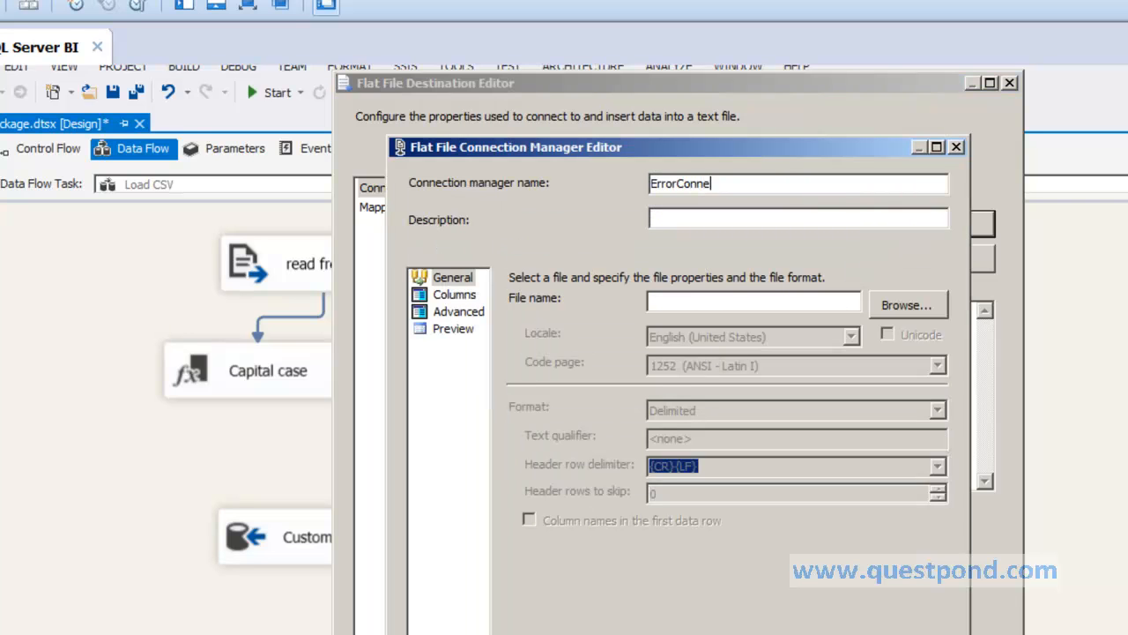
- Create a text document named Error in the SSISCustomer(Lab2) folder and select it as the ErrorConnection file
{"action": "left_click", "coordinate": [912, 305]}
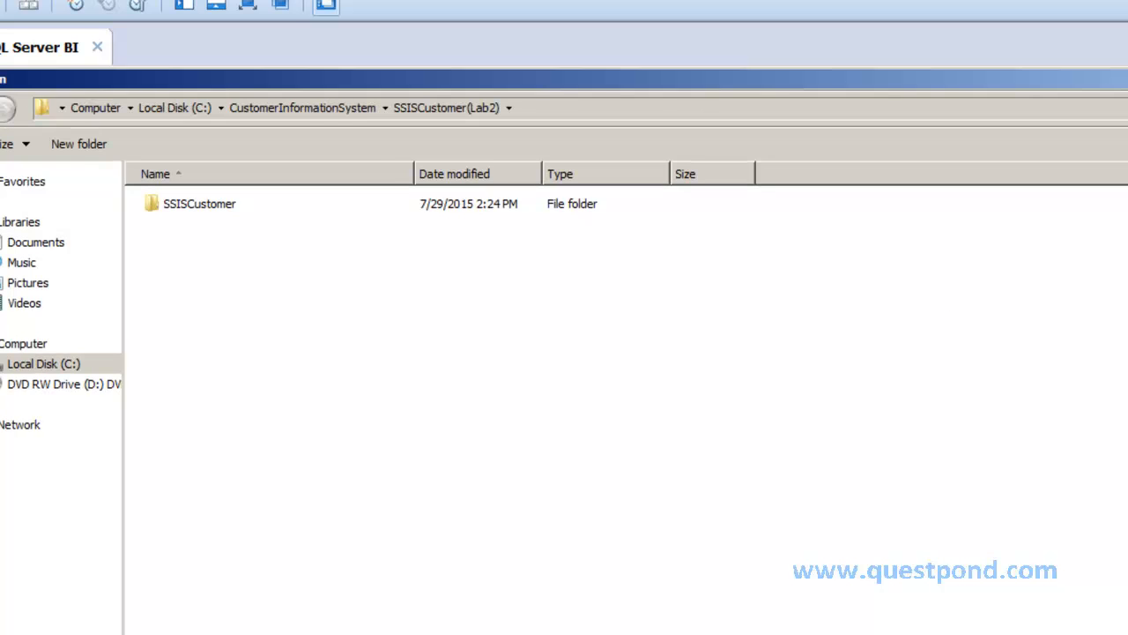
{"action": "right_click", "coordinate": [393, 277]}
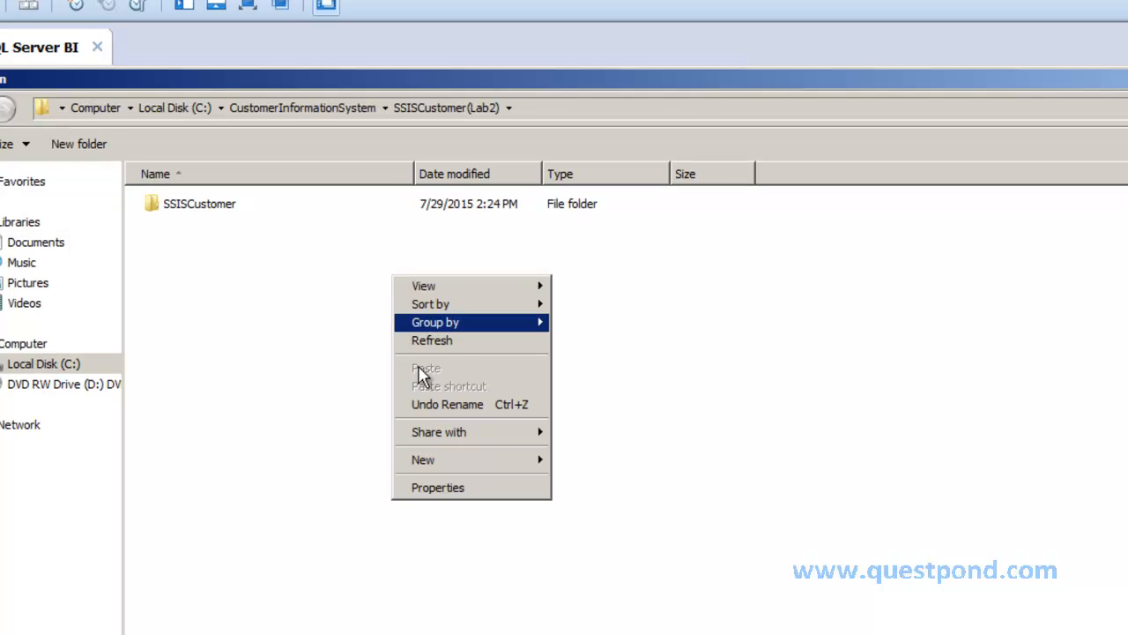
{"action": "mouse_move", "coordinate": [441, 467]}
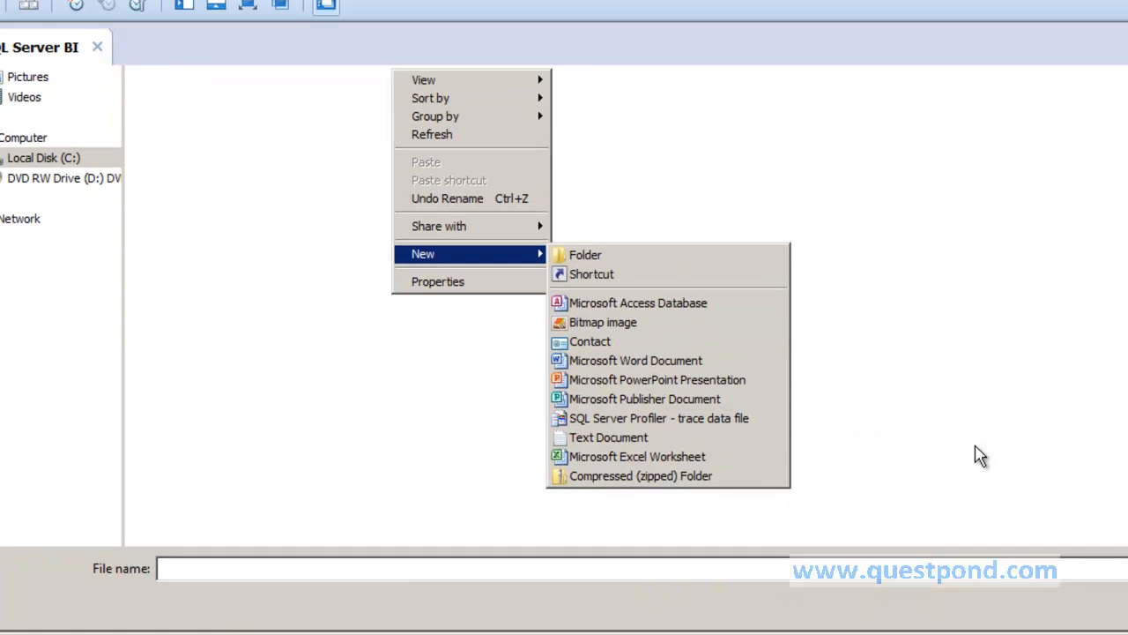
{"action": "left_click", "coordinate": [735, 431]}
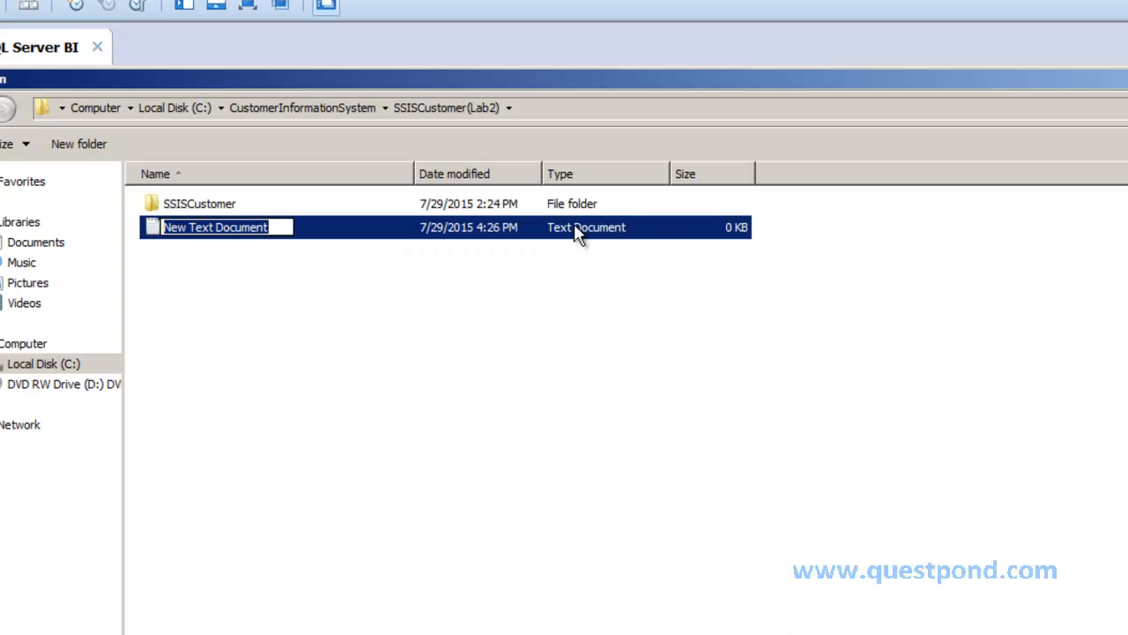
{"action": "type", "text": "Error"}
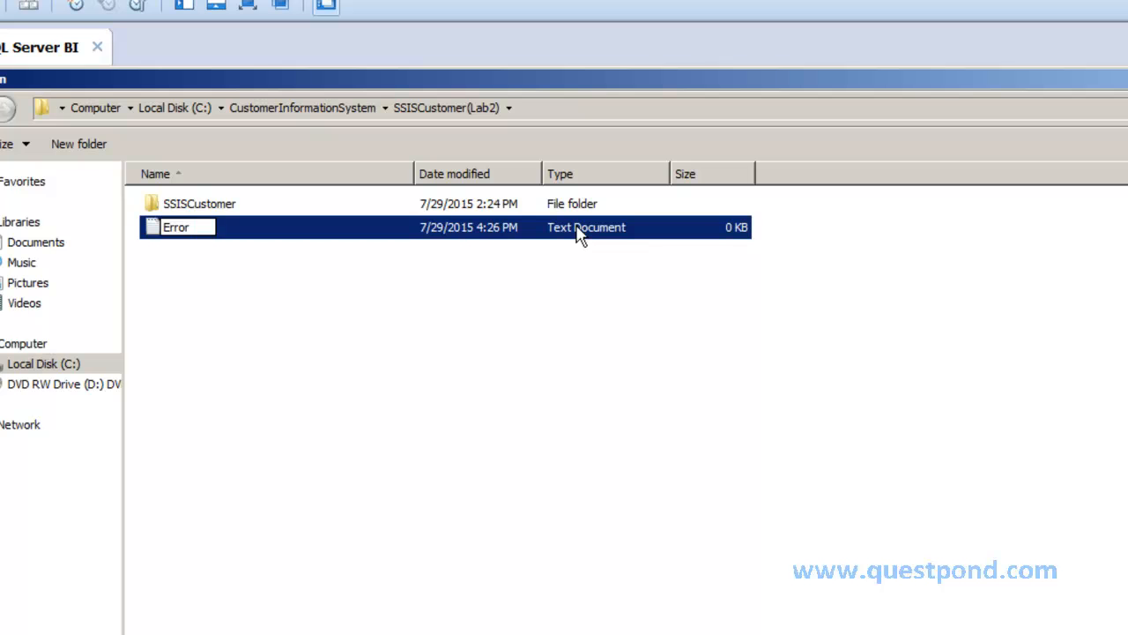
{"action": "left_click", "coordinate": [297, 270]}
{"action": "double_click", "coordinate": [180, 231]}
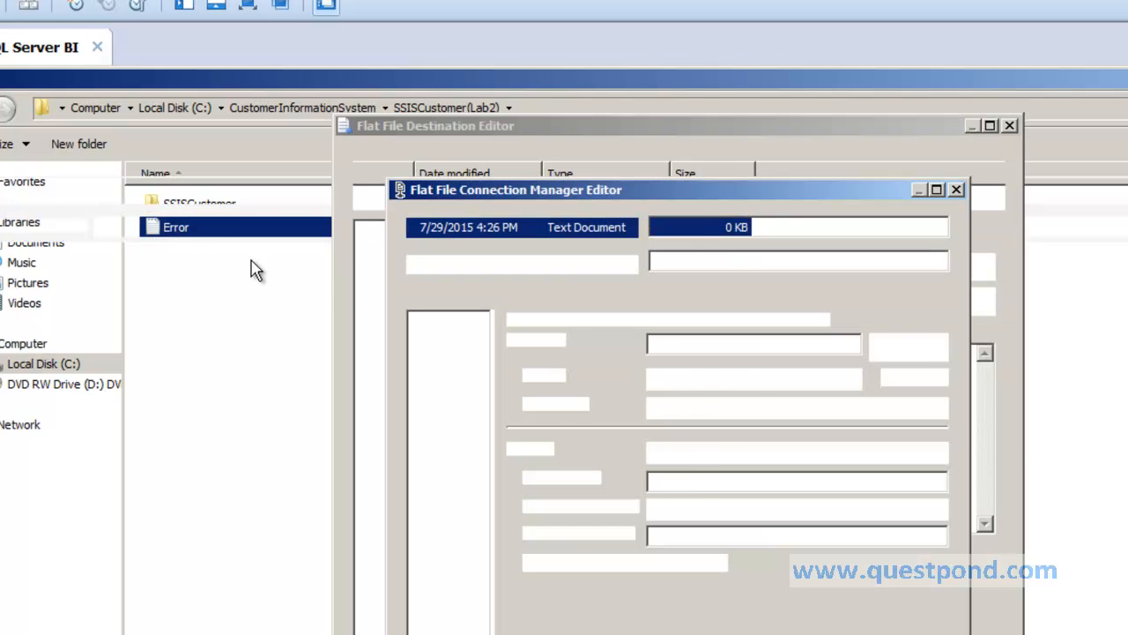
- Check the column definitions of ErrorConnection and accept the connection manager
{"action": "left_click", "coordinate": [458, 354]}
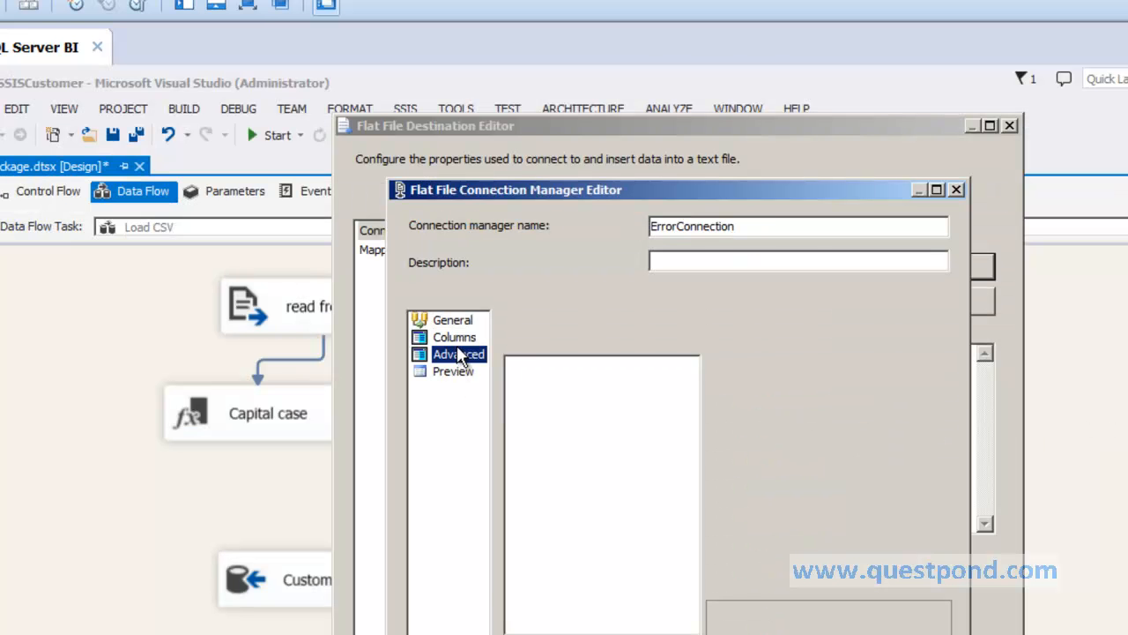
{"action": "left_click", "coordinate": [454, 336]}
{"action": "left_click", "coordinate": [463, 353]}
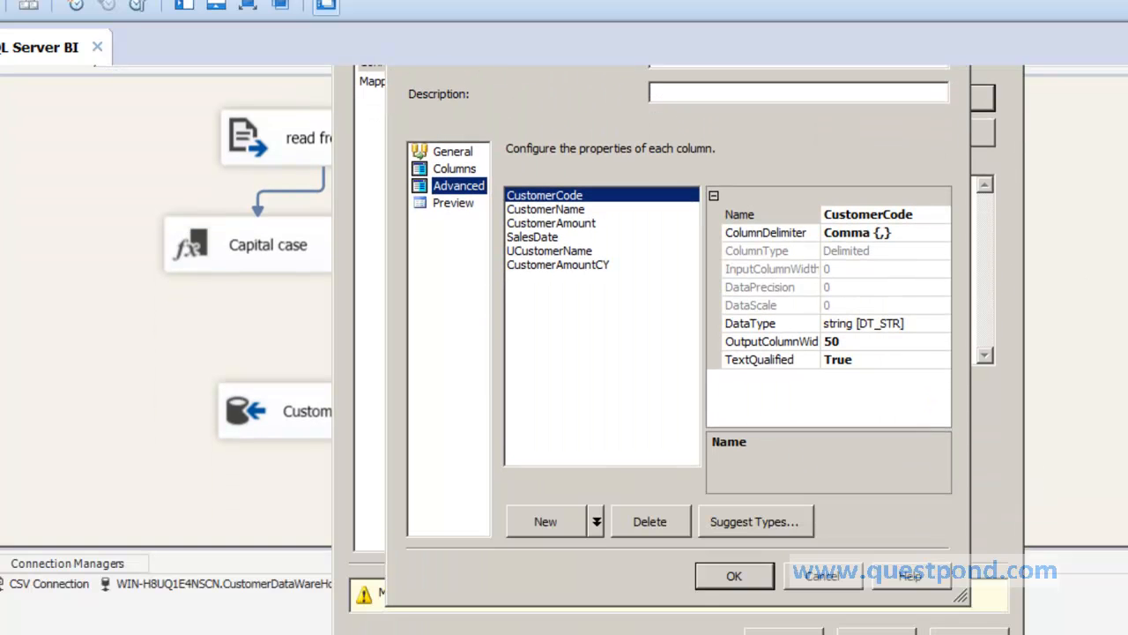
{"action": "left_click", "coordinate": [724, 574]}
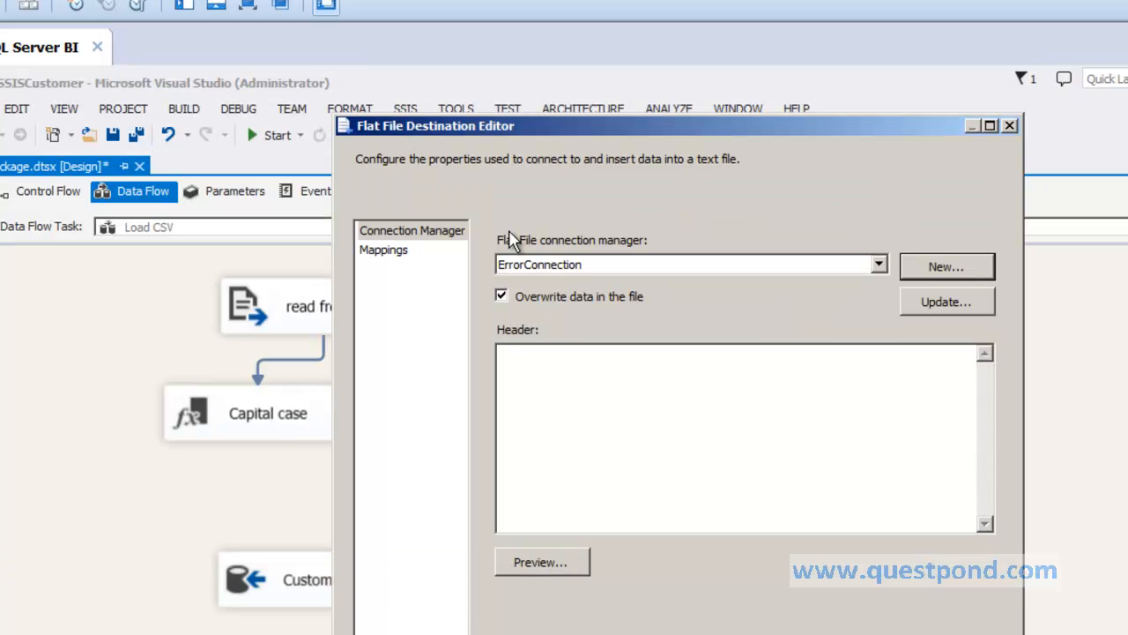
- Map the input columns to the flat file's columns, accept the destination settings, and save the package
{"action": "left_click", "coordinate": [391, 259]}
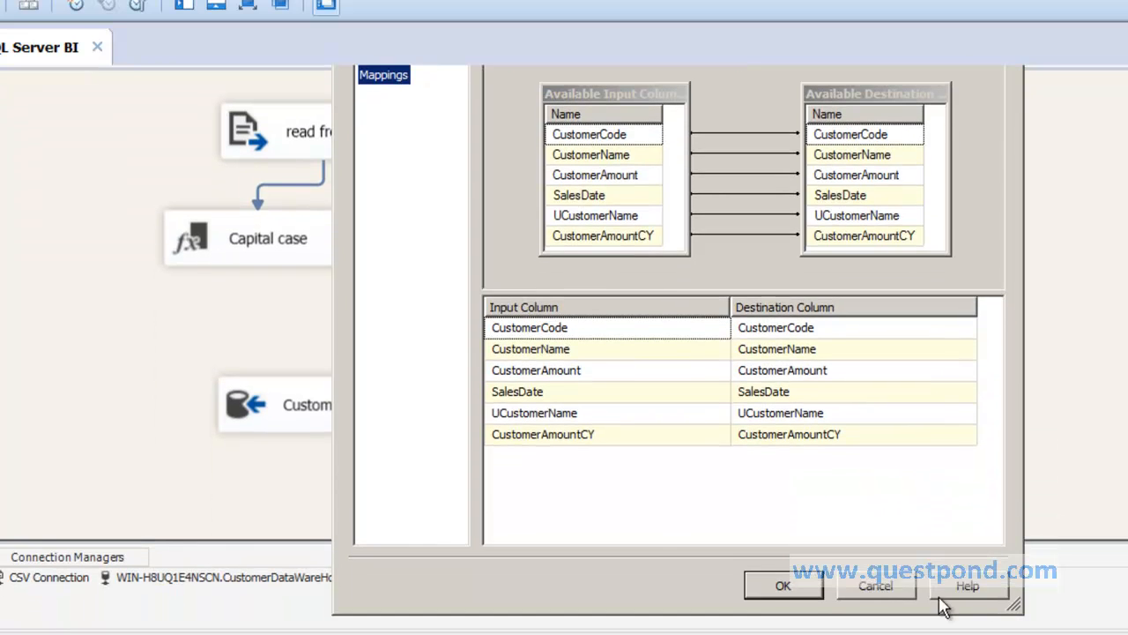
{"action": "left_click", "coordinate": [782, 585]}
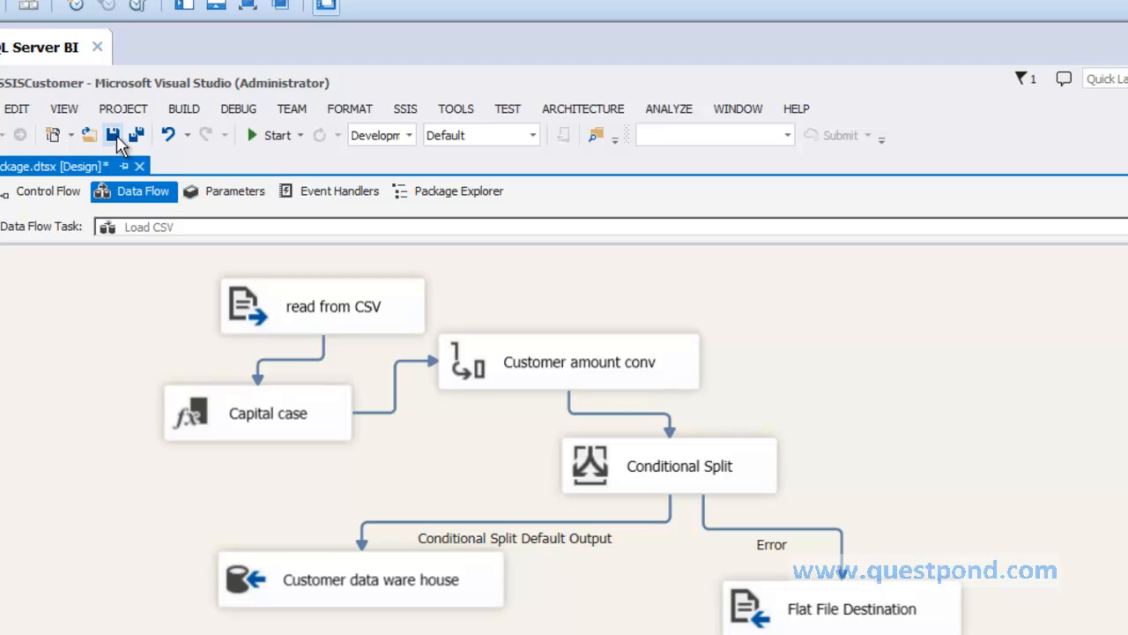
{"action": "left_click", "coordinate": [115, 137]}
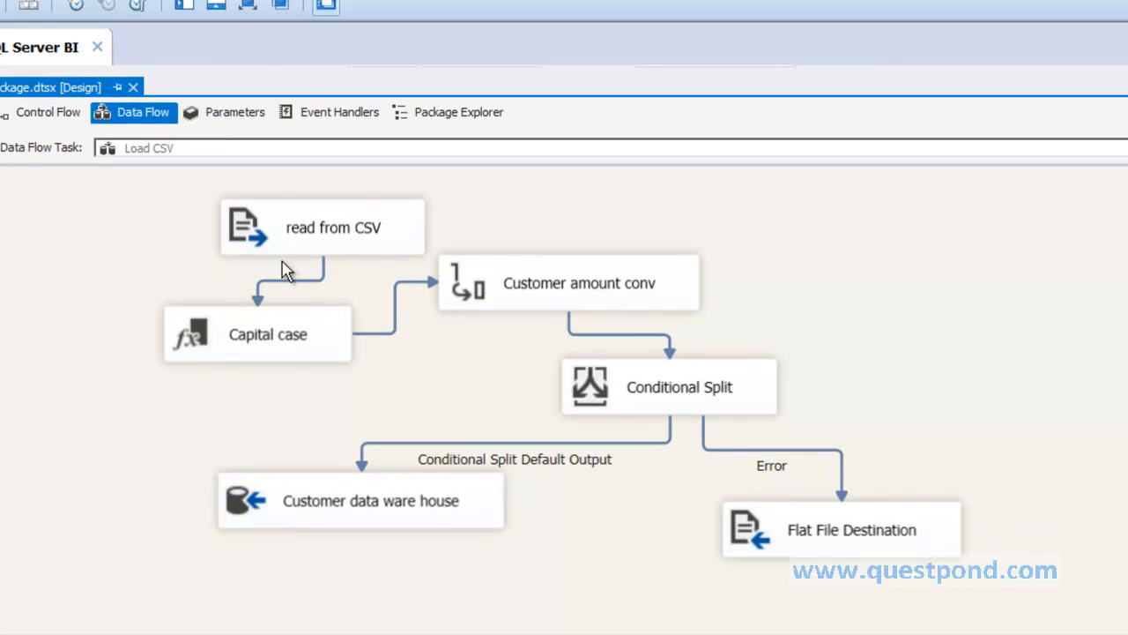
- Spread out the data flow by moving read from CSV, Customer amount conv and the Flat File Destination
{"action": "left_click_drag", "start_coordinate": [297, 239], "coordinate": [184, 213]}
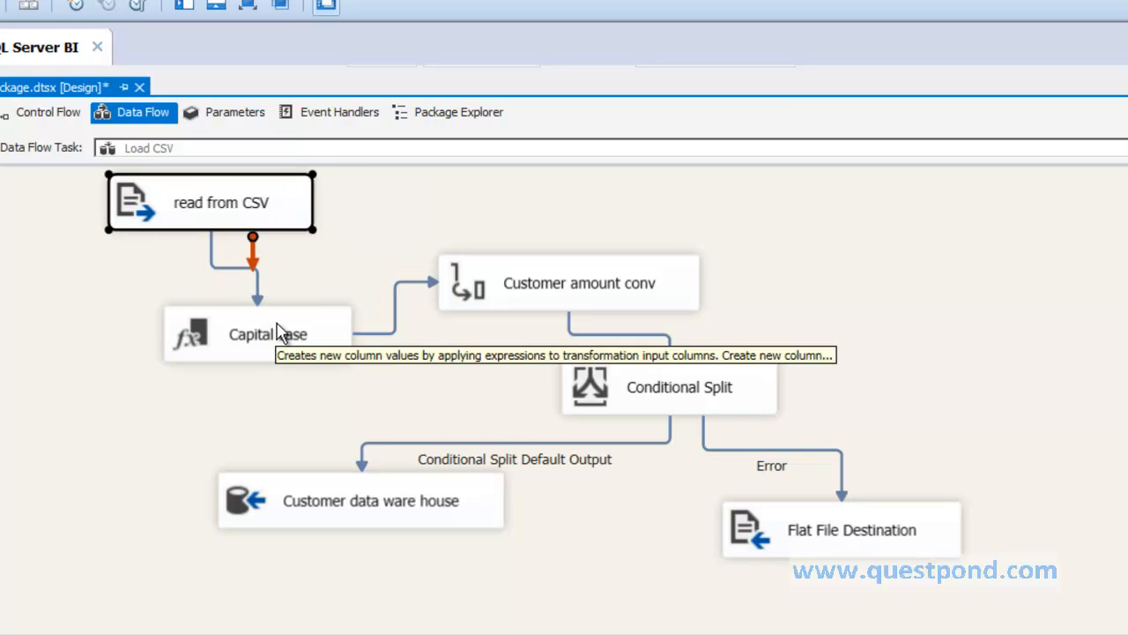
{"action": "left_click", "coordinate": [594, 275]}
{"action": "left_click_drag", "start_coordinate": [594, 275], "coordinate": [638, 256]}
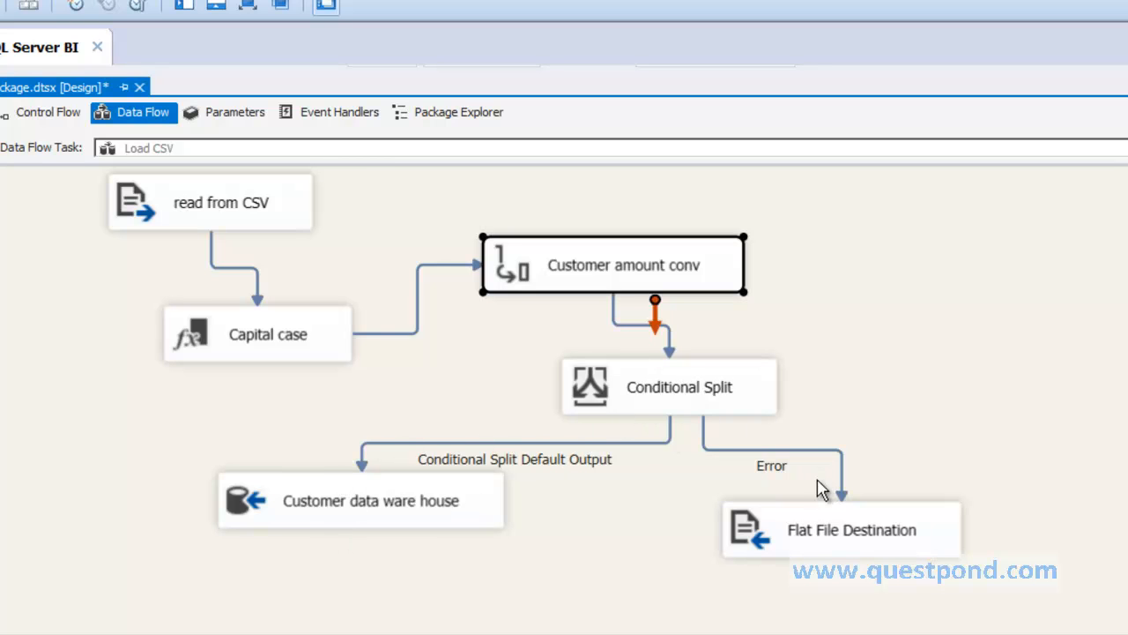
{"action": "mouse_move", "coordinate": [867, 529]}
{"action": "left_mouse_down"}
{"action": "mouse_move", "coordinate": [907, 461]}
{"action": "mouse_move", "coordinate": [871, 511]}
{"action": "left_mouse_up"}
- Rename the Flat File Destination as "Error destination" and save the package
{"action": "left_click", "coordinate": [867, 512]}
{"action": "left_click", "coordinate": [846, 510]}
{"action": "double_click", "coordinate": [850, 513]}
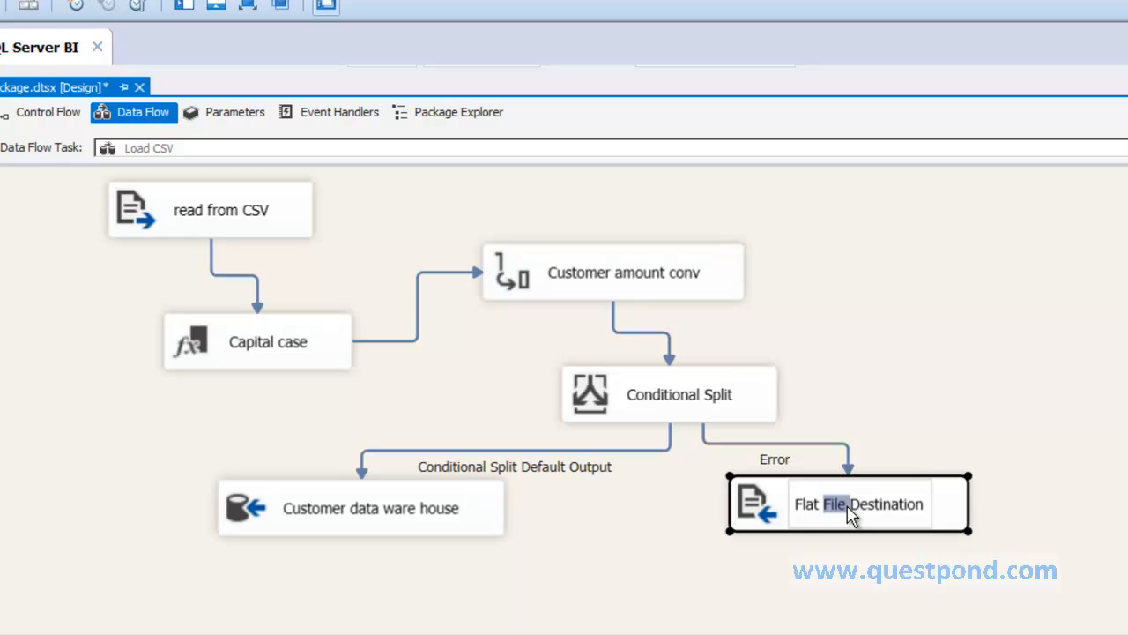
{"action": "triple_click", "coordinate": [849, 514]}
{"action": "type", "text": "Error "}
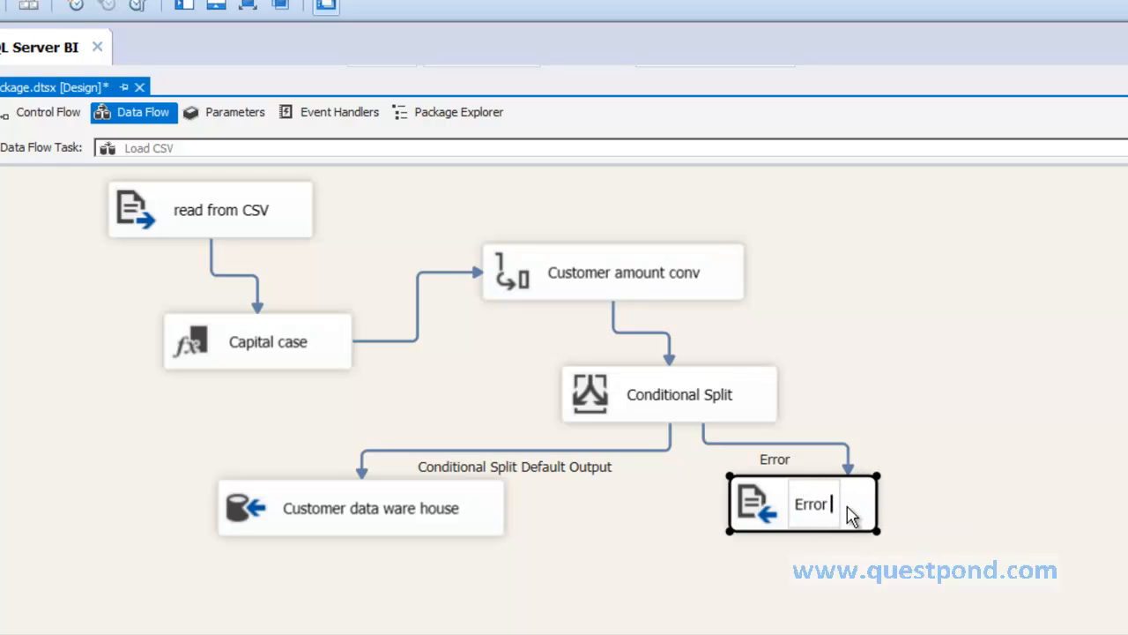
{"action": "type", "text": "destination"}
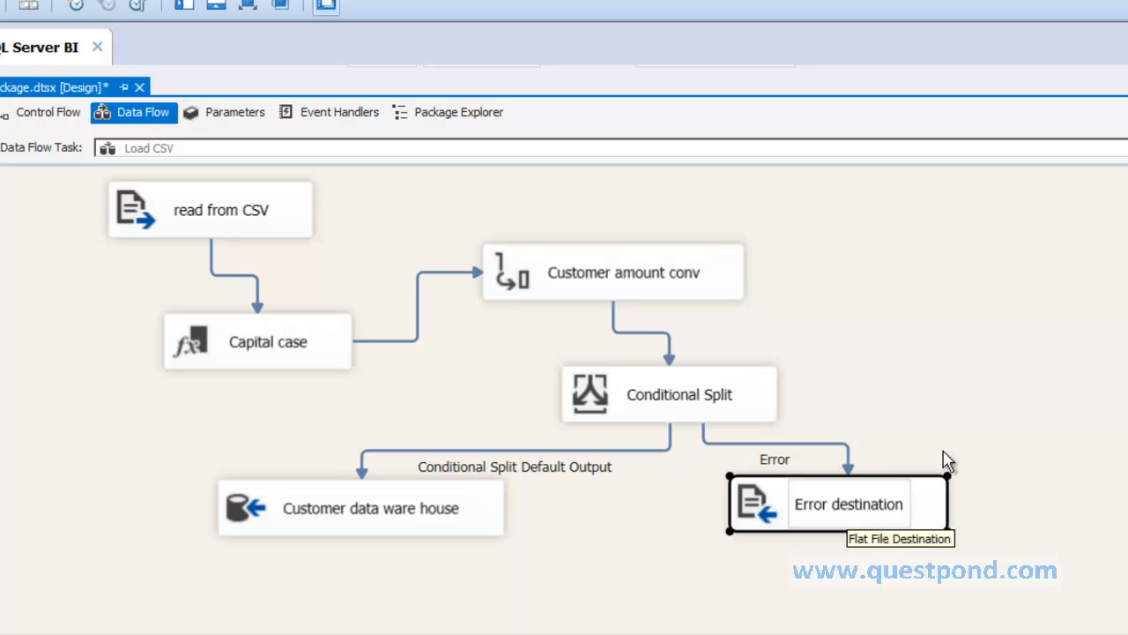
{"action": "left_click", "coordinate": [975, 365]}
{"action": "key", "text": "ctrl+s"}
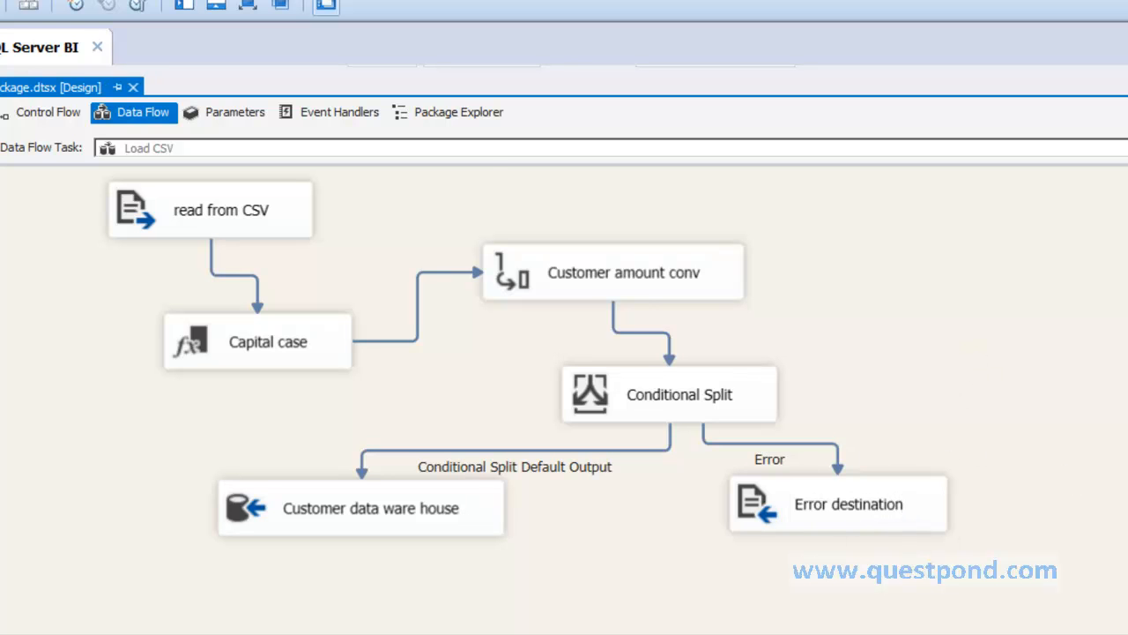
- Switch to the Customer file in Notepad to review its source rows and amounts
{"action": "left_click", "coordinate": [309, 620]}
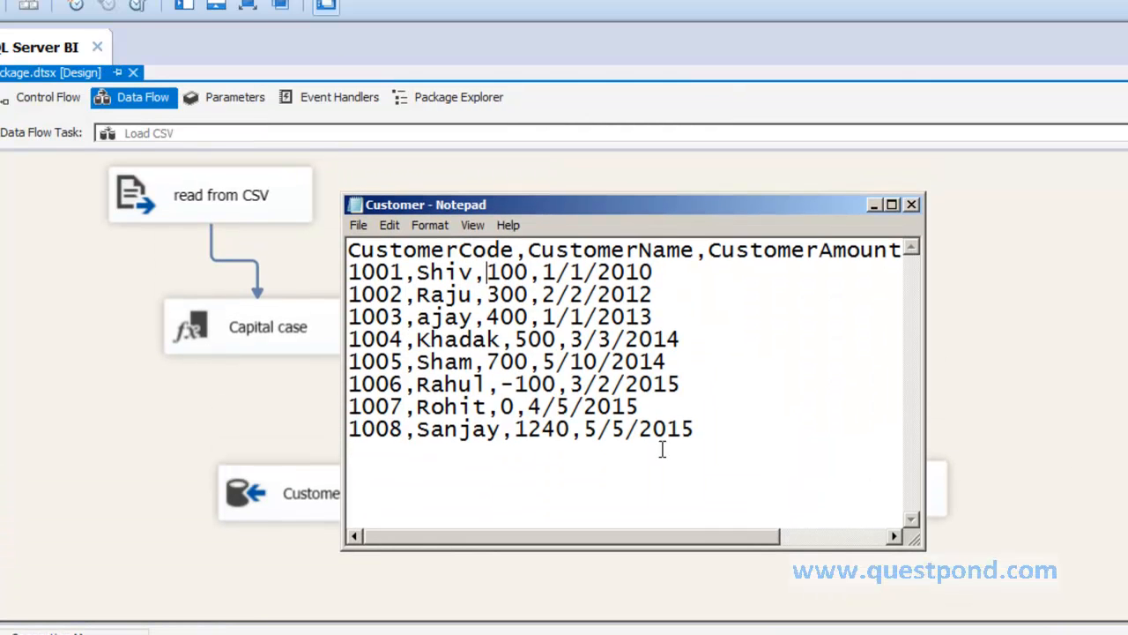
- Highlight the rows with amounts -100 and 0 in the Customer file, move the file window aside and return to the data flow
{"action": "left_click_drag", "start_coordinate": [351, 384], "coordinate": [710, 402]}
{"action": "left_click_drag", "start_coordinate": [680, 205], "coordinate": [1111, 204]}
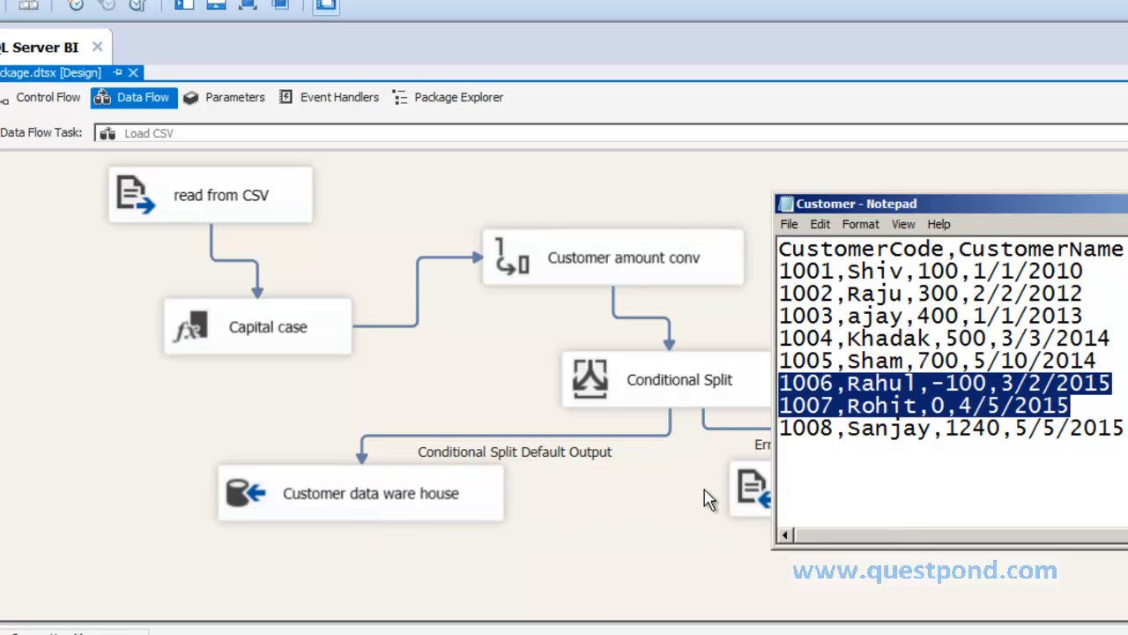
{"action": "left_click", "coordinate": [666, 199]}
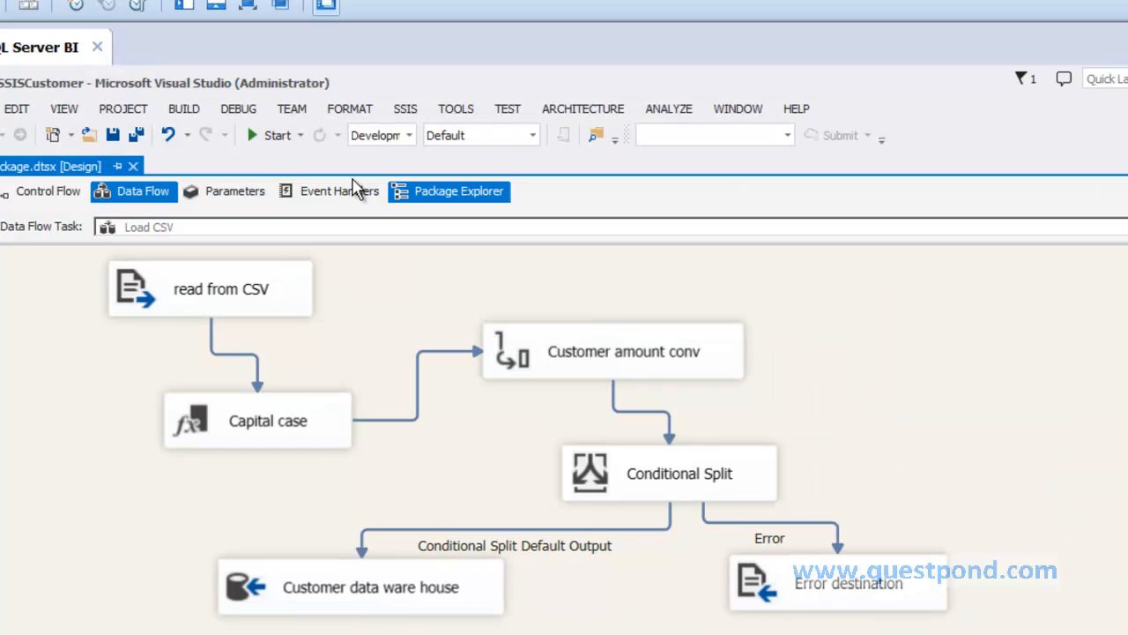
- Try to run the SSIS package with the conditional split and error destination in place
{"action": "left_click", "coordinate": [282, 136]}
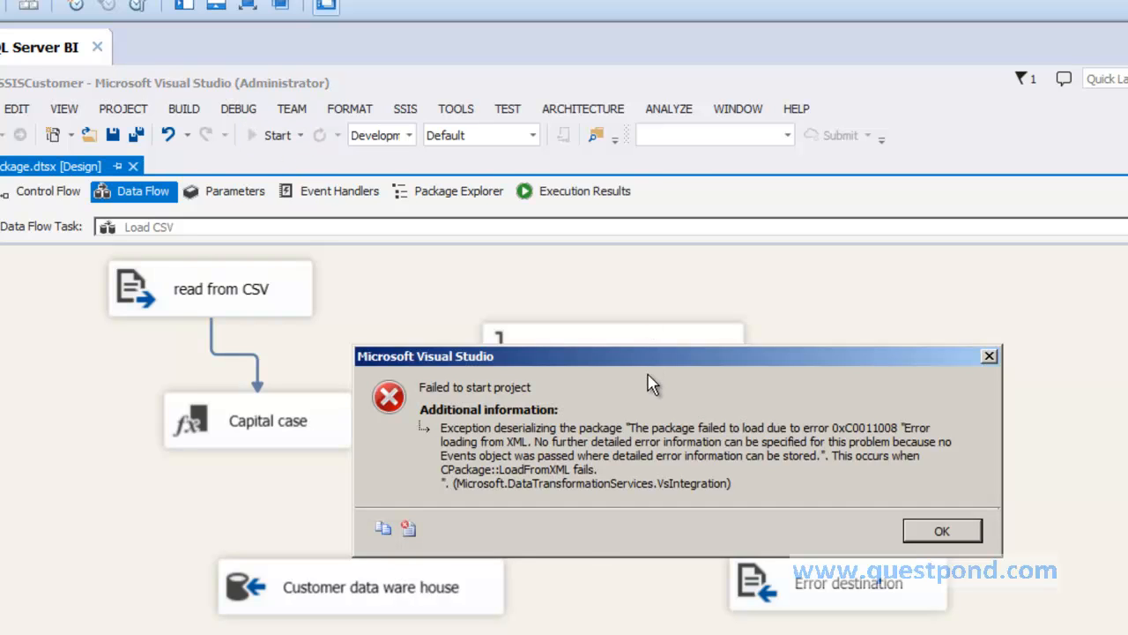
{"action": "left_click_drag", "start_coordinate": [609, 360], "coordinate": [531, 326]}
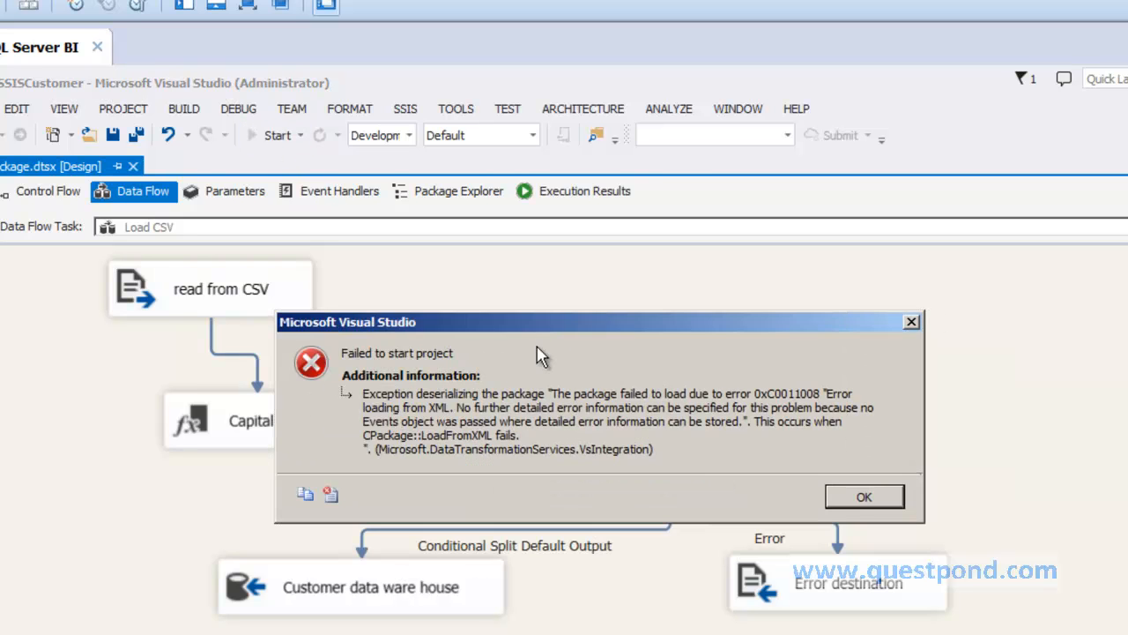
{"action": "left_click", "coordinate": [887, 496]}
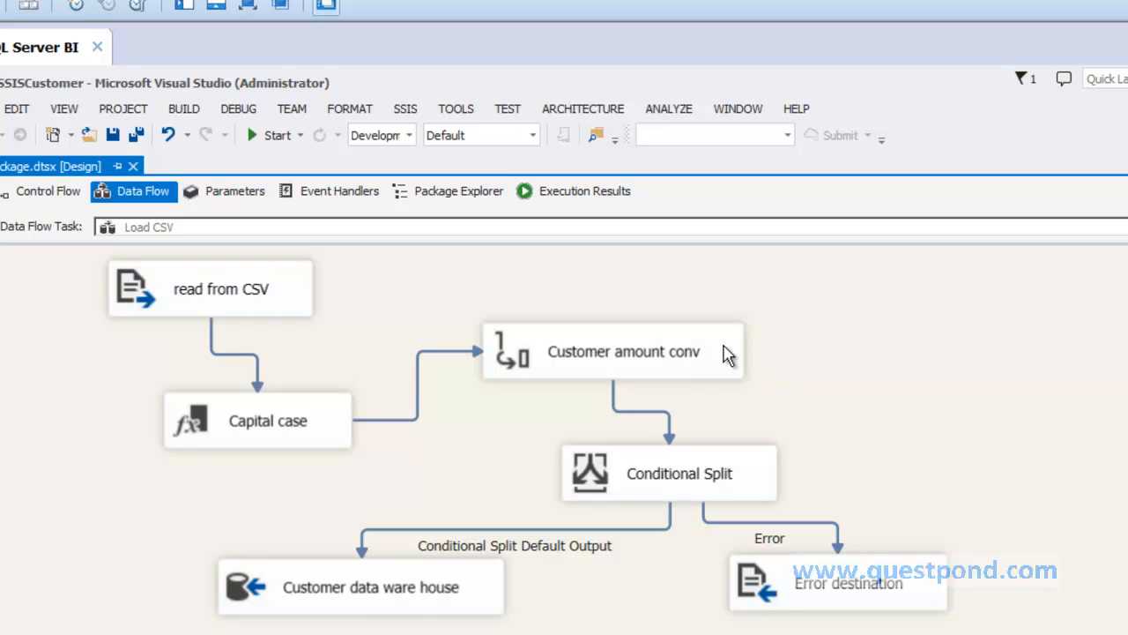
- Set Run64BitRuntime to False in the SSISCustomer project's debugging properties and close Solution Explorer
{"action": "left_click", "coordinate": [66, 112]}
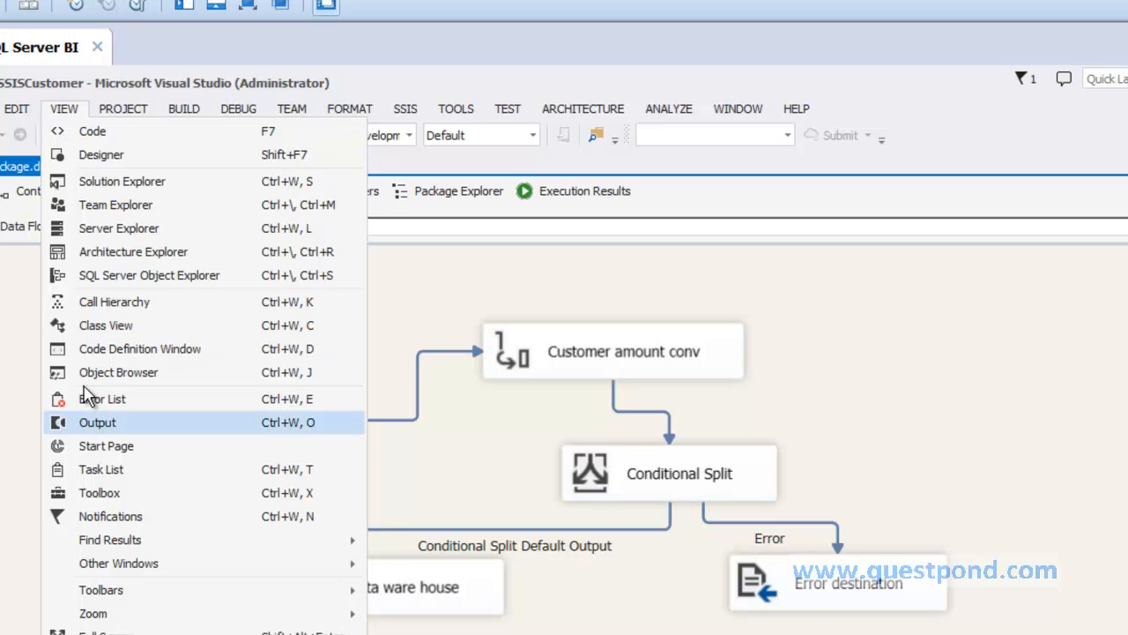
{"action": "left_click", "coordinate": [85, 182]}
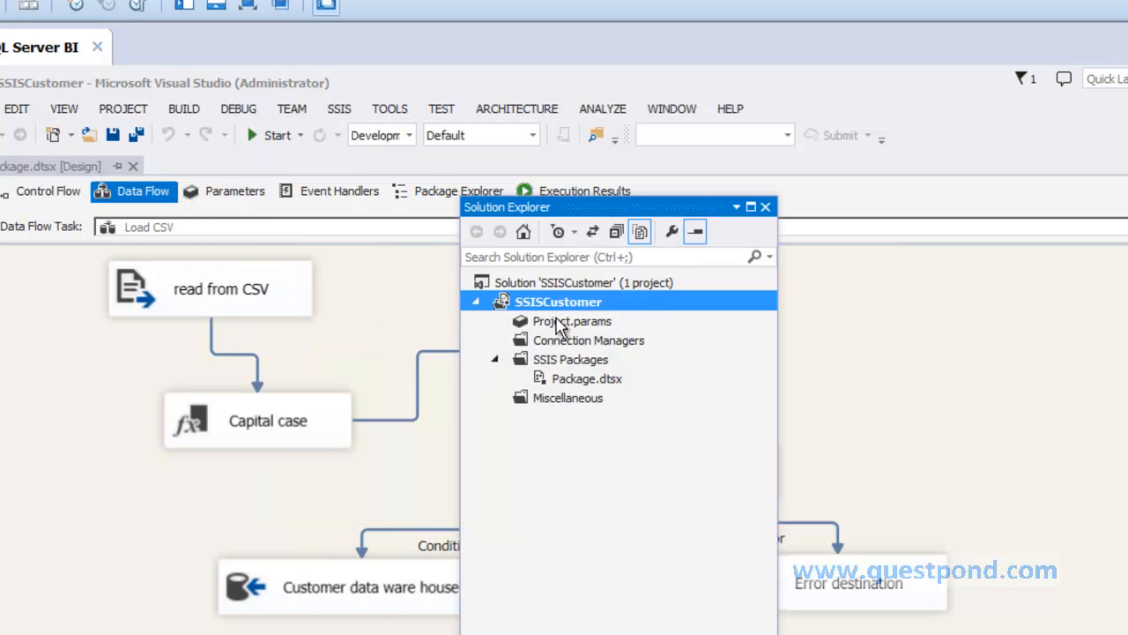
{"action": "right_click", "coordinate": [562, 301]}
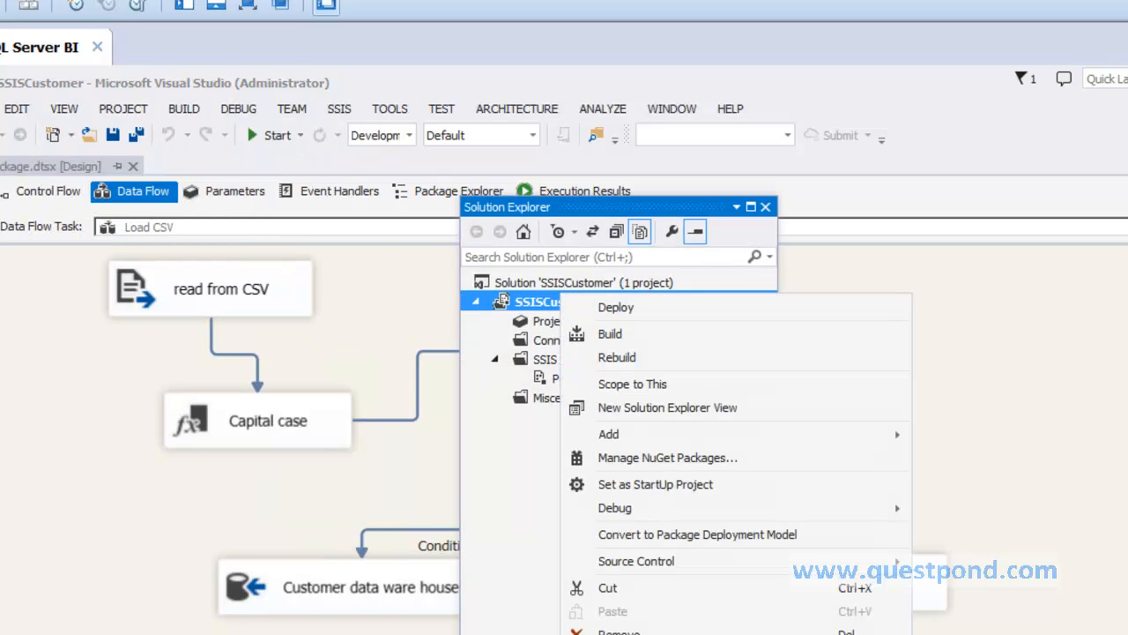
{"action": "left_click", "coordinate": [687, 569]}
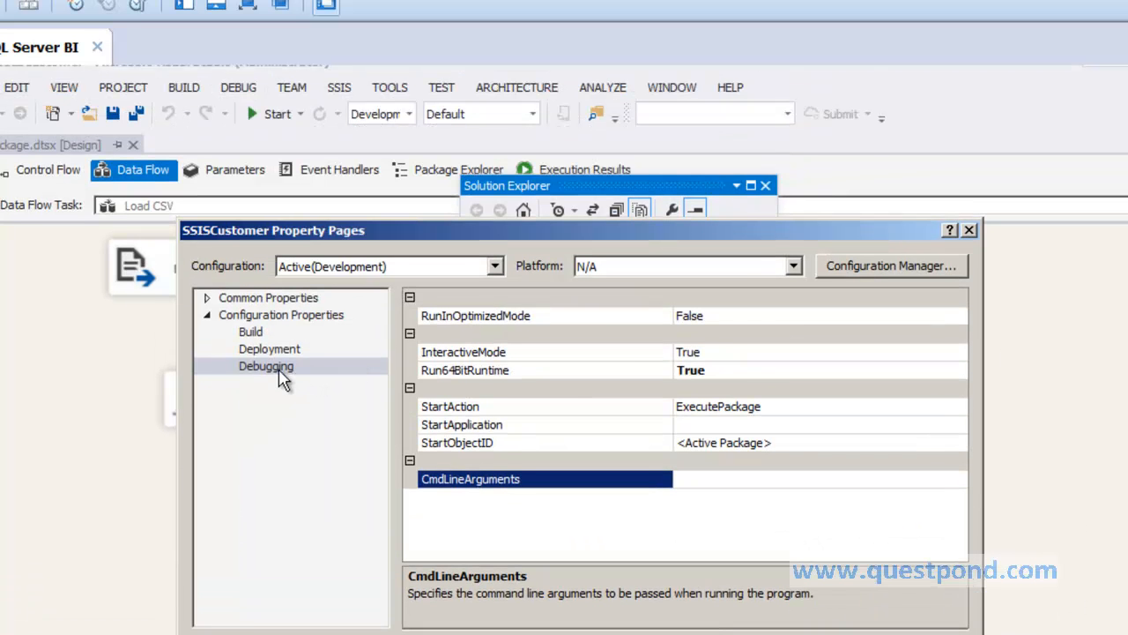
{"action": "double_click", "coordinate": [731, 371]}
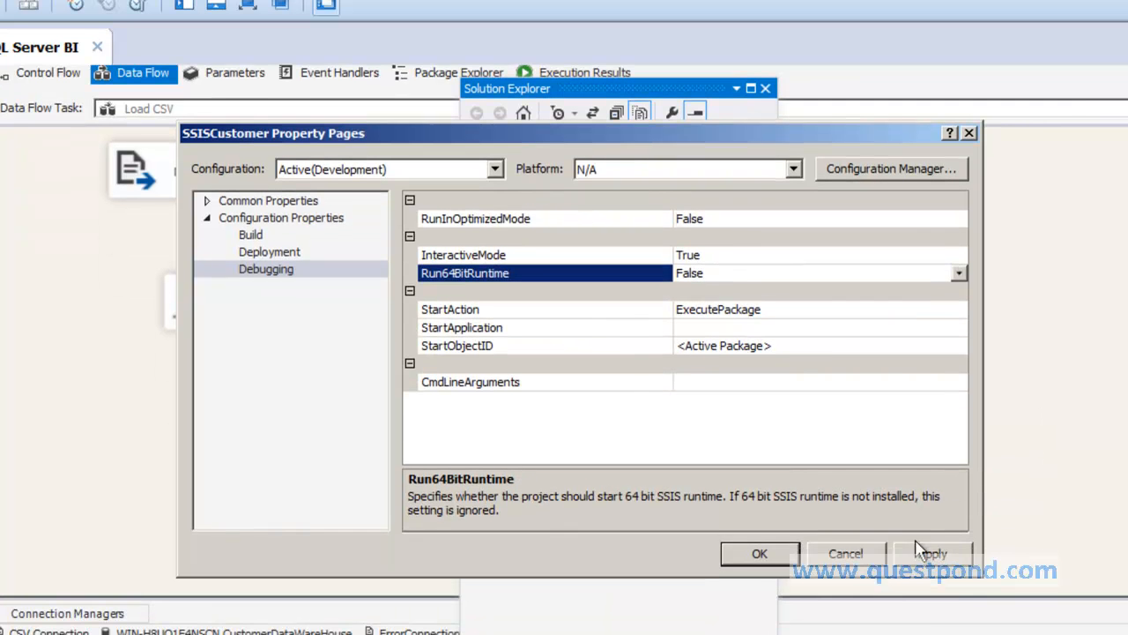
{"action": "left_click", "coordinate": [761, 554]}
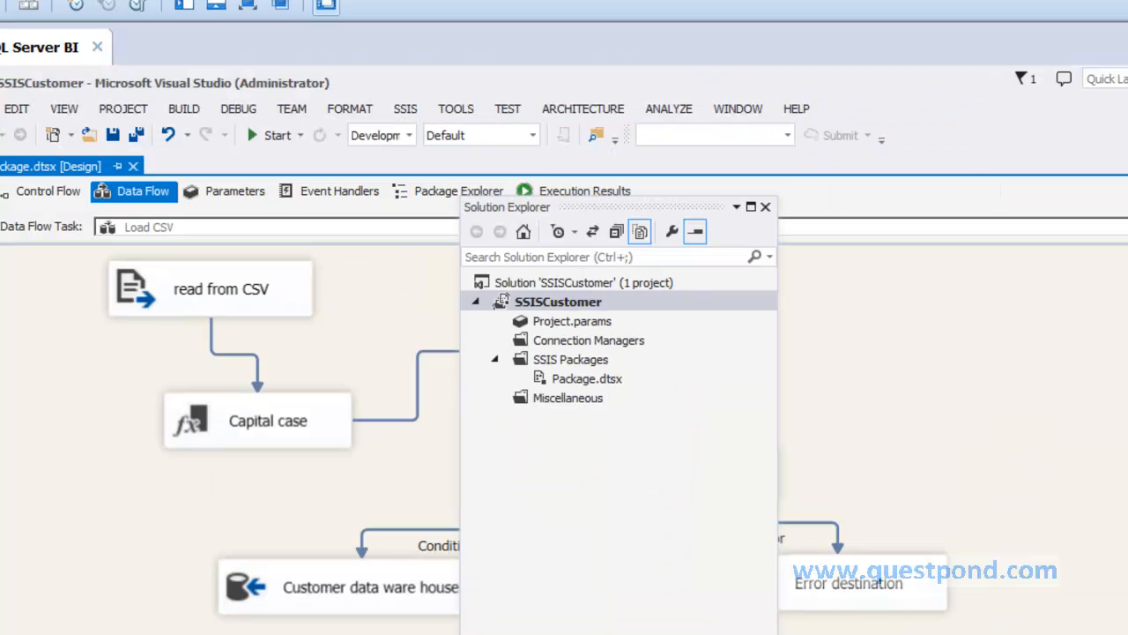
{"action": "left_click", "coordinate": [765, 206]}
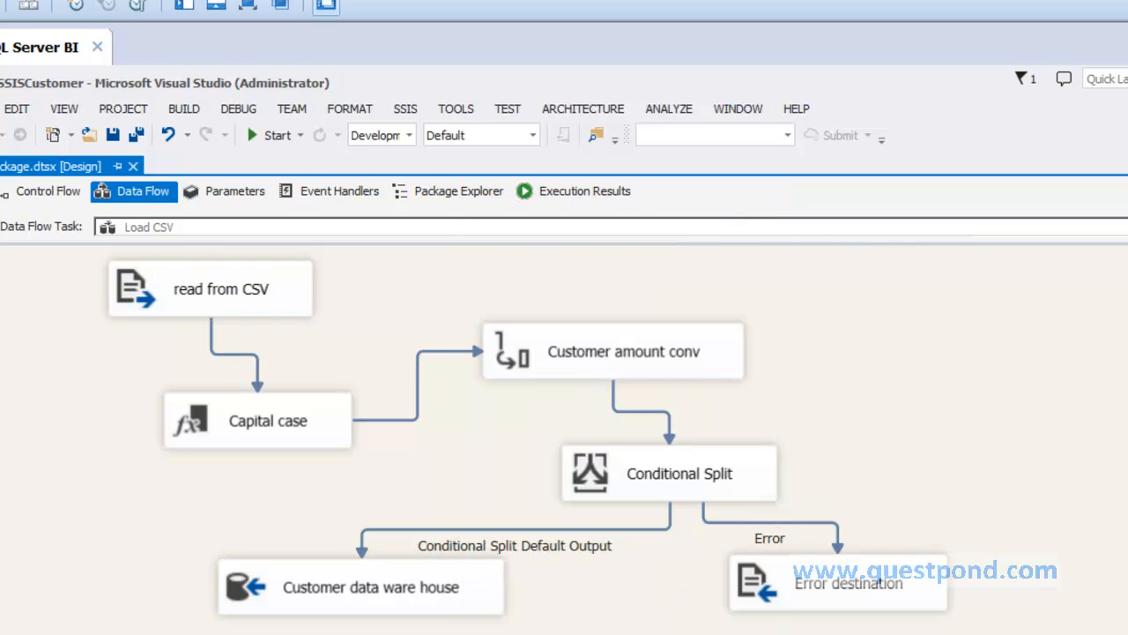
- Run the package and place the Customer file beside the data flow to compare row counts
{"action": "left_click", "coordinate": [270, 136]}
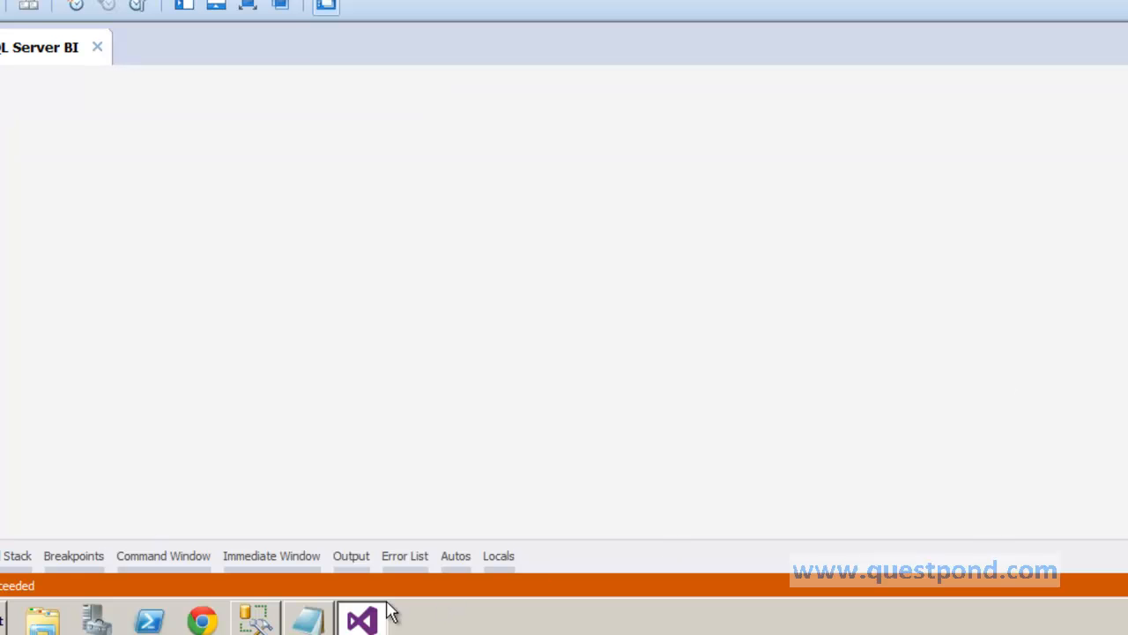
{"action": "left_click", "coordinate": [305, 618]}
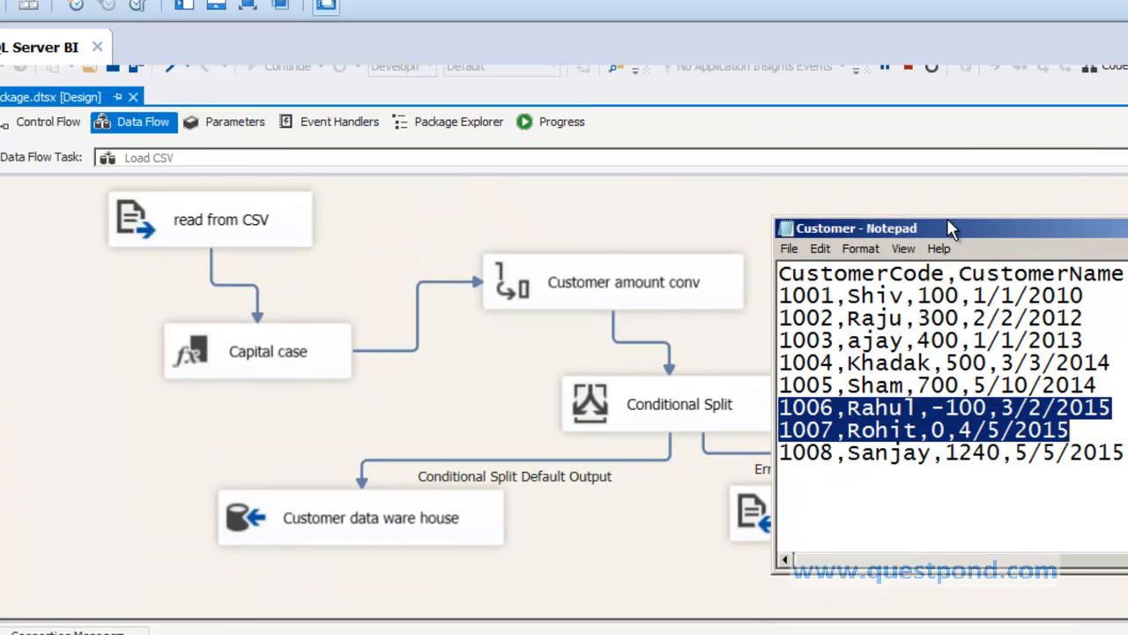
{"action": "left_click_drag", "start_coordinate": [934, 229], "coordinate": [1013, 144]}
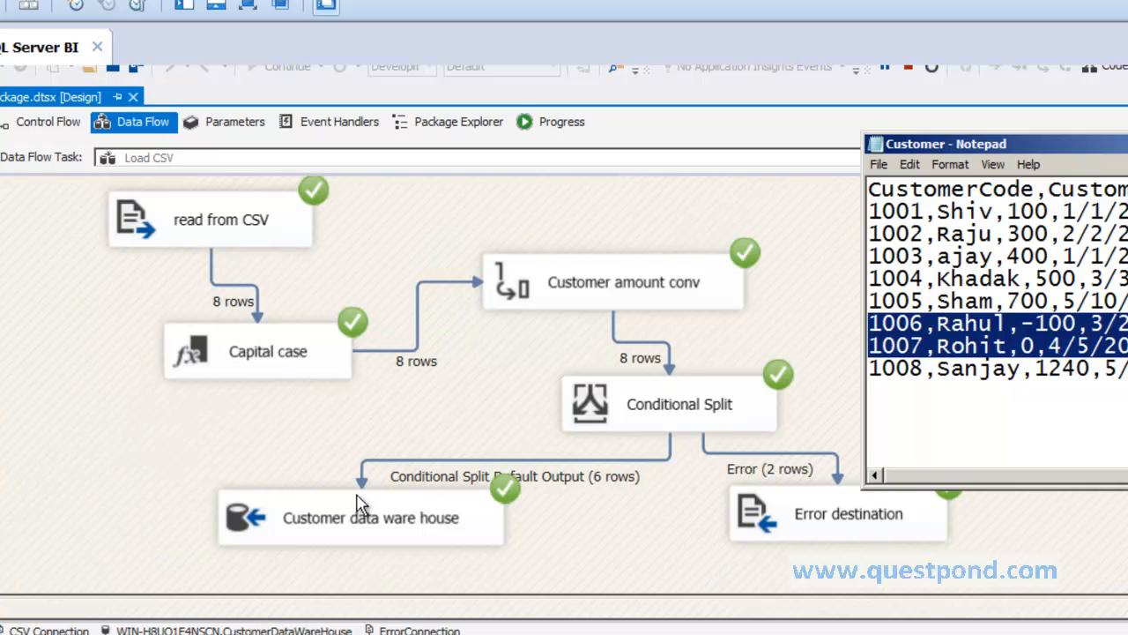
- Switch to SQL Server Management Studio, change the delete statement on tblCustomer to "select *" and execute it
{"action": "left_click", "coordinate": [425, 420]}
{"action": "key", "text": "alt+Tab"}
{"action": "key", "text": "alt+Tab"}
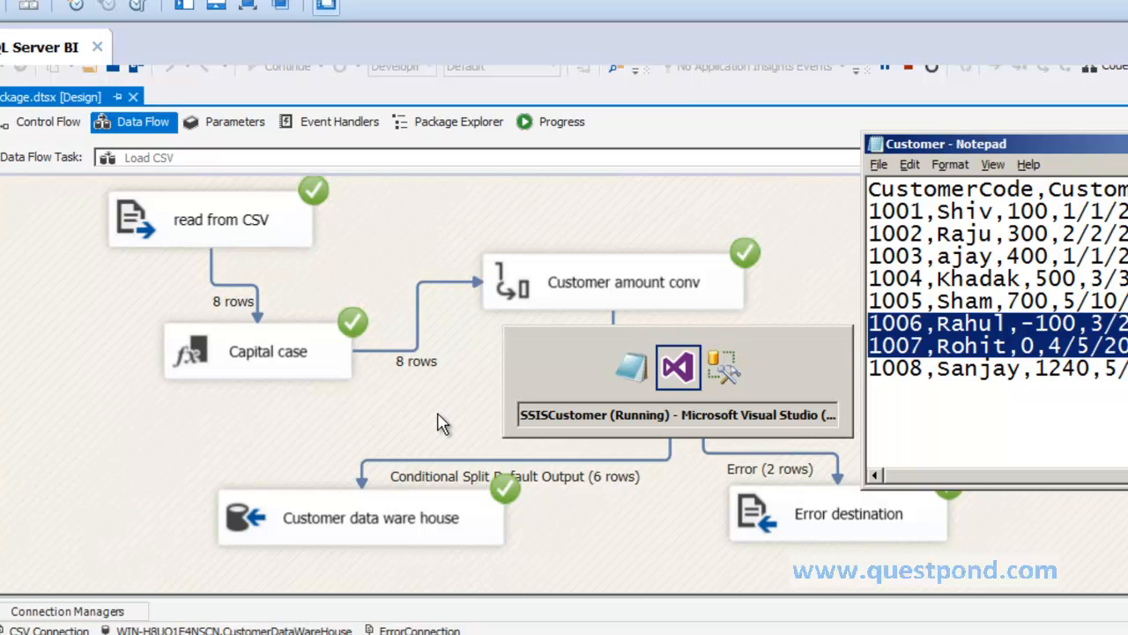
{"action": "key", "text": "alt+Tab"}
{"action": "double_click", "coordinate": [433, 153]}
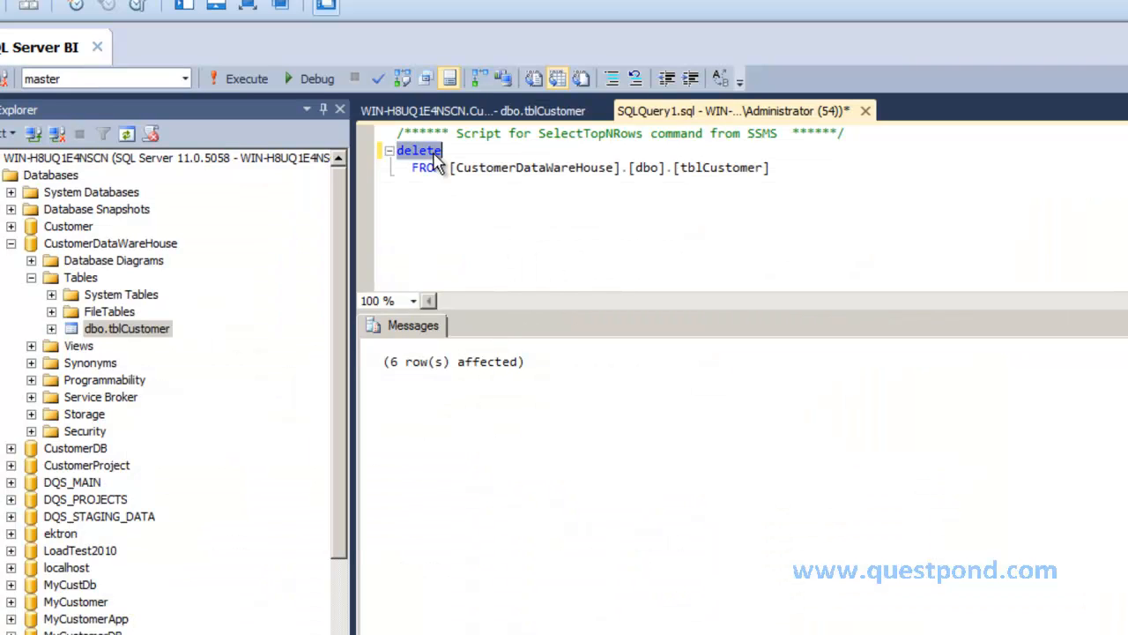
{"action": "type", "text": "select"}
{"action": "left_click", "coordinate": [242, 79]}
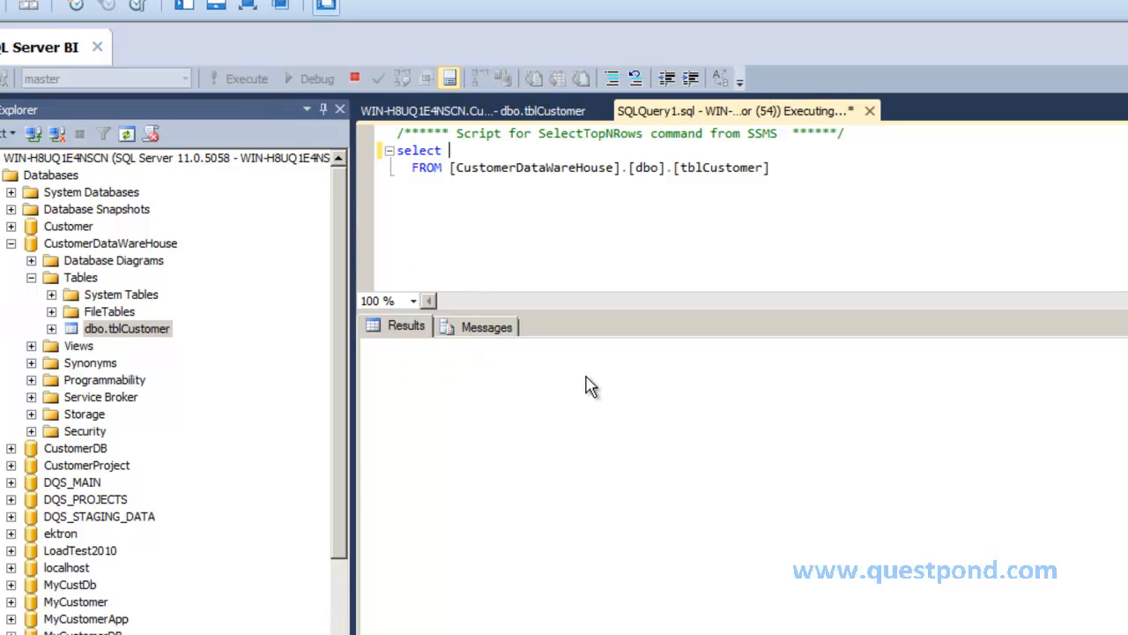
{"action": "left_click", "coordinate": [597, 199]}
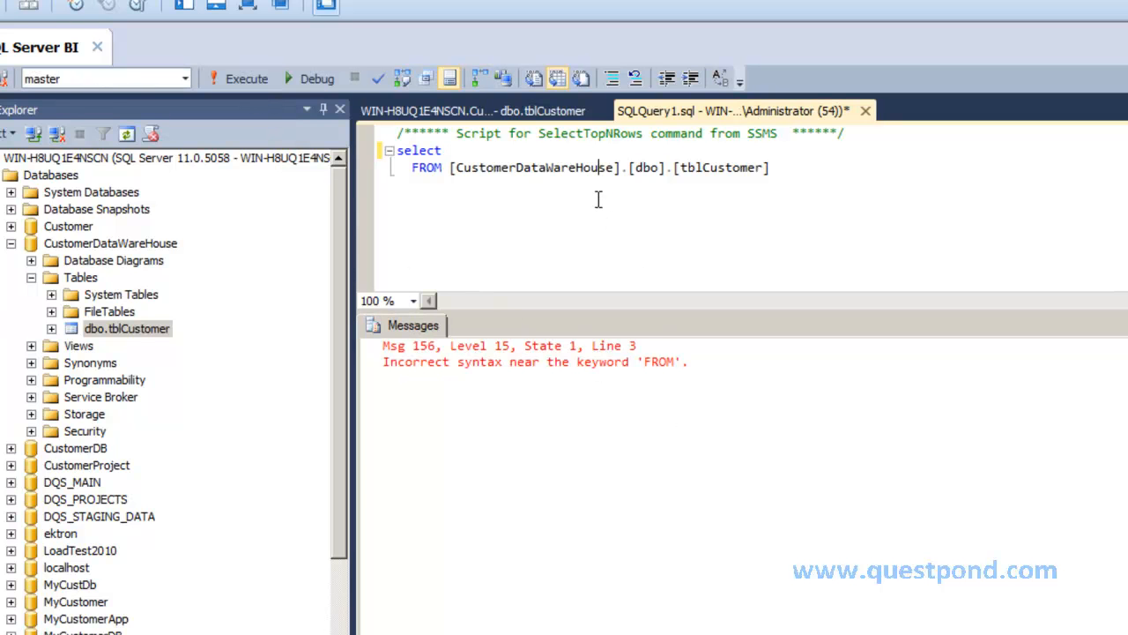
{"action": "left_click", "coordinate": [473, 149]}
{"action": "type", "text": "*"}
{"action": "left_click", "coordinate": [248, 80]}
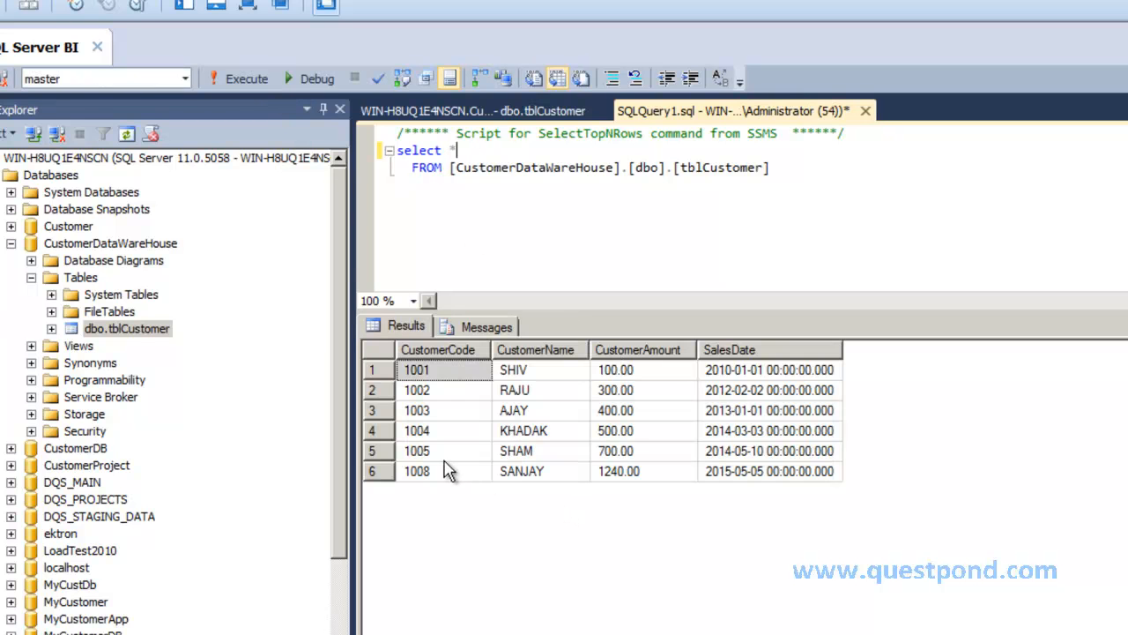
- Compare the tblCustomer query results with the rows in the Customer source file
{"action": "left_click", "coordinate": [412, 471]}
{"action": "key", "text": "alt+Tab"}
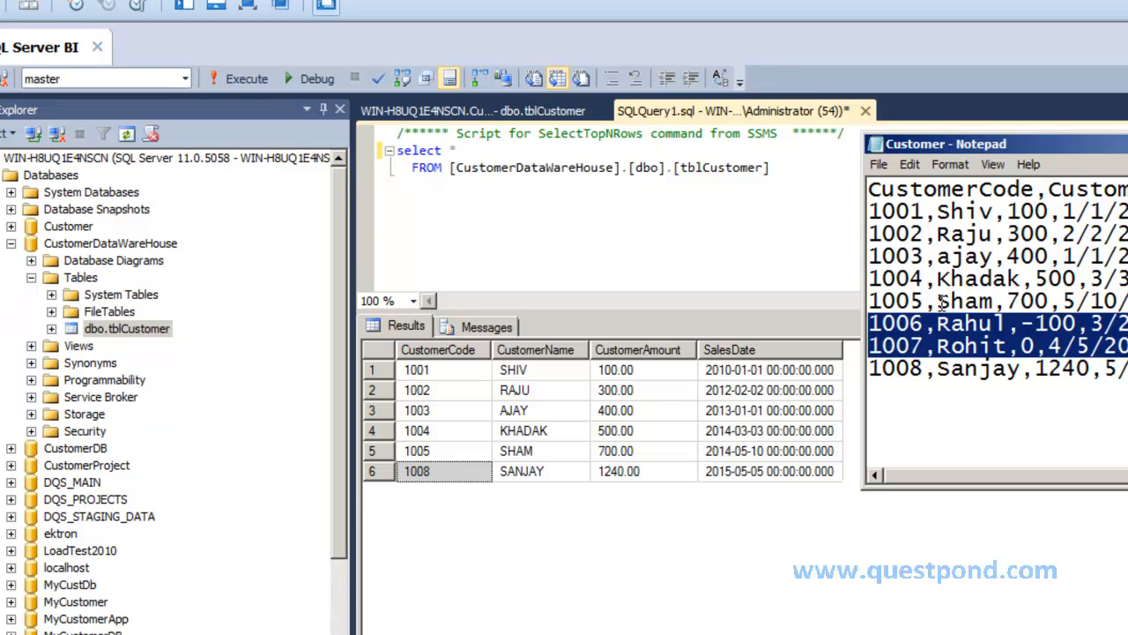
{"action": "left_click", "coordinate": [619, 236]}
{"action": "key", "text": "alt+Tab"}
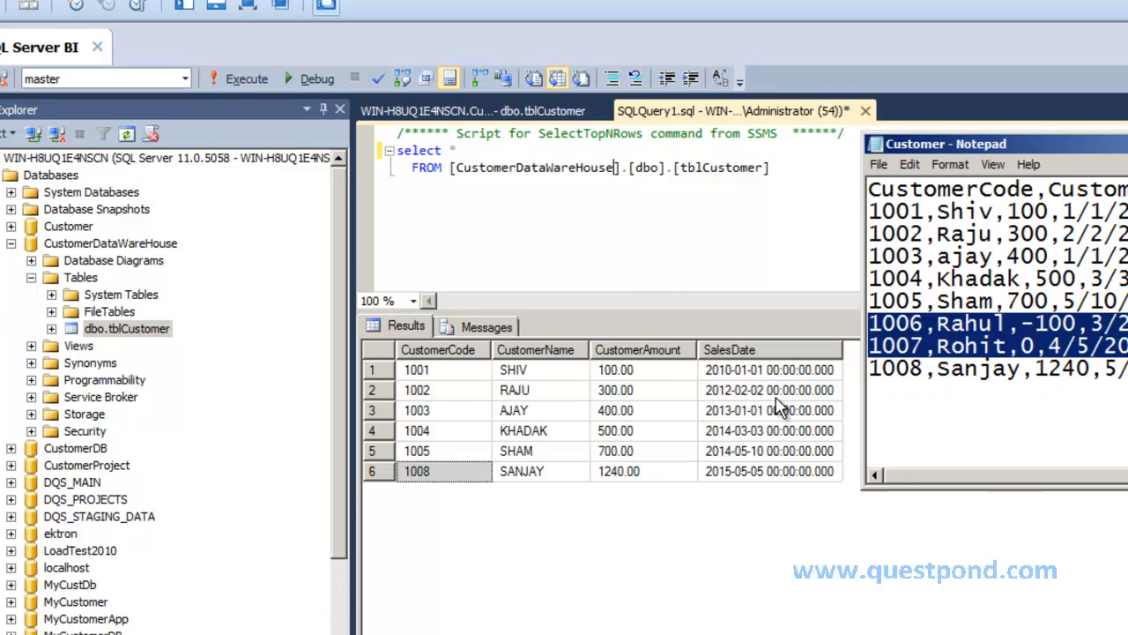
{"action": "left_click", "coordinate": [721, 259]}
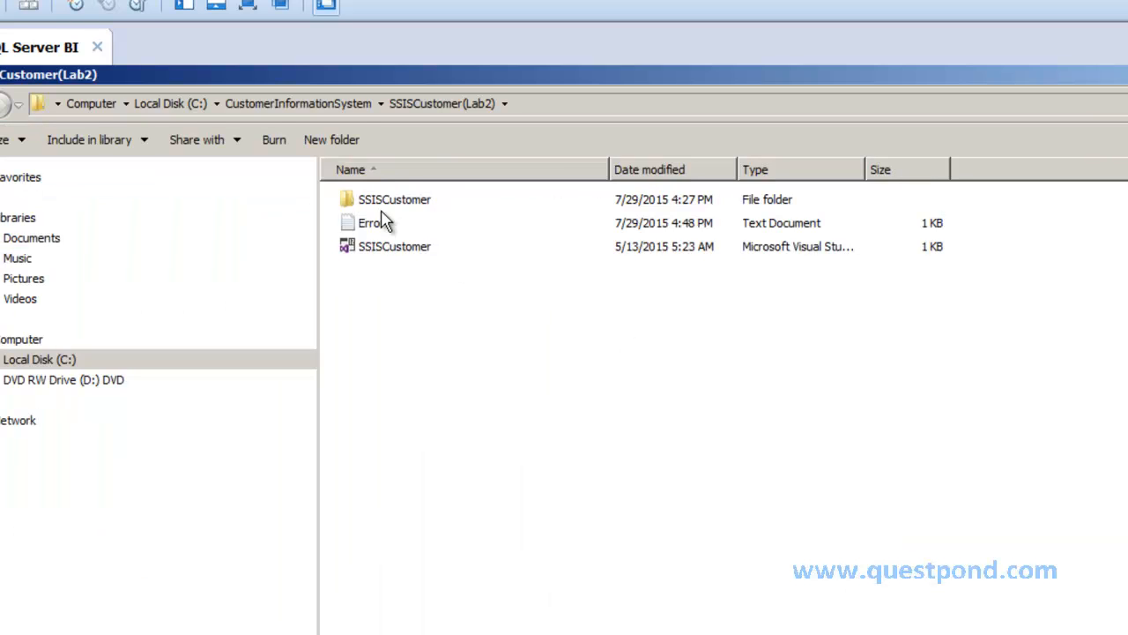
- Open the Error text file from the SSISCustomer(Lab2) folder and reposition its window to review the rejected rows
{"action": "double_click", "coordinate": [371, 232]}
{"action": "left_click", "coordinate": [790, 511]}
{"action": "left_click", "coordinate": [692, 486]}
{"action": "left_click_drag", "start_coordinate": [719, 489], "coordinate": [552, 276]}
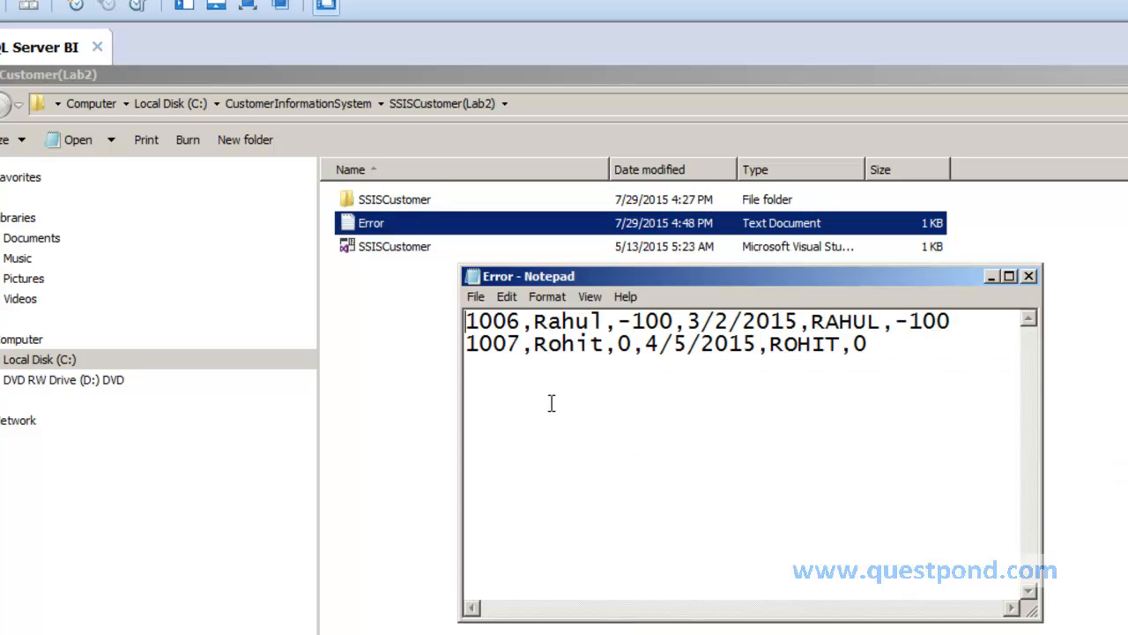
- Switch back to the running package in Visual Studio and stop debugging
{"action": "left_click", "coordinate": [421, 407]}
{"action": "key", "text": "alt+Tab"}
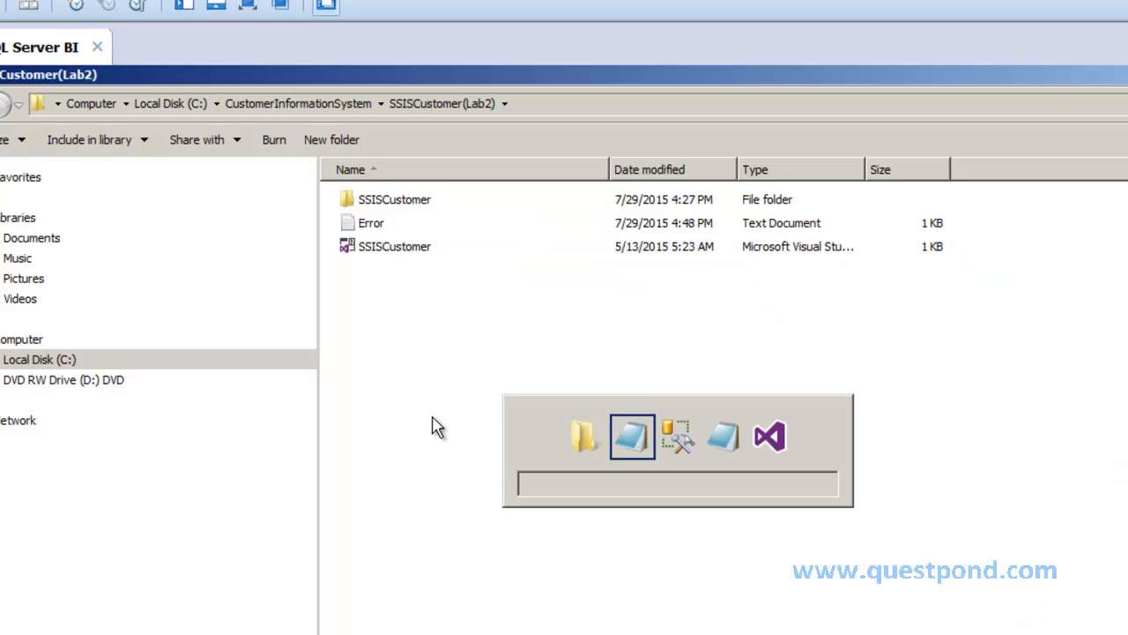
{"action": "key", "text": "alt+Tab"}
{"action": "key", "text": "alt+Tab"}
{"action": "key", "text": "alt+Tab"}
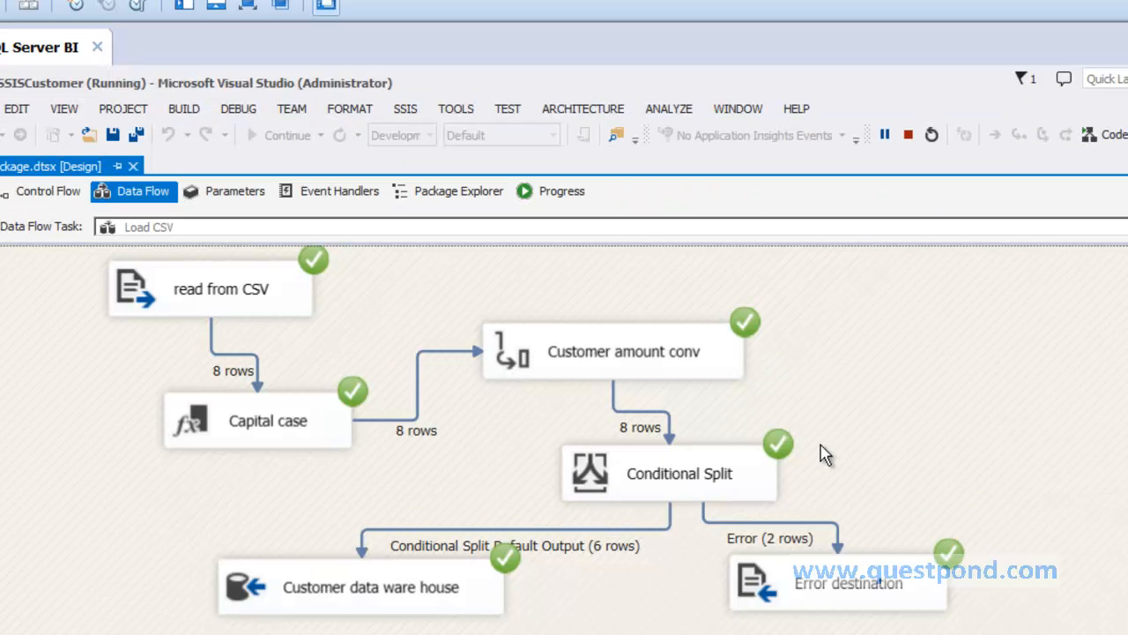
{"action": "left_click", "coordinate": [909, 134]}
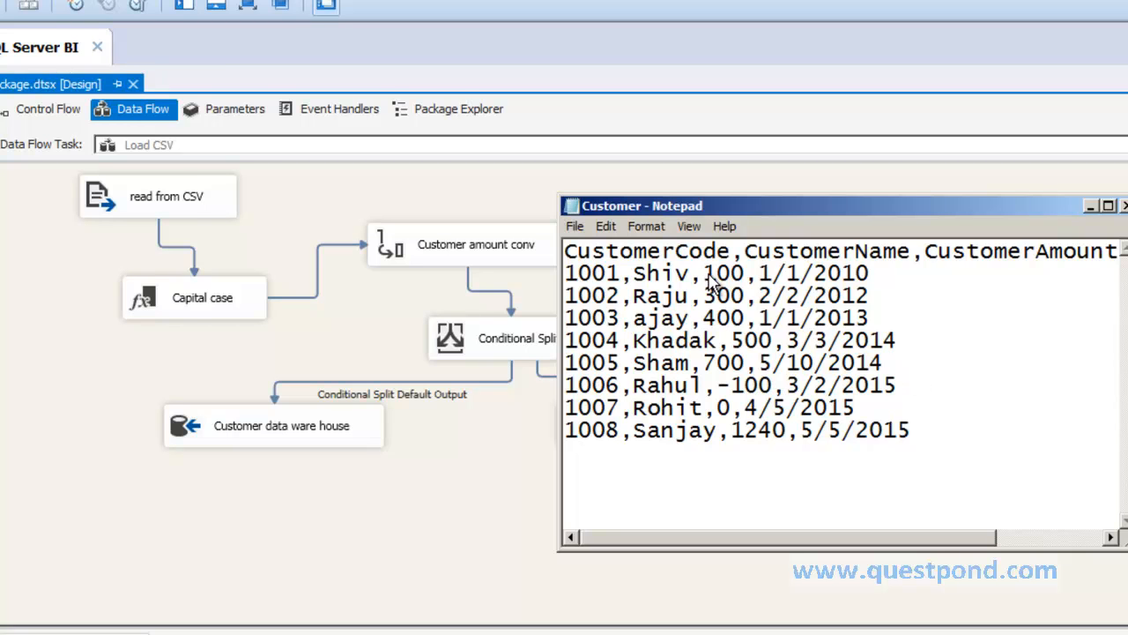
- Replace the amount in the Customer file's first data row with "hundred" and save the file
{"action": "key", "text": "shift+Right"}
{"action": "key", "text": "shift+Right"}
{"action": "key", "text": "shift+Right"}
{"action": "type", "text": "hundred"}
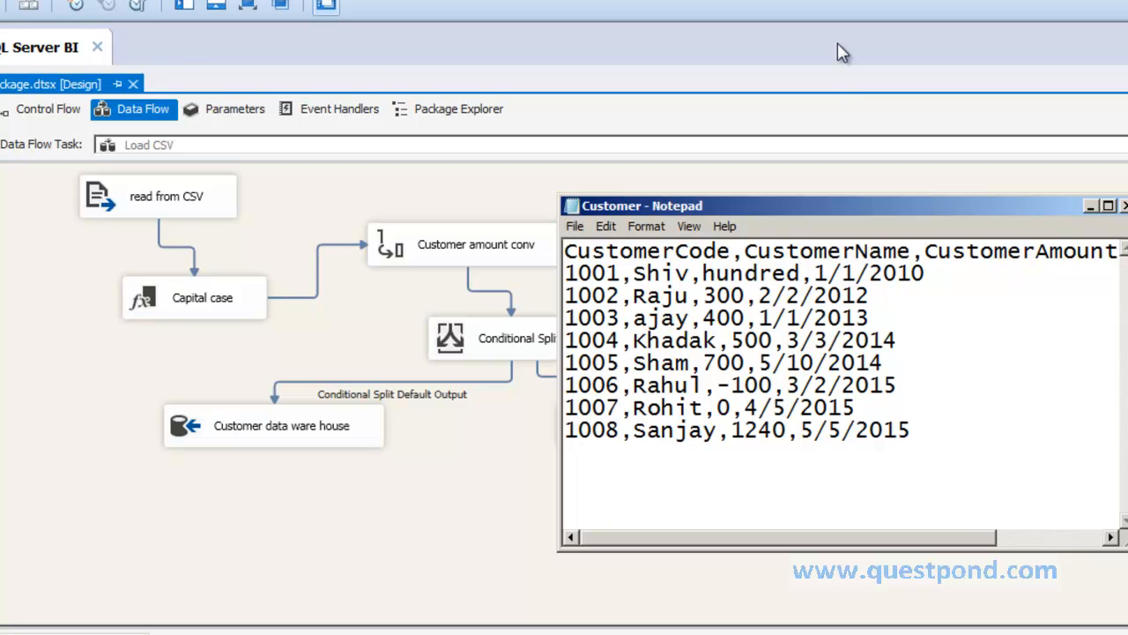
{"action": "left_click", "coordinate": [575, 227]}
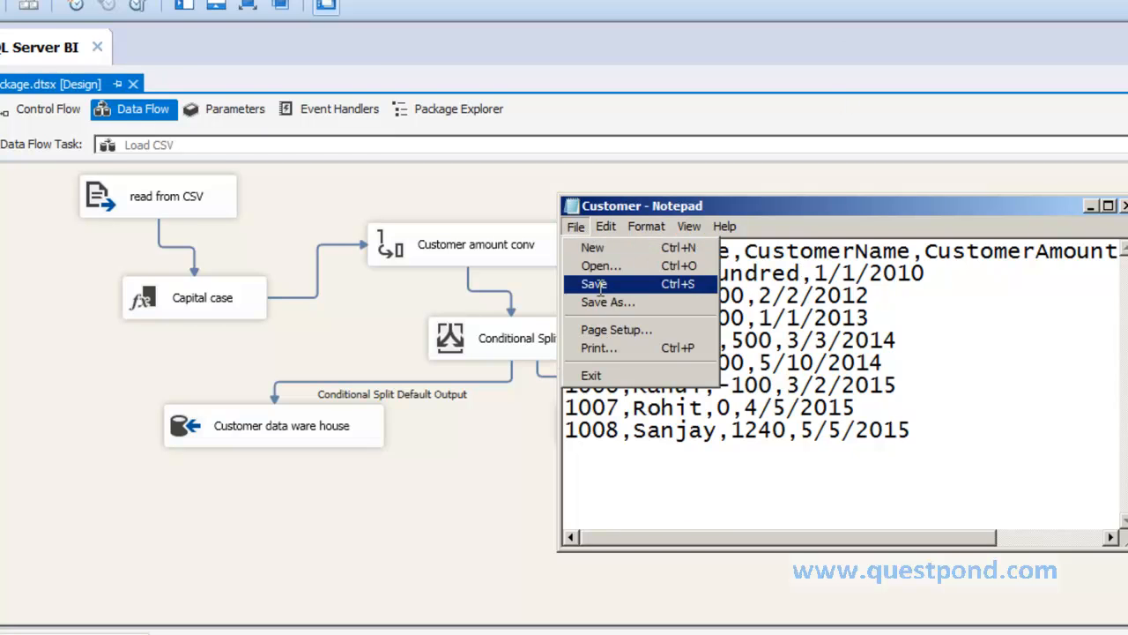
{"action": "left_click", "coordinate": [594, 284]}
- Switch to SQL Server Management Studio and open tblCustomer's design to check the CustomerAmount column's data type
{"action": "left_click", "coordinate": [32, 405]}
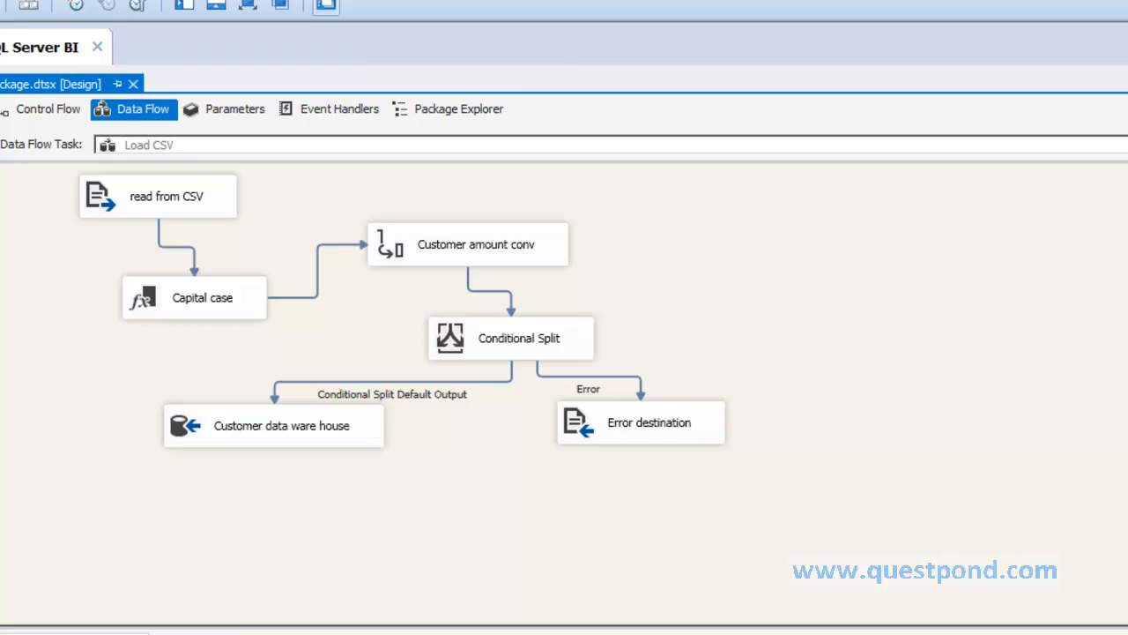
{"action": "left_click", "coordinate": [330, 617]}
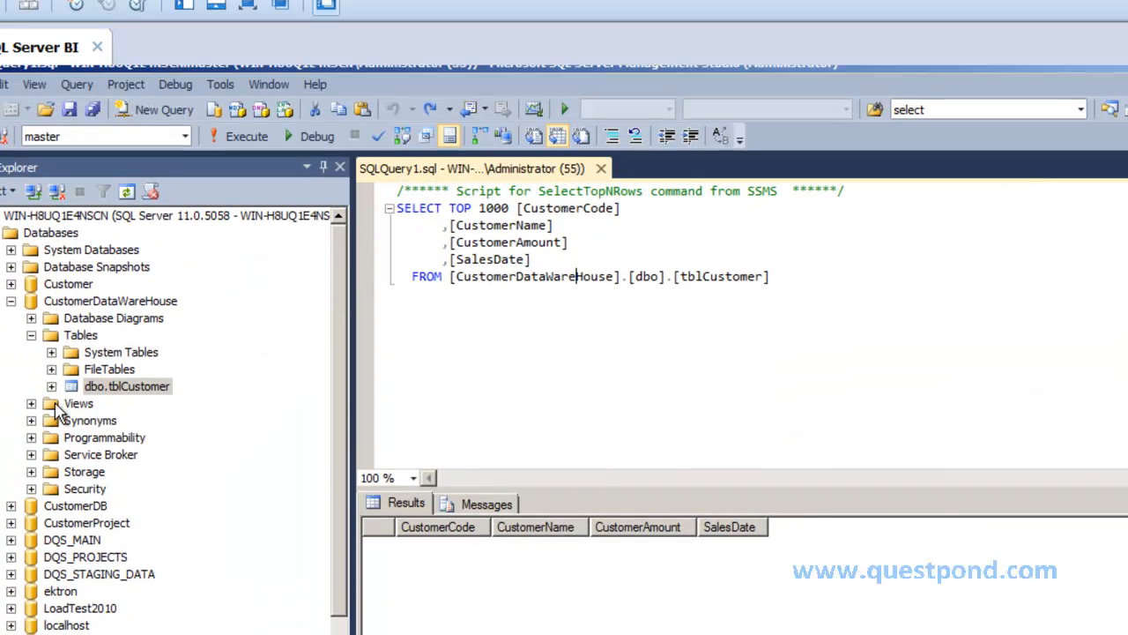
{"action": "right_click", "coordinate": [76, 381]}
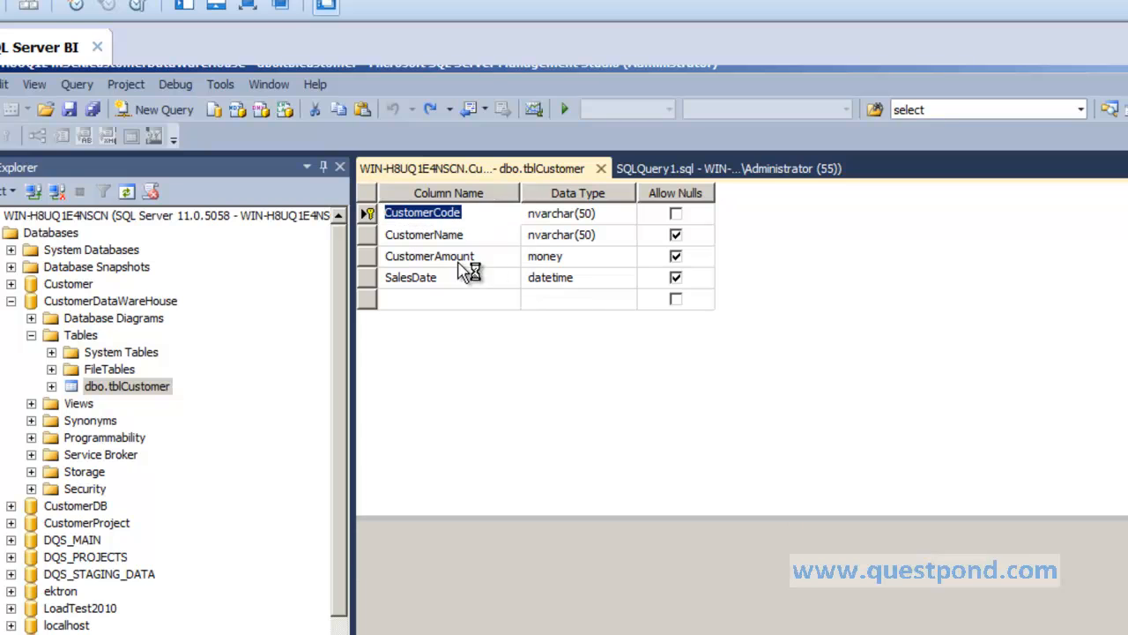
{"action": "left_click", "coordinate": [491, 261]}
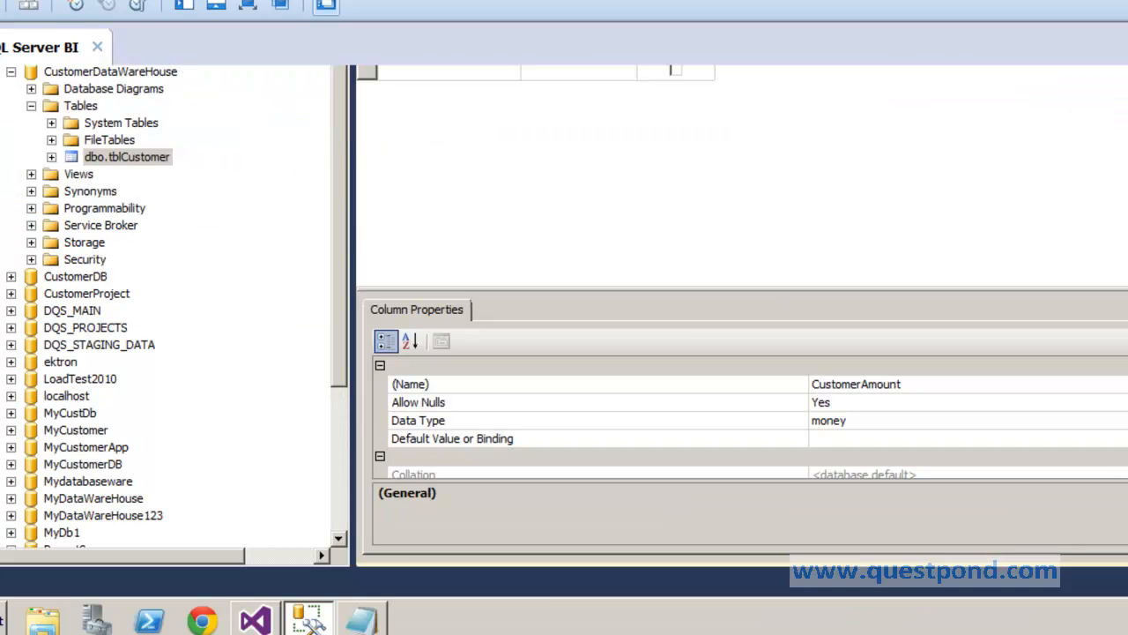
- Switch back to Visual Studio and run the package against the edited Customer file
{"action": "left_click", "coordinate": [274, 614]}
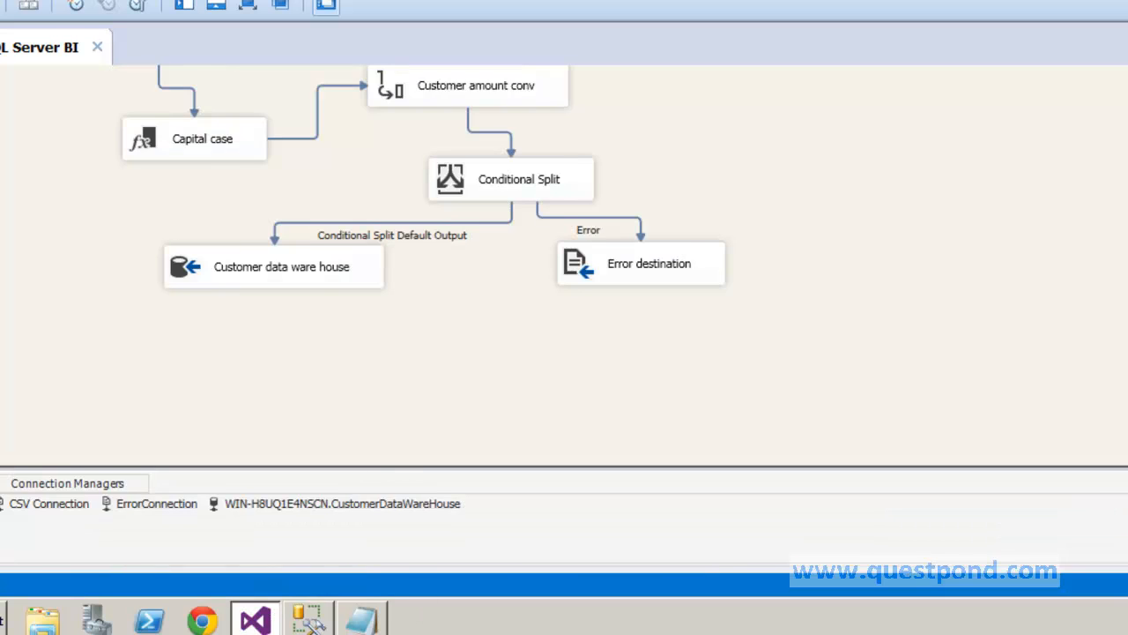
{"action": "left_click", "coordinate": [278, 115]}
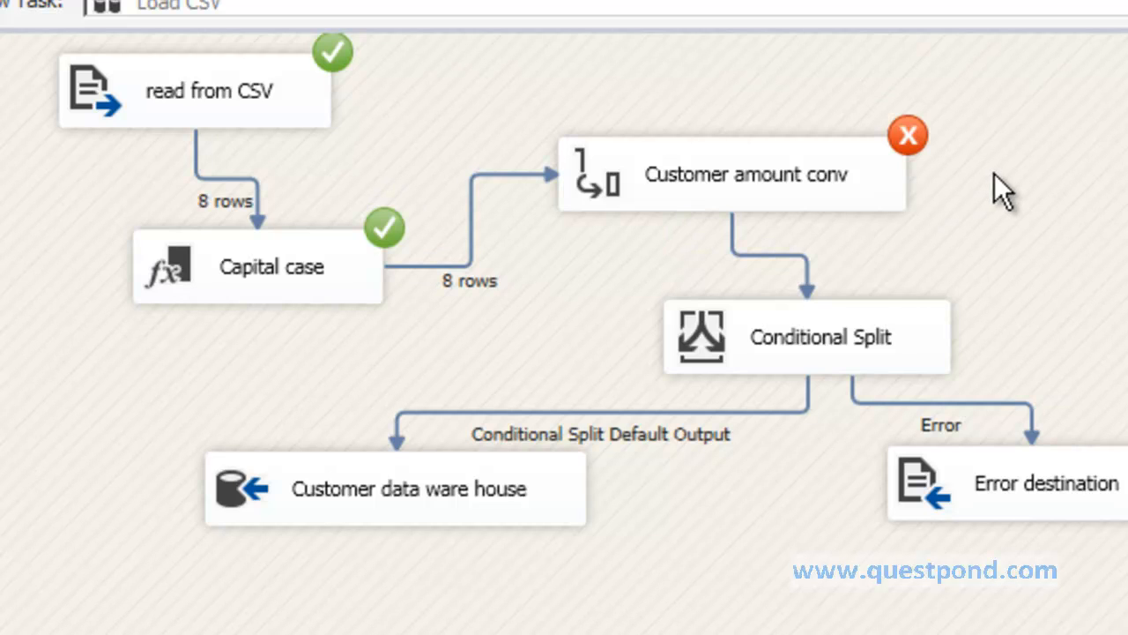
- Switch to the Customer file in Notepad, highlight "hundred" in the first data row, and switch back to Visual Studio
{"action": "key", "text": "alt+Tab"}
{"action": "key", "text": "alt+Tab"}
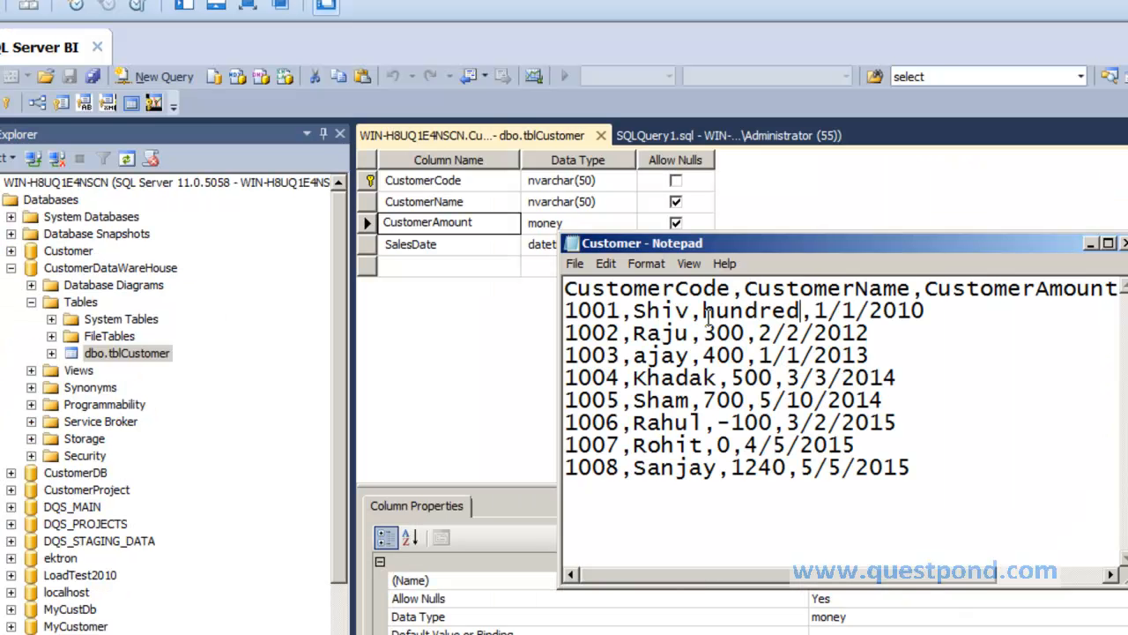
{"action": "left_click_drag", "start_coordinate": [704, 311], "coordinate": [739, 311]}
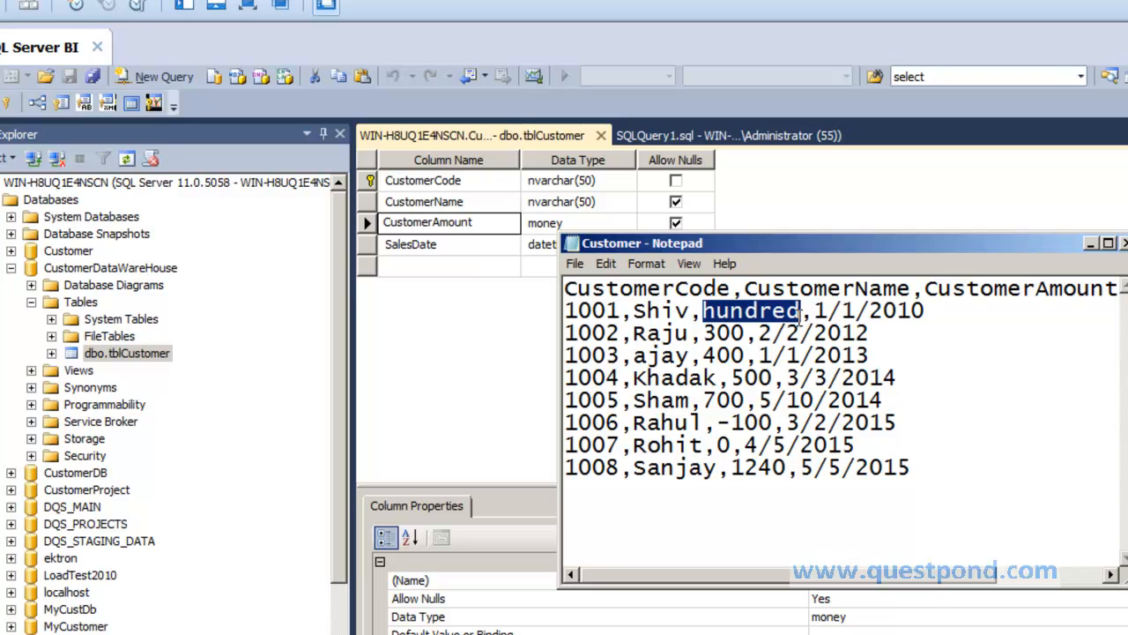
{"action": "key", "text": "alt+Tab"}
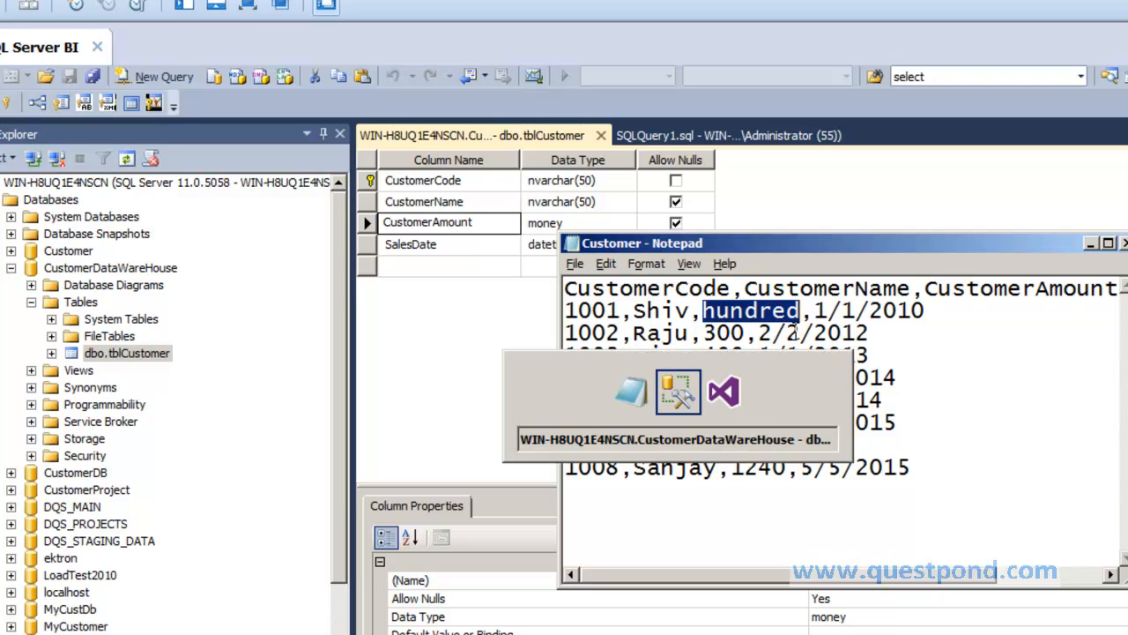
{"action": "key", "text": "alt+Tab"}
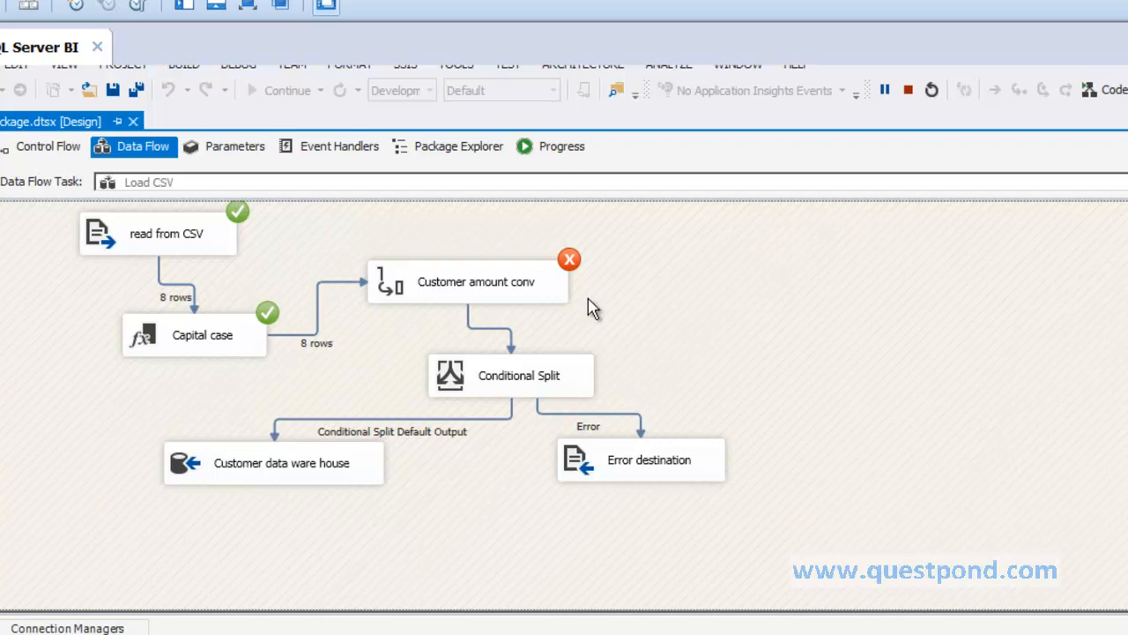
- Examine the package's execution progress log for the errors raised by Customer amount conv
{"action": "left_click", "coordinate": [555, 155]}
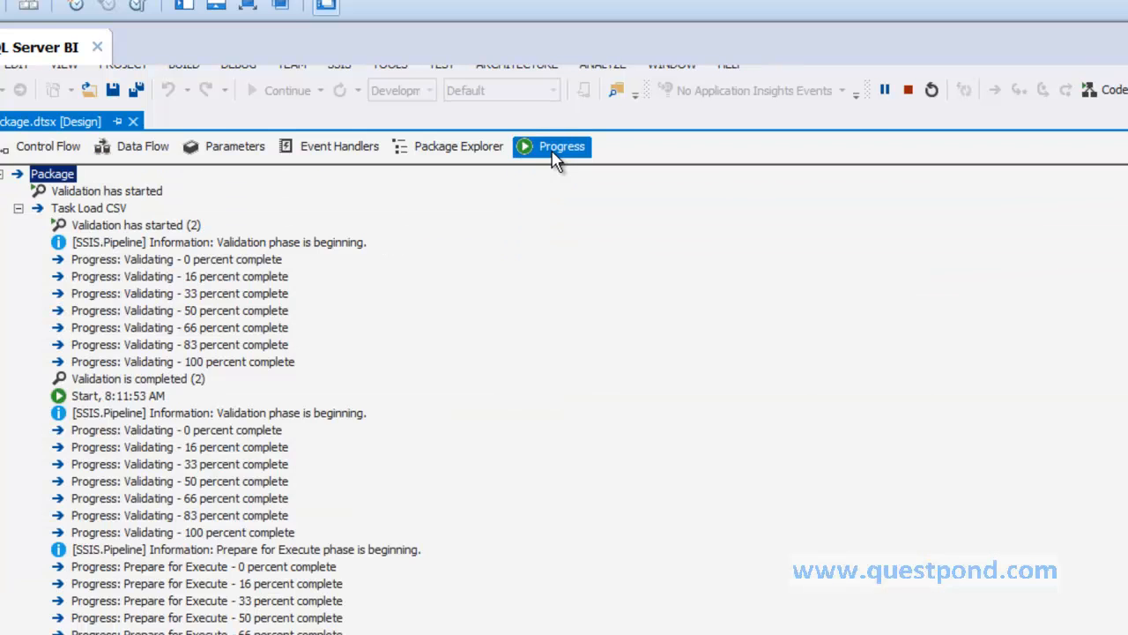
{"action": "left_click", "coordinate": [264, 311]}
{"action": "scroll", "coordinate": [264, 316], "scroll_direction": "down", "scroll_amount": 1}
{"action": "scroll", "coordinate": [264, 313], "scroll_direction": "down", "scroll_amount": 10}
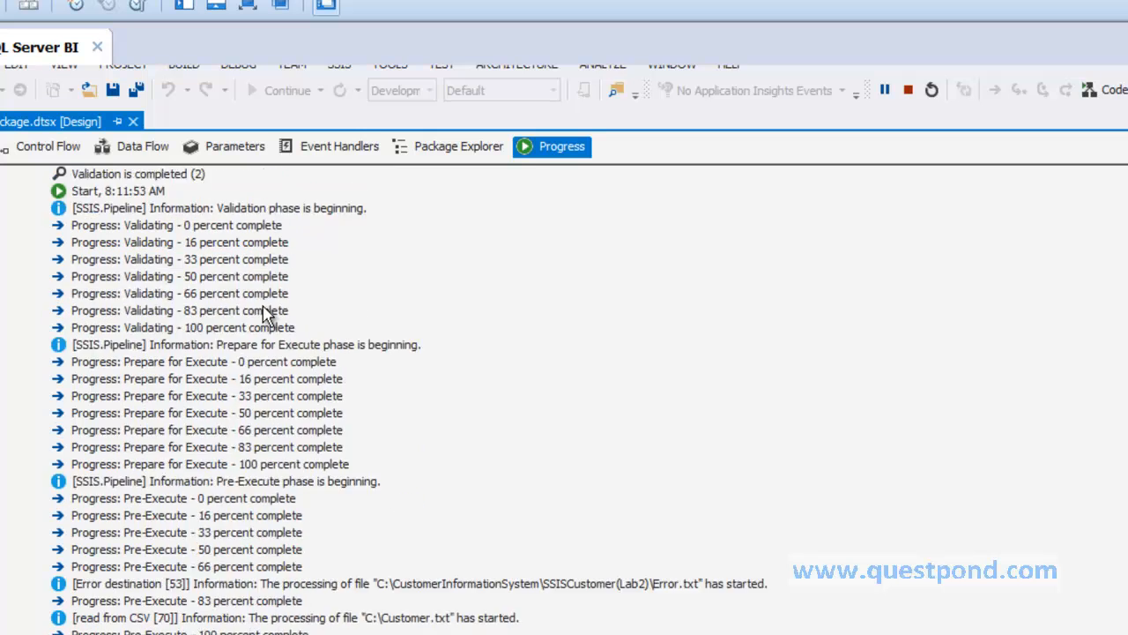
{"action": "left_click", "coordinate": [267, 327]}
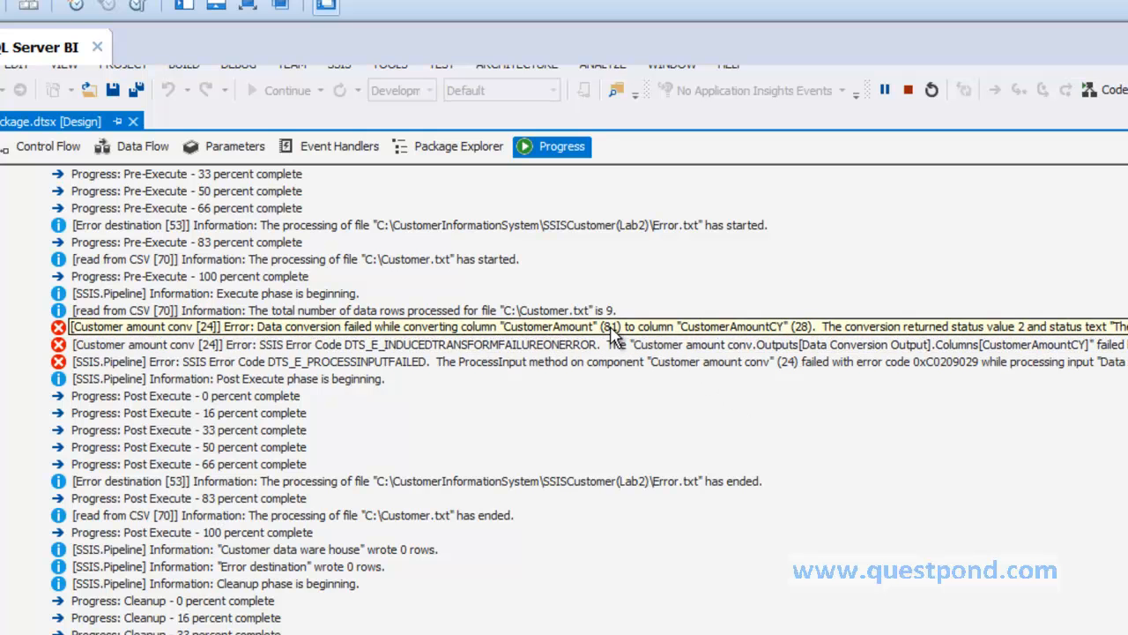
- Recheck the first row's amount in Notepad and CustomerAmount's data type in Management Studio, and return to Visual Studio
{"action": "key", "text": "alt+Tab"}
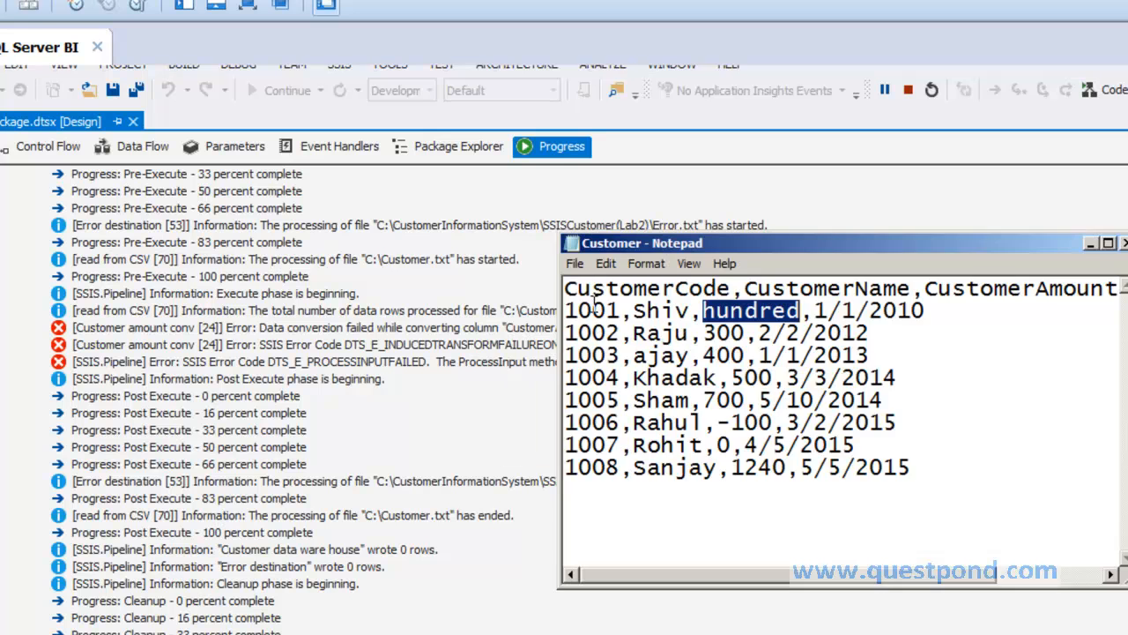
{"action": "key", "text": "alt+Tab"}
{"action": "key", "text": "alt+Tab"}
{"action": "key", "text": "alt+Tab"}
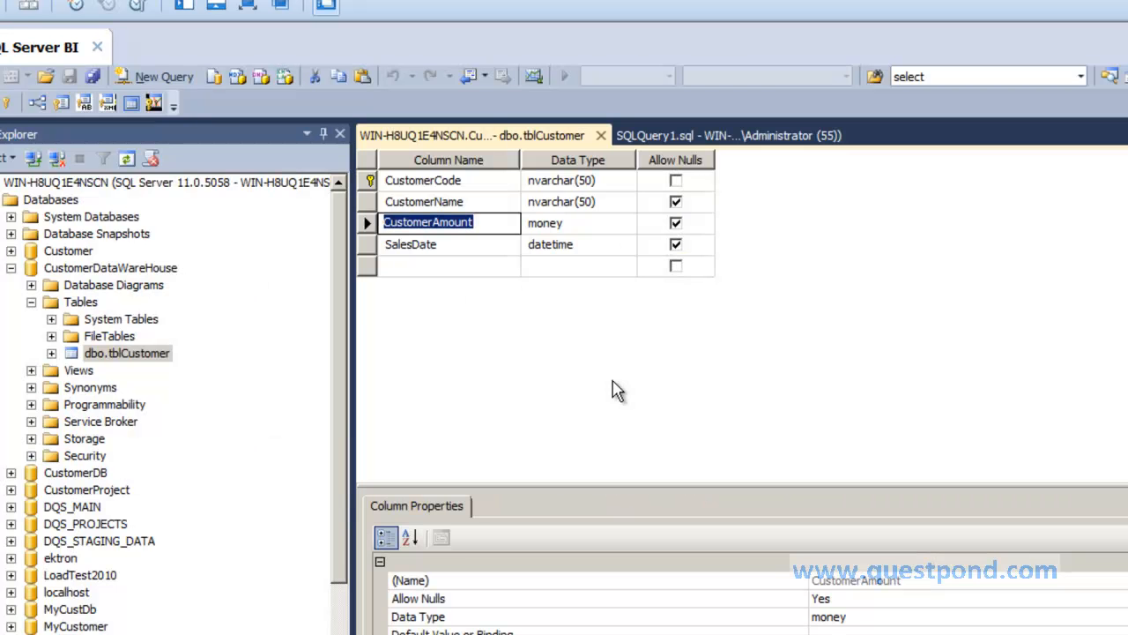
{"action": "key", "text": "alt+Tab"}
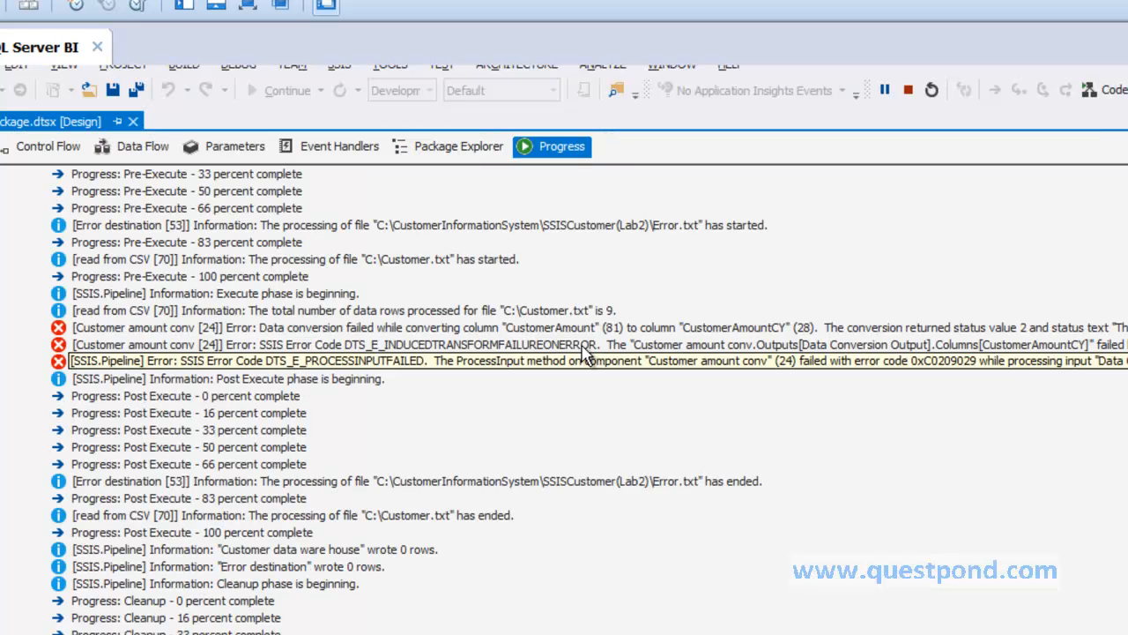
- Return to the Load CSV data flow and stop debugging the package
{"action": "left_click", "coordinate": [51, 146]}
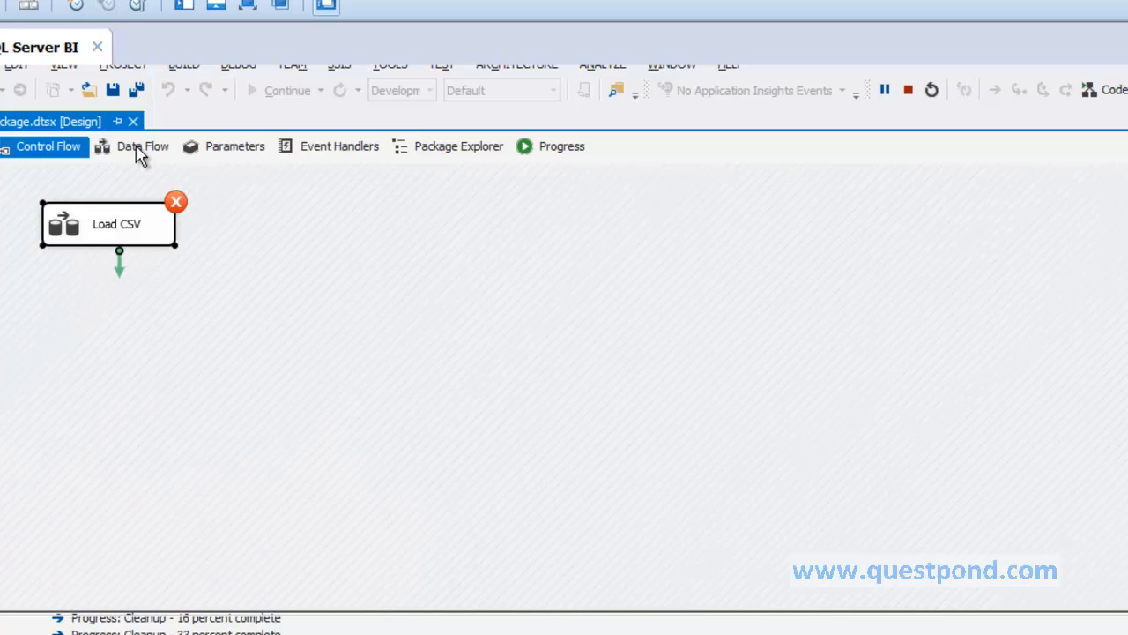
{"action": "left_click", "coordinate": [148, 155]}
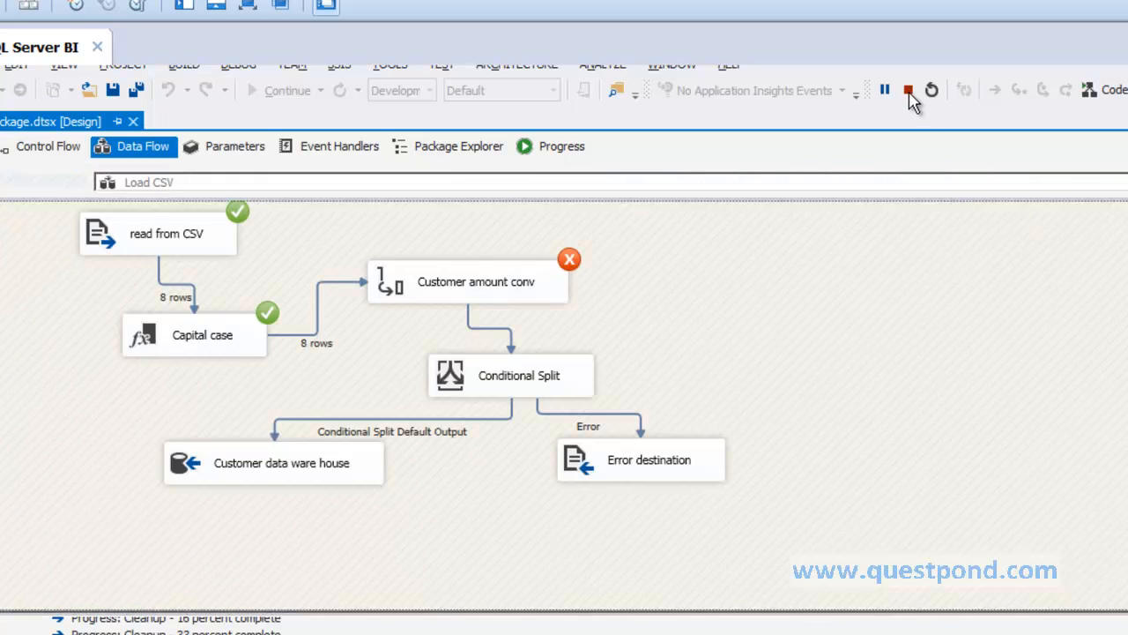
{"action": "left_click", "coordinate": [911, 93]}
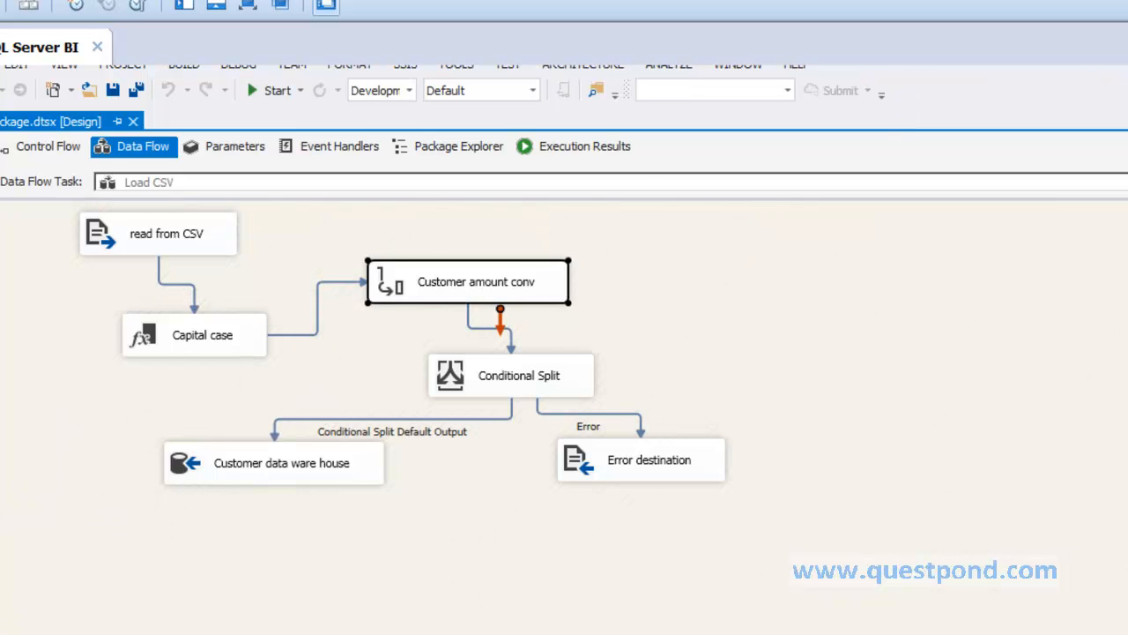
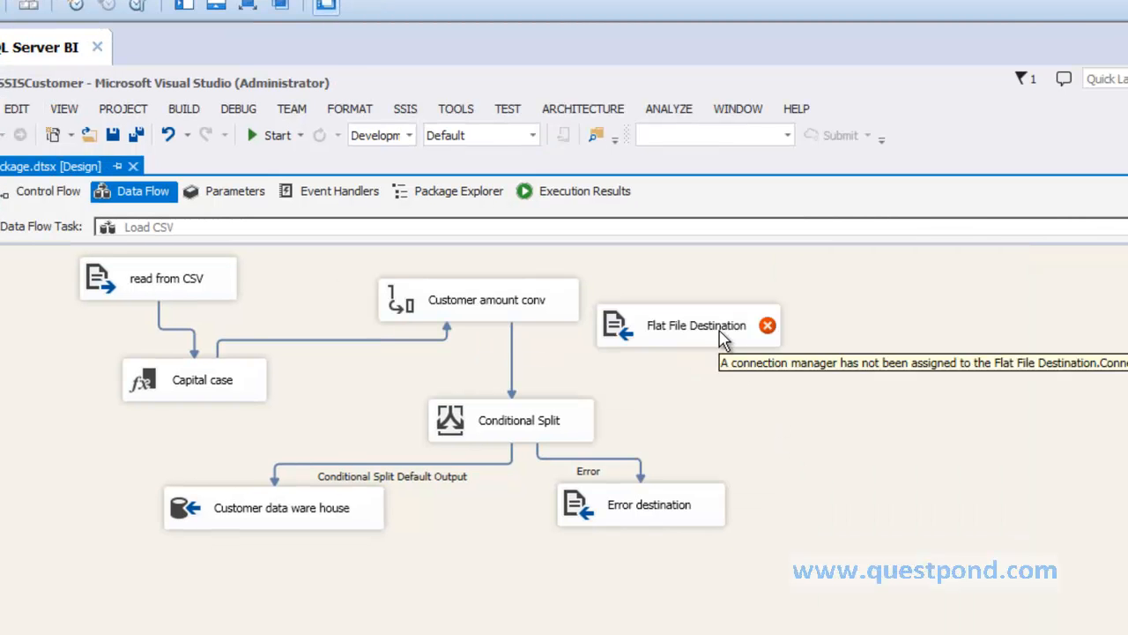
{"action": "left_click", "coordinate": [723, 340]}
{"action": "key", "text": "Delete"}
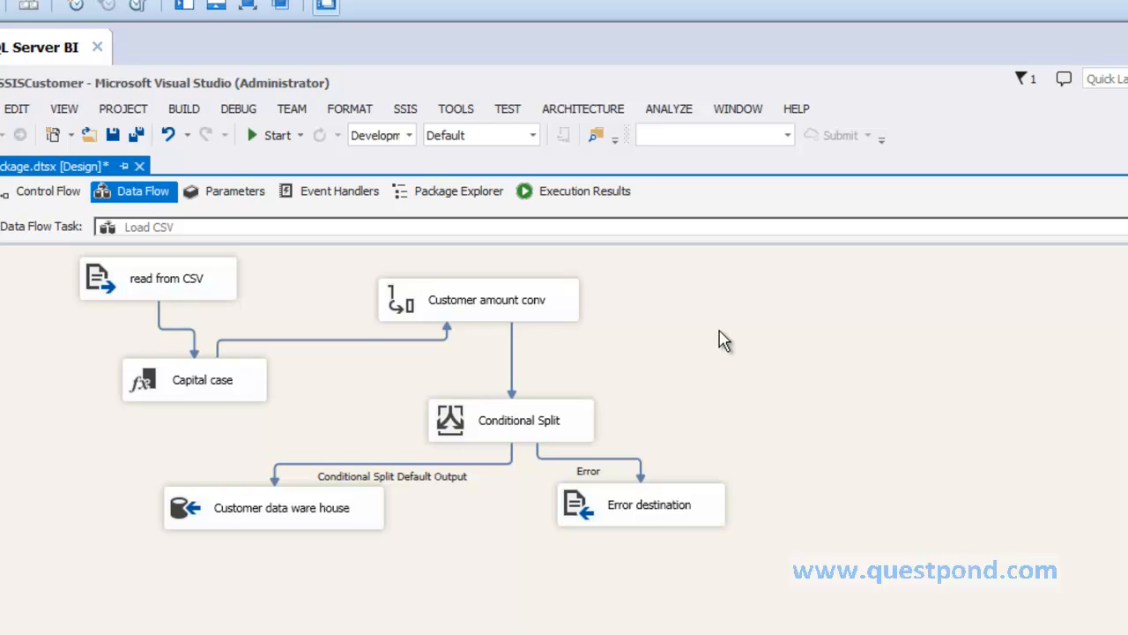
{"action": "key", "text": "ctrl+z"}
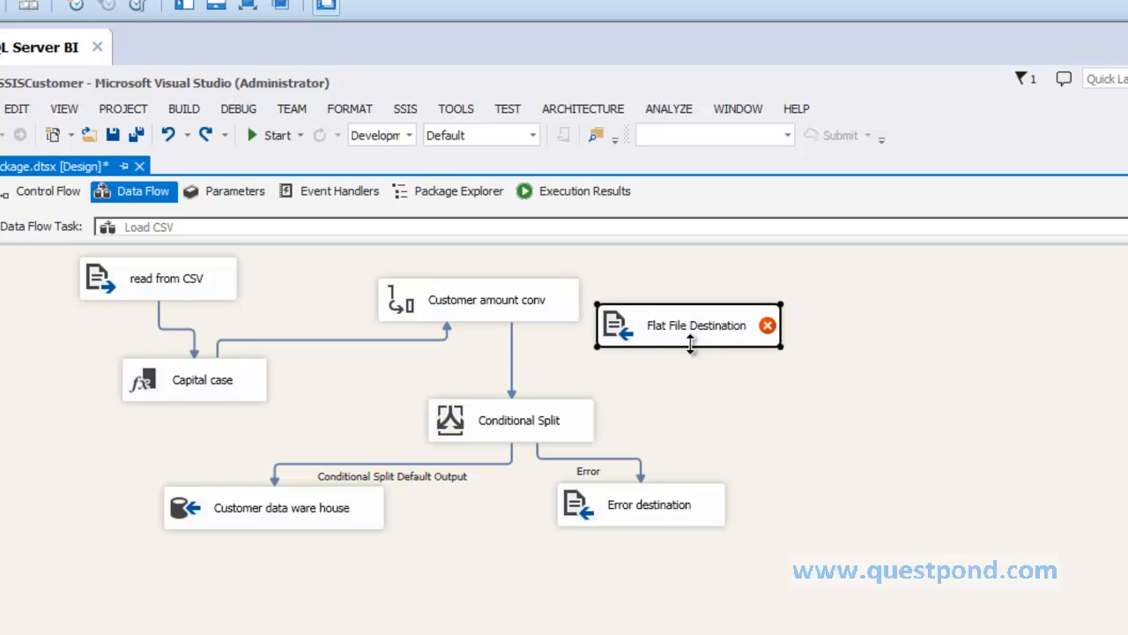
{"action": "left_click", "coordinate": [539, 304]}
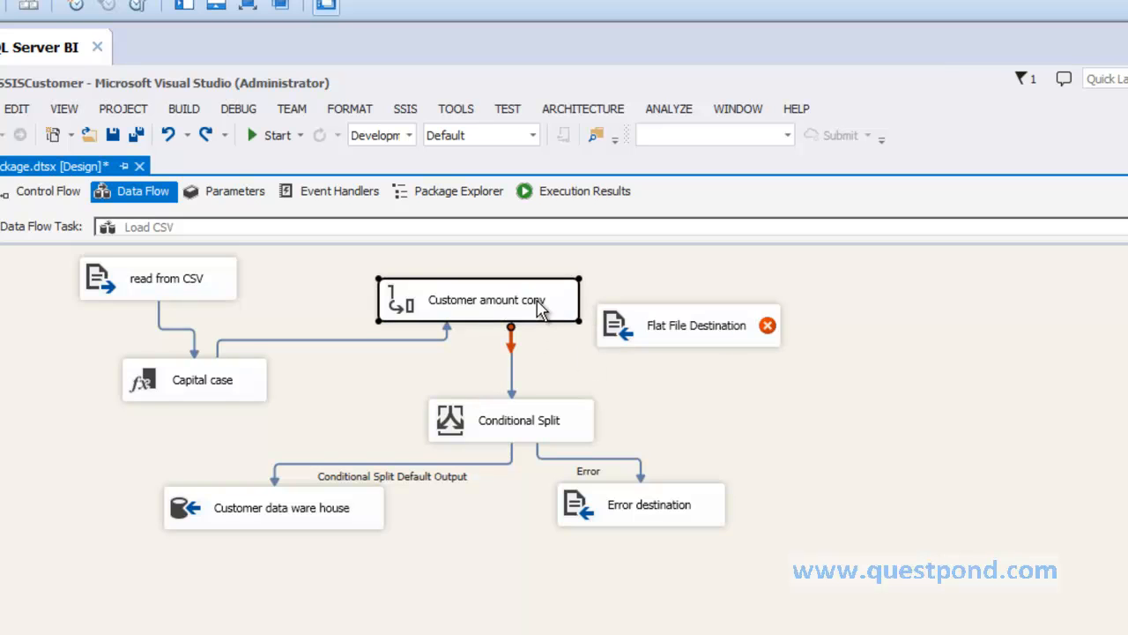
- Test-run the package with the unconnected Flat File Destination temporarily deleted, and restore the destination after stopping the run
{"action": "left_click", "coordinate": [673, 332]}
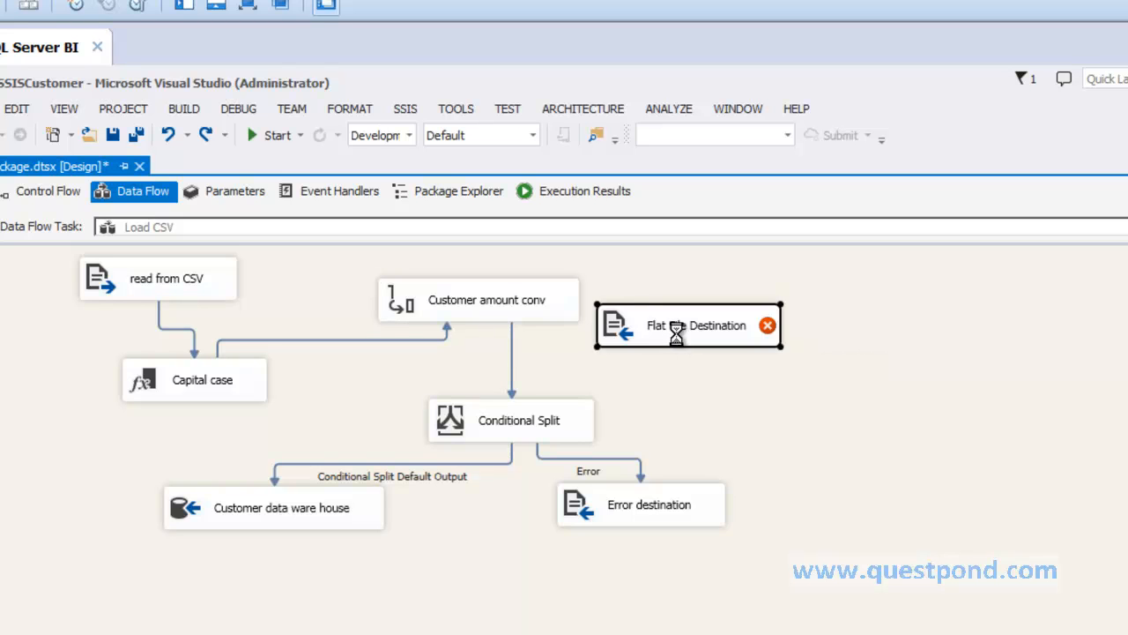
{"action": "key", "text": "Delete"}
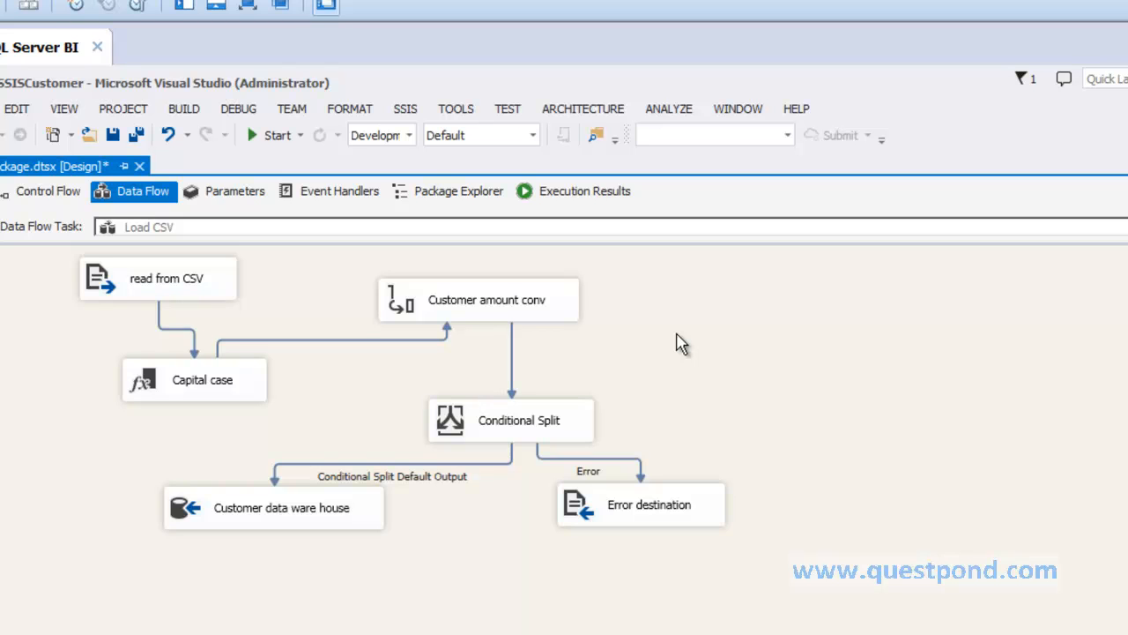
{"action": "left_click", "coordinate": [272, 135]}
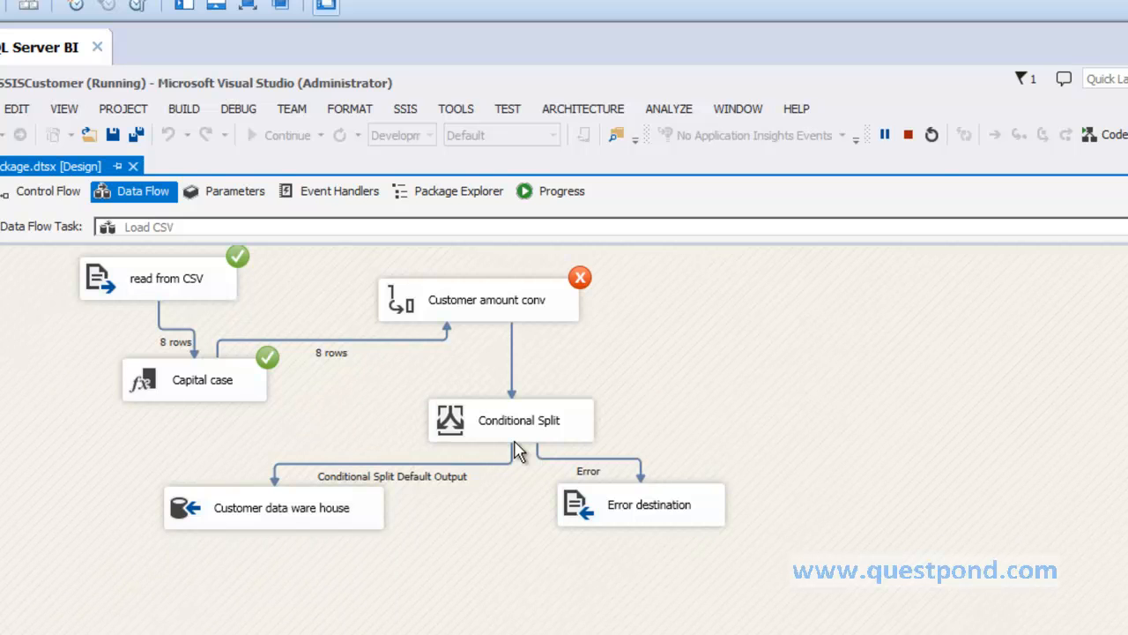
{"action": "left_click", "coordinate": [908, 134]}
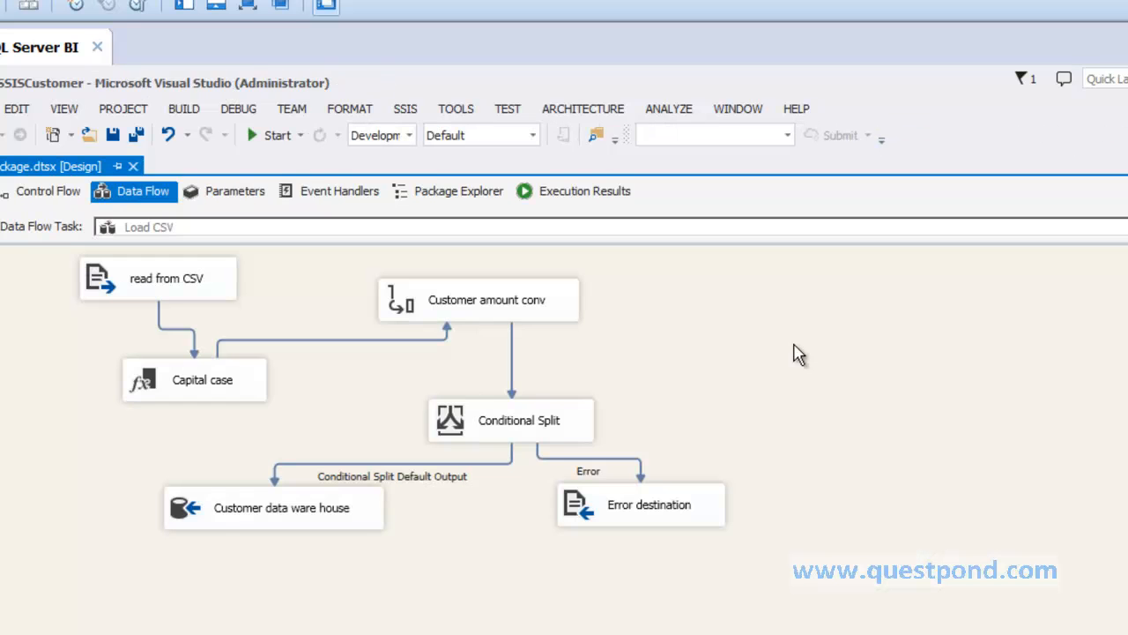
{"action": "key", "text": "ctrl+z"}
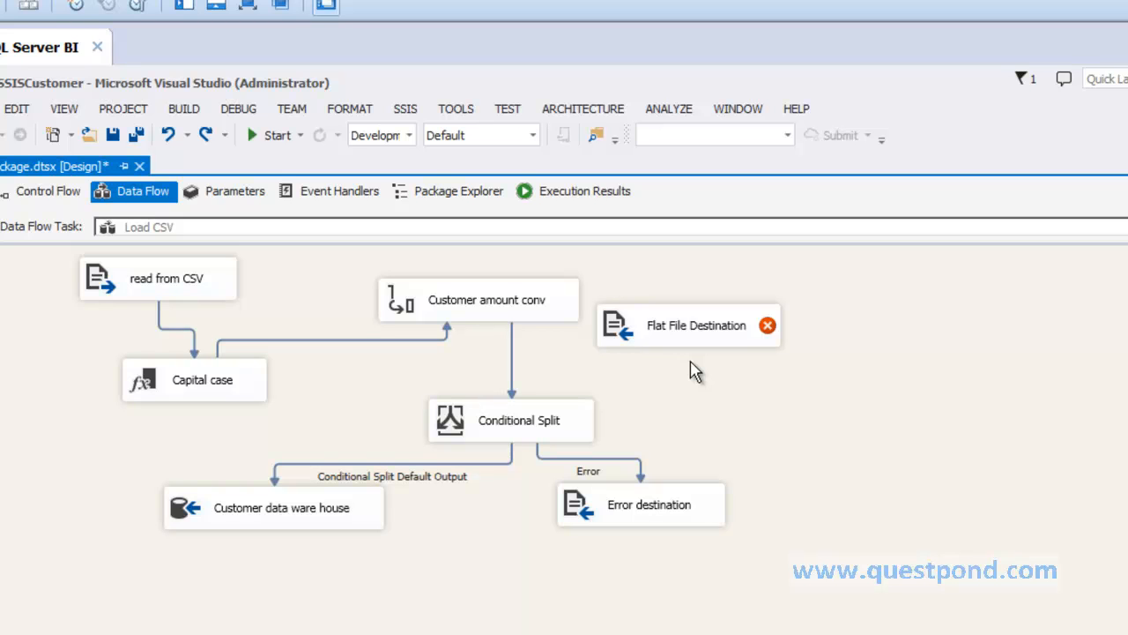
- Move the Customer amount conv component slightly away from the Flat File Destination on the data flow canvas
{"action": "left_click", "coordinate": [565, 316]}
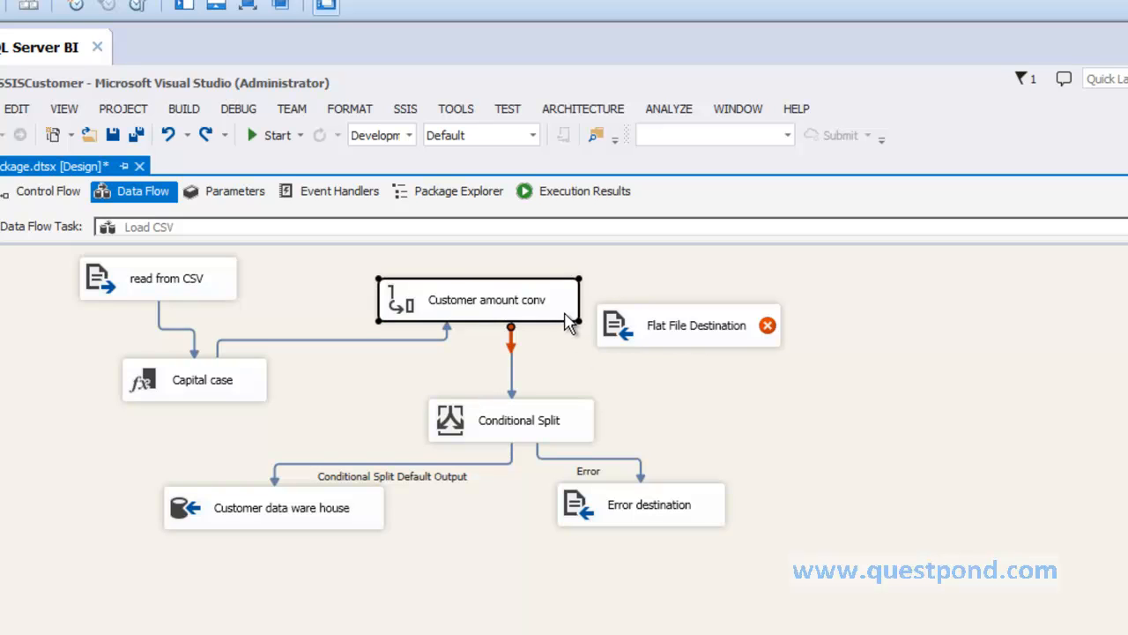
{"action": "left_click_drag", "start_coordinate": [503, 312], "coordinate": [557, 362]}
{"action": "left_click", "coordinate": [564, 369]}
{"action": "left_click", "coordinate": [509, 309]}
- Edit Customer amount conv and configure its error output so that CustomerAmountCY conversion errors use Redirect row
{"action": "right_click", "coordinate": [508, 300]}
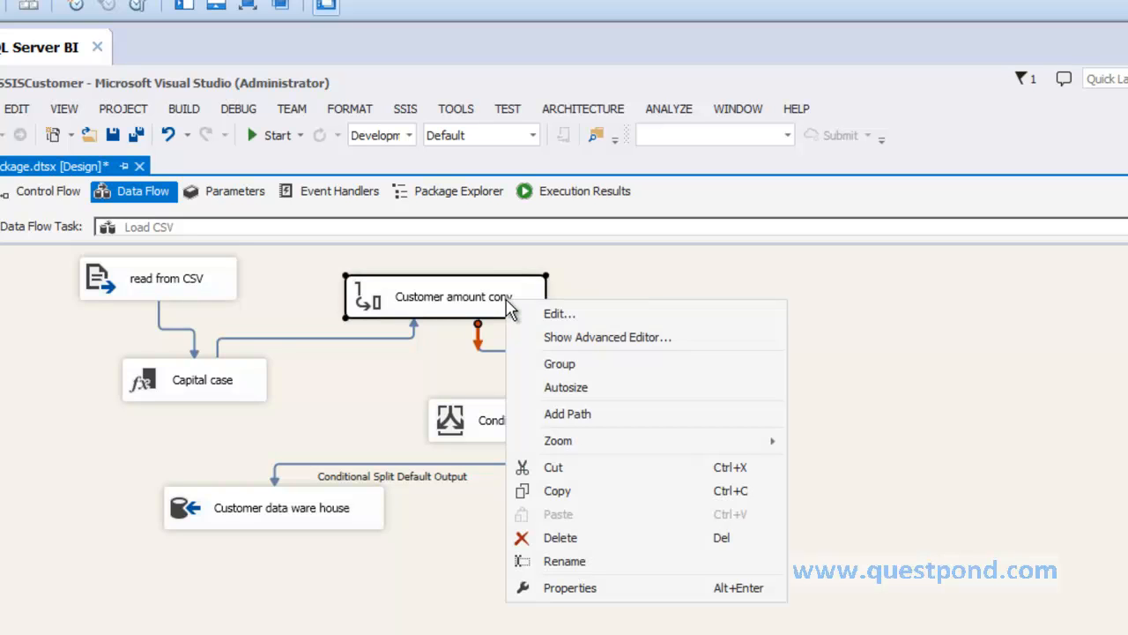
{"action": "left_click", "coordinate": [555, 315]}
{"action": "left_click_drag", "start_coordinate": [712, 126], "coordinate": [713, 86]}
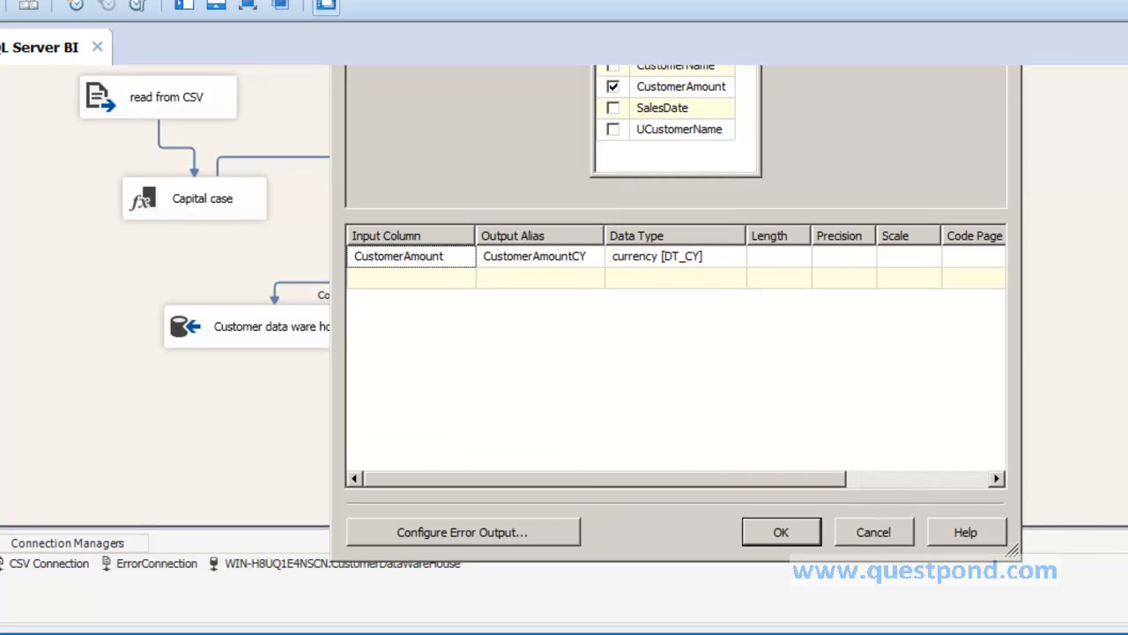
{"action": "left_click", "coordinate": [438, 531]}
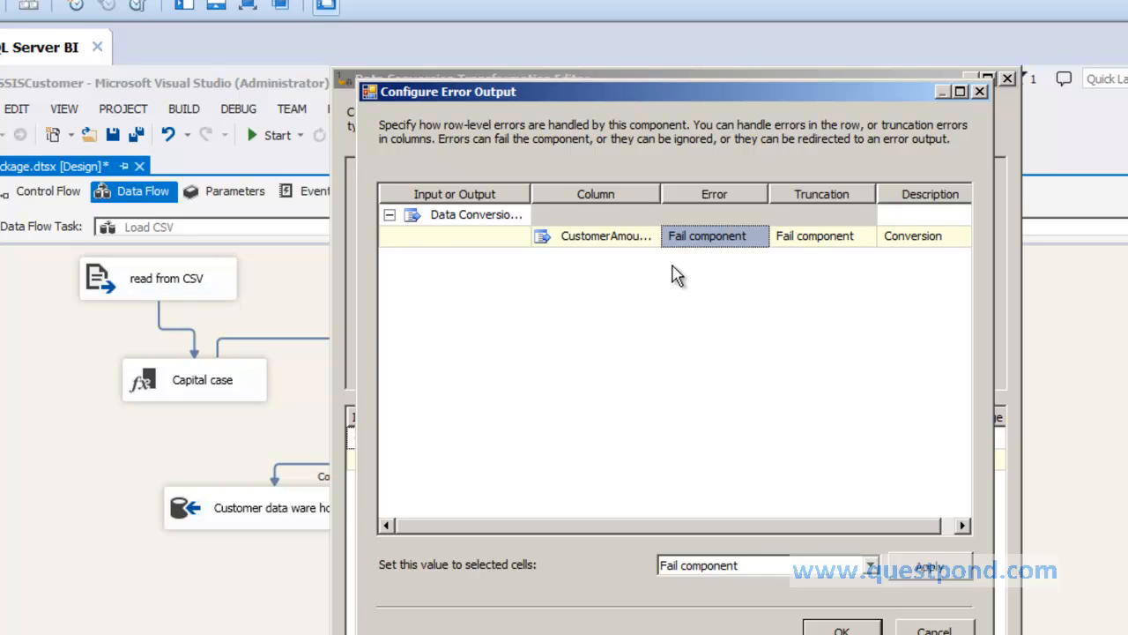
{"action": "left_click_drag", "start_coordinate": [769, 193], "coordinate": [794, 192]}
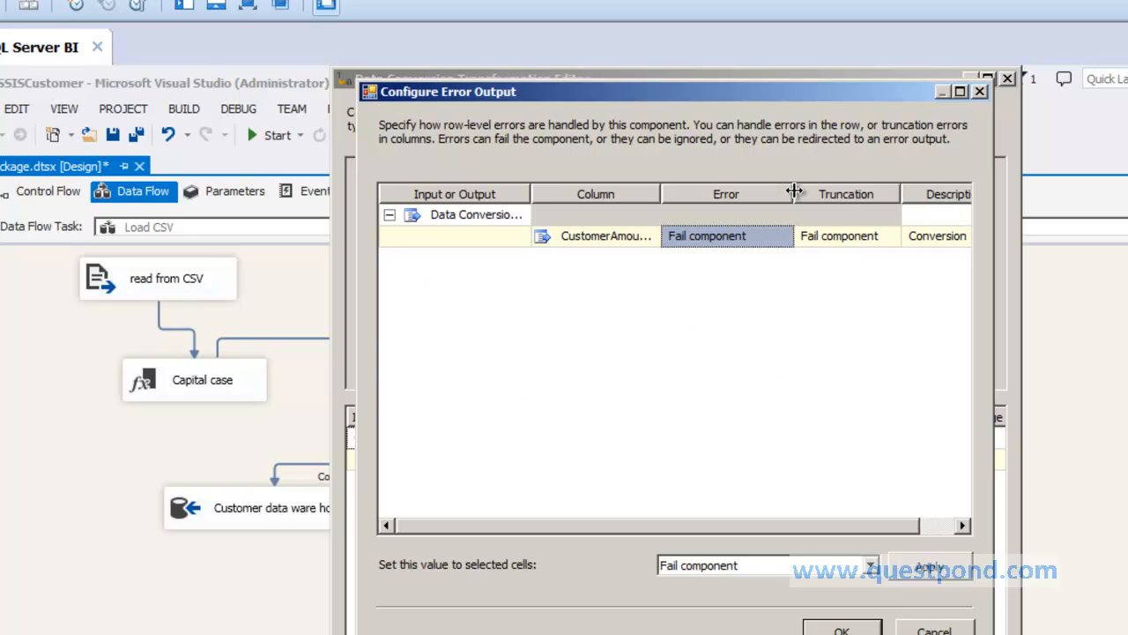
{"action": "left_click", "coordinate": [735, 235]}
{"action": "left_click", "coordinate": [738, 240]}
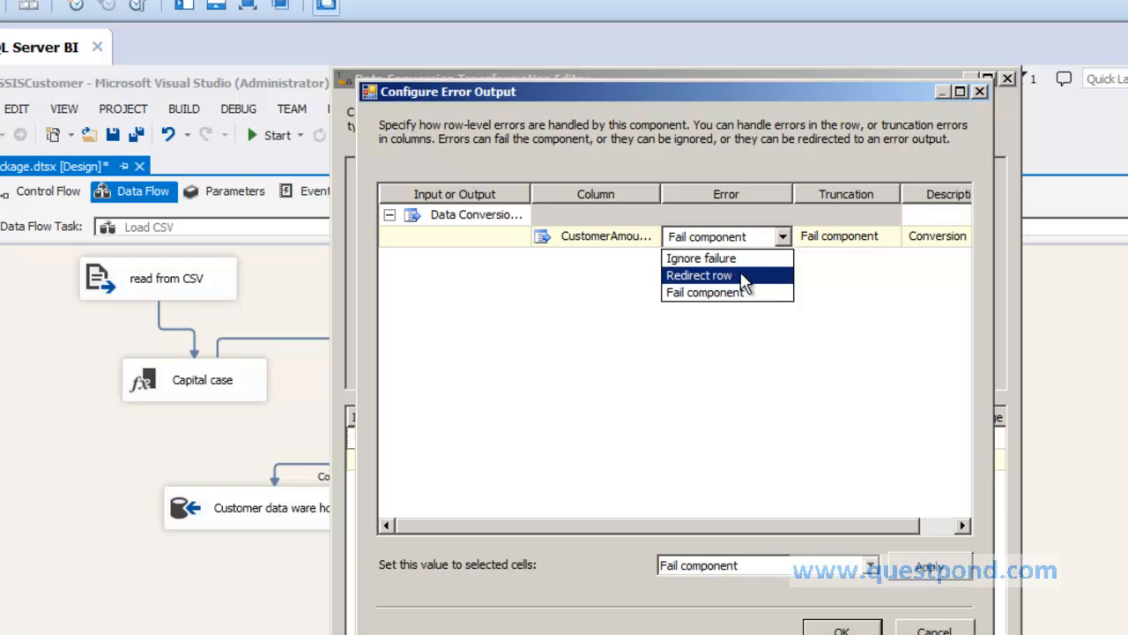
{"action": "left_click", "coordinate": [737, 276]}
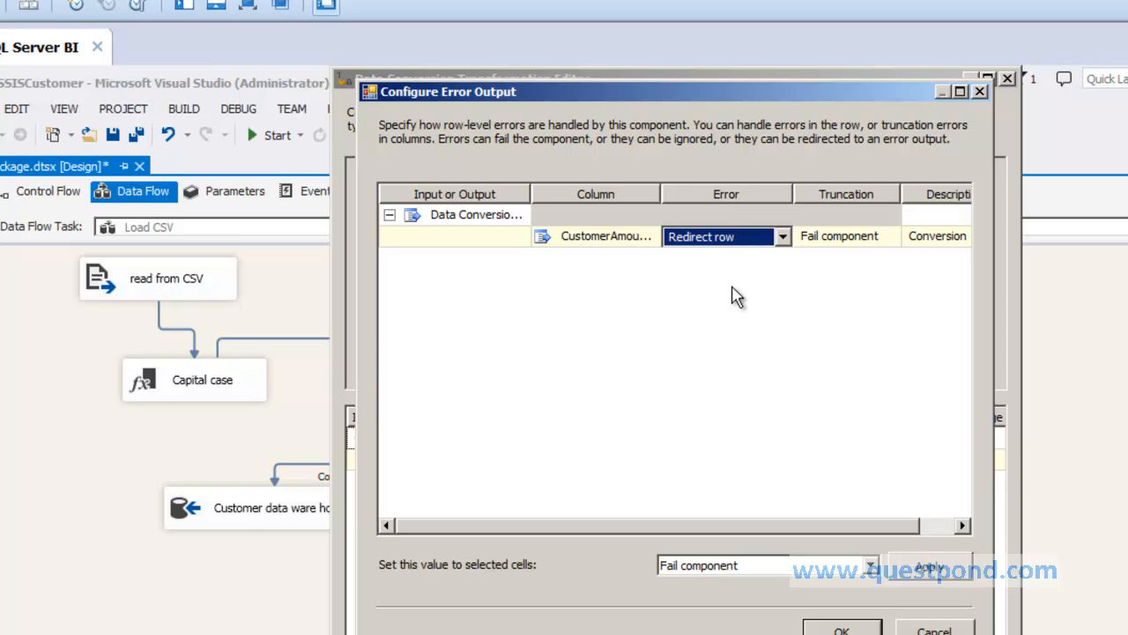
- Review the Truncation handling options for CustomerAmountCY, keeping Fail component selected
{"action": "left_click", "coordinate": [871, 240]}
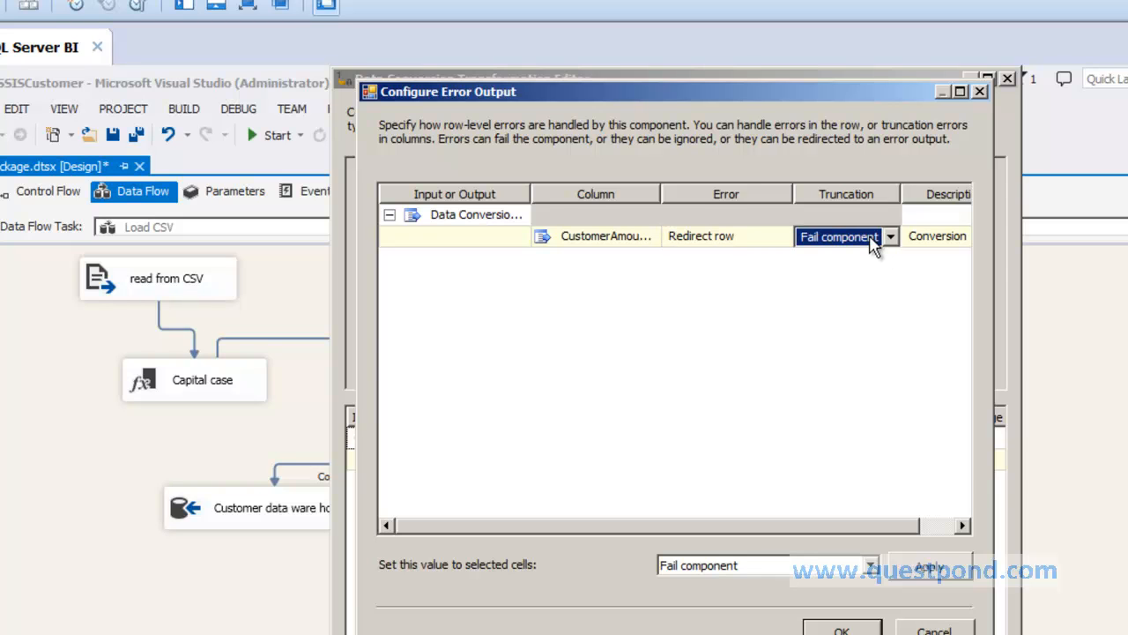
{"action": "left_click", "coordinate": [870, 240]}
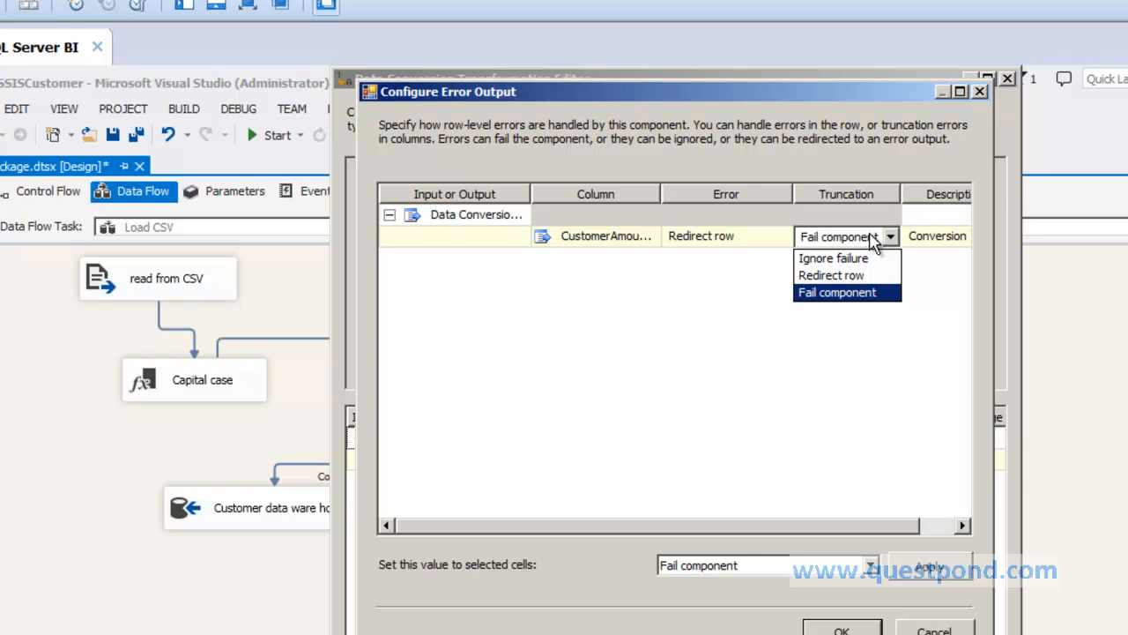
{"action": "left_click", "coordinate": [870, 240]}
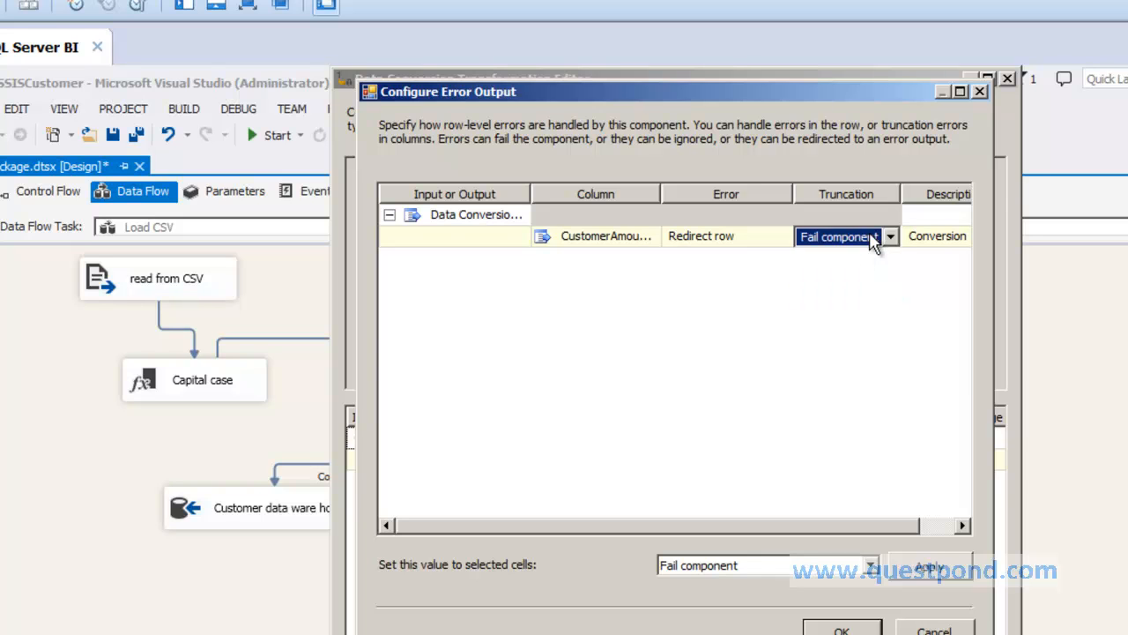
{"action": "left_click", "coordinate": [747, 240]}
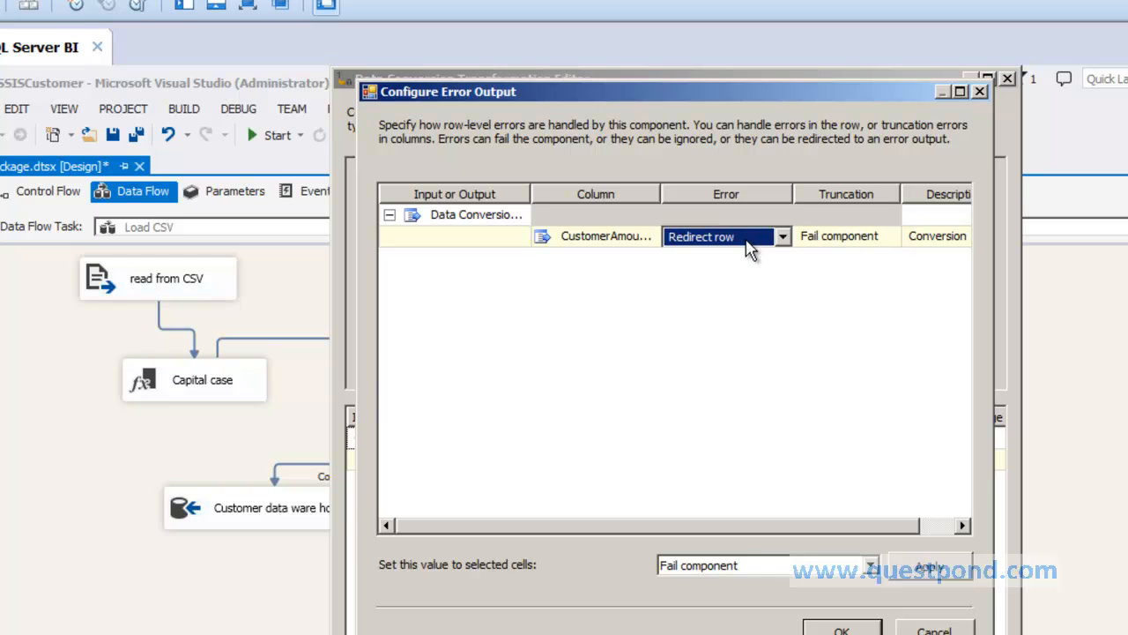
{"action": "left_click", "coordinate": [849, 242]}
{"action": "left_click", "coordinate": [849, 243]}
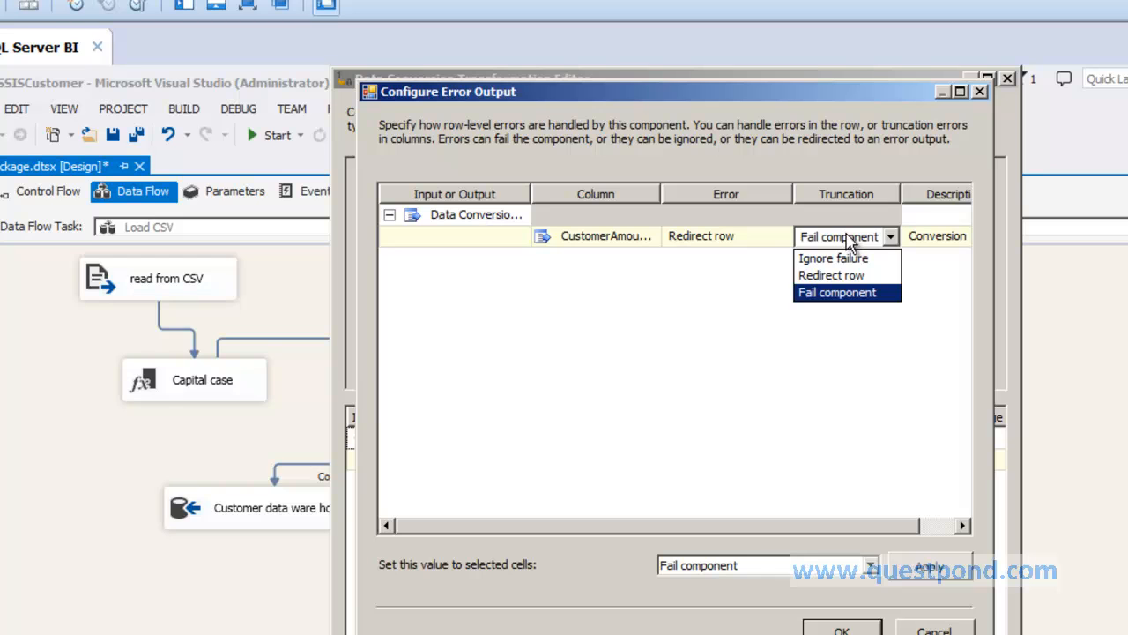
{"action": "left_click", "coordinate": [724, 324]}
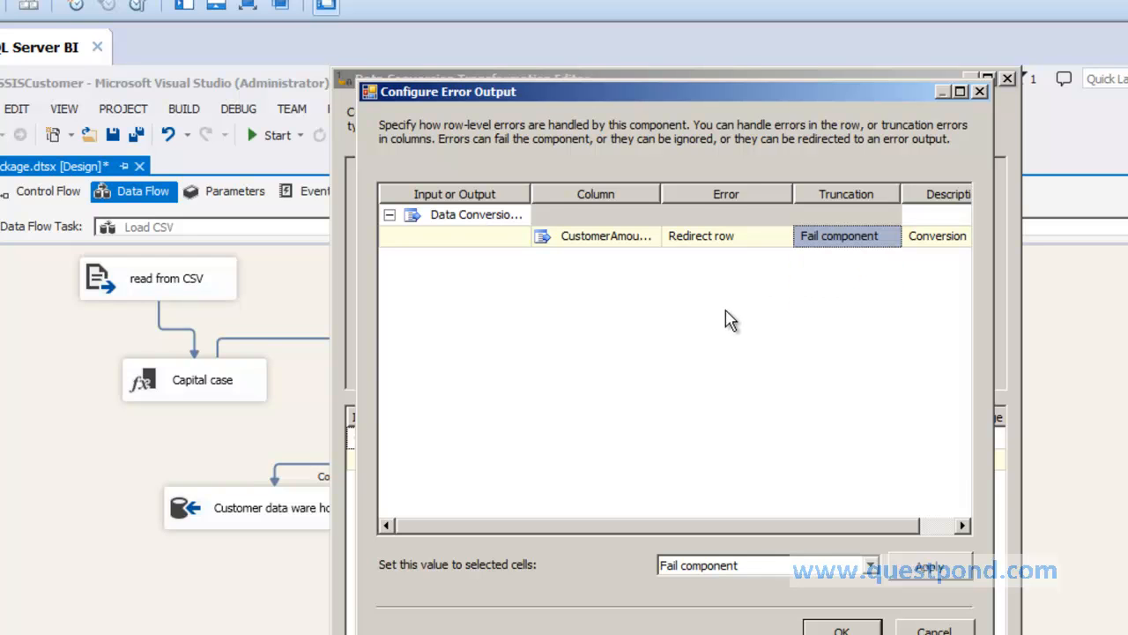
- Review the handling options for the selected cell and for CustomerAmountCY conversion errors in the error output settings
{"action": "left_click", "coordinate": [818, 569]}
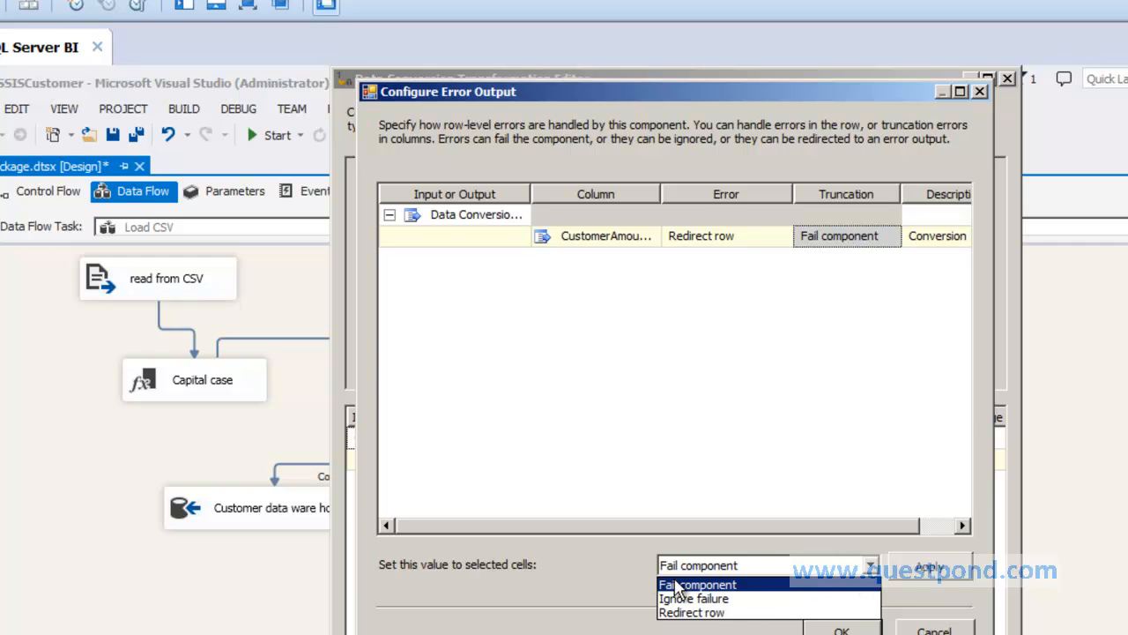
{"action": "left_click", "coordinate": [748, 392]}
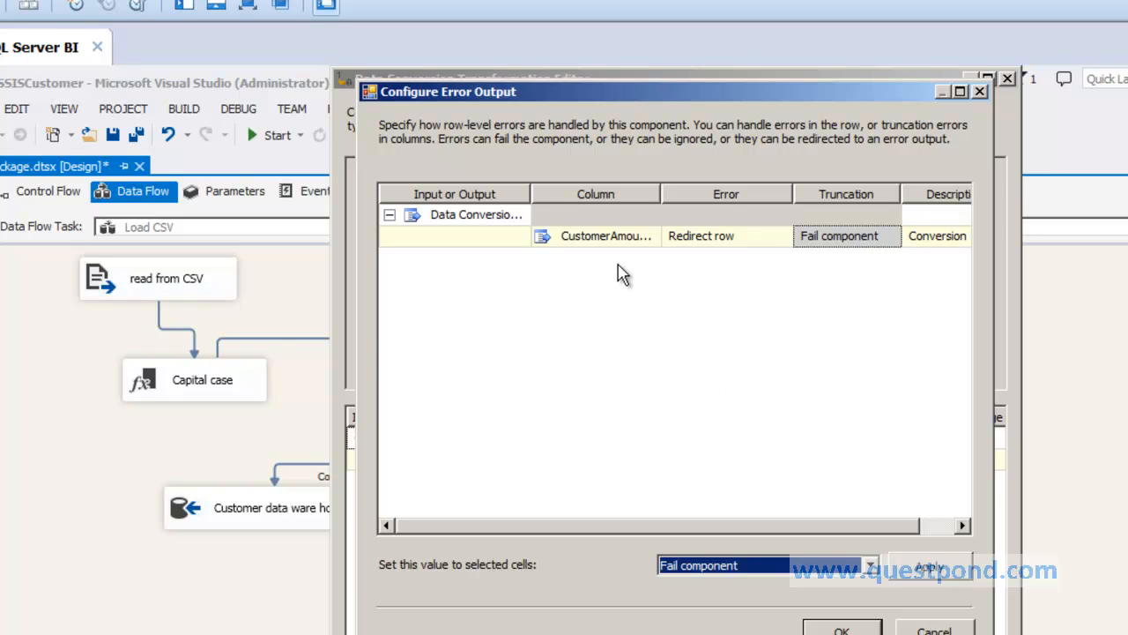
{"action": "left_click", "coordinate": [721, 247]}
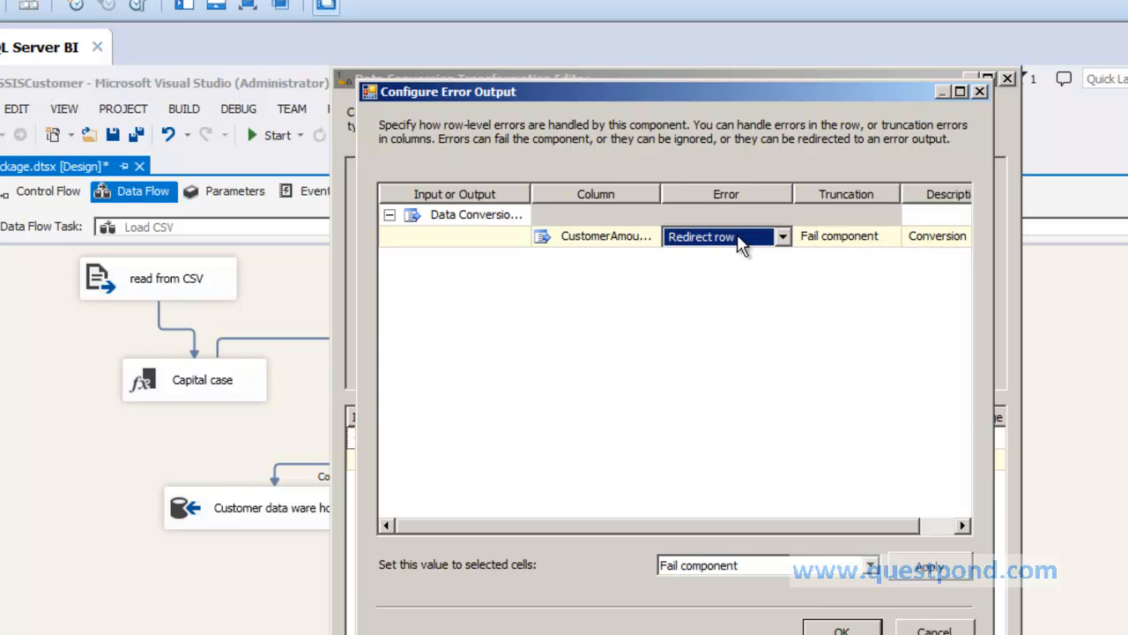
{"action": "left_click", "coordinate": [782, 236]}
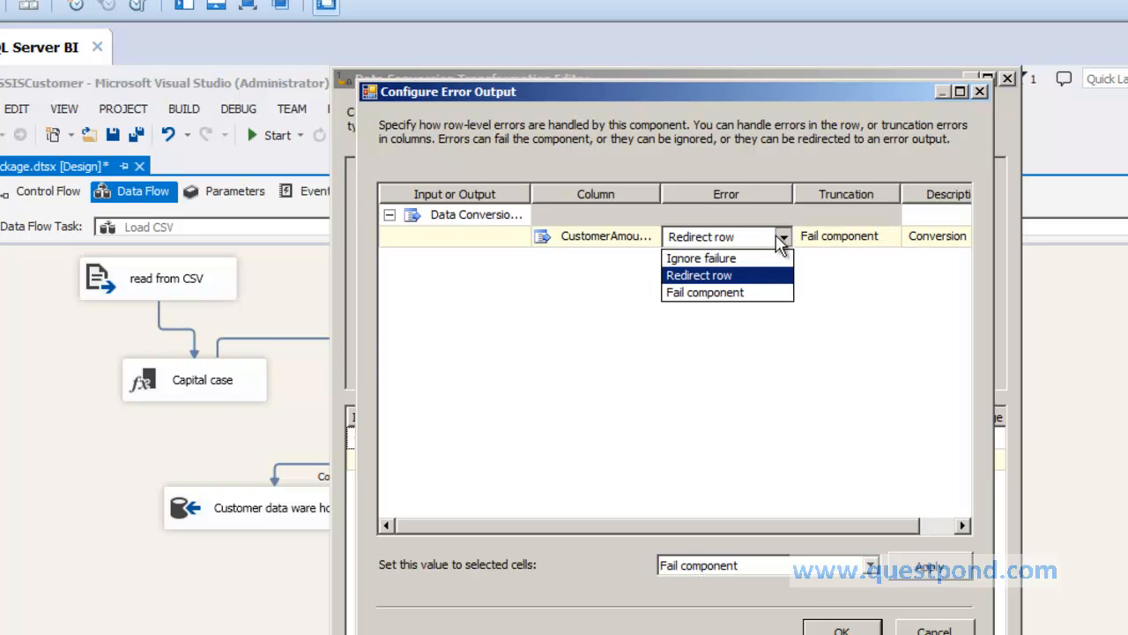
{"action": "left_click", "coordinate": [804, 281]}
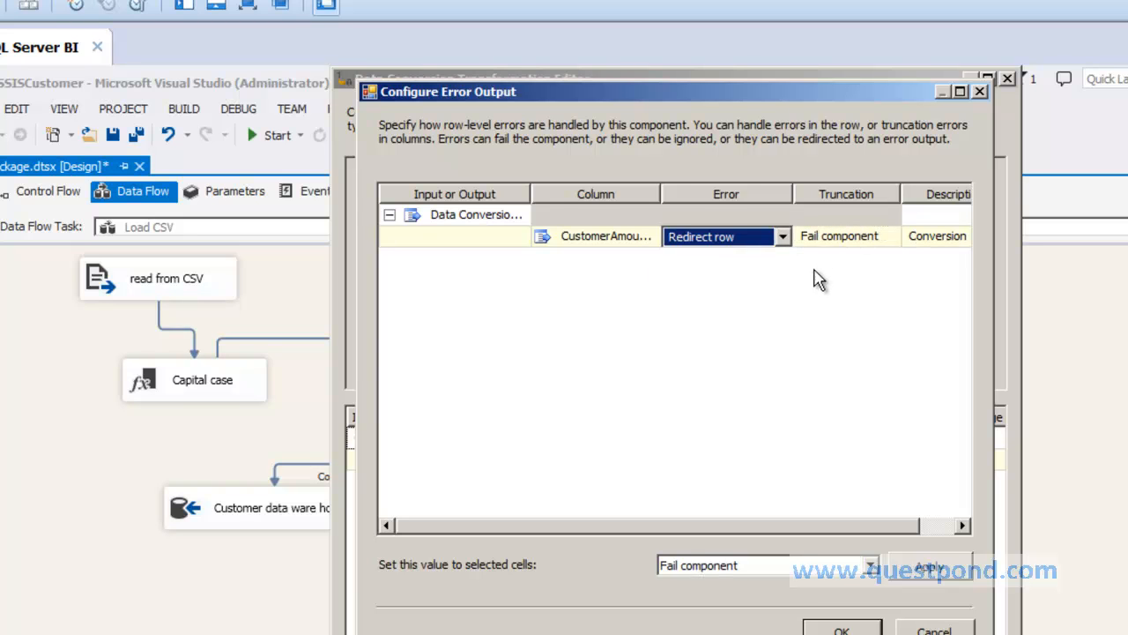
- Apply Redirect row to both Error and Truncation of CustomerAmountCY, and accept the error output and data conversion settings
{"action": "left_click", "coordinate": [837, 566]}
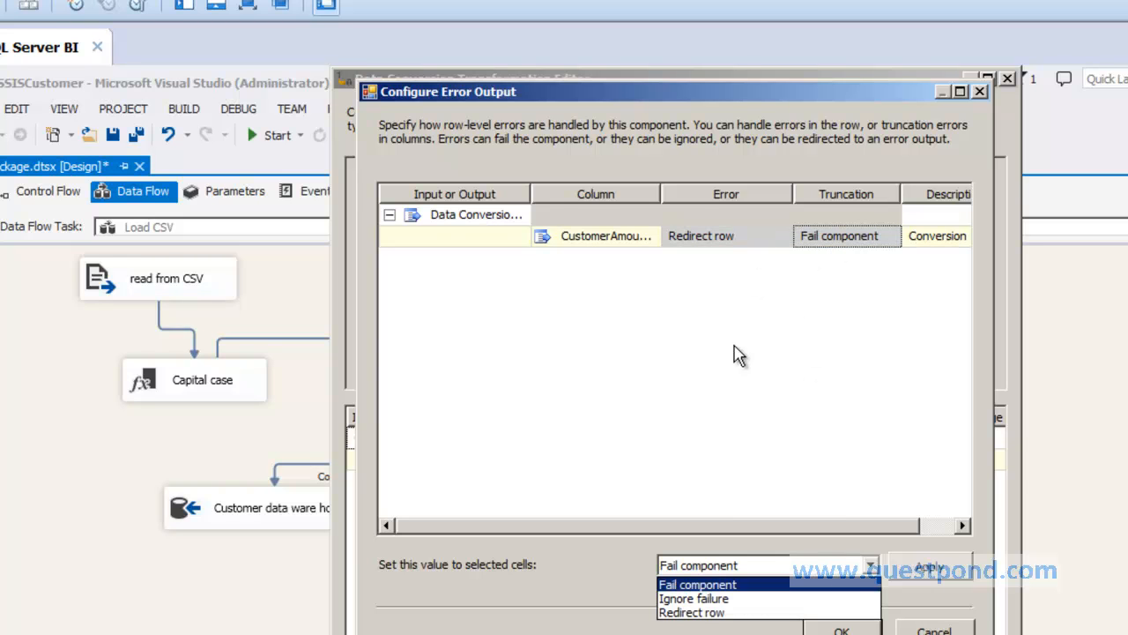
{"action": "left_click", "coordinate": [697, 611]}
{"action": "left_click", "coordinate": [940, 570]}
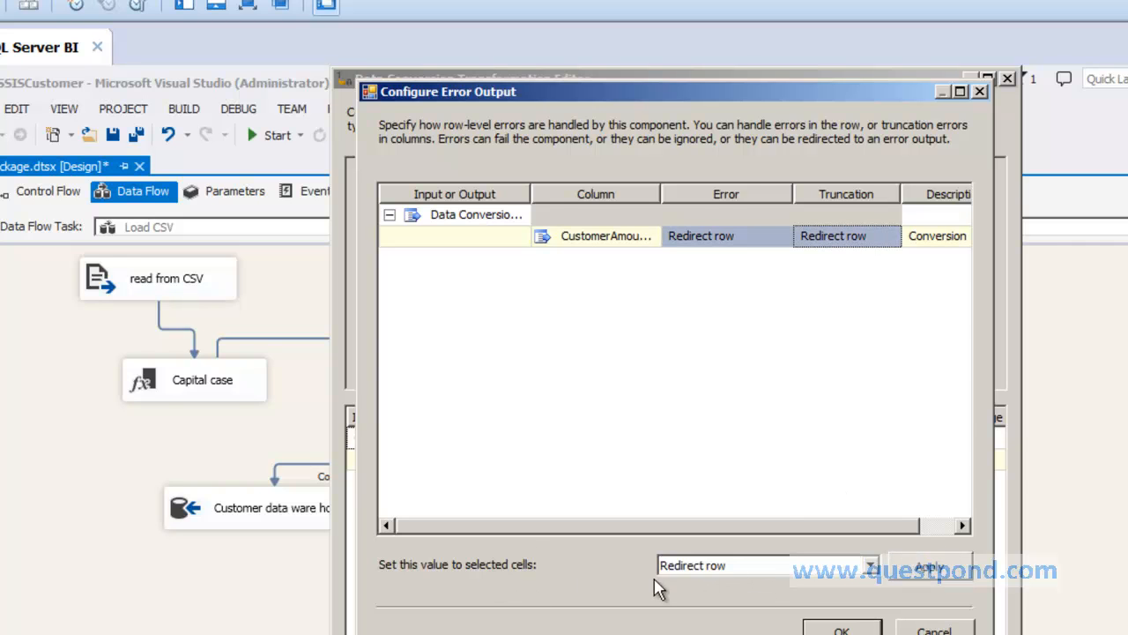
{"action": "left_click", "coordinate": [728, 571]}
{"action": "left_click", "coordinate": [727, 572]}
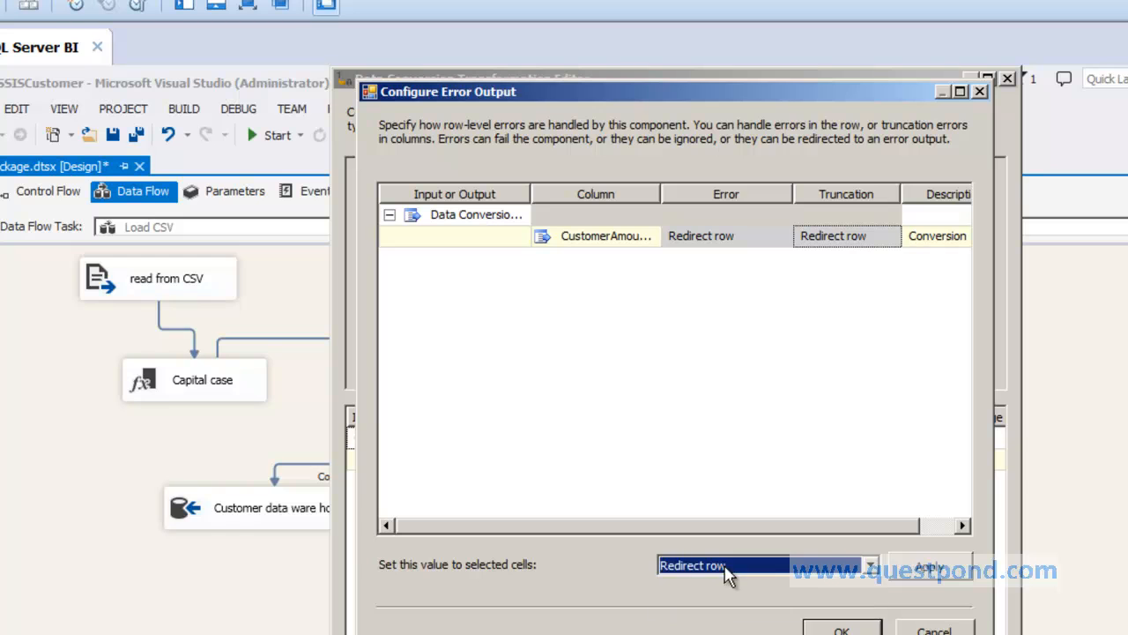
{"action": "left_click", "coordinate": [763, 398]}
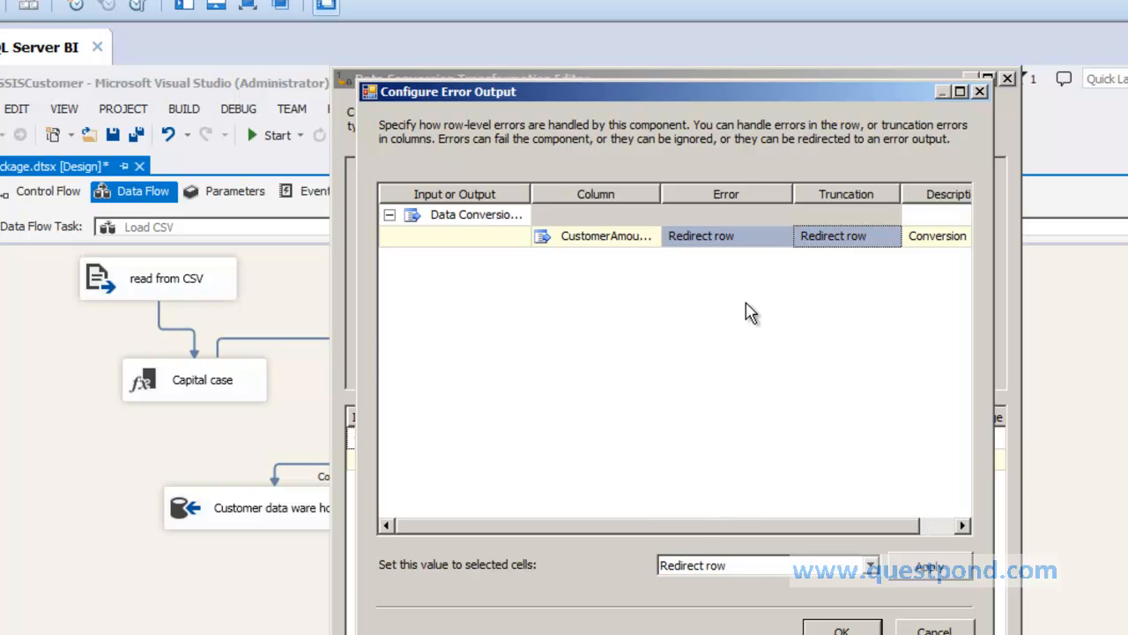
{"action": "left_click", "coordinate": [756, 250]}
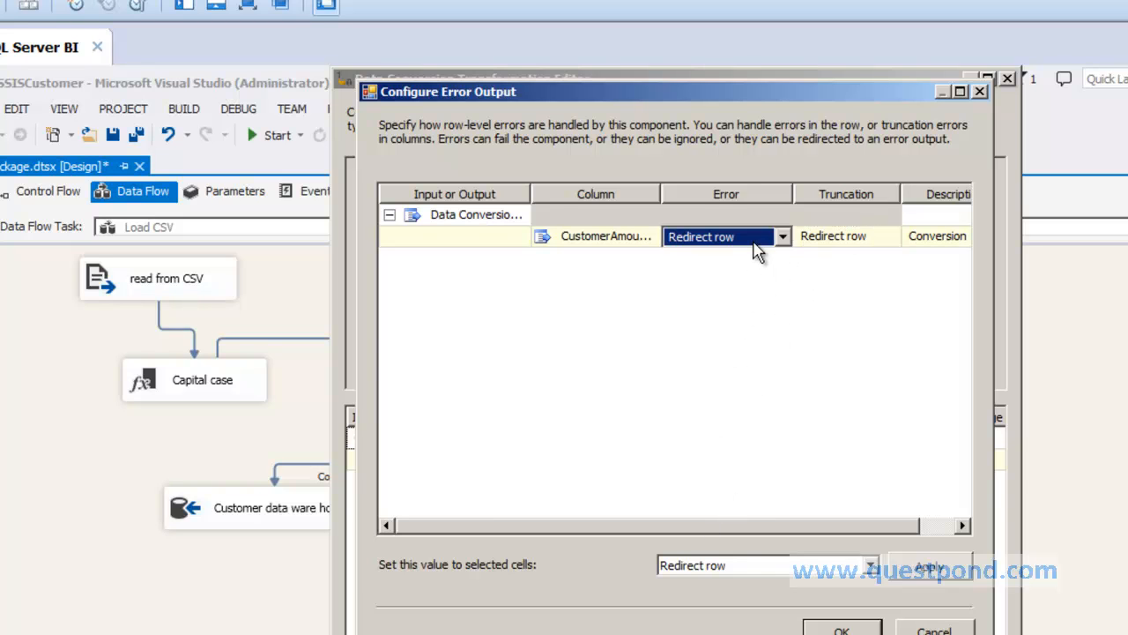
{"action": "left_click", "coordinate": [834, 246]}
{"action": "left_click", "coordinate": [927, 571]}
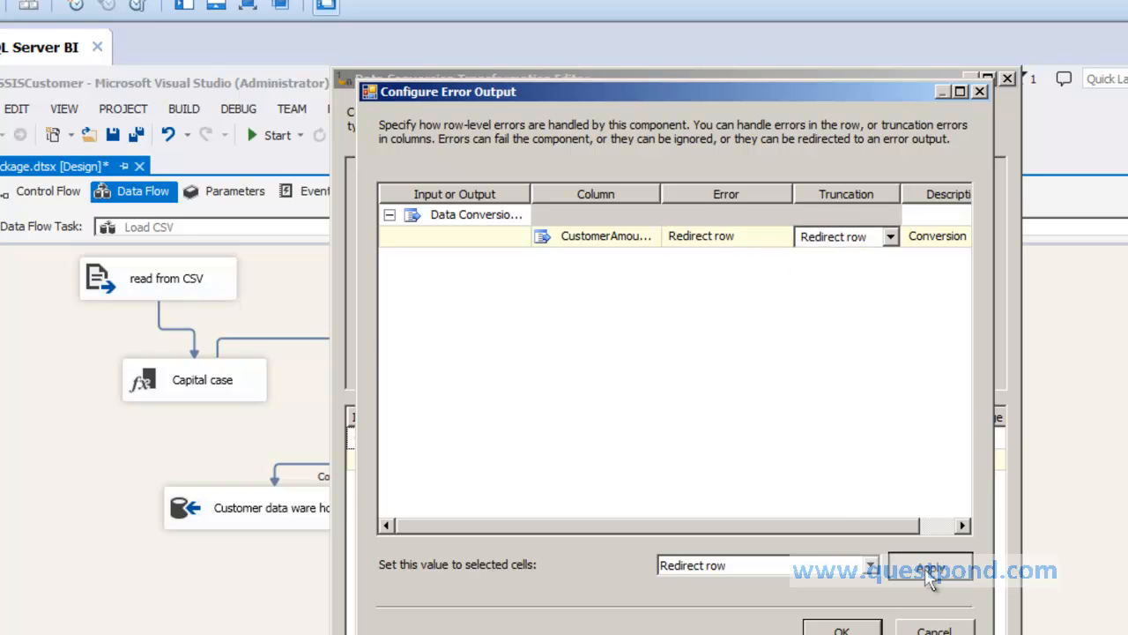
{"action": "left_click", "coordinate": [853, 628]}
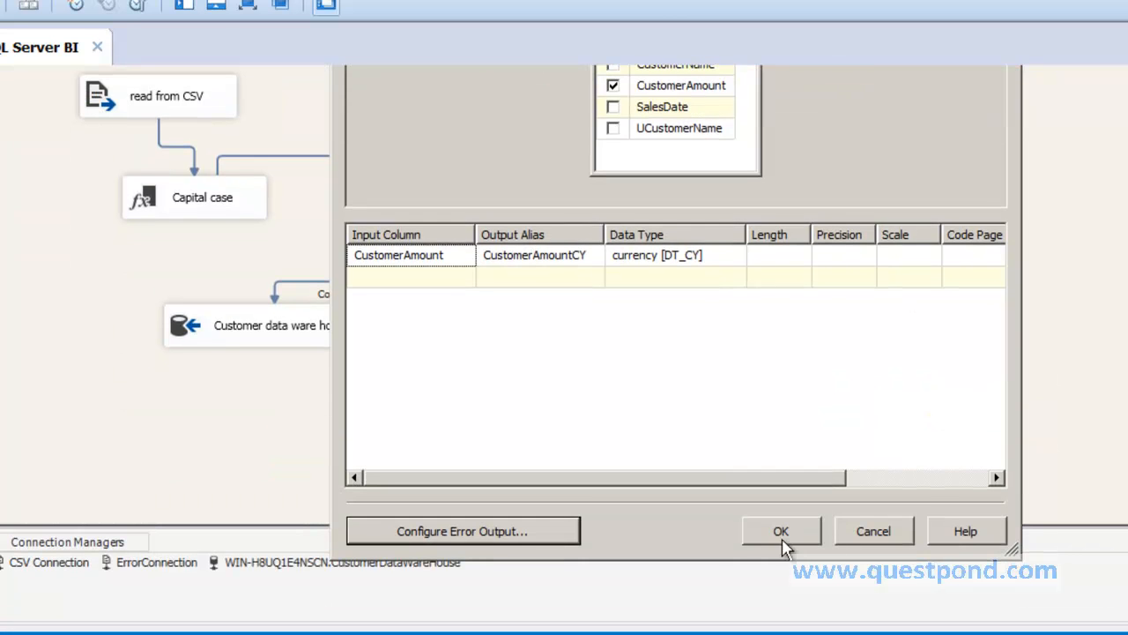
{"action": "left_click", "coordinate": [782, 539]}
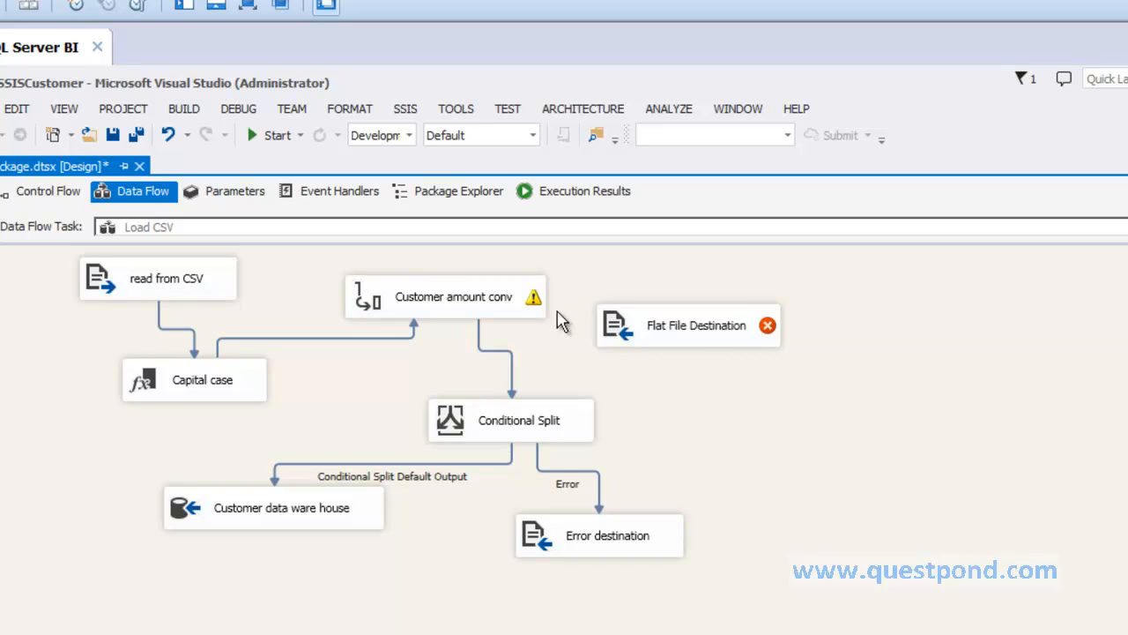
- Connect the error output of Customer amount conv to the Flat File Destination, and move the destination slightly lower on the canvas
{"action": "mouse_move", "coordinate": [535, 303]}
{"action": "left_click", "coordinate": [518, 309]}
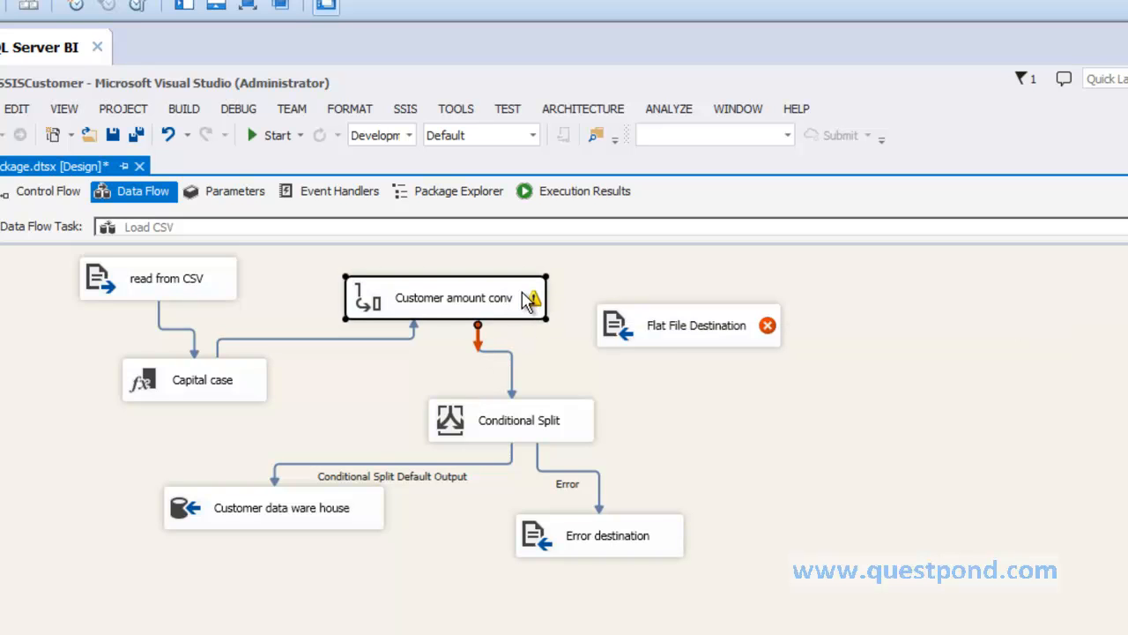
{"action": "mouse_move", "coordinate": [536, 302]}
{"action": "left_click_drag", "start_coordinate": [480, 351], "coordinate": [639, 344]}
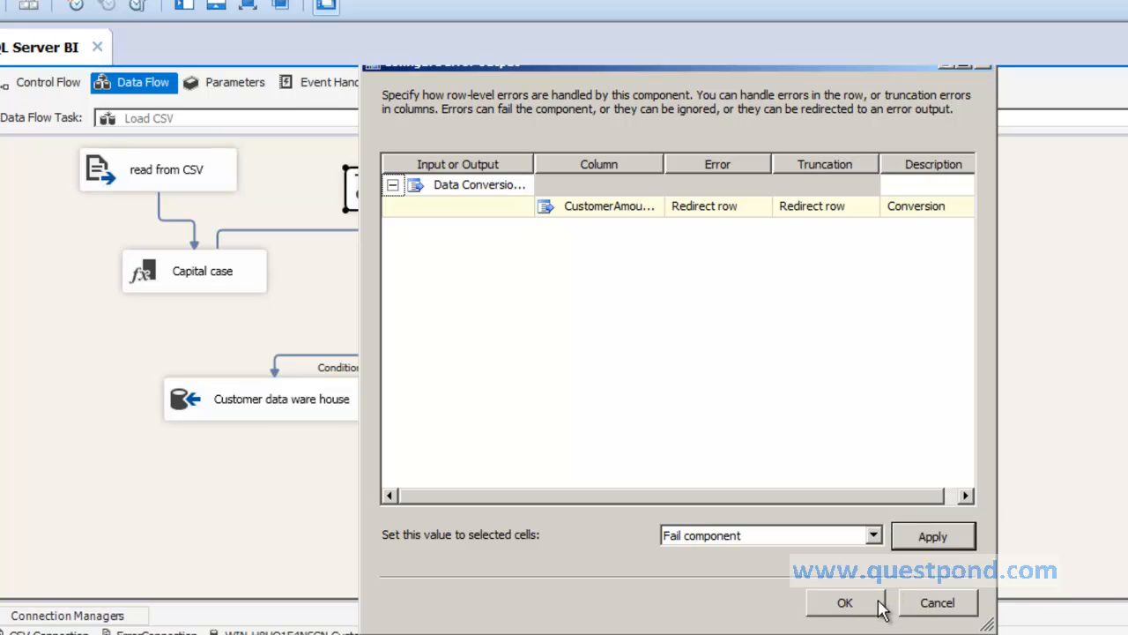
{"action": "left_click", "coordinate": [848, 604]}
{"action": "left_click_drag", "start_coordinate": [654, 209], "coordinate": [687, 247]}
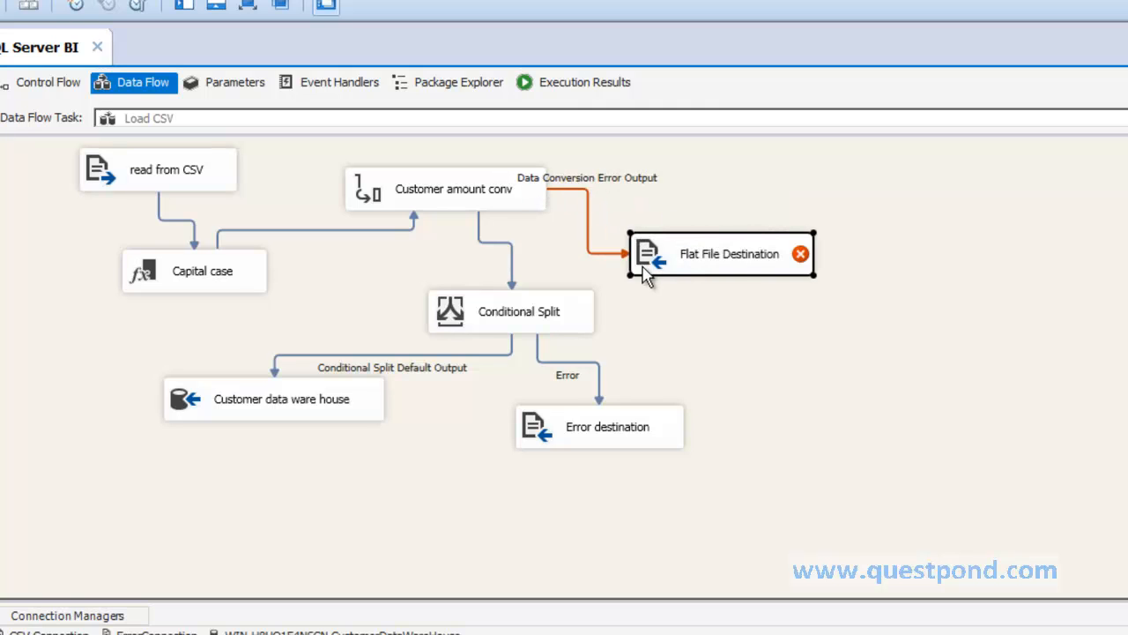
- Rename the Flat File Destination as "Conversion error rows"
{"action": "left_click", "coordinate": [711, 259]}
{"action": "type", "text": "Co"}
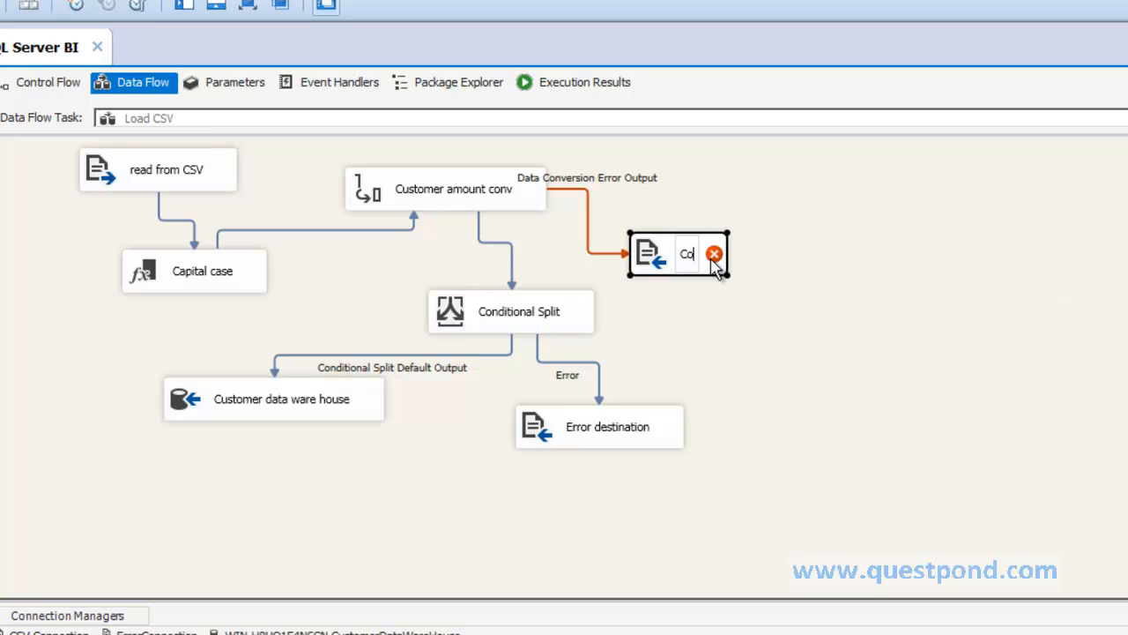
{"action": "type", "text": "nversion error rows"}
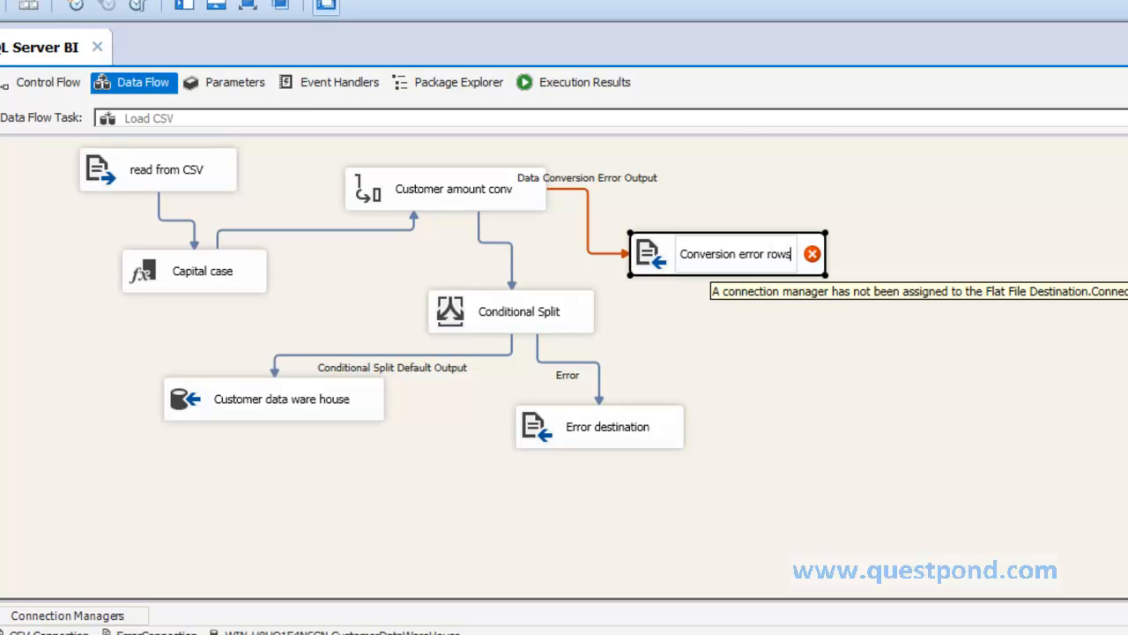
{"action": "left_click", "coordinate": [715, 347]}
- Edit Conversion error rows and create a new Delimited flat file connection named "Conversion error file"
{"action": "left_click", "coordinate": [720, 258]}
{"action": "right_click", "coordinate": [720, 257]}
{"action": "left_click", "coordinate": [745, 265]}
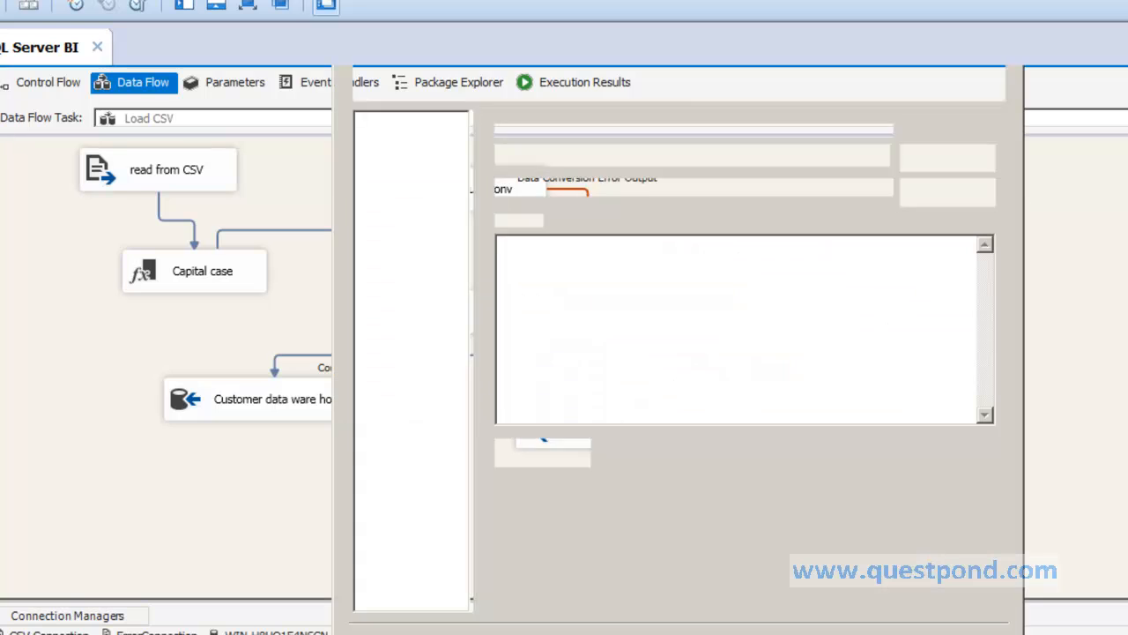
{"action": "left_click", "coordinate": [943, 174]}
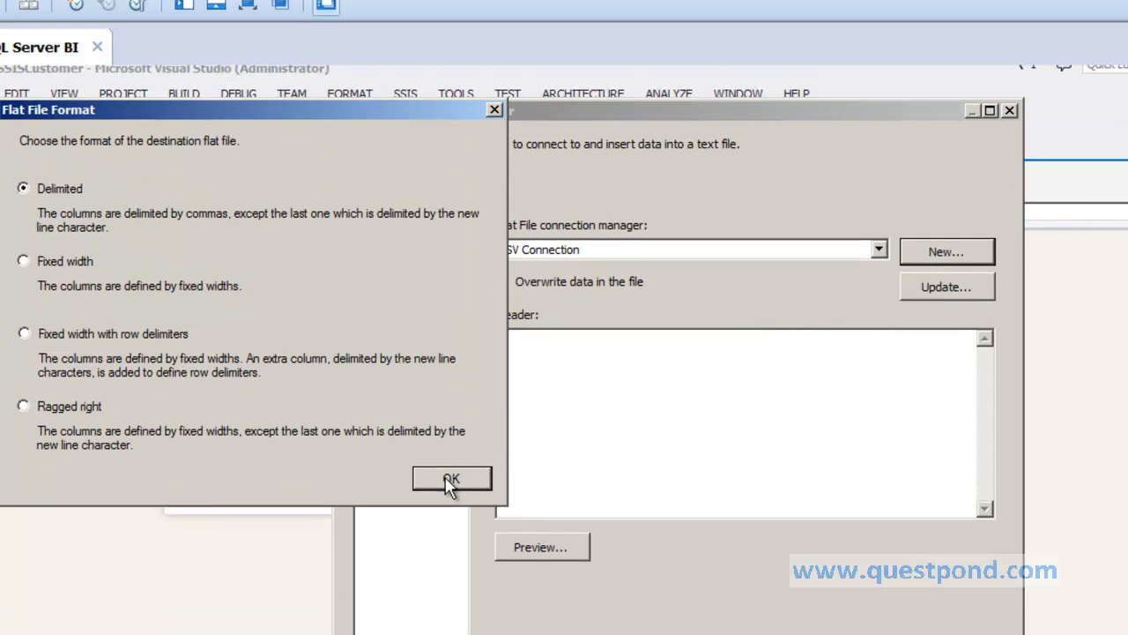
{"action": "left_click", "coordinate": [451, 395]}
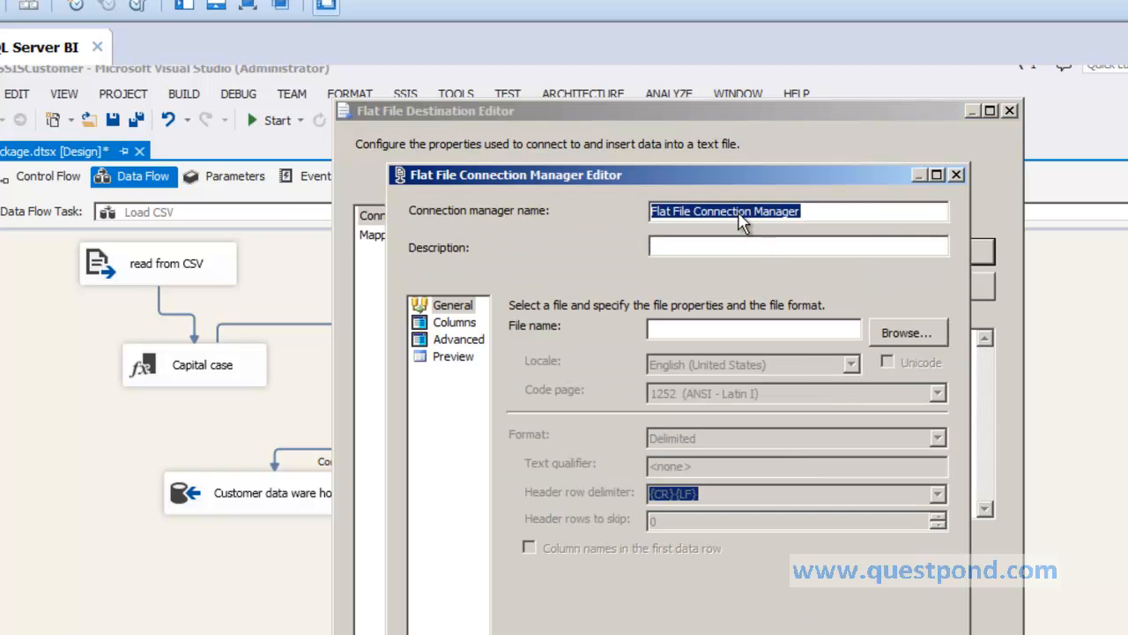
{"action": "type", "text": "Conversion error file"}
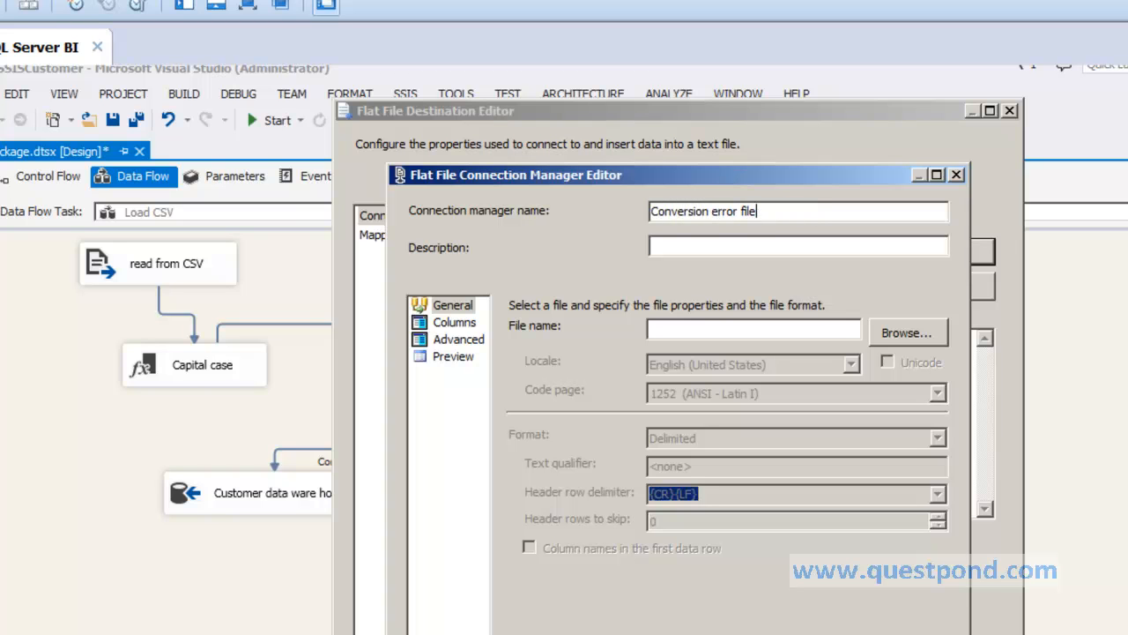
- Browse for the connection's file and create a text document named ErrorConversion in the SSISCustomer(Lab2) folder
{"action": "left_click", "coordinate": [921, 338]}
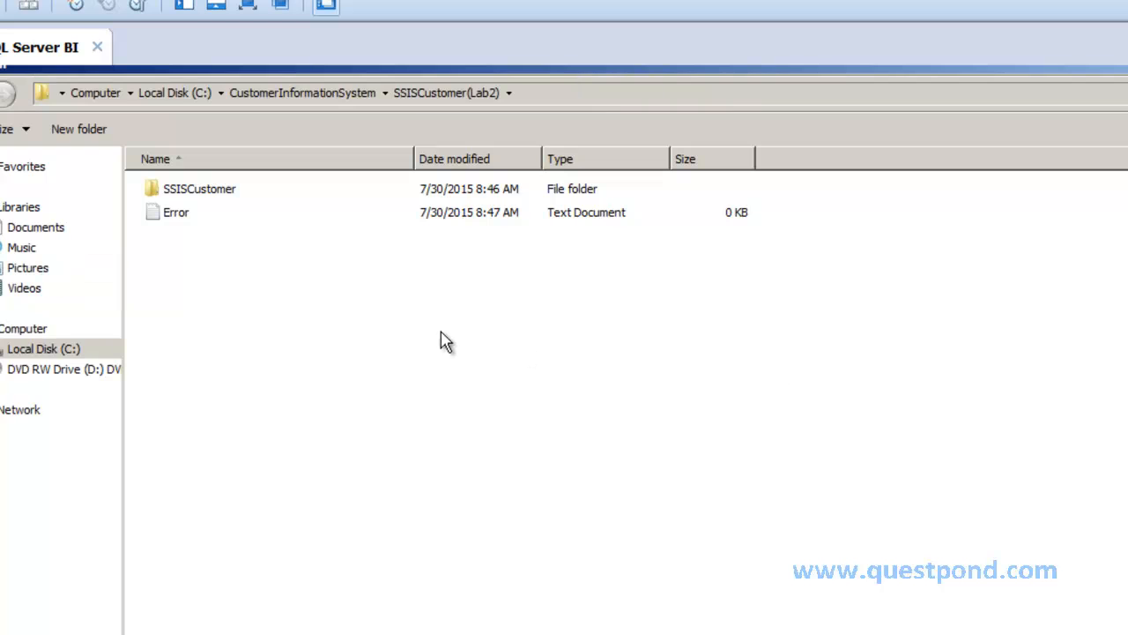
{"action": "right_click", "coordinate": [415, 329]}
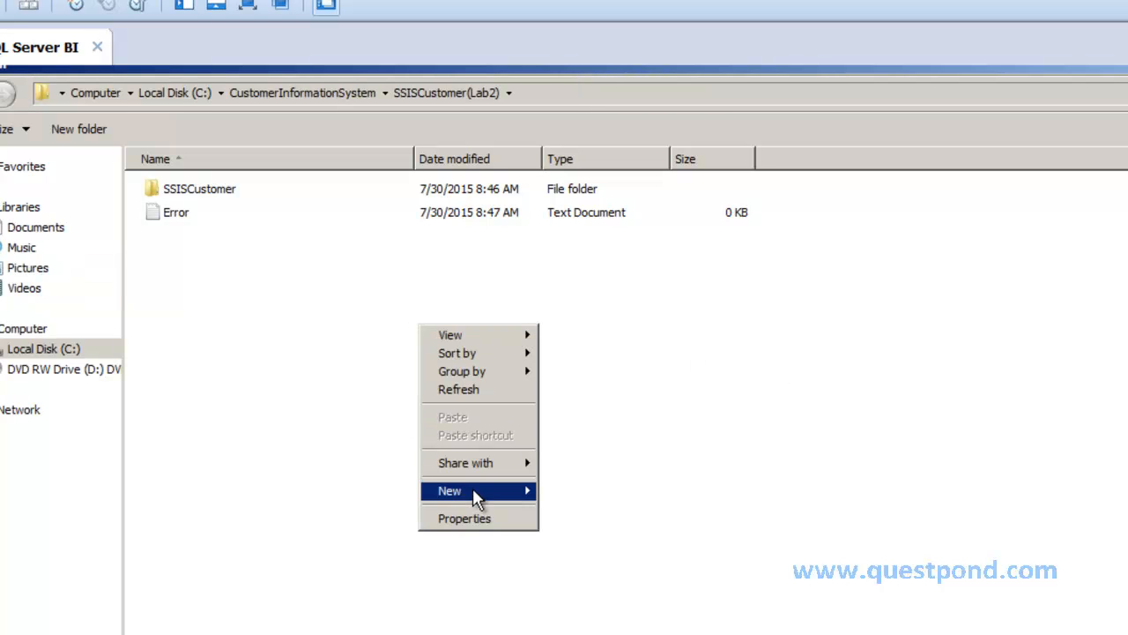
{"action": "mouse_move", "coordinate": [473, 492]}
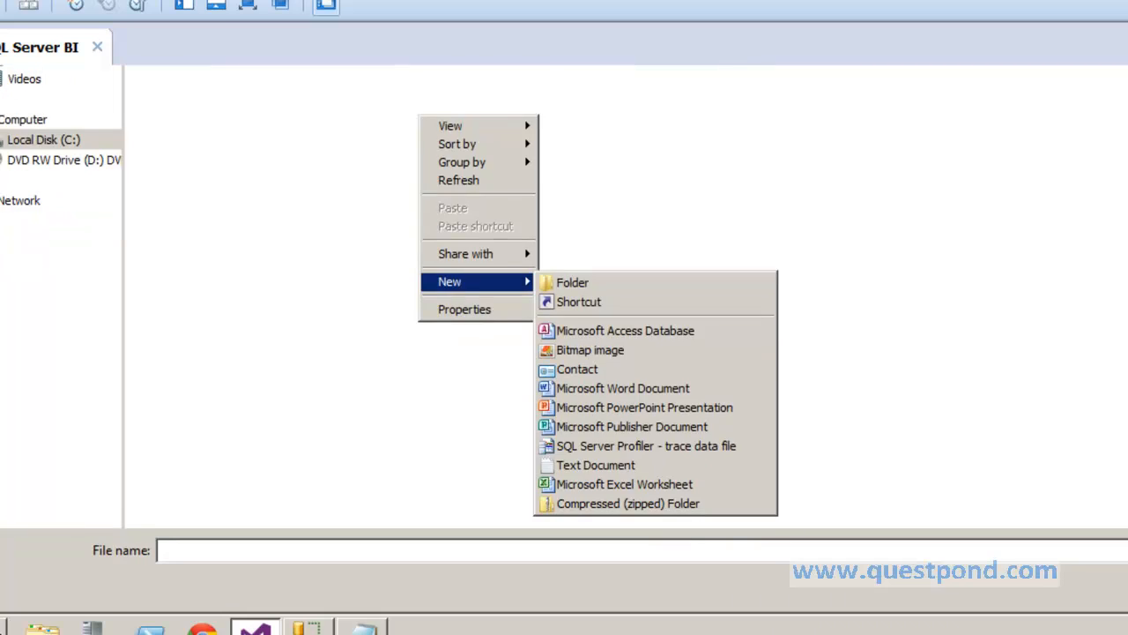
{"action": "left_click", "coordinate": [683, 466]}
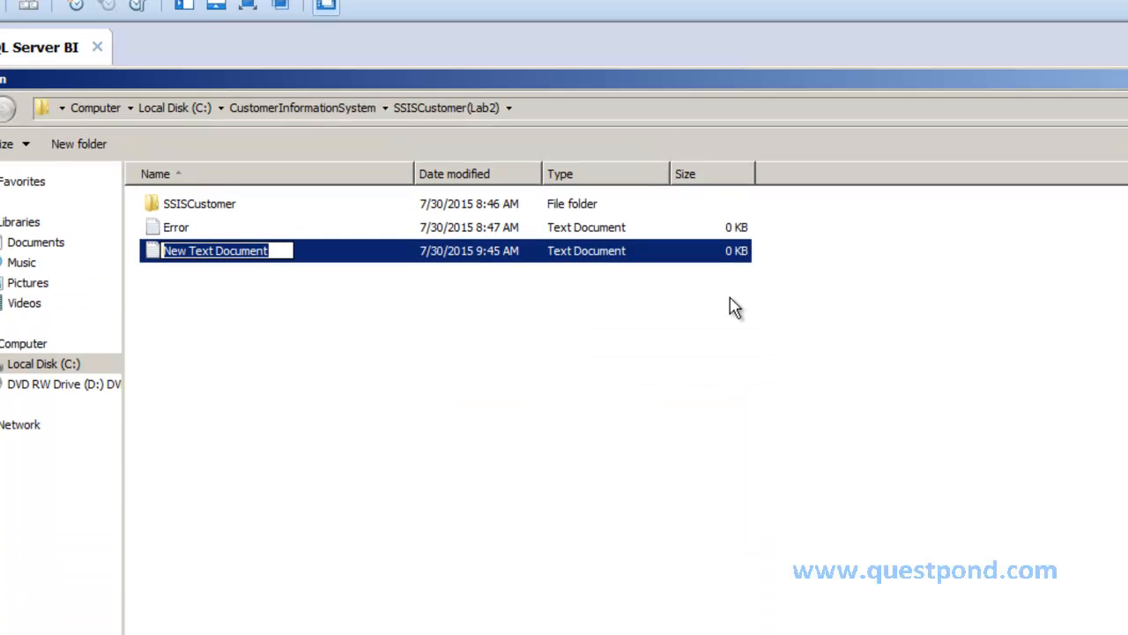
{"action": "type", "text": "ErrorConversion"}
{"action": "left_click", "coordinate": [734, 306]}
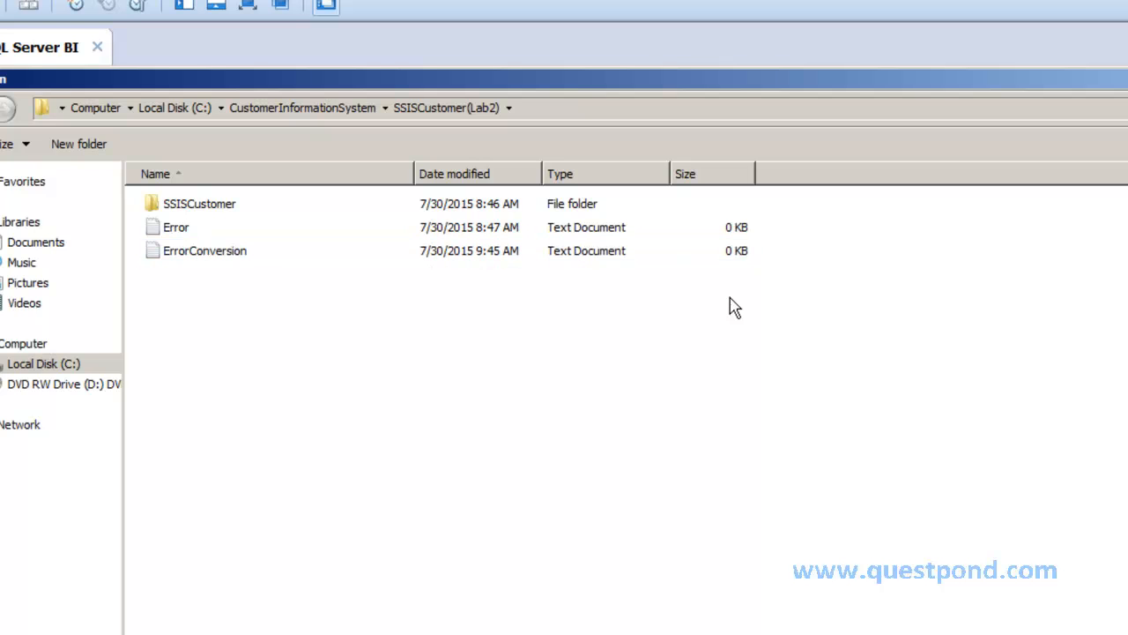
- Choose the ErrorConversion text file as the file for the Conversion error file connection
{"action": "scroll", "coordinate": [564, 349], "scroll_direction": "down", "scroll_amount": 3}
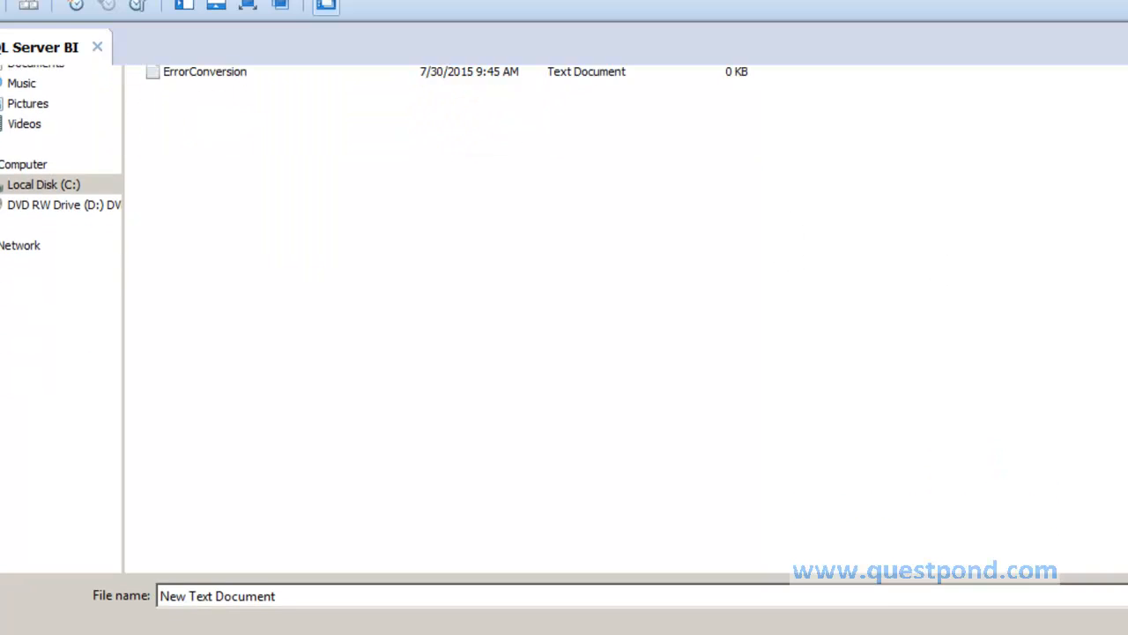
{"action": "scroll", "coordinate": [564, 348], "scroll_direction": "up", "scroll_amount": 1}
{"action": "left_click", "coordinate": [209, 127]}
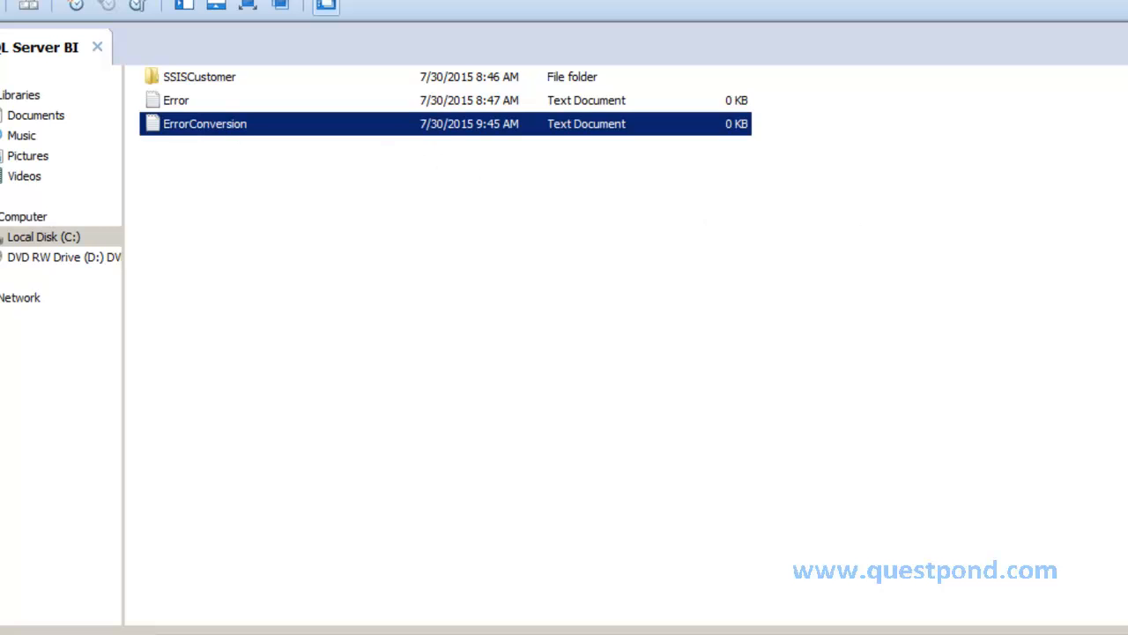
{"action": "key", "text": "Return"}
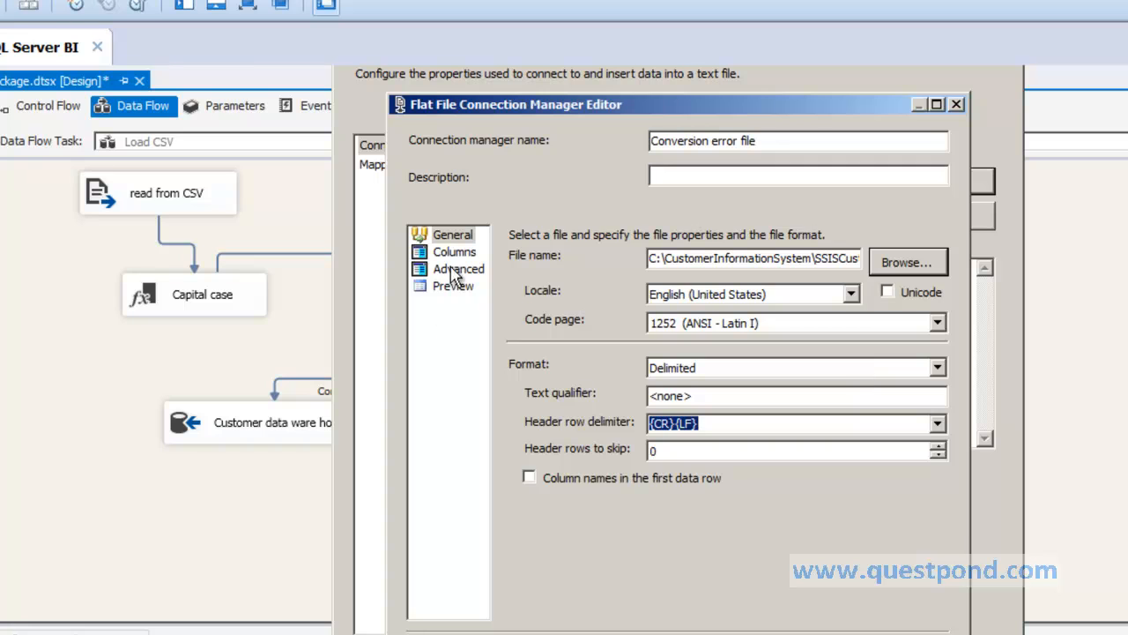
- Check the columns and preview of the Conversion error file connection, including ErrorCode and ErrorColumn, and accept the connection
{"action": "left_click", "coordinate": [454, 253]}
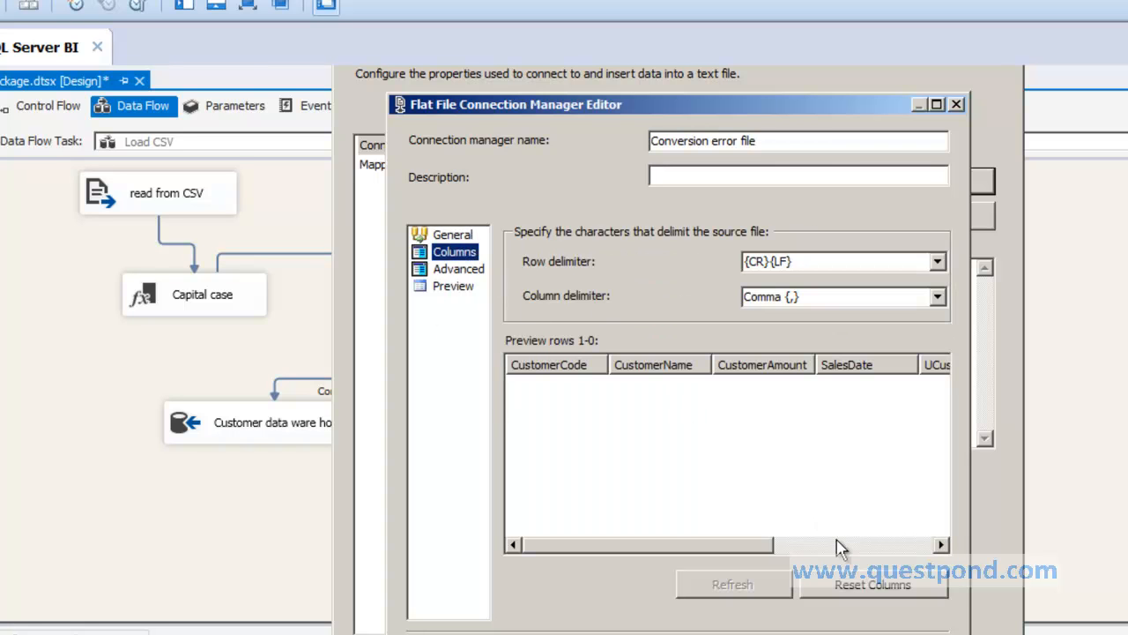
{"action": "left_click", "coordinate": [839, 546]}
{"action": "left_click_drag", "start_coordinate": [841, 551], "coordinate": [670, 548]}
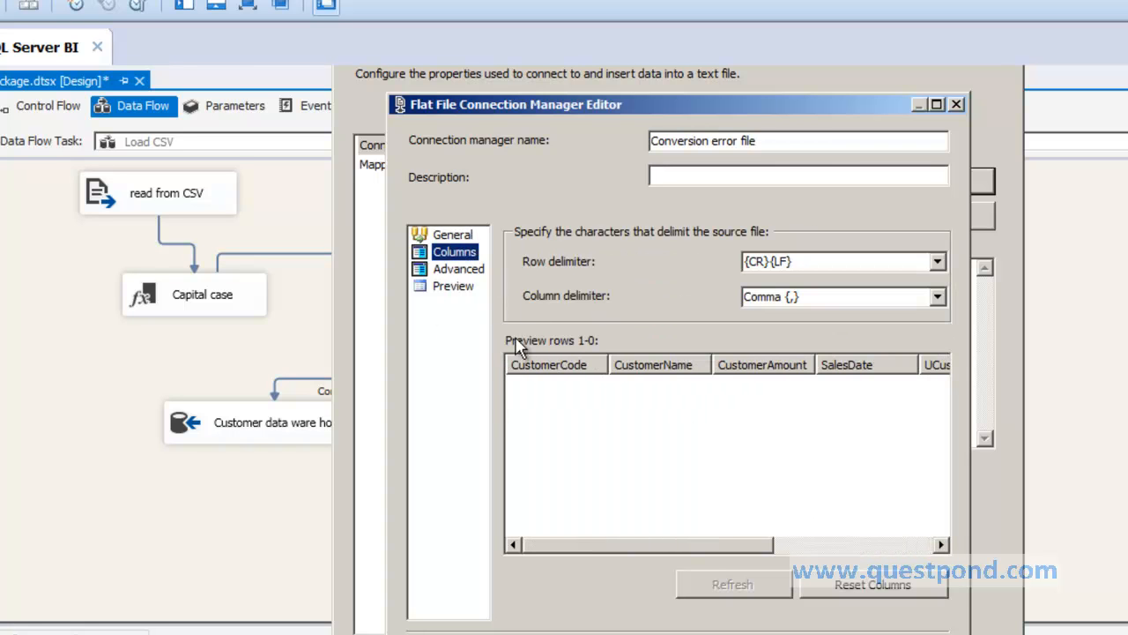
{"action": "left_click", "coordinate": [465, 292]}
{"action": "left_click", "coordinate": [872, 574]}
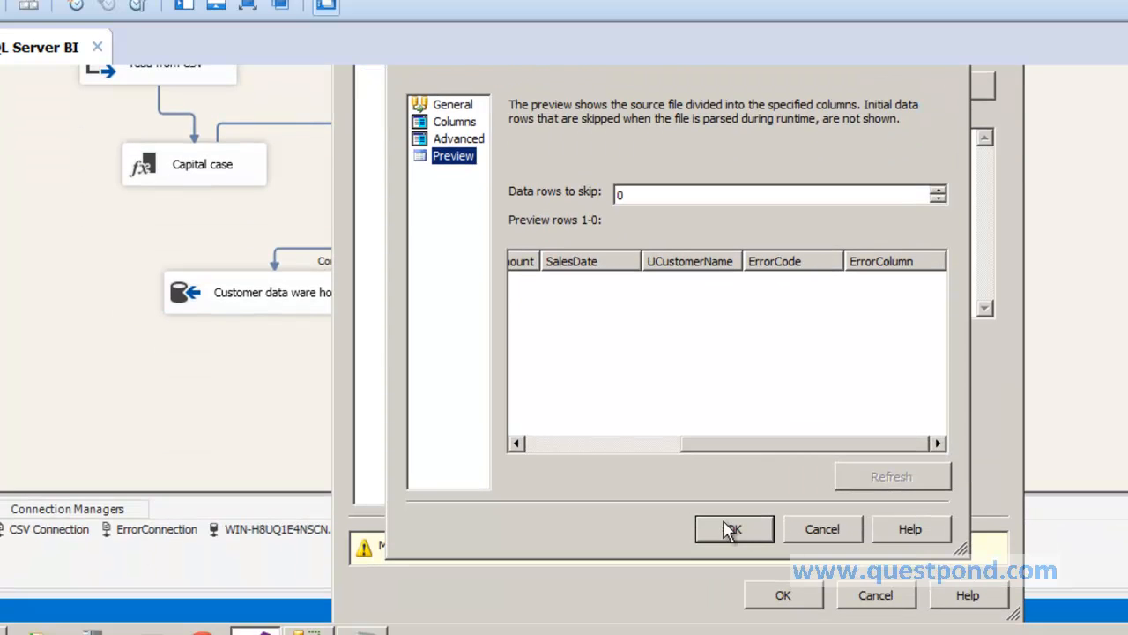
{"action": "left_click", "coordinate": [749, 534]}
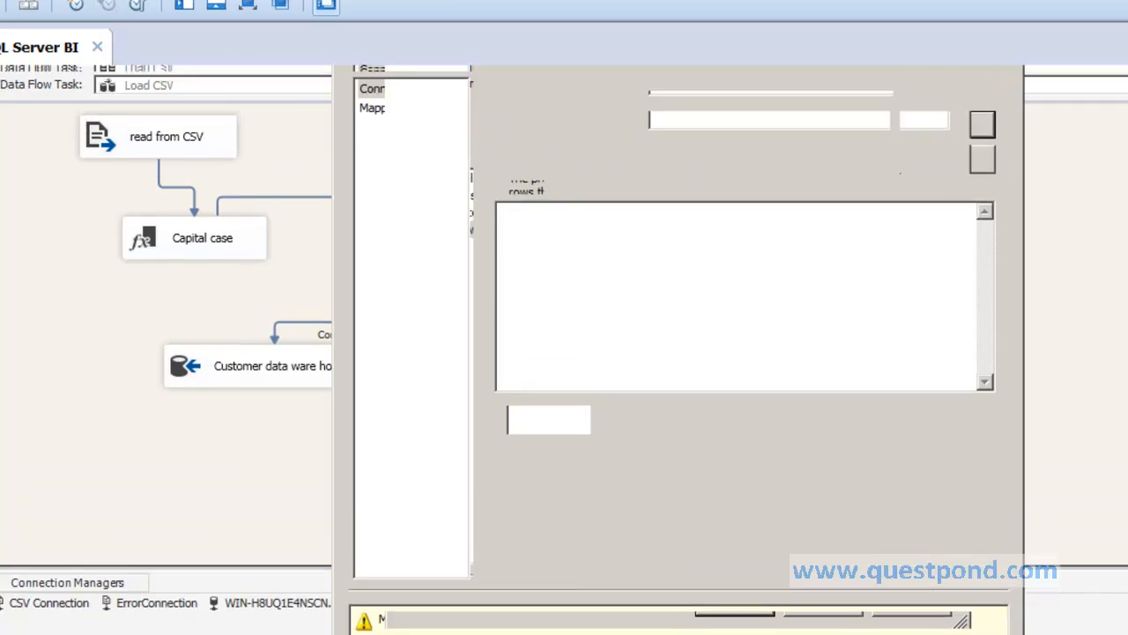
- Map the Conversion error rows input columns to the same-named destination columns, including ErrorCode and ErrorColumn, and accept the destination
{"action": "left_click", "coordinate": [394, 183]}
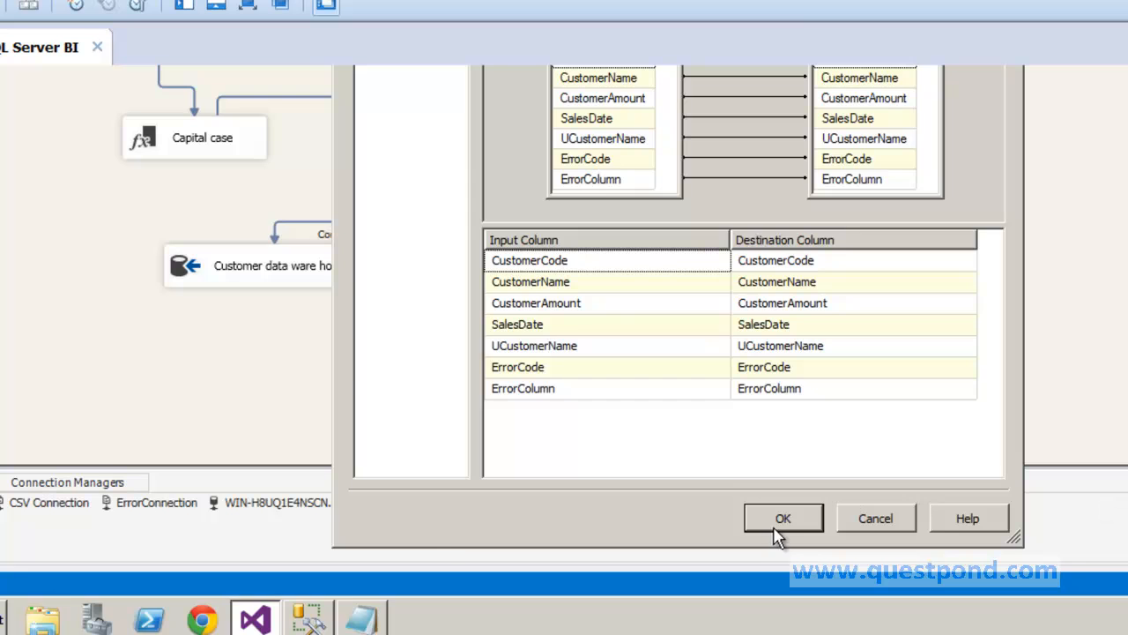
{"action": "left_click", "coordinate": [783, 520]}
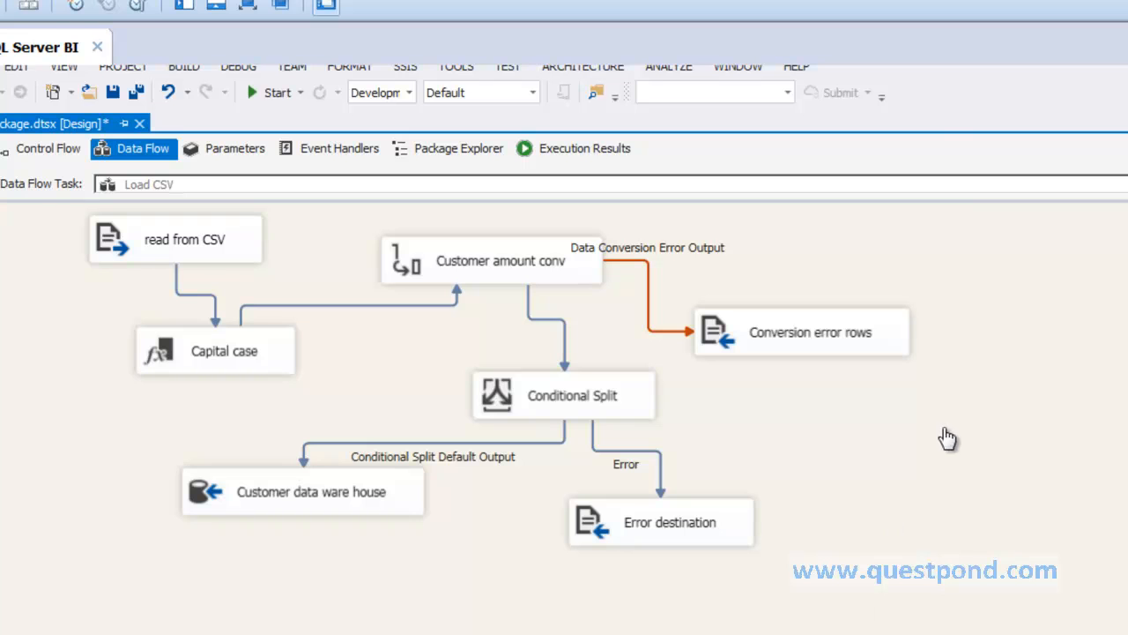
- Rearrange Customer amount conv and Conversion error rows on the data flow canvas, leaving more room for the Data Conversion Error Output path
{"action": "left_click_drag", "start_coordinate": [753, 334], "coordinate": [866, 326]}
{"action": "left_click_drag", "start_coordinate": [560, 267], "coordinate": [590, 264]}
{"action": "left_click", "coordinate": [747, 423]}
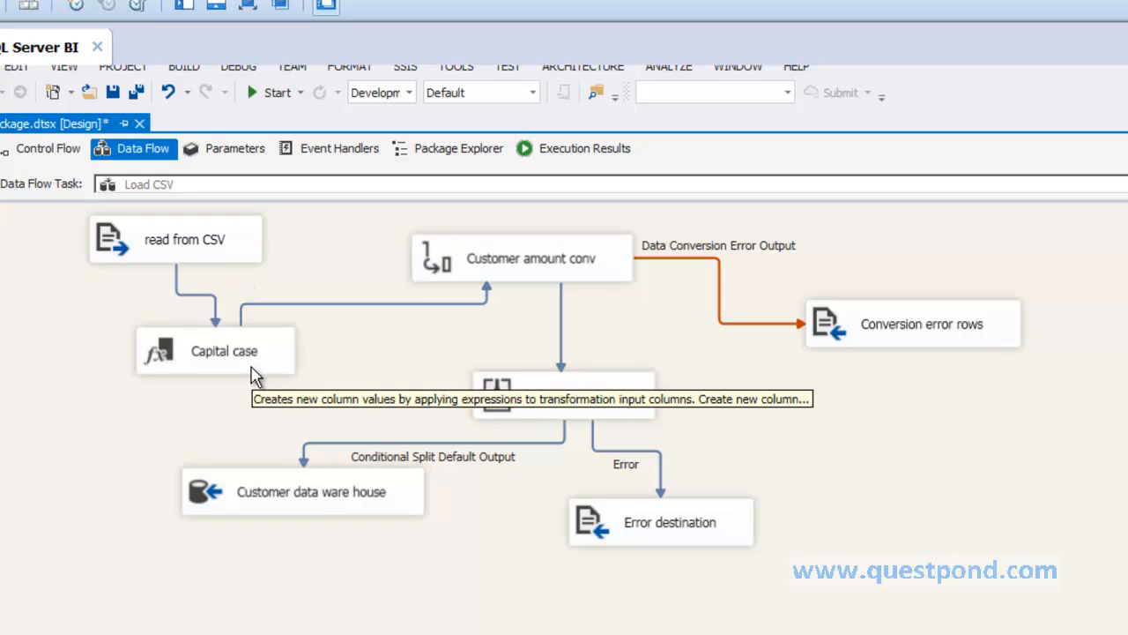
{"action": "left_click", "coordinate": [538, 259]}
{"action": "left_click_drag", "start_coordinate": [537, 258], "coordinate": [515, 258]}
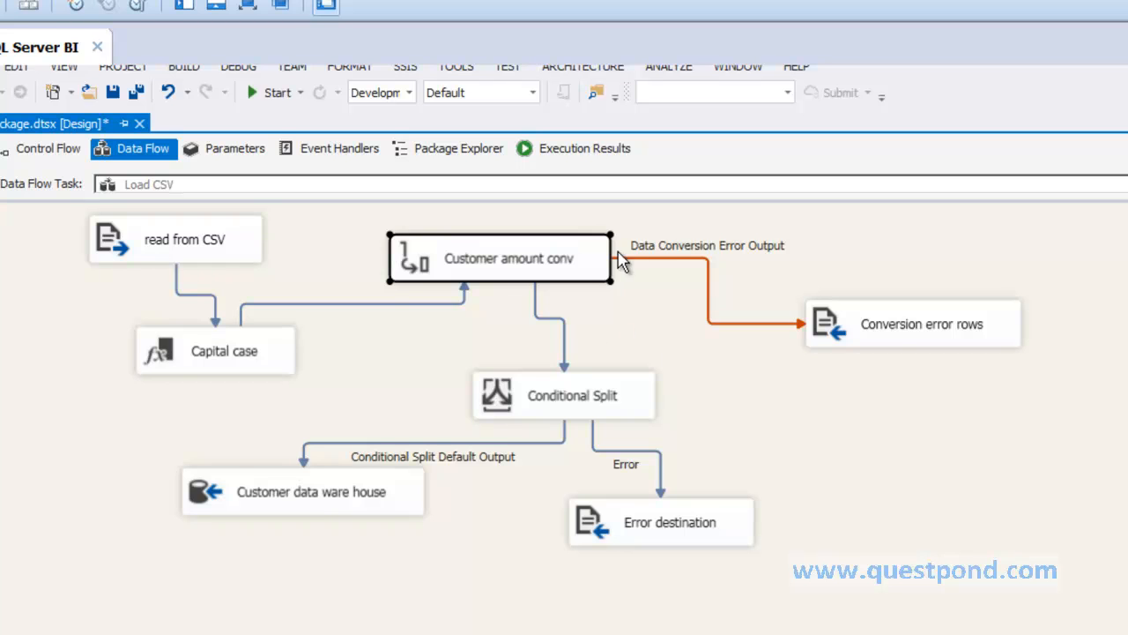
{"action": "left_click_drag", "start_coordinate": [887, 329], "coordinate": [878, 308]}
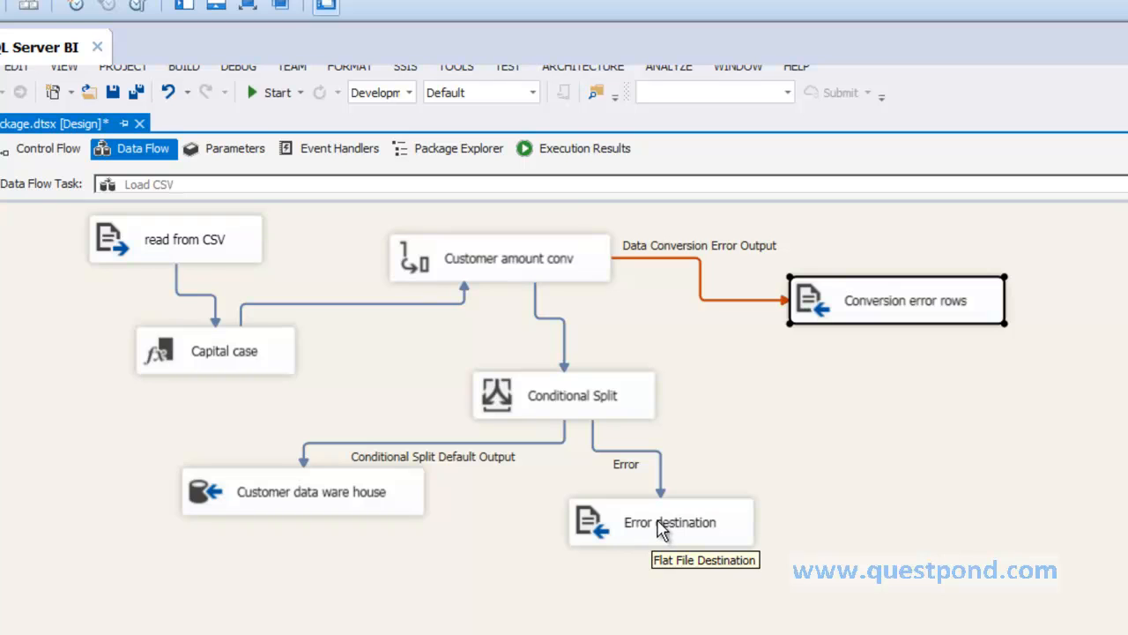
{"action": "left_click_drag", "start_coordinate": [856, 304], "coordinate": [823, 318]}
{"action": "left_click", "coordinate": [739, 523]}
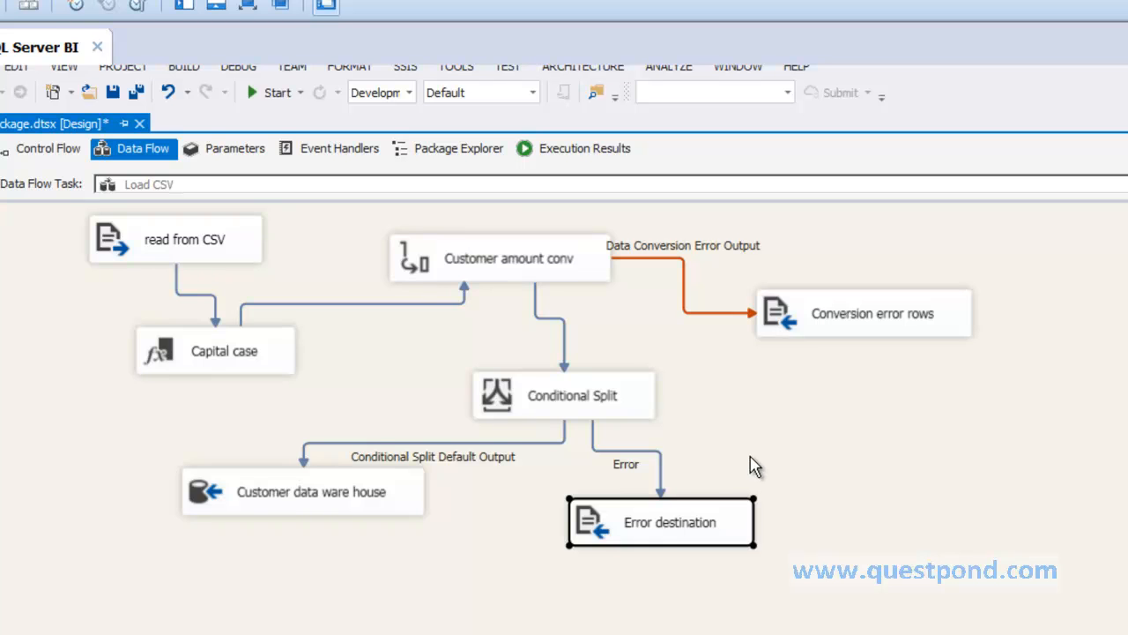
{"action": "left_click", "coordinate": [827, 319]}
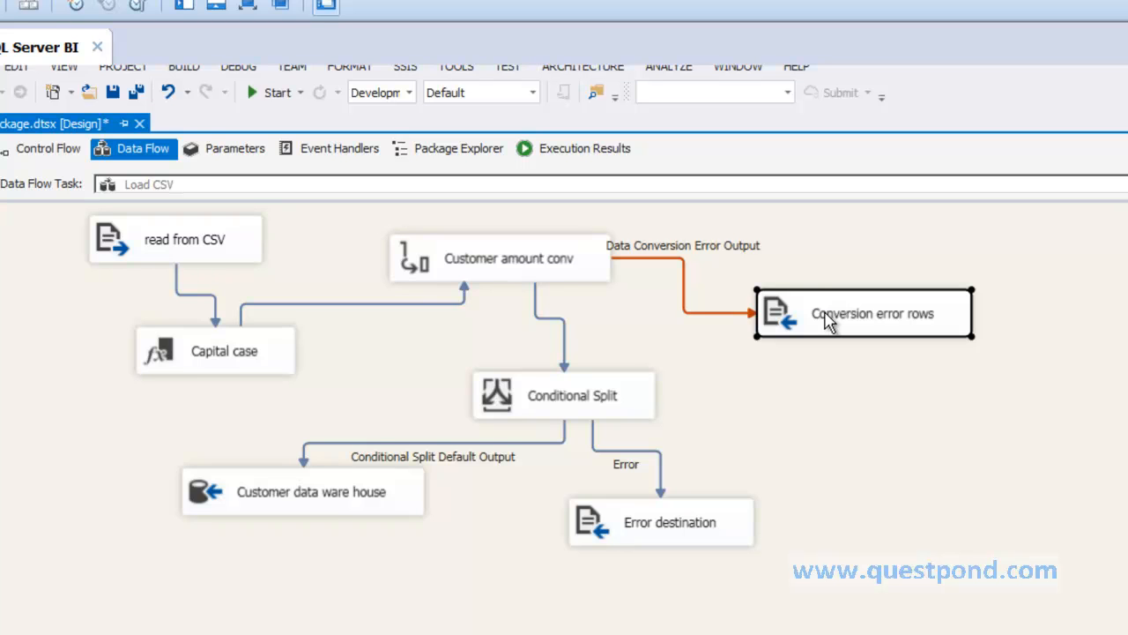
{"action": "left_click", "coordinate": [698, 538]}
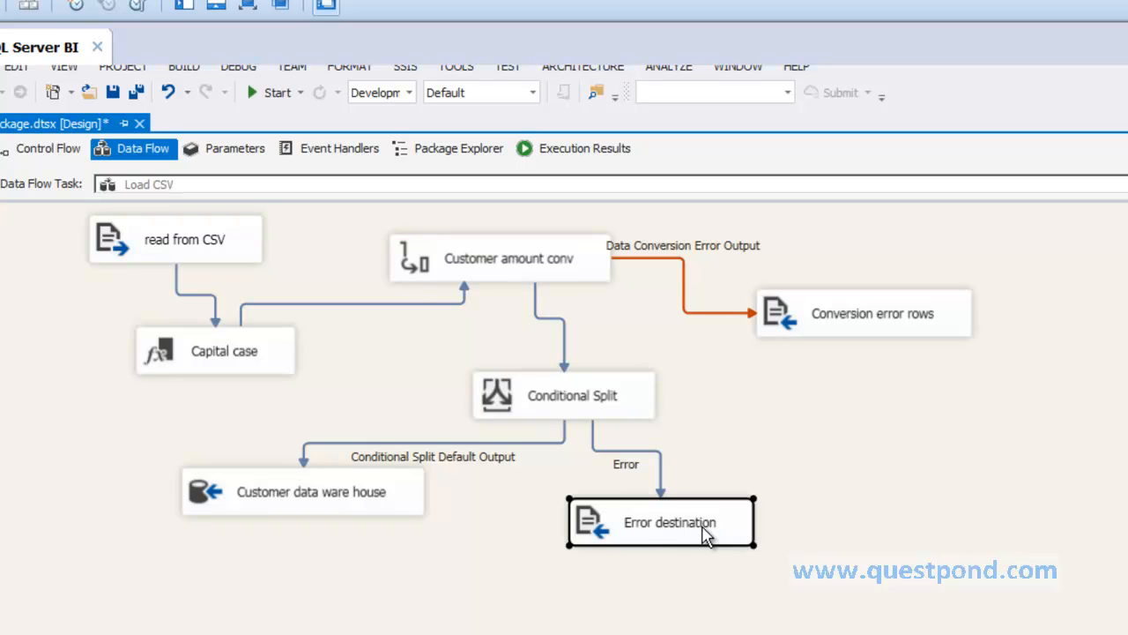
{"action": "left_click", "coordinate": [716, 320]}
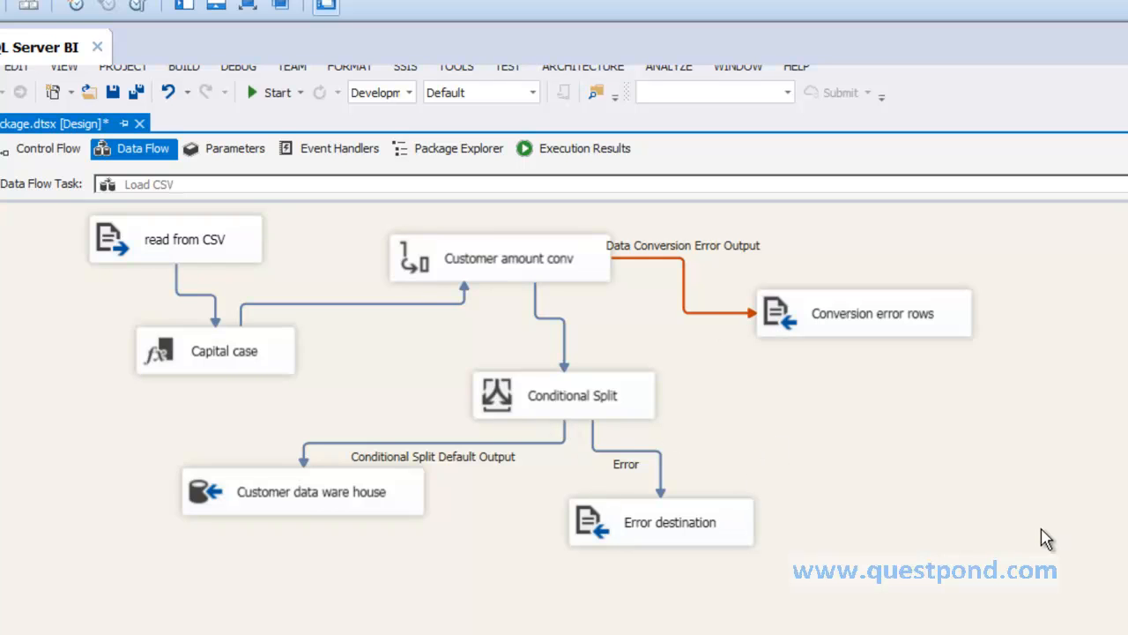
- Switch to the Customer file in Notepad and review the row with amount "hundred" and the rows with negative or zero amounts
{"action": "key", "text": "alt+Tab"}
{"action": "key", "text": "alt+Tab"}
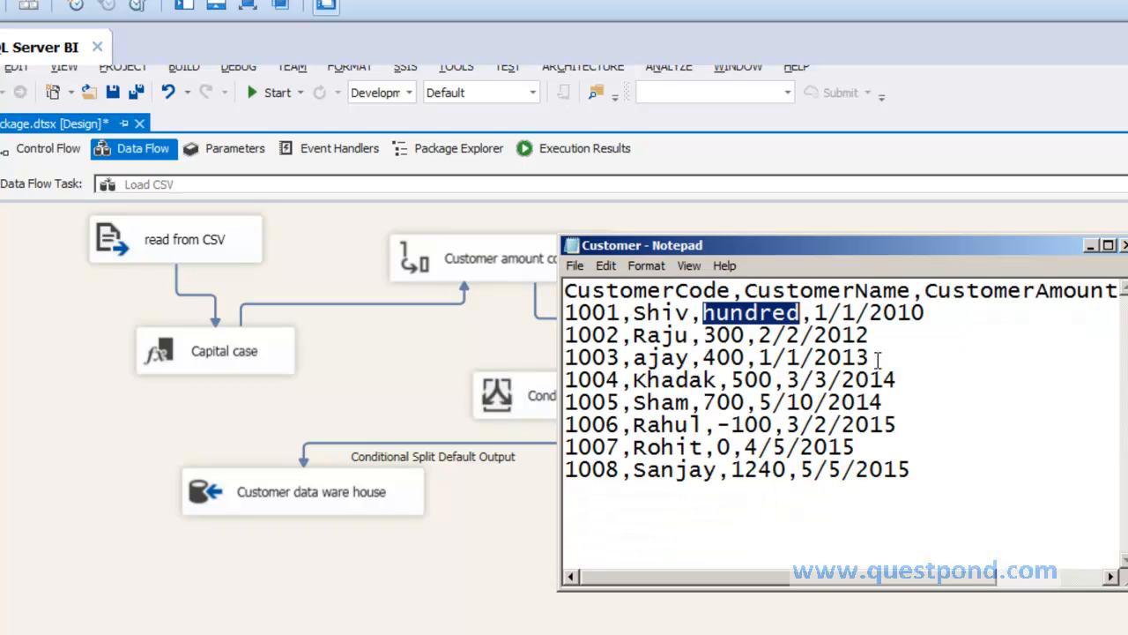
{"action": "left_click", "coordinate": [847, 357]}
{"action": "left_click_drag", "start_coordinate": [820, 246], "coordinate": [968, 377]}
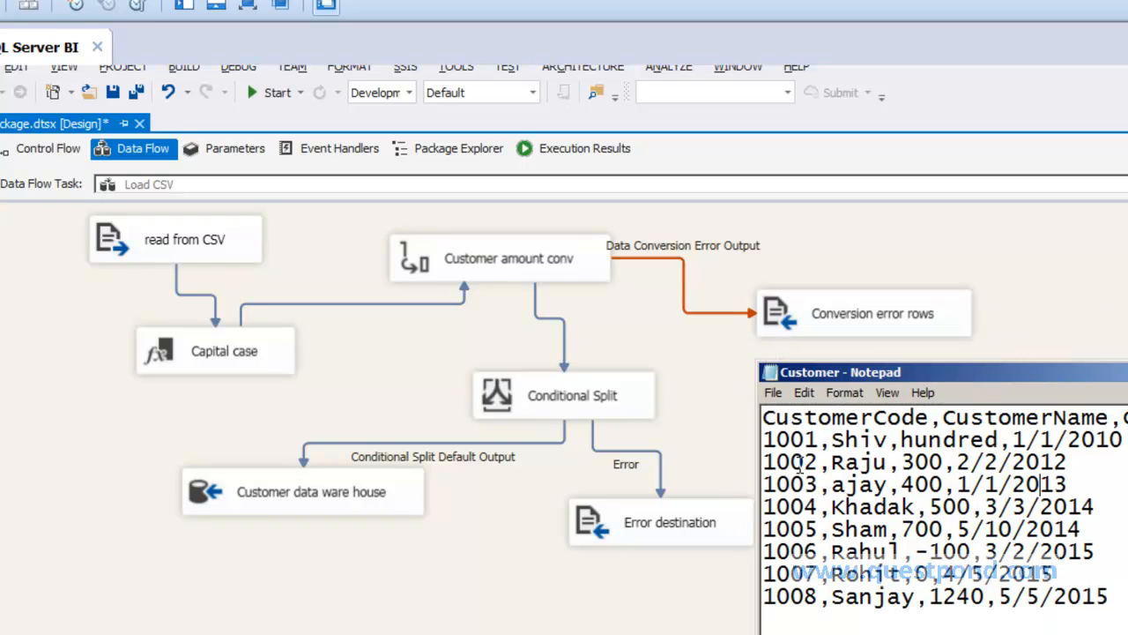
{"action": "left_click_drag", "start_coordinate": [777, 440], "coordinate": [1117, 448]}
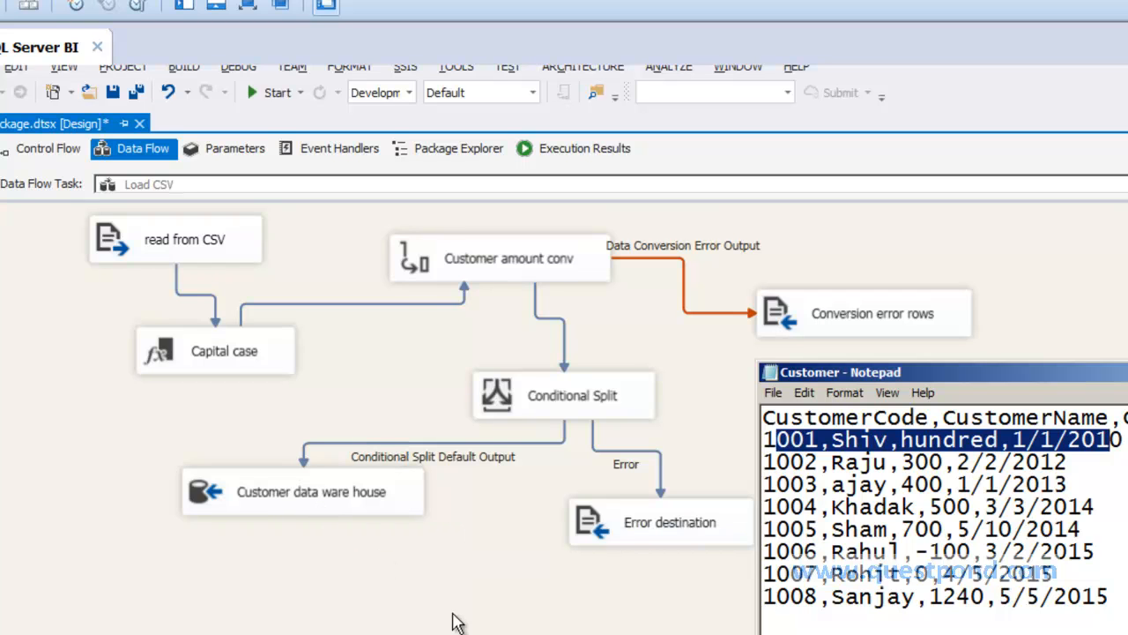
{"action": "left_click_drag", "start_coordinate": [765, 548], "coordinate": [1054, 573]}
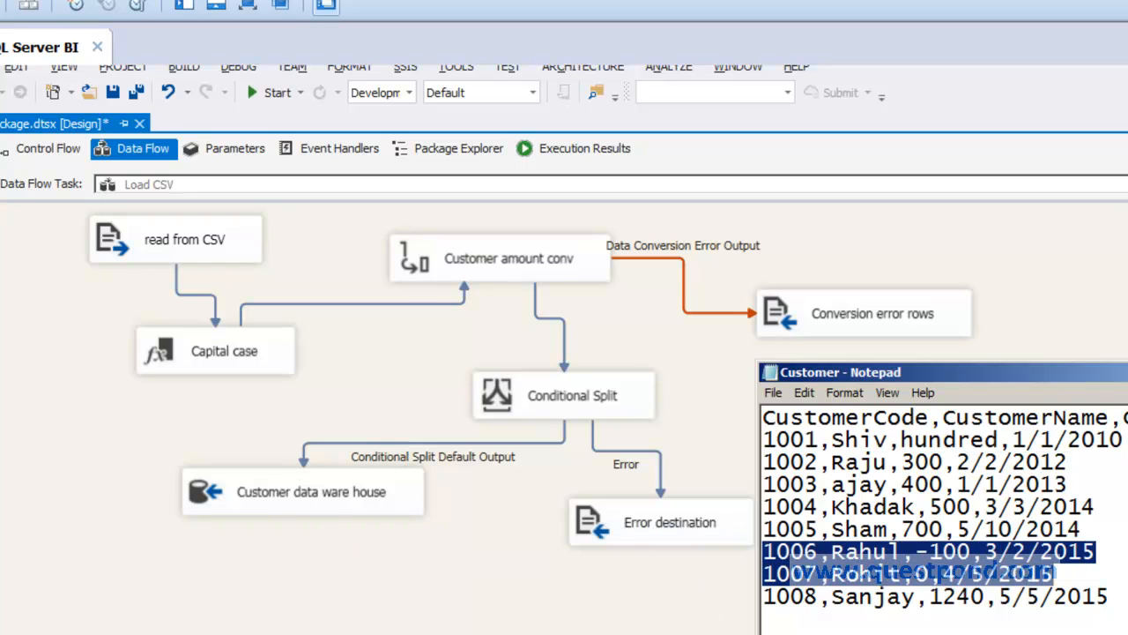
{"action": "left_click", "coordinate": [648, 496]}
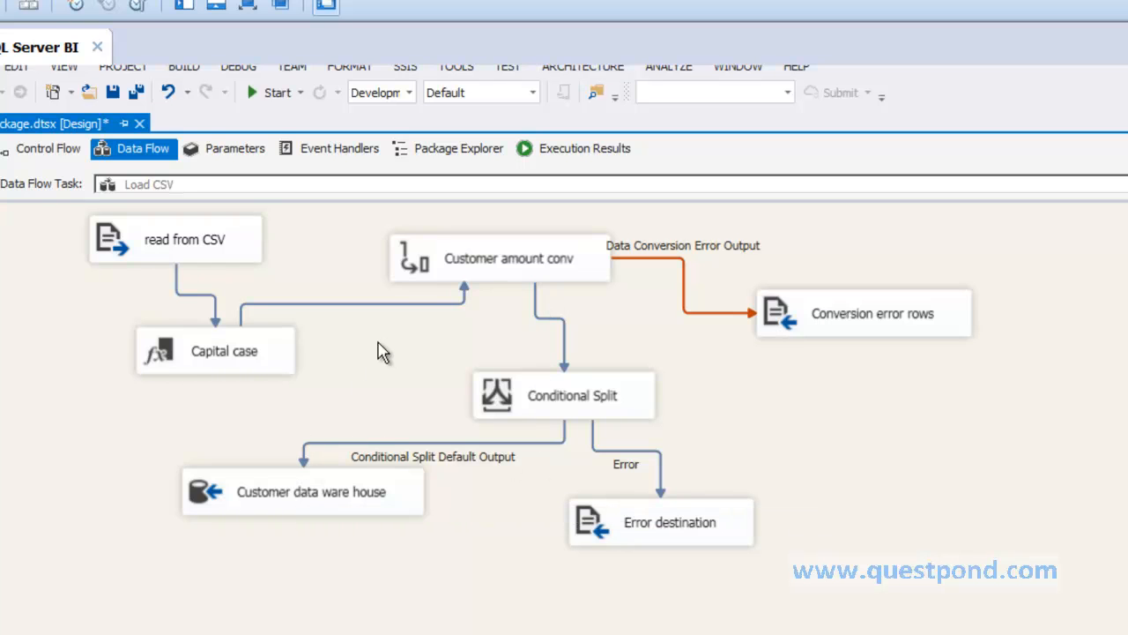
- Run the package and examine the row counts on the Data Conversion Error Output, Error and Conditional Split Default Output paths
{"action": "left_click", "coordinate": [266, 92]}
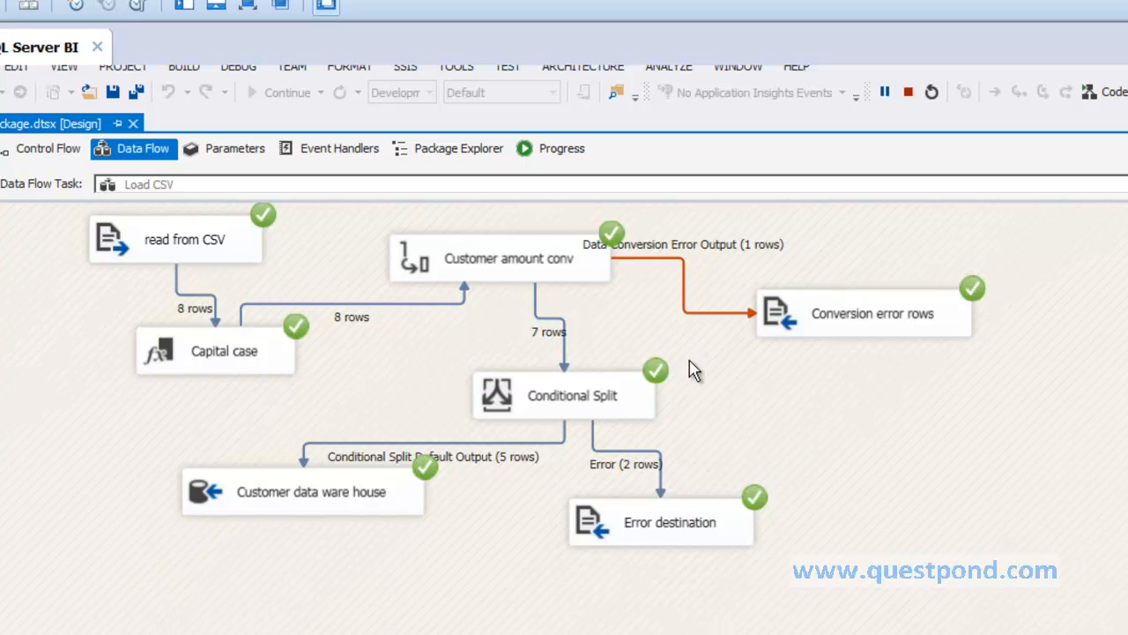
{"action": "left_click", "coordinate": [841, 333]}
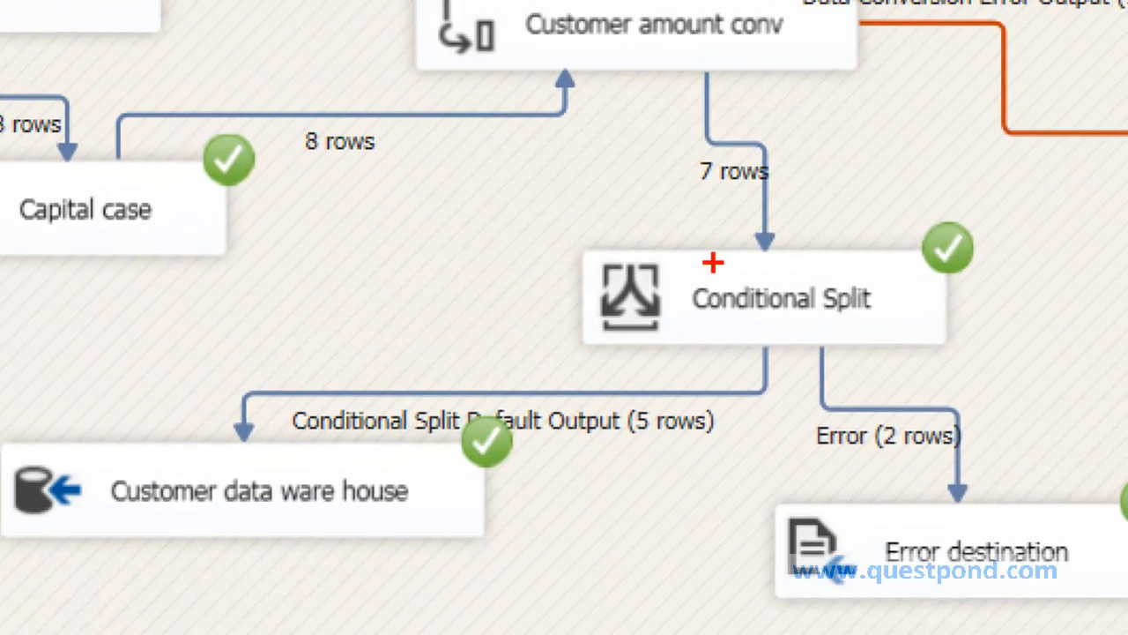
{"action": "left_click_drag", "start_coordinate": [1086, 28], "coordinate": [1127, 28]}
{"action": "left_click_drag", "start_coordinate": [802, 450], "coordinate": [967, 460]}
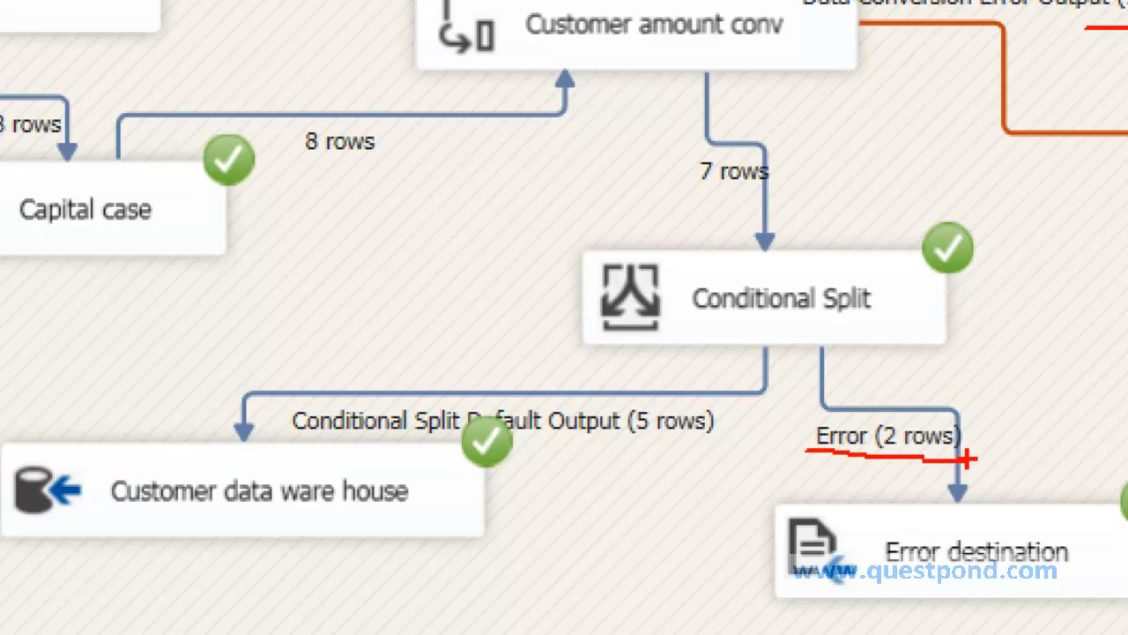
{"action": "left_click_drag", "start_coordinate": [557, 459], "coordinate": [732, 454]}
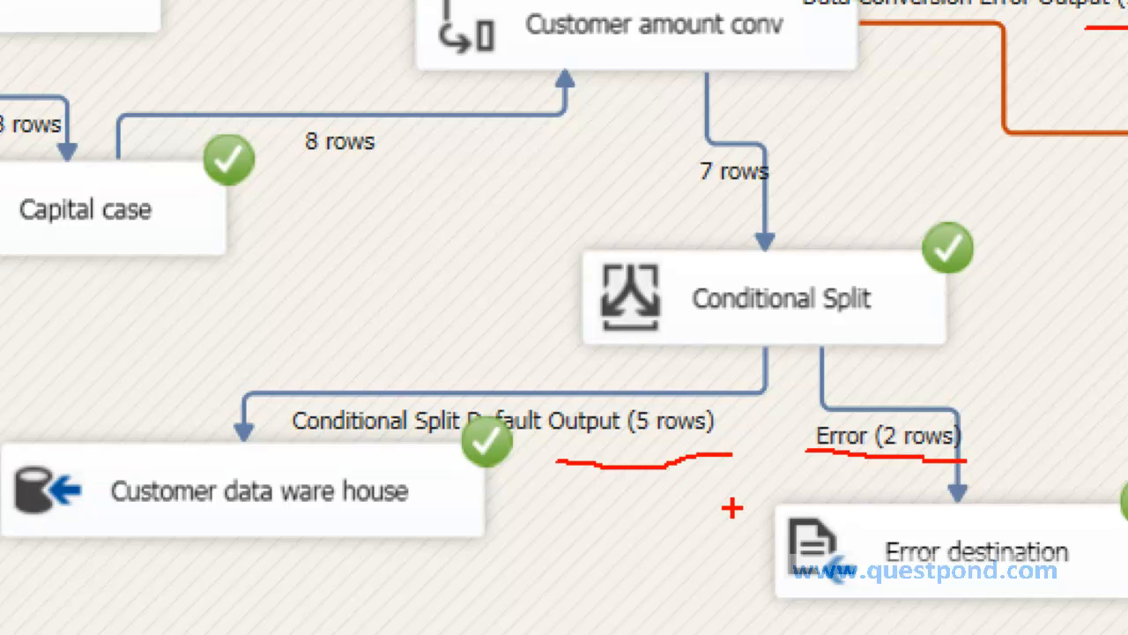
{"action": "key", "text": "Escape"}
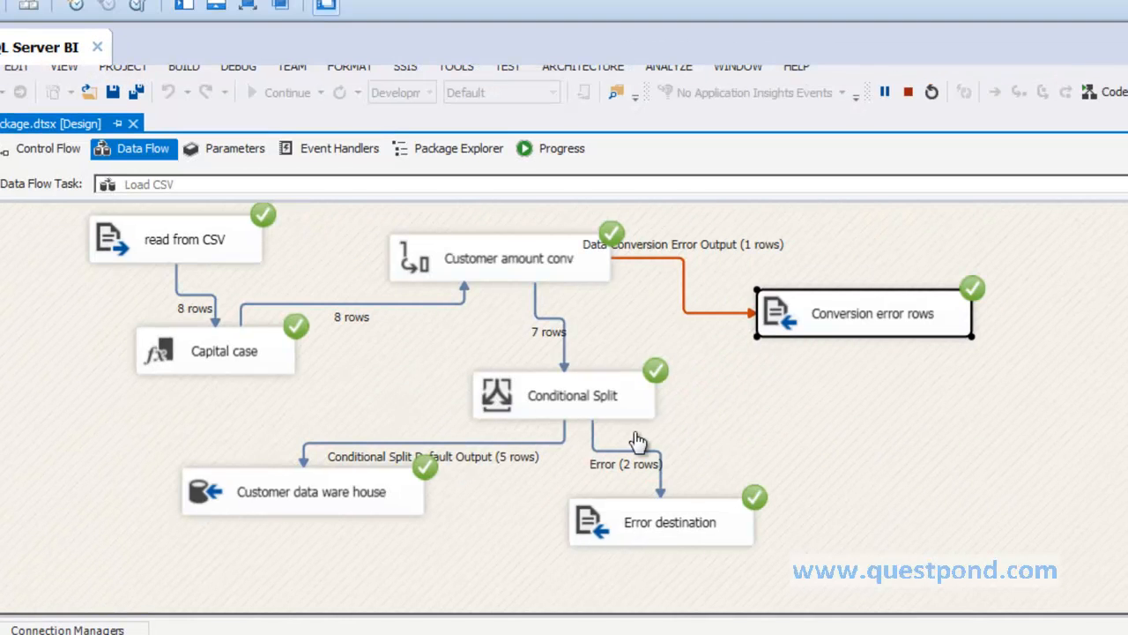
- Switch to the project folder in Windows Explorer, open the ErrorConversion text file and examine the amount in its redirected row
{"action": "key", "text": "alt+Tab"}
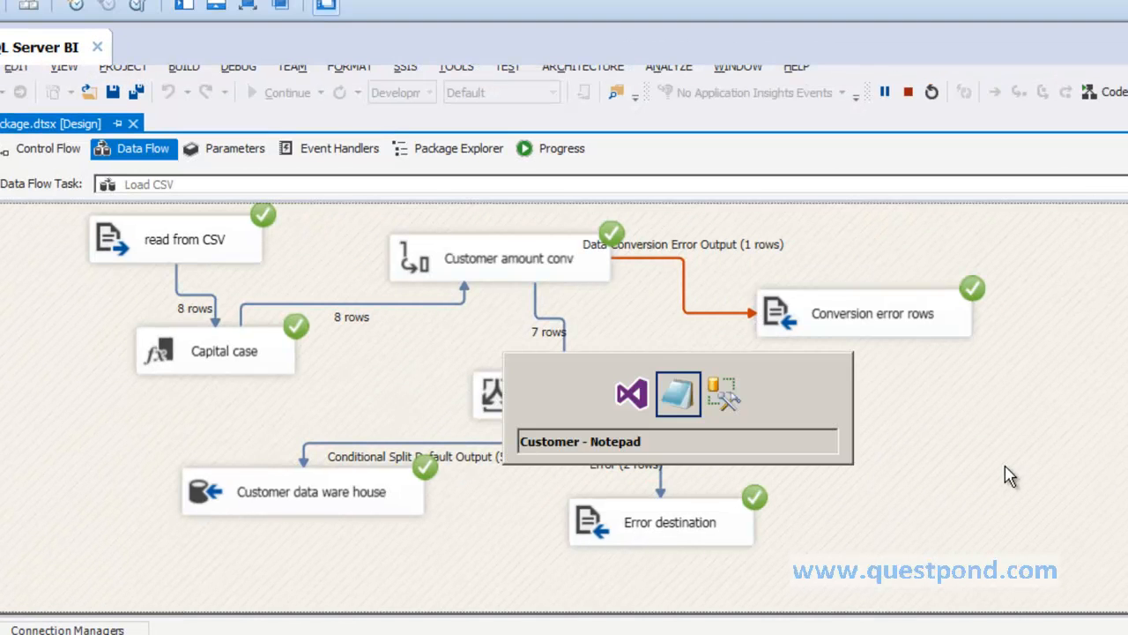
{"action": "key", "text": "alt+Tab"}
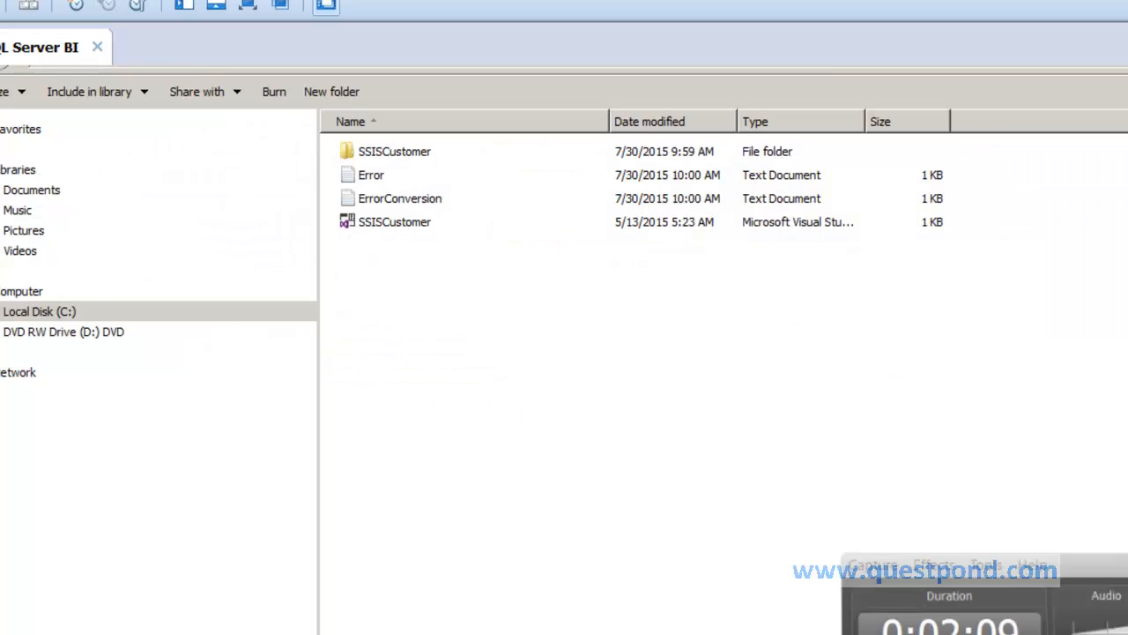
{"action": "double_click", "coordinate": [408, 201]}
{"action": "left_click_drag", "start_coordinate": [1084, 162], "coordinate": [652, 327]}
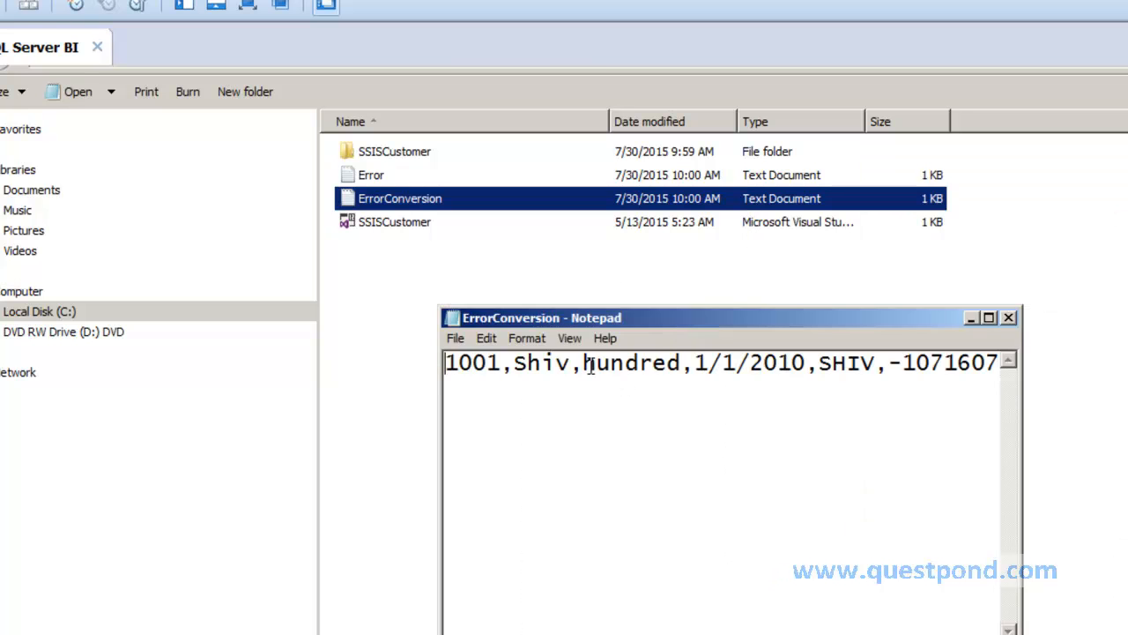
{"action": "left_click_drag", "start_coordinate": [583, 363], "coordinate": [665, 366]}
- Open the Error text file from the same folder and examine the rows written to it
{"action": "left_click", "coordinate": [367, 194]}
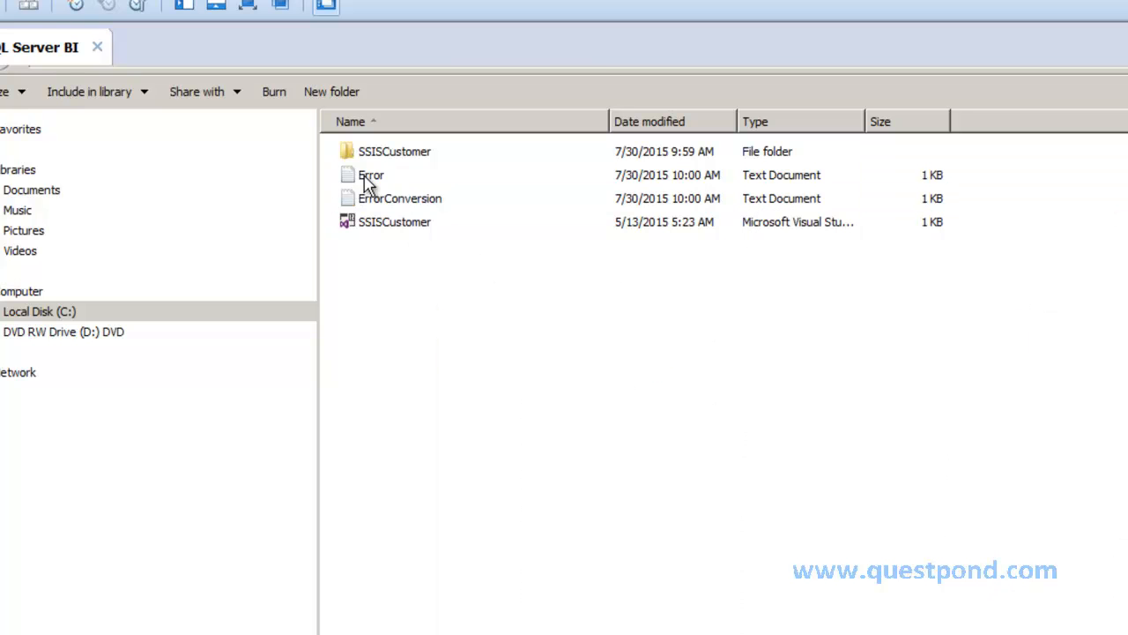
{"action": "double_click", "coordinate": [369, 181]}
{"action": "left_click_drag", "start_coordinate": [1101, 170], "coordinate": [887, 290]}
{"action": "left_click", "coordinate": [515, 372]}
- Switch to SQL Server Management Studio, rerun the SELECT TOP 1000 query on tblCustomer and enlarge the results area
{"action": "key", "text": "alt+Tab"}
{"action": "key", "text": "alt+Tab"}
{"action": "key", "text": "alt+Tab"}
{"action": "key", "text": "alt+Tab"}
{"action": "key", "text": "alt+Tab"}
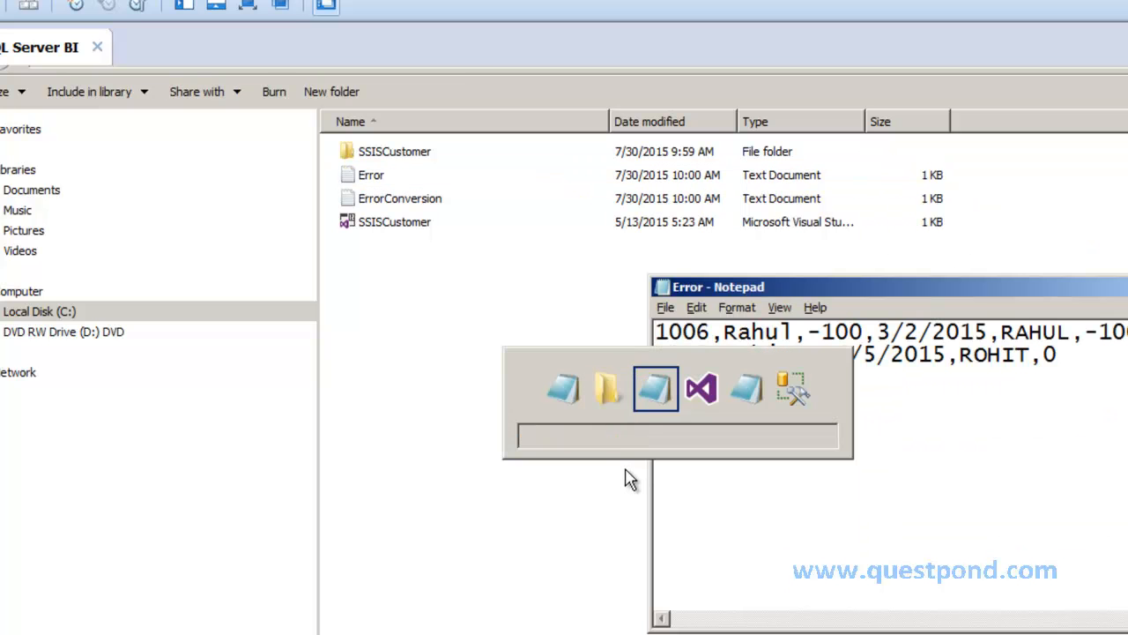
{"action": "key", "text": "alt+Tab"}
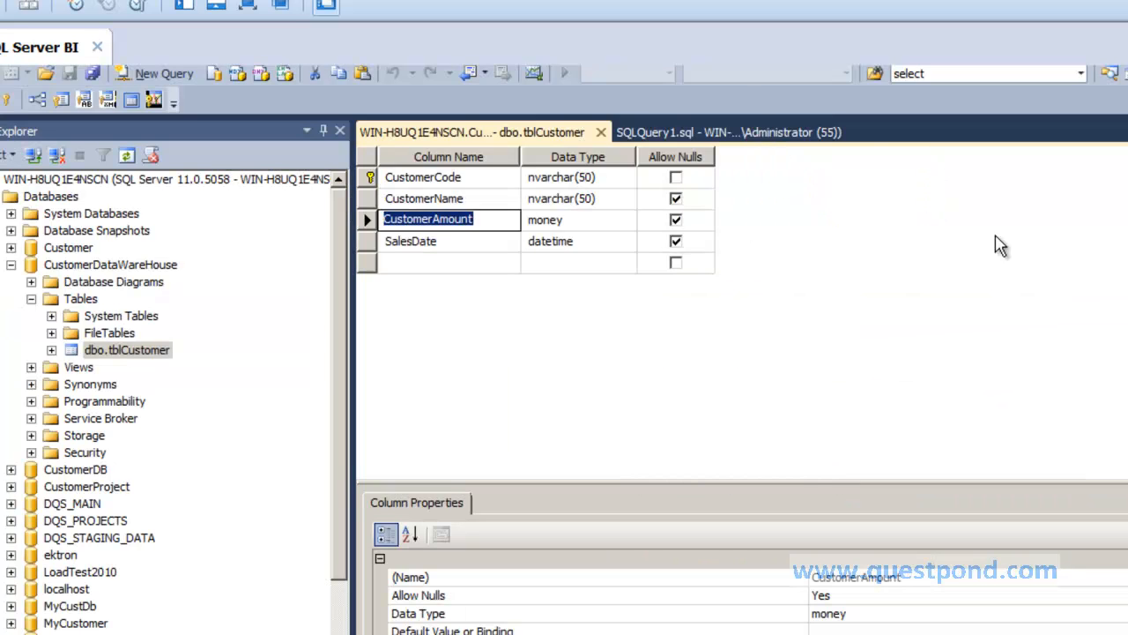
{"action": "left_click", "coordinate": [761, 140]}
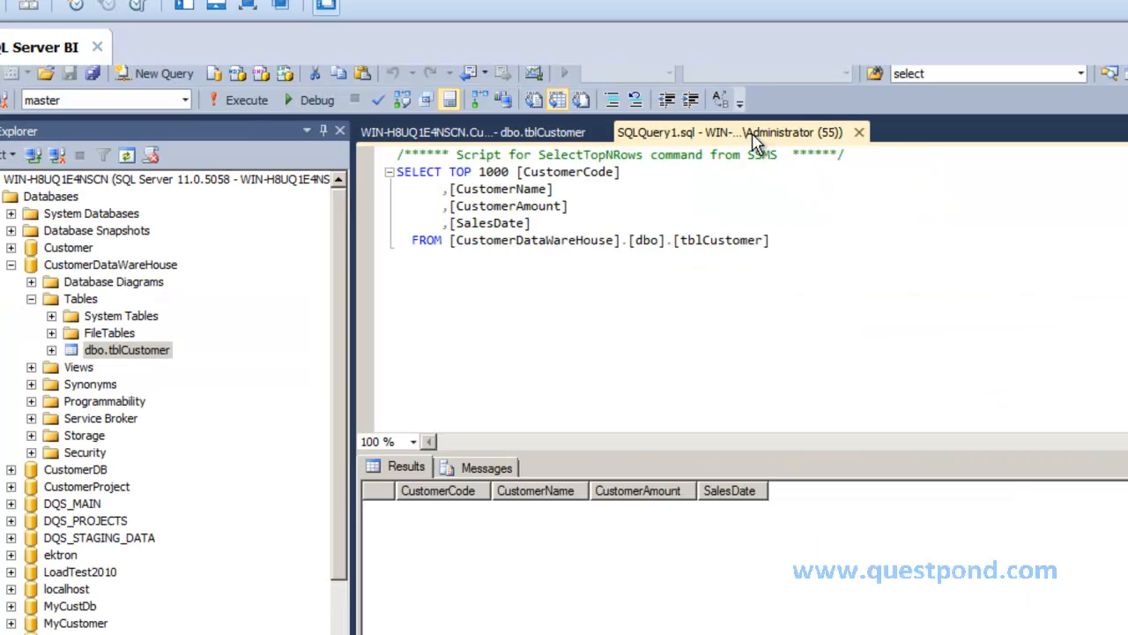
{"action": "left_click", "coordinate": [239, 104]}
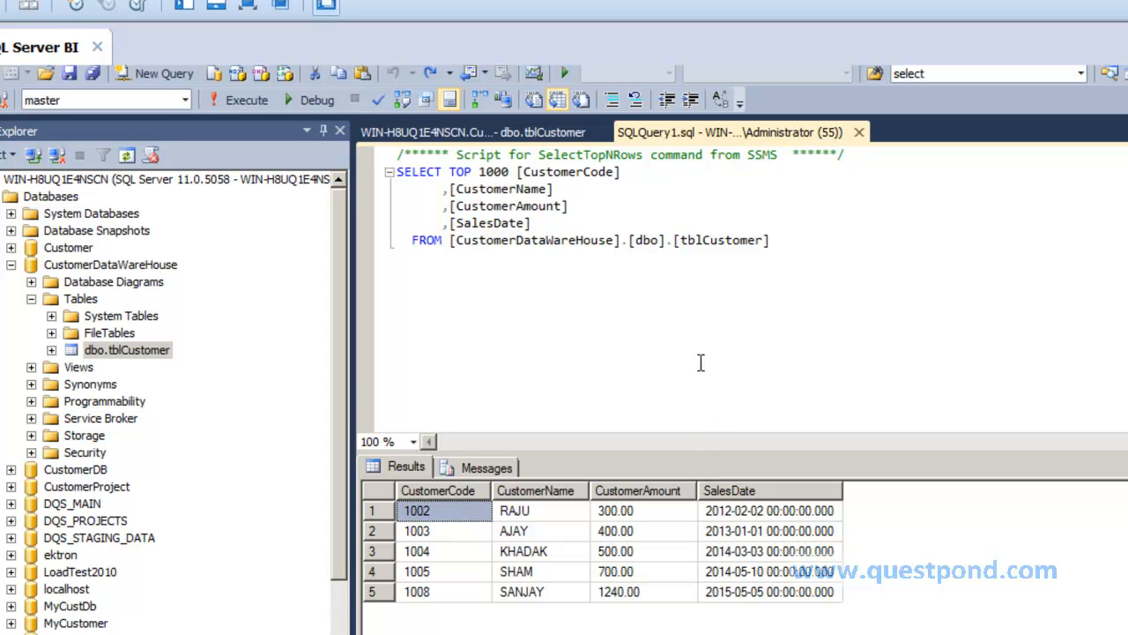
{"action": "left_click_drag", "start_coordinate": [656, 452], "coordinate": [654, 307]}
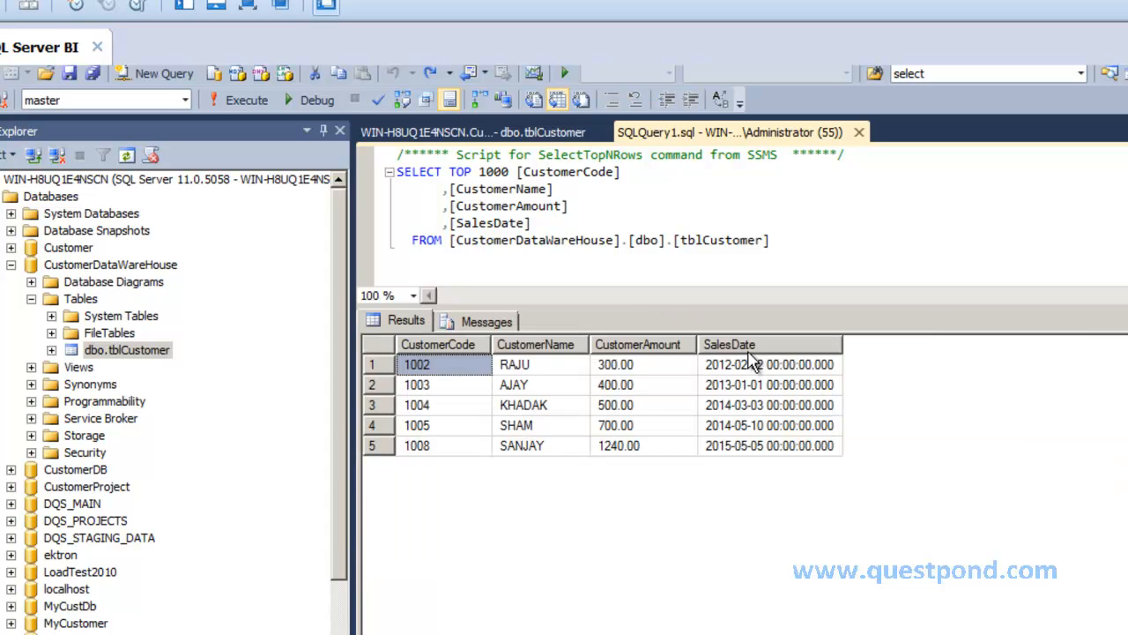
- Arrange the ErrorConversion and Error Notepad windows beside the tblCustomer query results and compare the rejected rows with the loaded ones
{"action": "key", "text": "alt+Tab"}
{"action": "left_click_drag", "start_coordinate": [814, 289], "coordinate": [1049, 357]}
{"action": "key", "text": "alt+Tab"}
{"action": "key", "text": "alt+Tab"}
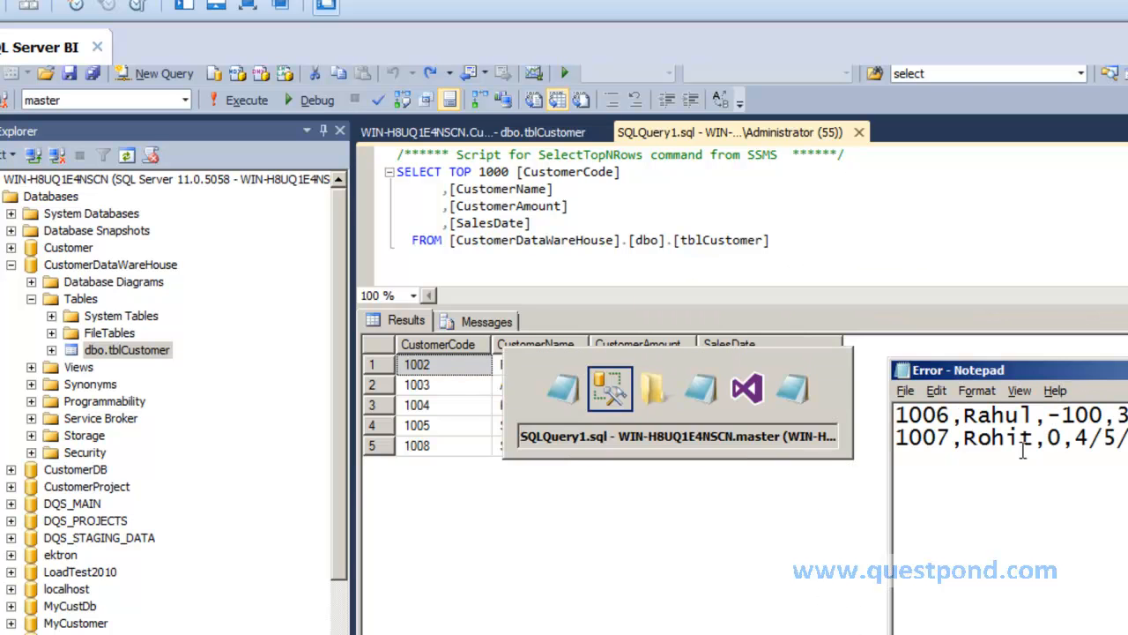
{"action": "left_click_drag", "start_coordinate": [705, 326], "coordinate": [989, 78]}
{"action": "left_click", "coordinate": [1127, 458]}
{"action": "left_click_drag", "start_coordinate": [1127, 370], "coordinate": [1000, 434]}
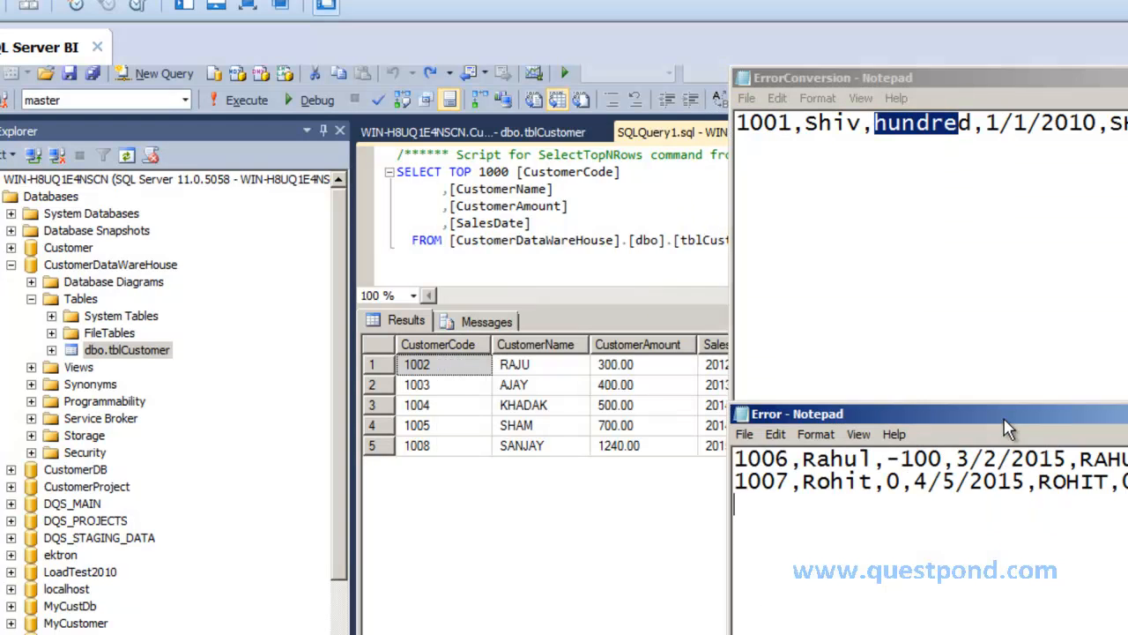
{"action": "left_click_drag", "start_coordinate": [736, 459], "coordinate": [1126, 485]}
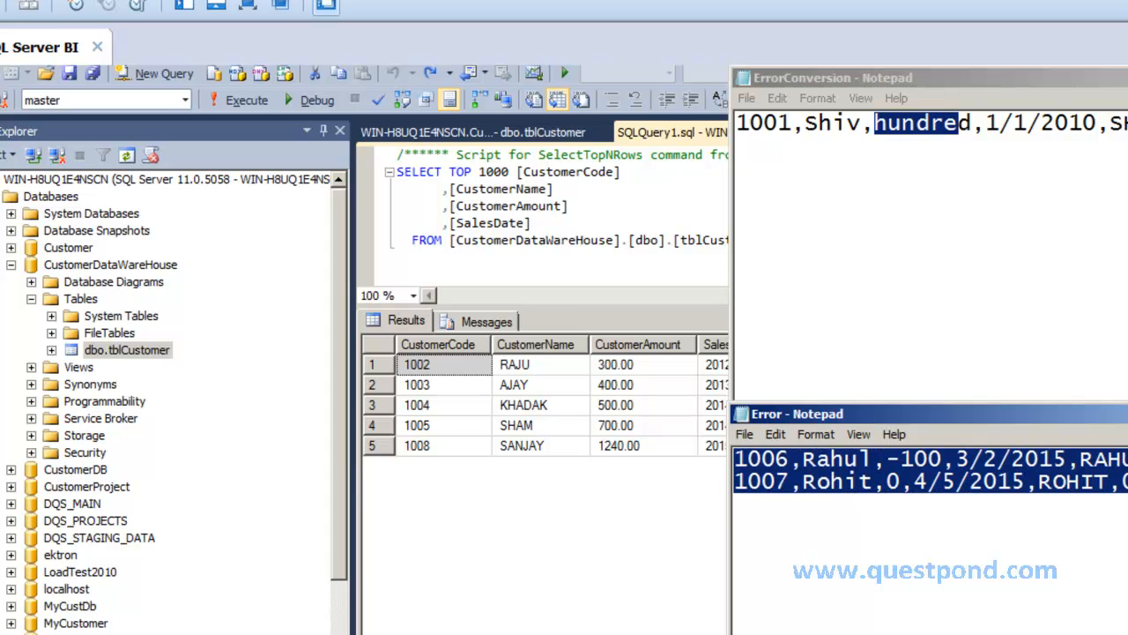
{"action": "left_click", "coordinate": [743, 123]}
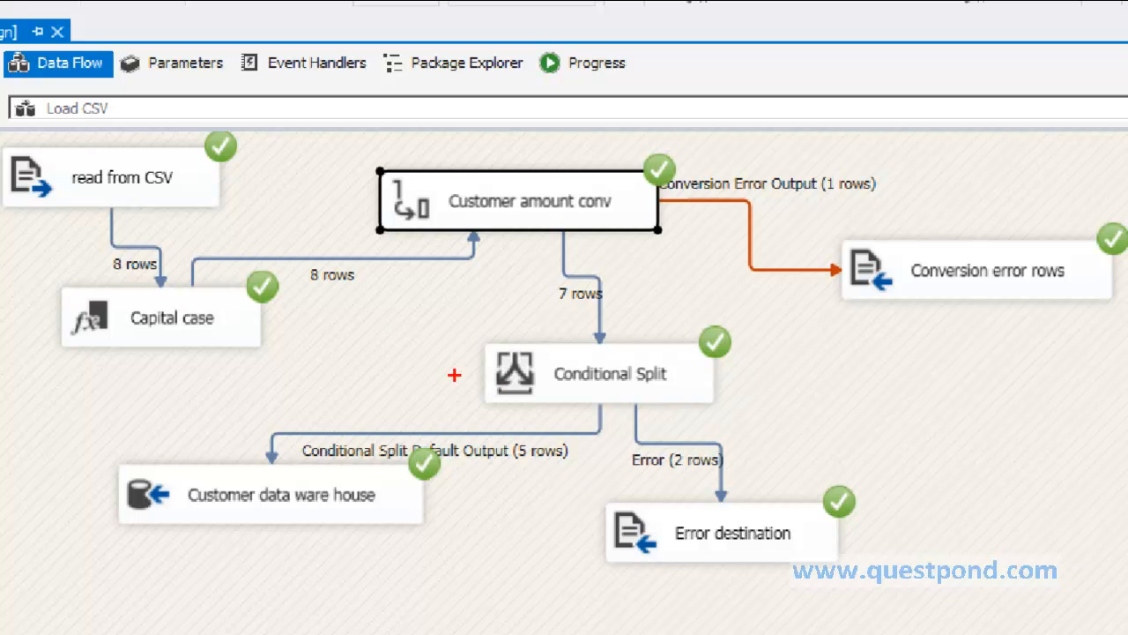
{"action": "left_click_drag", "start_coordinate": [468, 388], "coordinate": [535, 366]}
{"action": "mouse_move", "coordinate": [367, 191]}
{"action": "left_mouse_down"}
{"action": "mouse_move", "coordinate": [381, 220]}
{"action": "mouse_move", "coordinate": [434, 195]}
{"action": "left_mouse_up"}
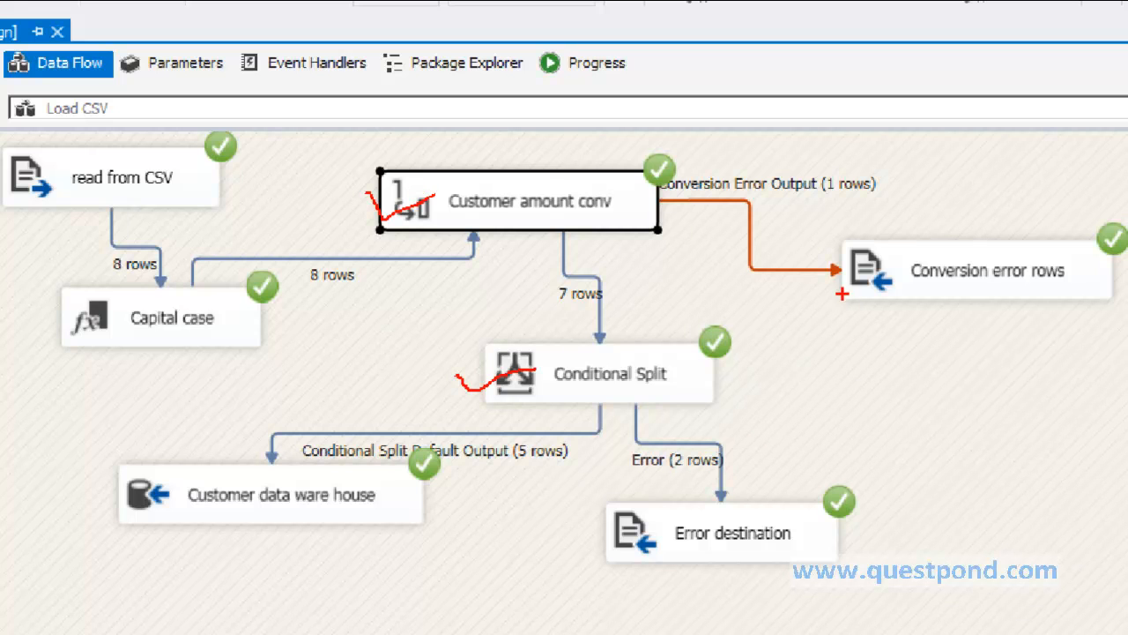
{"action": "left_click_drag", "start_coordinate": [818, 275], "coordinate": [890, 279]}
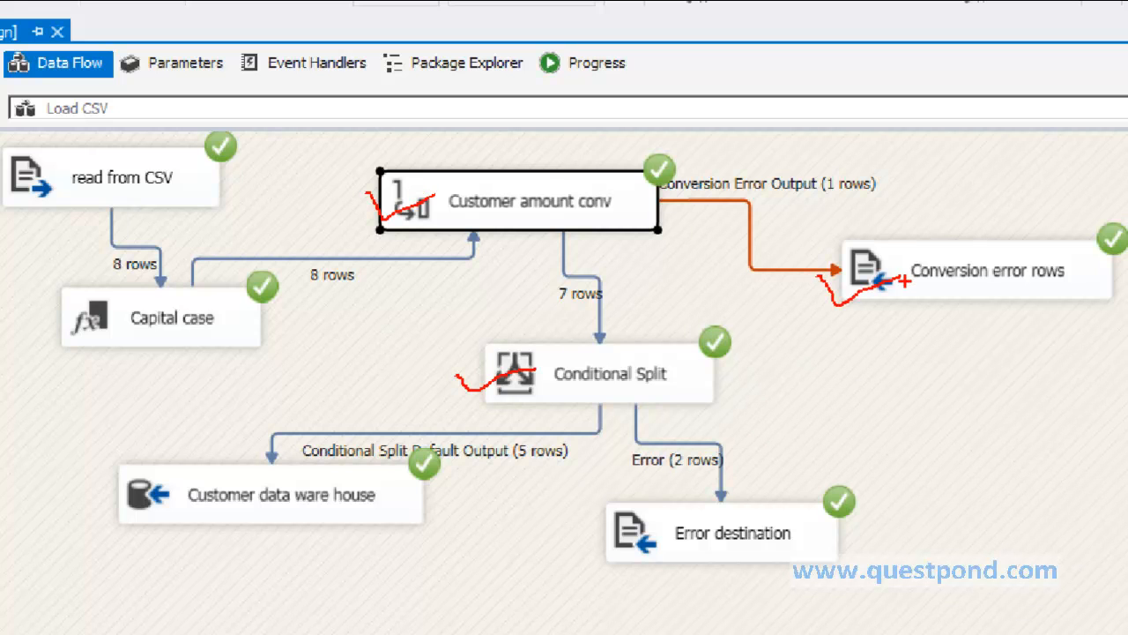